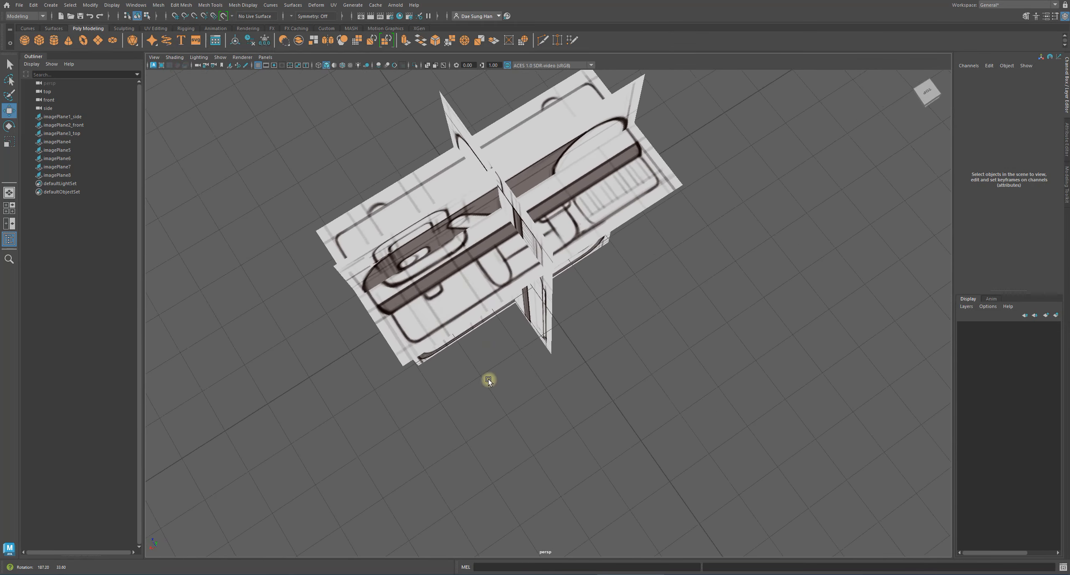
Step: Rotate the top-view image plane in snapped increments to a Rotate Y of -180
{"action": "left_click", "coordinate": [588, 186]}
{"action": "left_click_drag", "start_coordinate": [587, 187], "coordinate": [668, 223], "text": "alt"}
{"action": "right_click_drag", "start_coordinate": [668, 224], "coordinate": [566, 238], "text": "alt"}
{"action": "left_click_drag", "start_coordinate": [567, 237], "coordinate": [579, 212], "text": "alt"}
{"action": "right_click_drag", "start_coordinate": [579, 213], "coordinate": [451, 208], "text": "alt"}
{"action": "right_click_drag", "start_coordinate": [598, 244], "coordinate": [711, 251], "text": "alt"}
{"action": "left_click_drag", "start_coordinate": [711, 252], "coordinate": [742, 245], "text": "alt"}
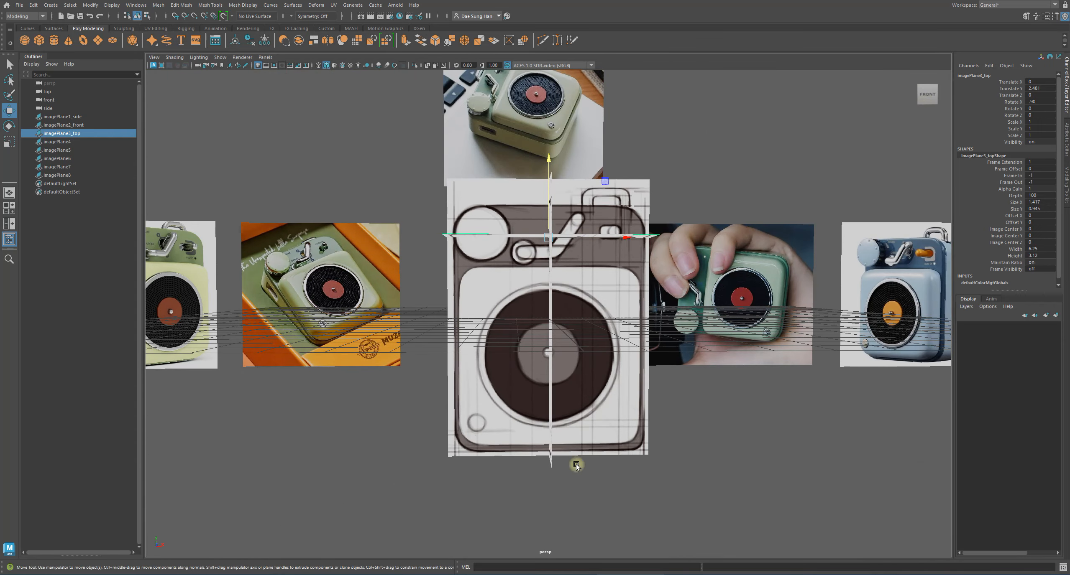
{"action": "left_click_drag", "start_coordinate": [576, 465], "coordinate": [666, 364], "text": "alt"}
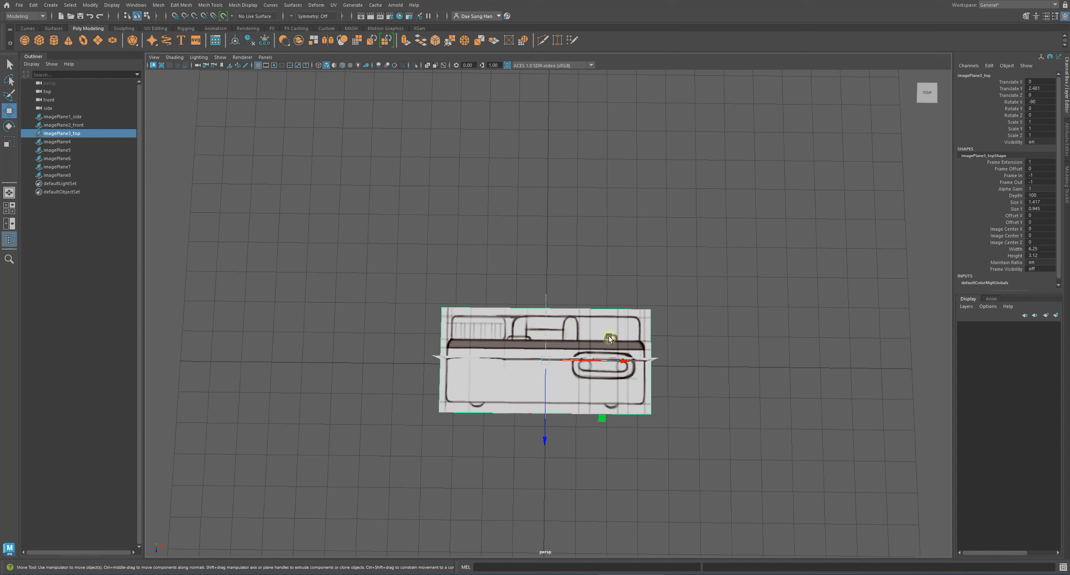
{"action": "key", "text": "e"}
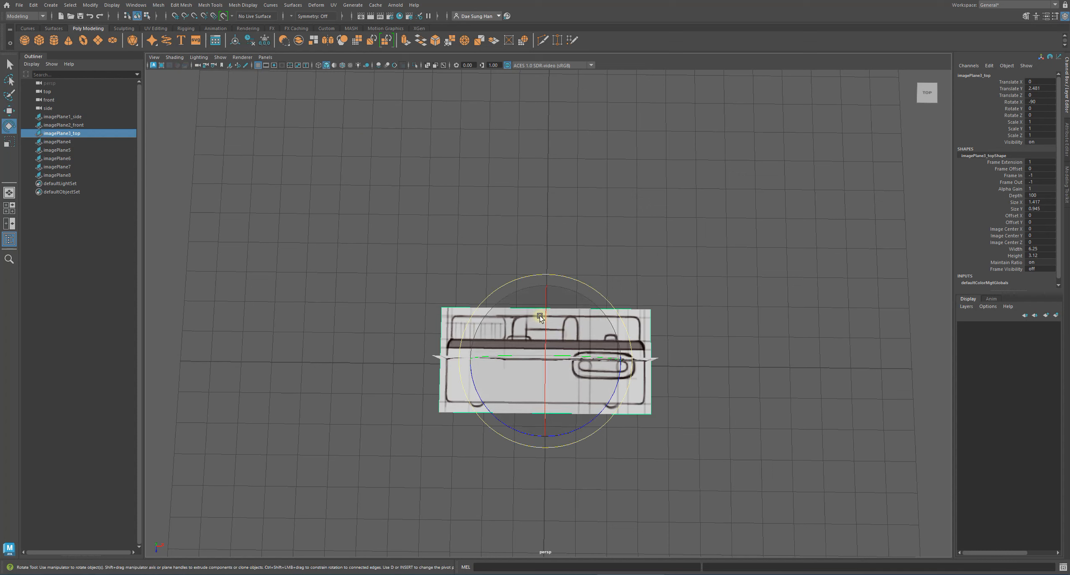
{"action": "key", "text": "j"}
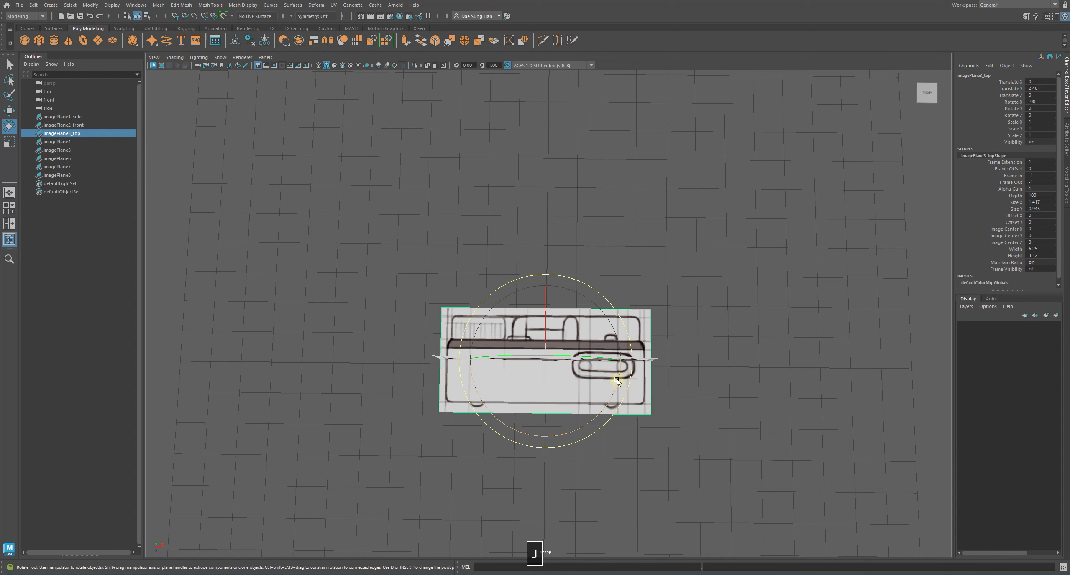
{"action": "left_click_drag", "start_coordinate": [619, 374], "coordinate": [469, 383]}
{"action": "left_click_drag", "start_coordinate": [600, 414], "coordinate": [592, 476]}
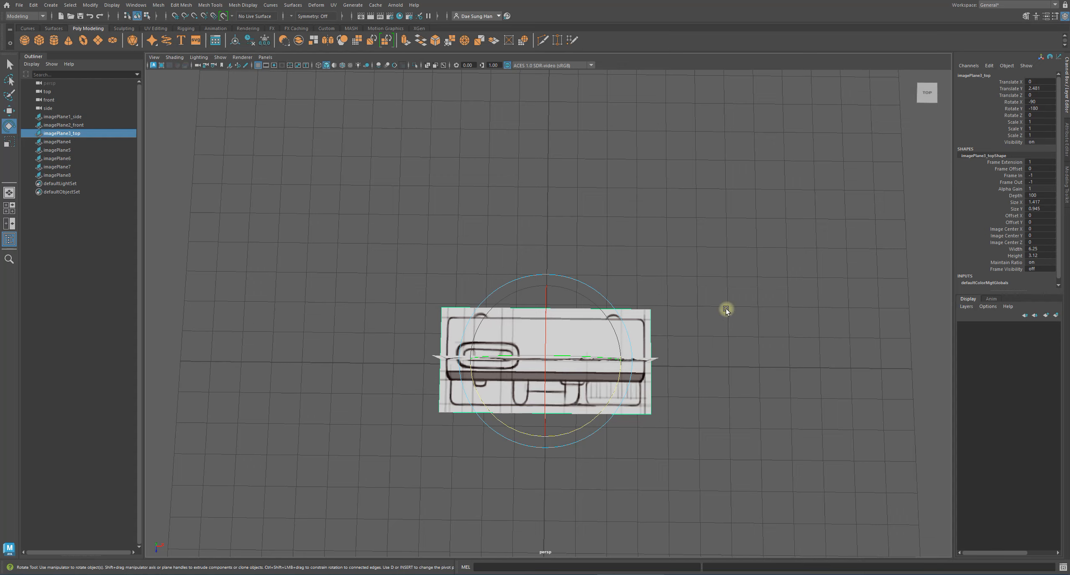
{"action": "left_click_drag", "start_coordinate": [717, 312], "coordinate": [720, 284], "text": "alt"}
{"action": "left_click_drag", "start_coordinate": [576, 404], "coordinate": [587, 398]}
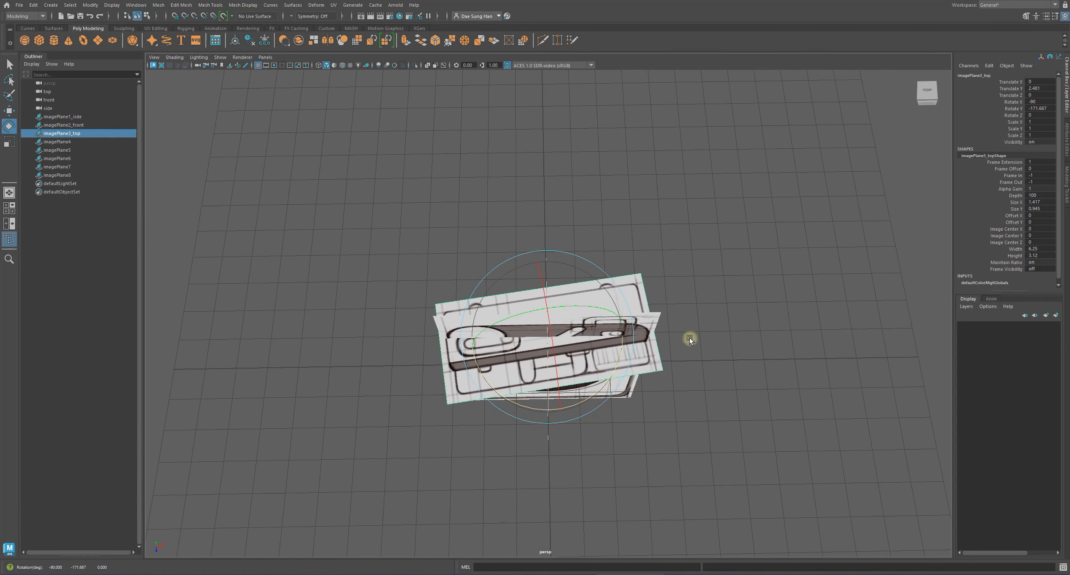
{"action": "key", "text": "z"}
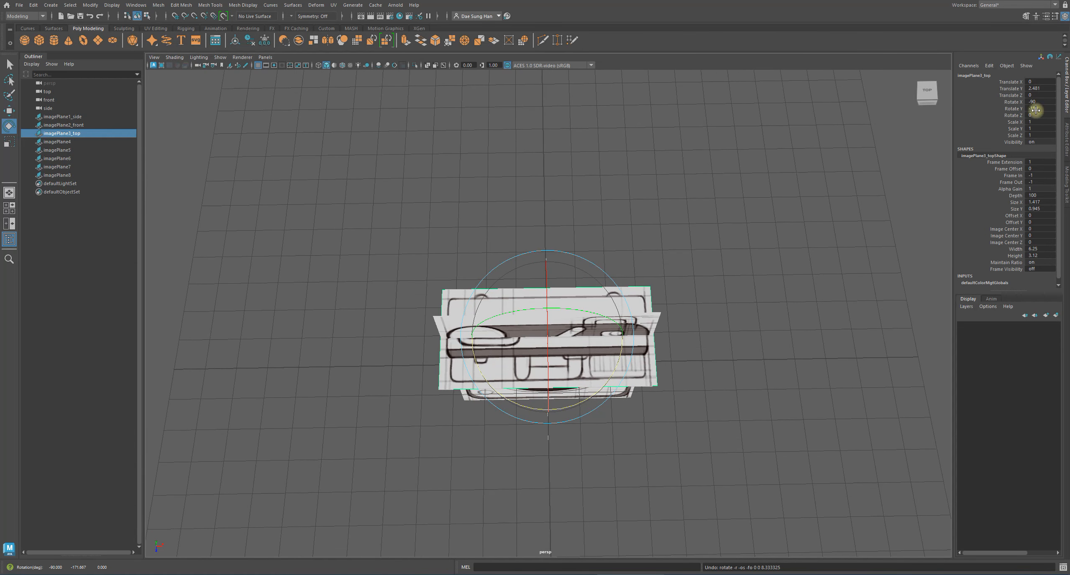
Step: Inspect the rotated top image plane against the front and side image planes from several angles
{"action": "left_click_drag", "start_coordinate": [652, 318], "coordinate": [637, 283], "text": "alt"}
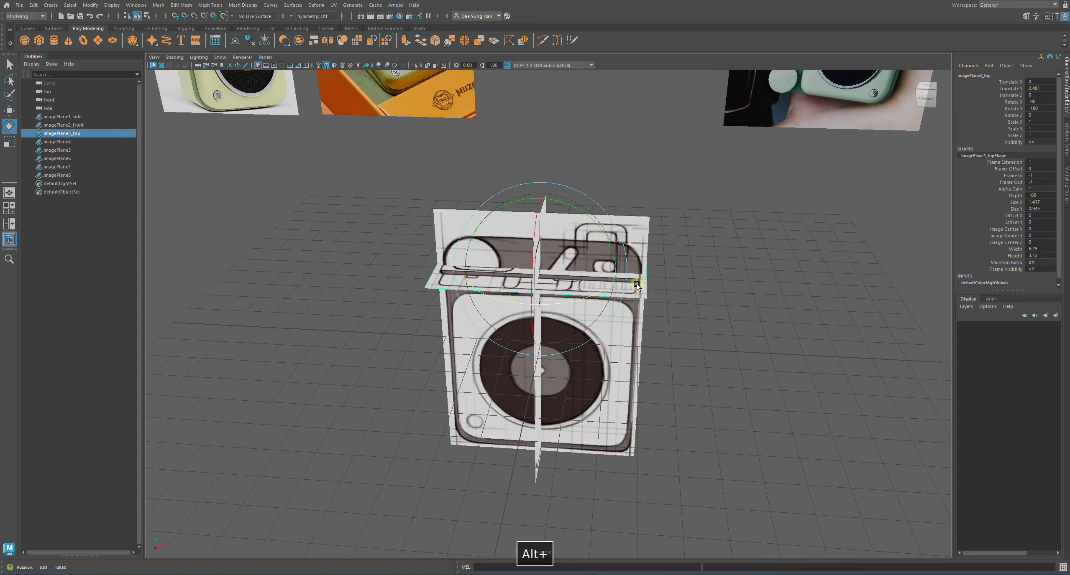
{"action": "key", "text": "w"}
{"action": "left_click", "coordinate": [715, 285]}
{"action": "left_click_drag", "start_coordinate": [715, 285], "coordinate": [628, 275], "text": "alt"}
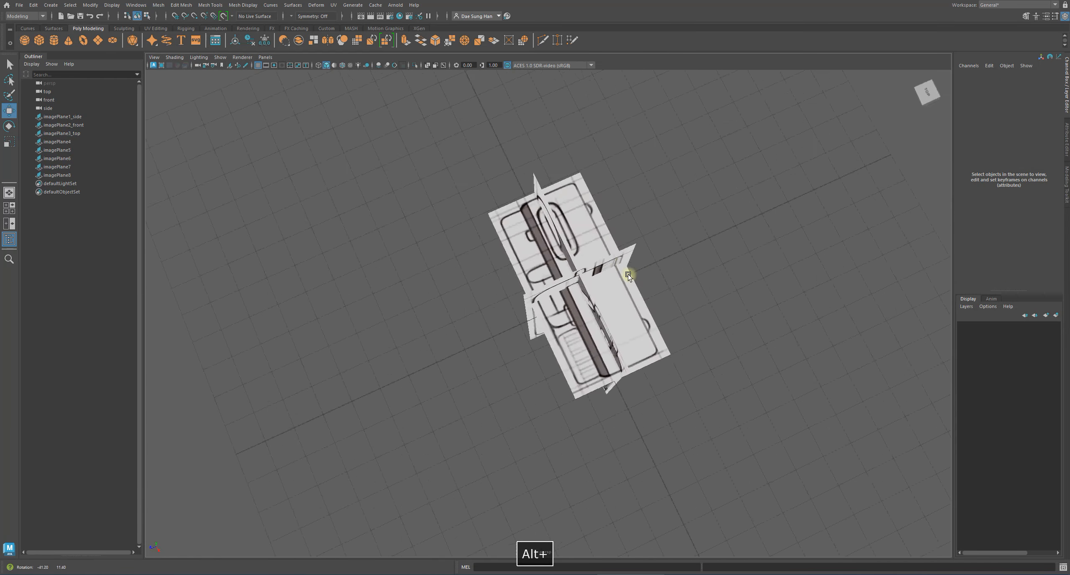
{"action": "right_click_drag", "start_coordinate": [627, 275], "coordinate": [721, 322], "text": "alt"}
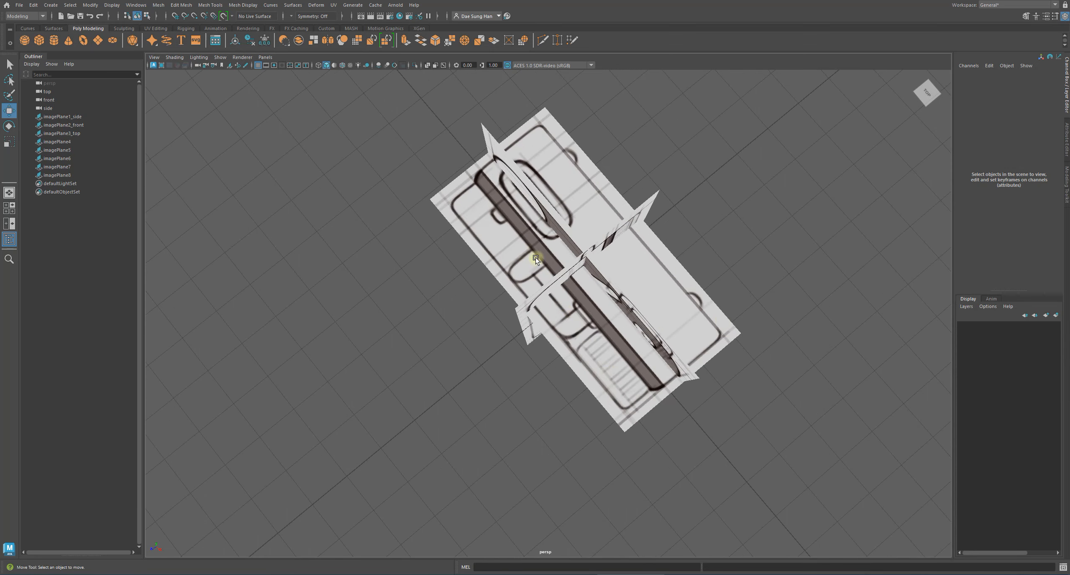
{"action": "left_click_drag", "start_coordinate": [531, 256], "coordinate": [588, 181], "text": "alt"}
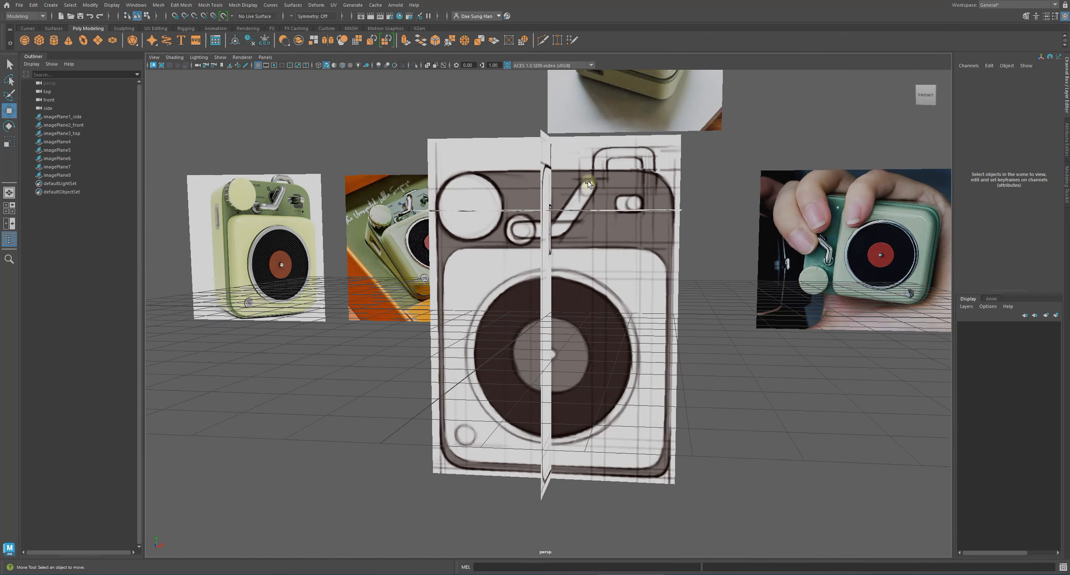
{"action": "left_click_drag", "start_coordinate": [501, 244], "coordinate": [585, 311], "text": "alt"}
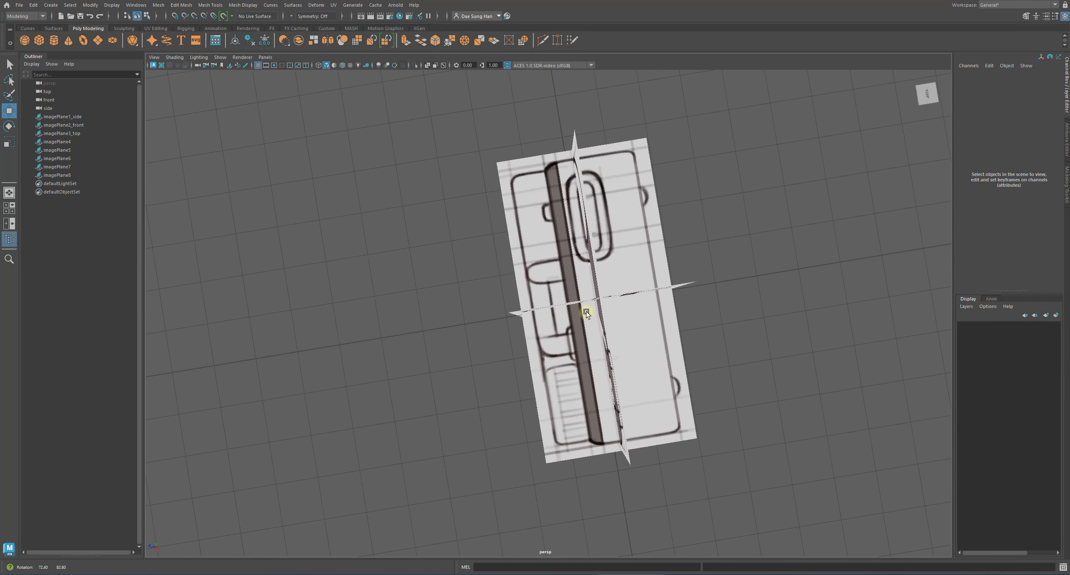
Step: Bring up the top orthographic view full size and frame the top image plane in it
{"action": "left_click", "coordinate": [636, 209]}
{"action": "key", "text": "space"}
{"action": "key", "text": "space"}
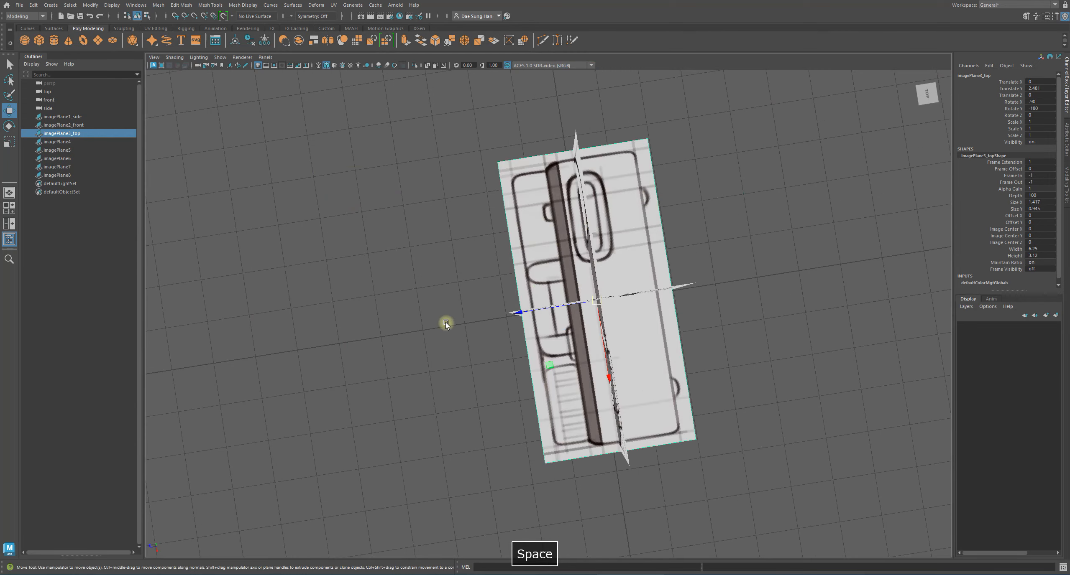
{"action": "key", "text": "space"}
{"action": "key", "text": "space"}
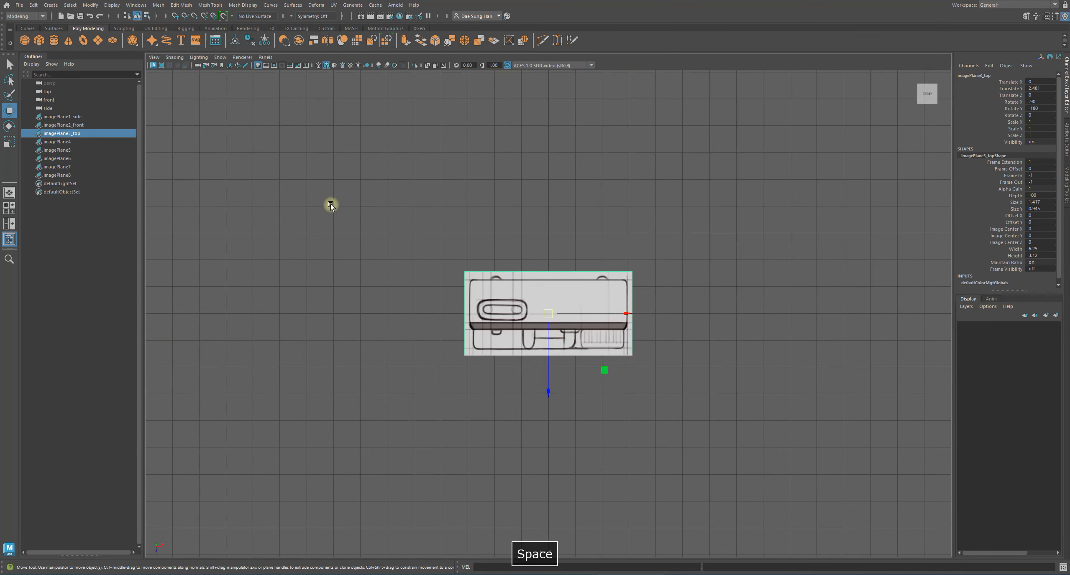
{"action": "right_click_drag", "start_coordinate": [331, 205], "coordinate": [857, 360], "text": "alt"}
{"action": "middle_click_drag", "start_coordinate": [504, 327], "coordinate": [528, 302], "text": "alt"}
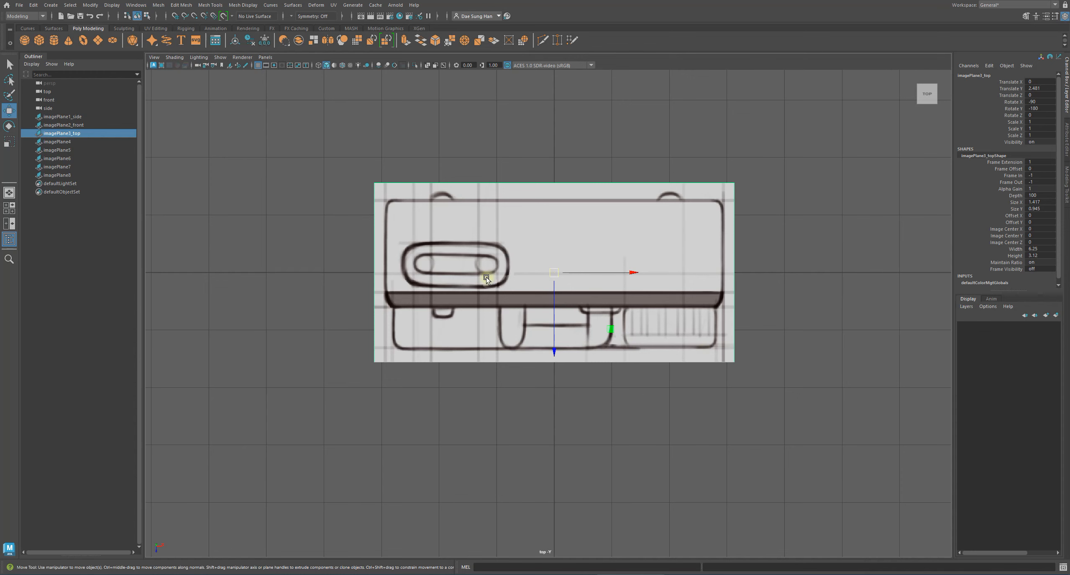
{"action": "key", "text": "a"}
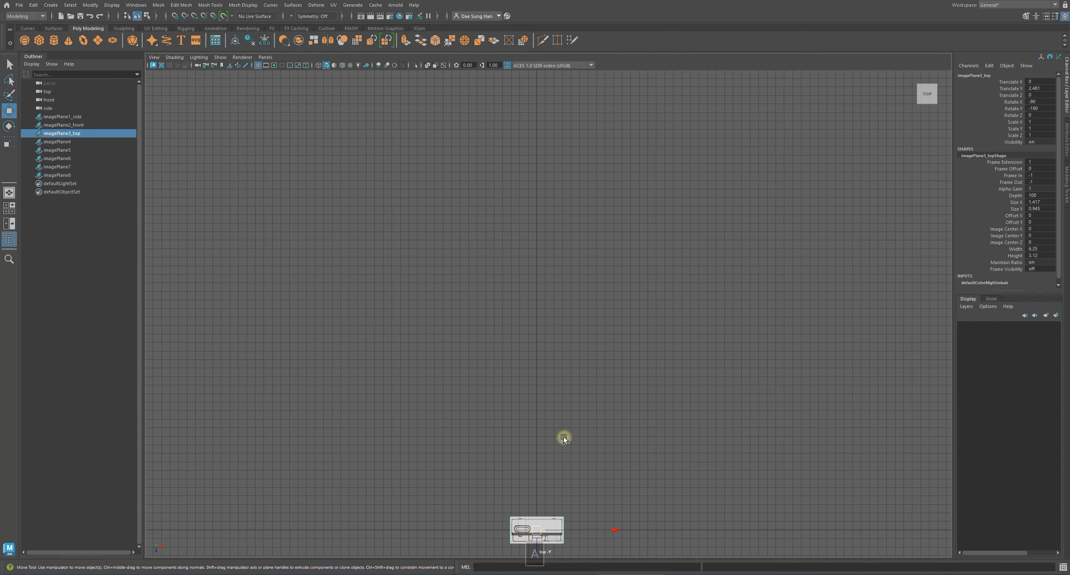
{"action": "key", "text": "f"}
{"action": "key", "text": "q"}
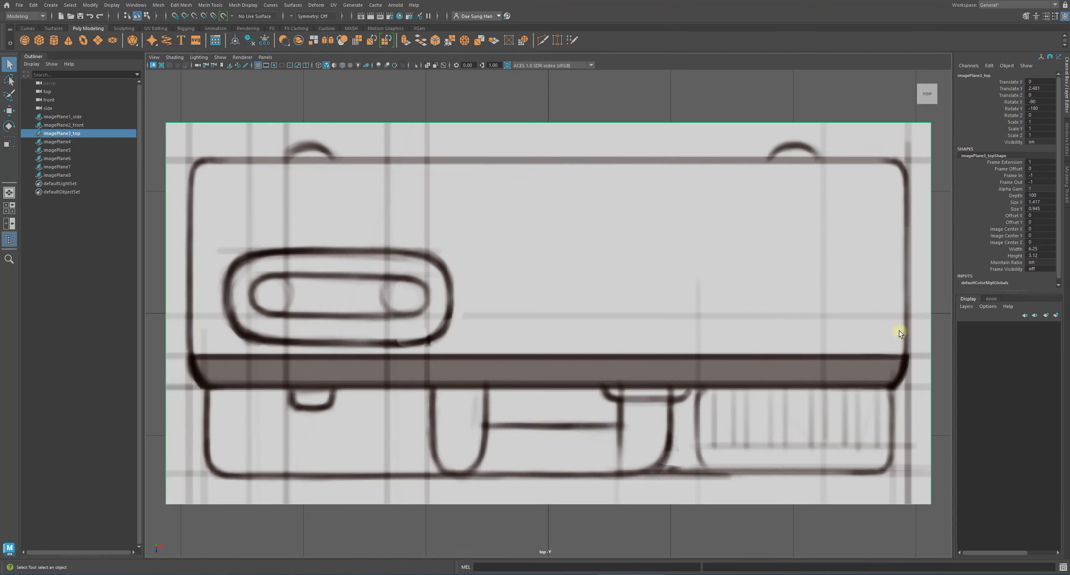
Step: Examine the top blueprint's body outline, handle and knob details in the top orthographic view
{"action": "right_click_drag", "start_coordinate": [898, 330], "coordinate": [811, 333], "text": "alt"}
{"action": "middle_click_drag", "start_coordinate": [645, 331], "coordinate": [609, 274], "text": "alt"}
{"action": "right_click_drag", "start_coordinate": [609, 274], "coordinate": [774, 314], "text": "alt"}
{"action": "middle_click_drag", "start_coordinate": [652, 310], "coordinate": [672, 354], "text": "alt"}
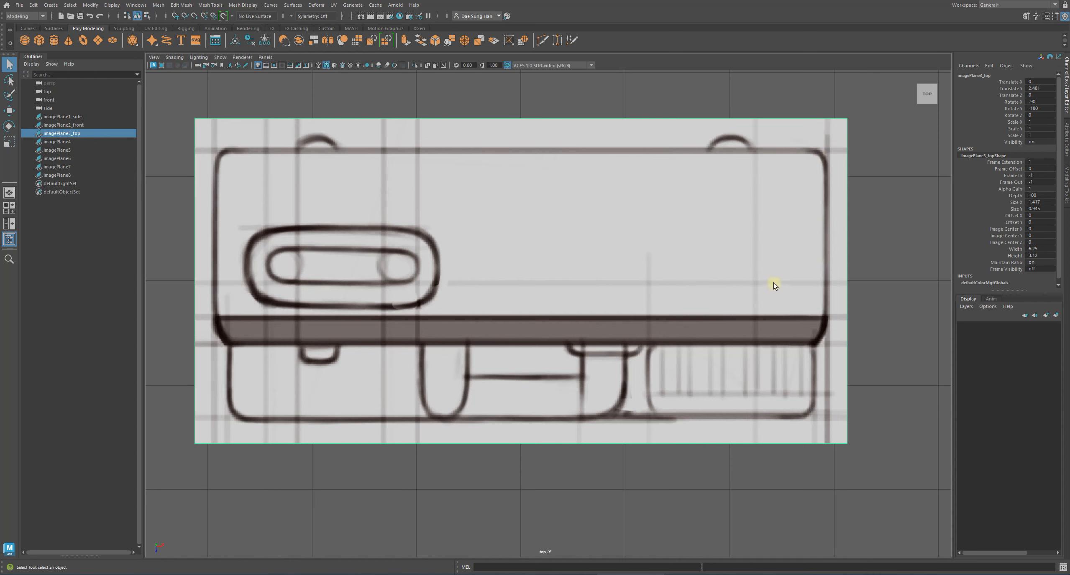
{"action": "key", "text": "w"}
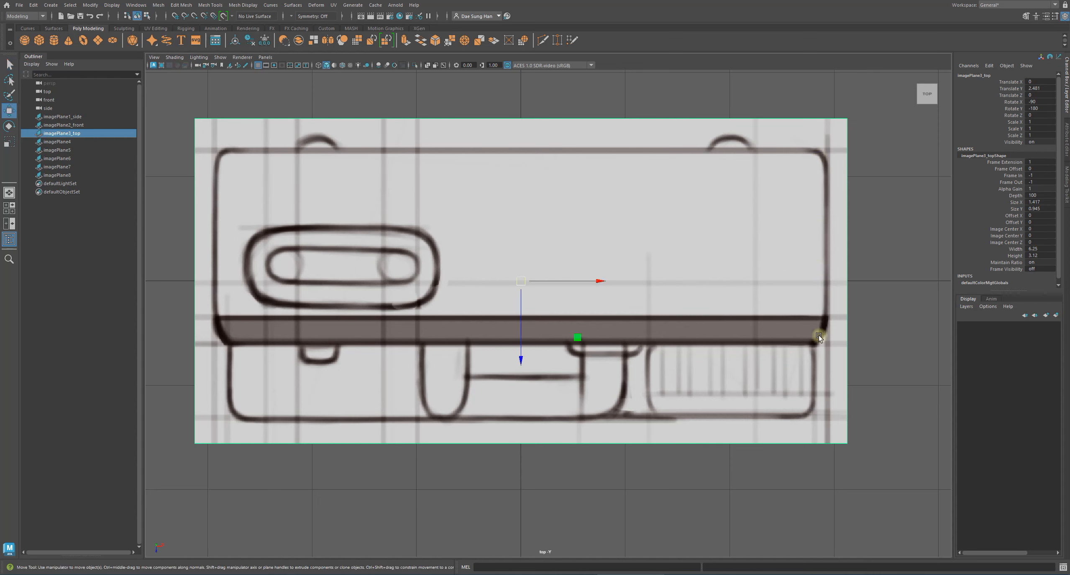
{"action": "right_click_drag", "start_coordinate": [844, 384], "coordinate": [828, 353], "text": "alt"}
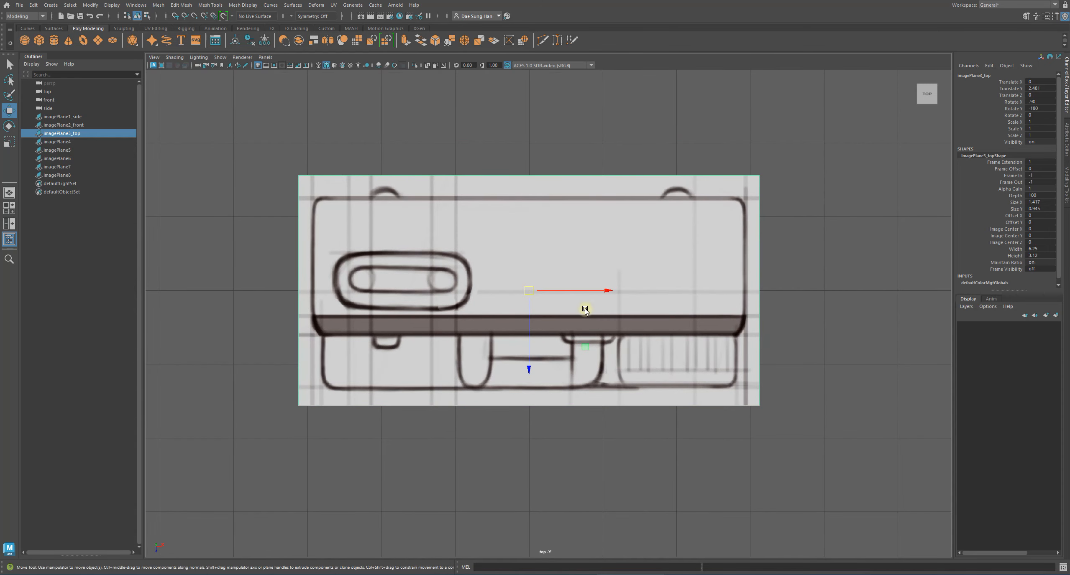
{"action": "right_click_drag", "start_coordinate": [898, 306], "coordinate": [736, 314], "text": "alt"}
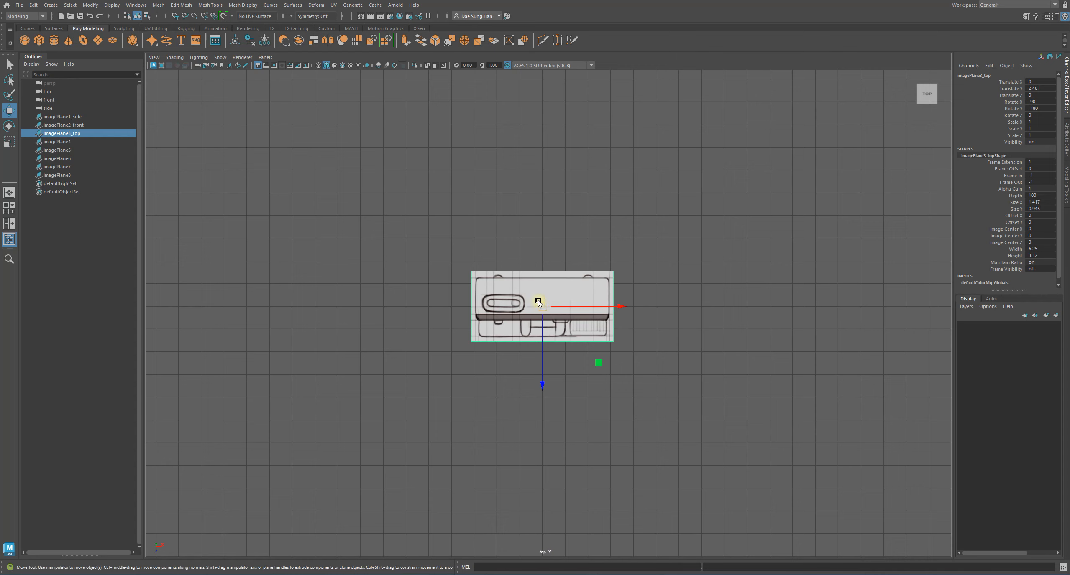
Step: Return to the perspective view and move the front image plane back along Z to about -57.3
{"action": "key", "text": "space"}
{"action": "key", "text": "space"}
{"action": "left_click", "coordinate": [704, 169]}
{"action": "left_click_drag", "start_coordinate": [625, 292], "coordinate": [660, 214], "text": "alt"}
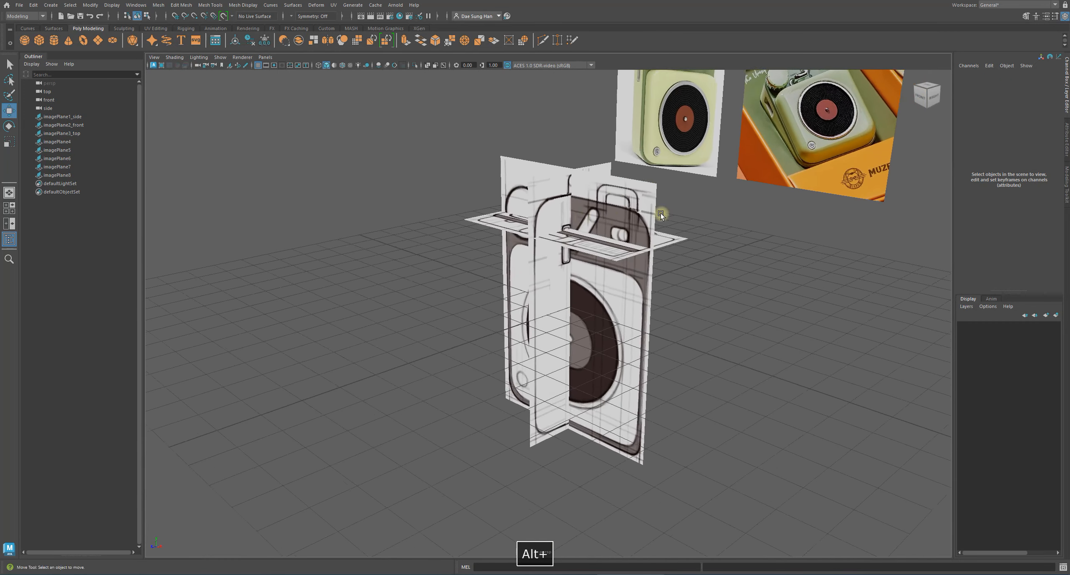
{"action": "middle_click_drag", "start_coordinate": [656, 304], "coordinate": [639, 338], "text": "alt"}
{"action": "right_click_drag", "start_coordinate": [725, 320], "coordinate": [589, 339], "text": "alt"}
{"action": "left_click", "coordinate": [582, 366]}
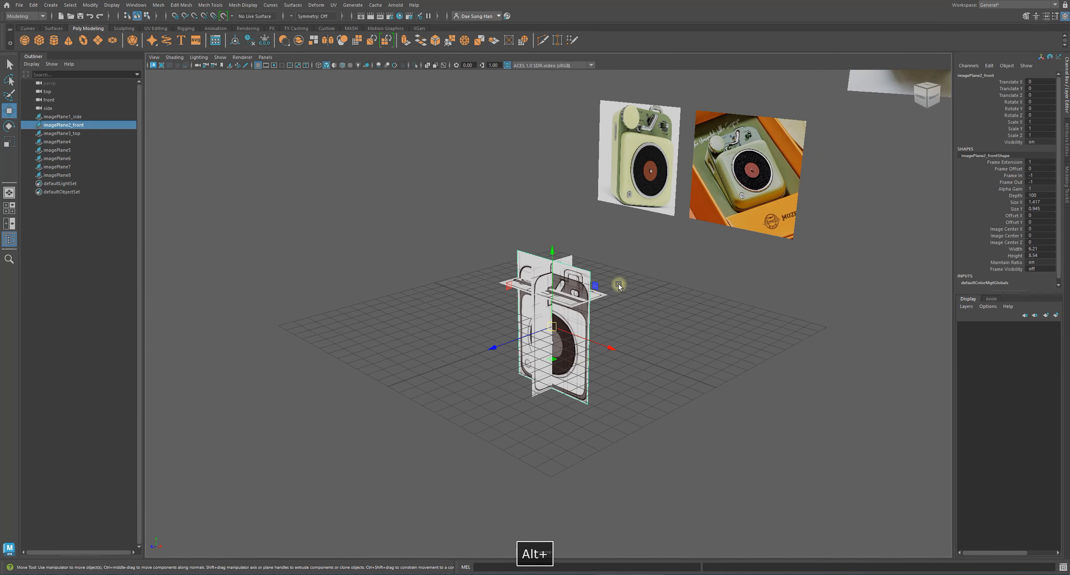
{"action": "left_click_drag", "start_coordinate": [619, 286], "coordinate": [537, 347], "text": "alt"}
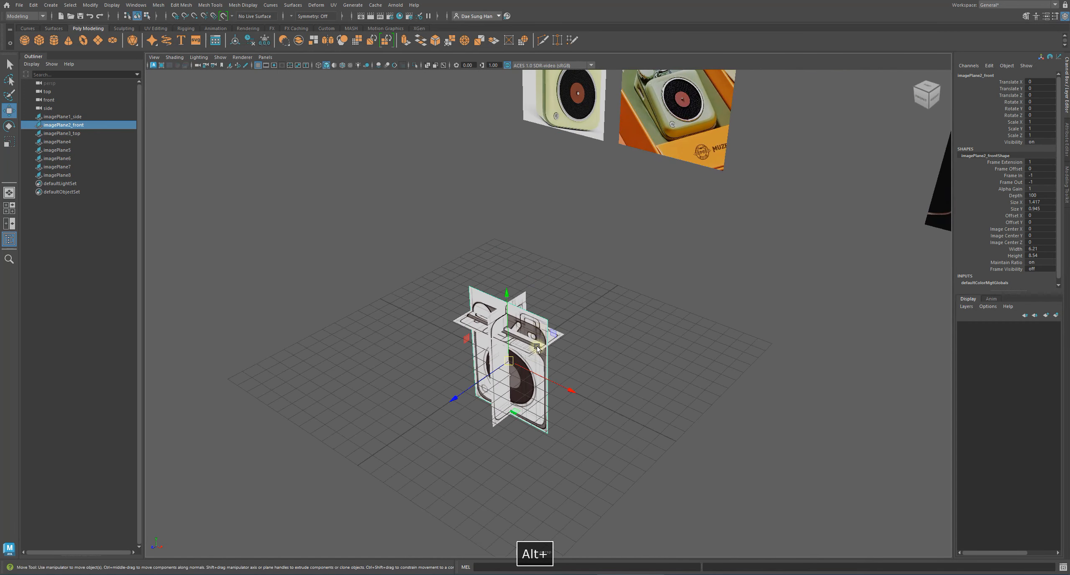
{"action": "left_click_drag", "start_coordinate": [451, 400], "coordinate": [843, 171]}
Step: Move the top image plane up along Y, well above the grid and the reference photos
{"action": "left_click_drag", "start_coordinate": [745, 248], "coordinate": [559, 290], "text": "alt"}
{"action": "left_click", "coordinate": [544, 322]}
{"action": "left_click_drag", "start_coordinate": [526, 245], "coordinate": [508, 63]}
{"action": "right_click_drag", "start_coordinate": [602, 185], "coordinate": [540, 128], "text": "alt"}
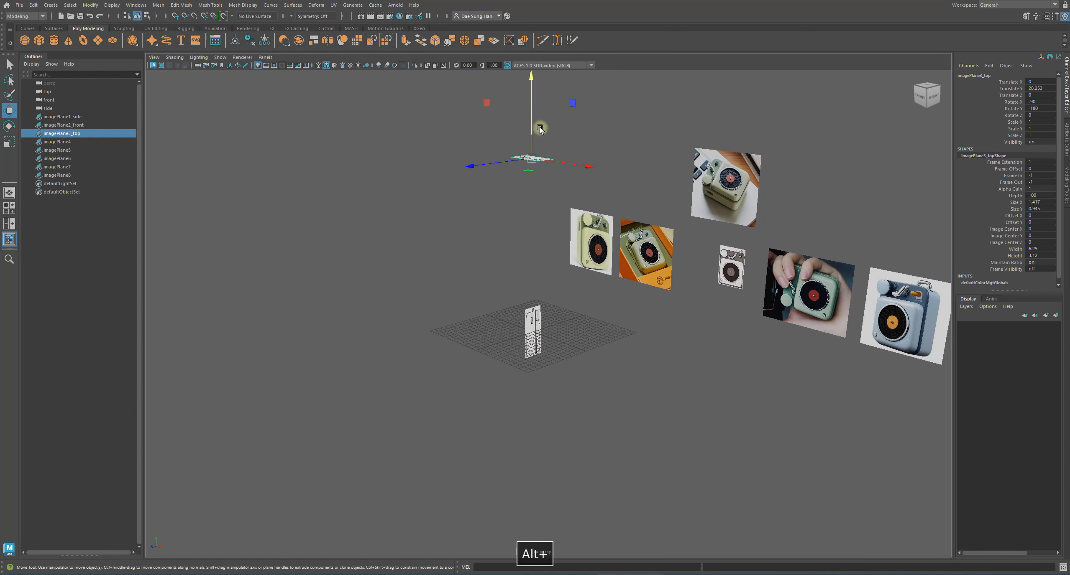
{"action": "middle_click_drag", "start_coordinate": [540, 128], "coordinate": [537, 151], "text": "alt"}
{"action": "left_click_drag", "start_coordinate": [528, 101], "coordinate": [500, 21]}
Step: Move the side image plane away from the grid along X to about -63.35
{"action": "left_click_drag", "start_coordinate": [542, 289], "coordinate": [584, 308], "text": "alt"}
{"action": "left_click", "coordinate": [533, 356]}
{"action": "left_click_drag", "start_coordinate": [558, 375], "coordinate": [632, 364], "text": "alt"}
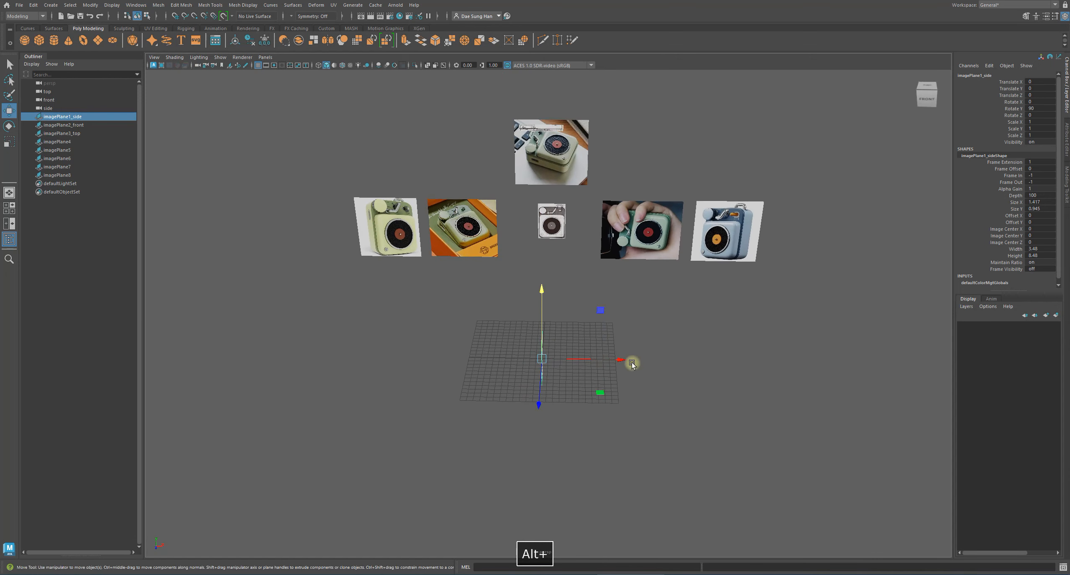
{"action": "key", "text": "space"}
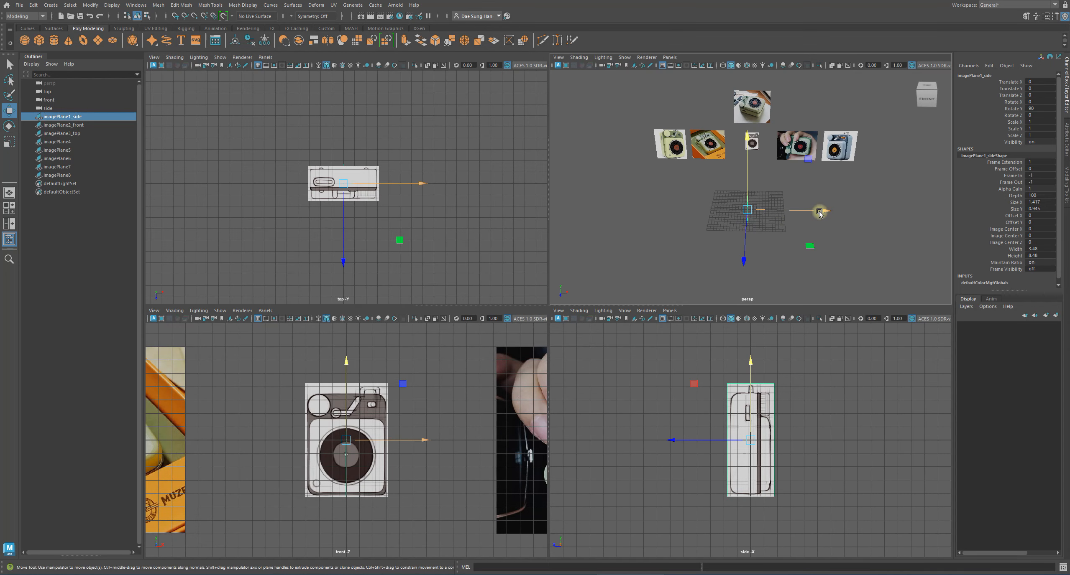
{"action": "left_click_drag", "start_coordinate": [824, 210], "coordinate": [545, 192]}
{"action": "left_click", "coordinate": [669, 222]}
Step: Check the moved image planes in the top, front, side and perspective views
{"action": "key", "text": "space"}
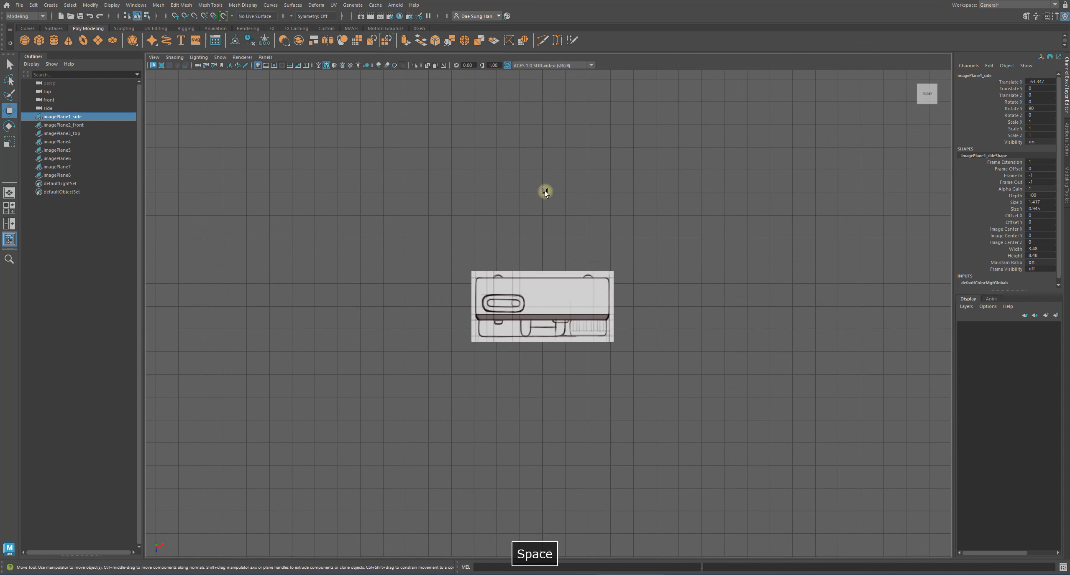
{"action": "key", "text": "space"}
{"action": "middle_click_drag", "start_coordinate": [769, 435], "coordinate": [768, 440], "text": "alt"}
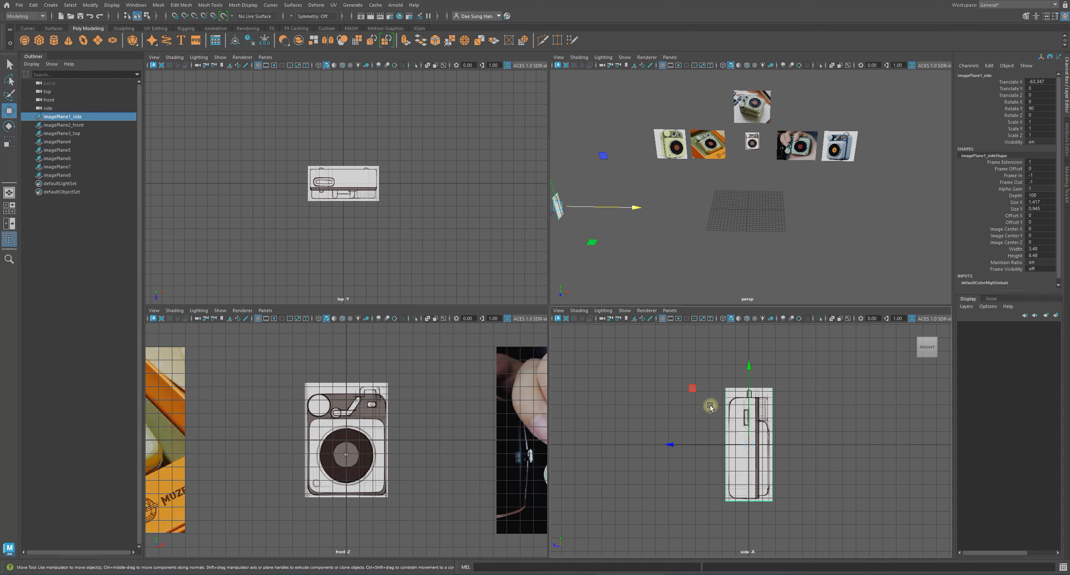
{"action": "middle_click_drag", "start_coordinate": [699, 192], "coordinate": [744, 192], "text": "alt"}
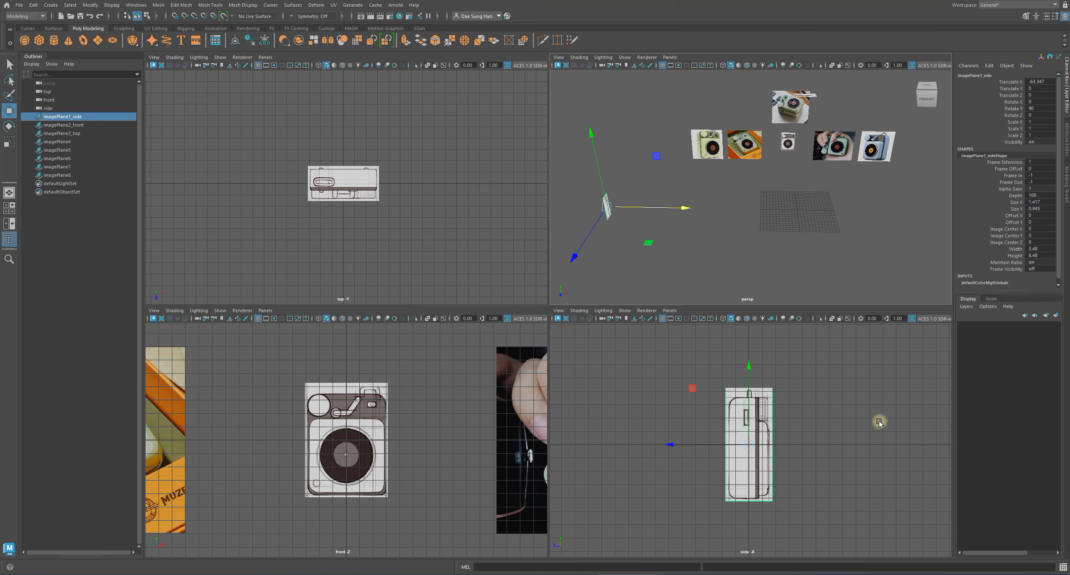
{"action": "right_click_drag", "start_coordinate": [825, 403], "coordinate": [934, 420], "text": "alt"}
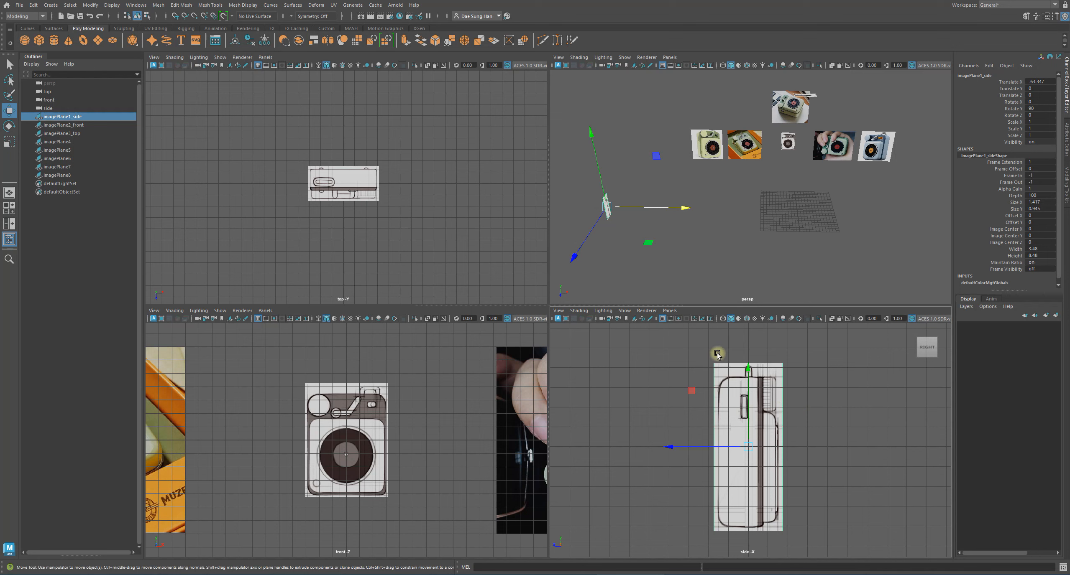
{"action": "middle_click_drag", "start_coordinate": [821, 437], "coordinate": [840, 422], "text": "alt"}
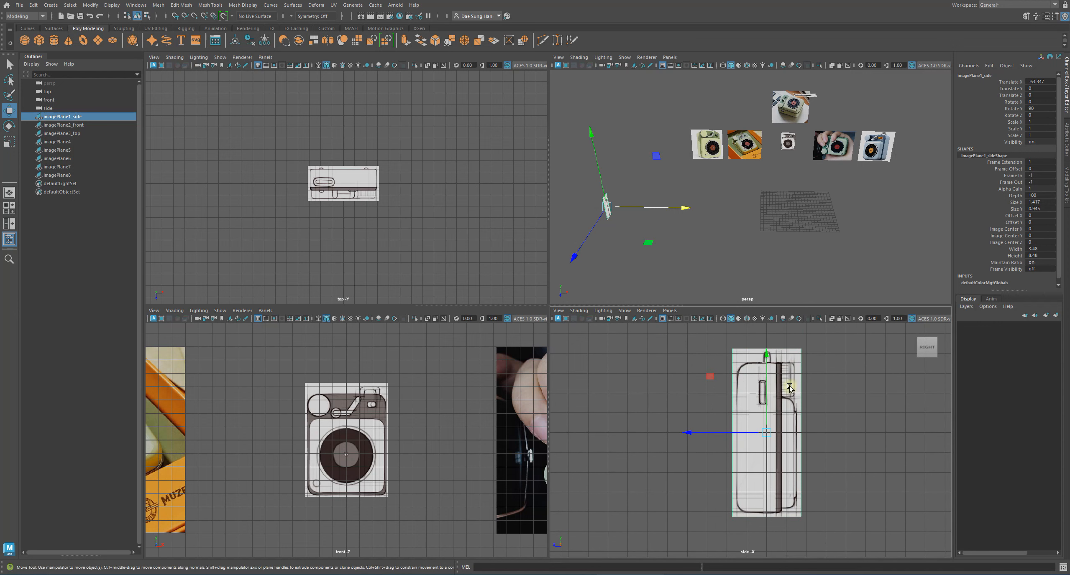
{"action": "left_click", "coordinate": [854, 432]}
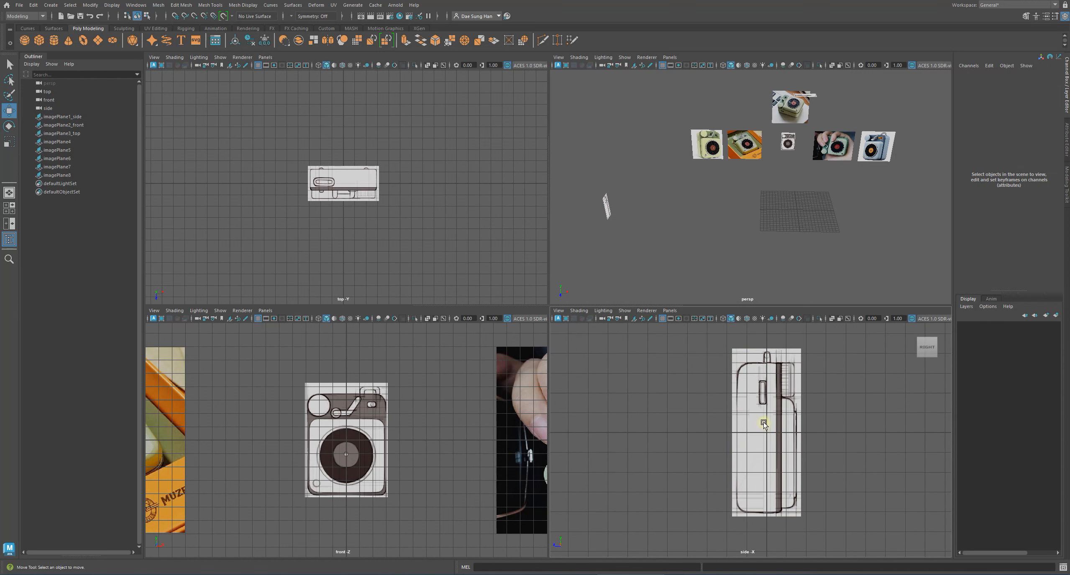
Step: Select the top, front and side image planes together in the perspective view
{"action": "key", "text": "space"}
{"action": "right_click_drag", "start_coordinate": [611, 308], "coordinate": [650, 289], "text": "alt"}
{"action": "left_click_drag", "start_coordinate": [650, 289], "coordinate": [625, 242], "text": "alt"}
{"action": "left_click_drag", "start_coordinate": [653, 167], "coordinate": [561, 110]}
{"action": "left_click", "coordinate": [670, 337], "text": "shift"}
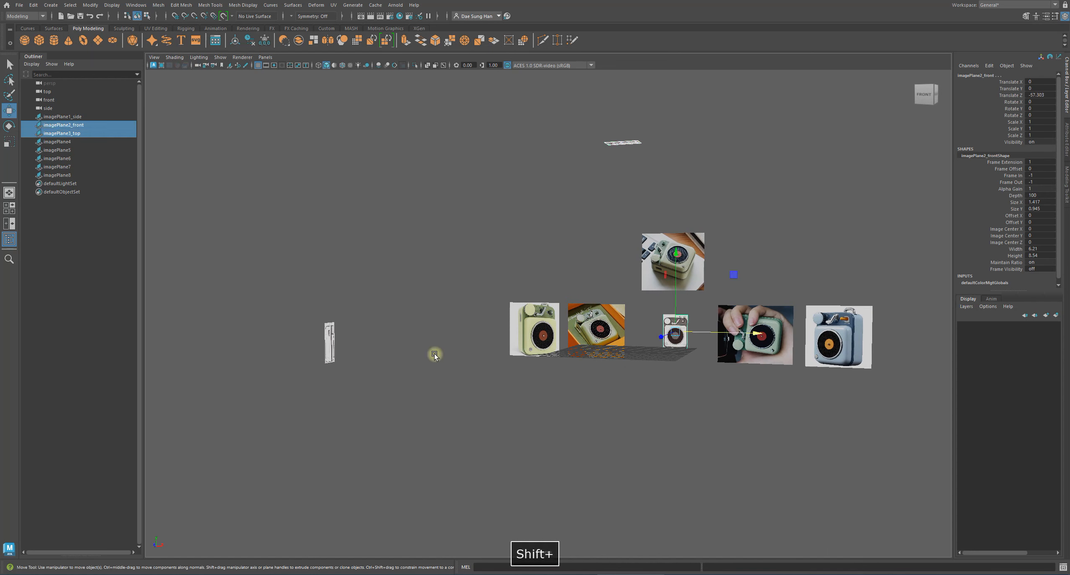
{"action": "left_click", "coordinate": [330, 343], "text": "shift"}
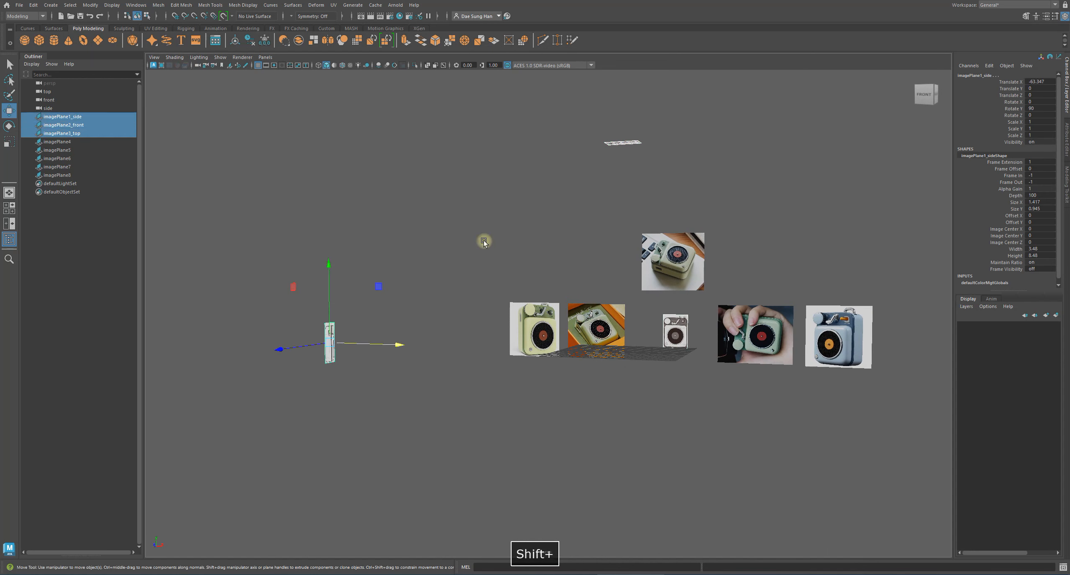
Step: Create a display layer from the selected top, front and side image planes and name it _schematic_drawings_
{"action": "left_click", "coordinate": [1056, 316]}
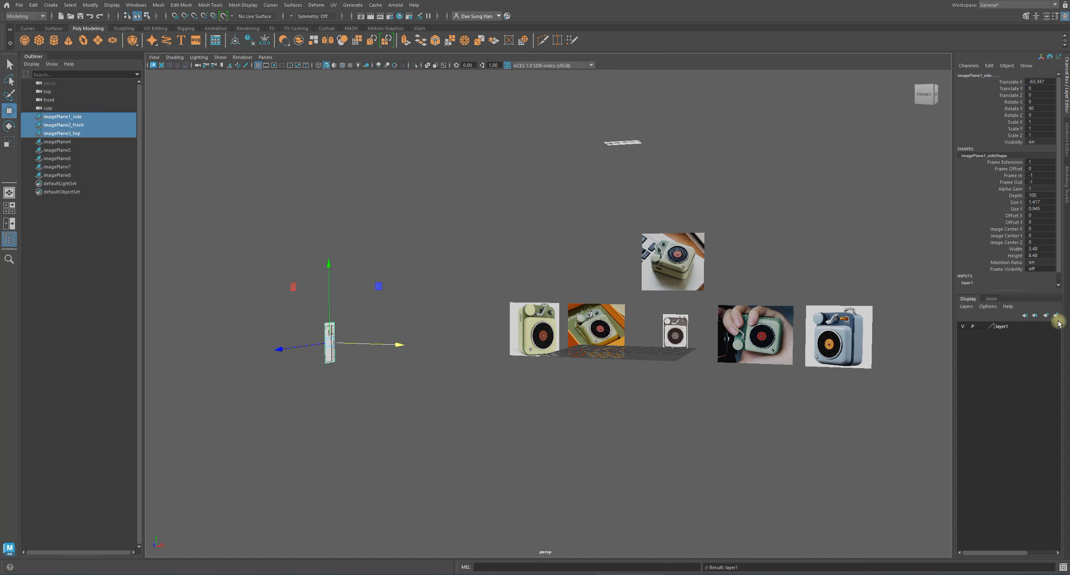
{"action": "double_click", "coordinate": [1002, 327]}
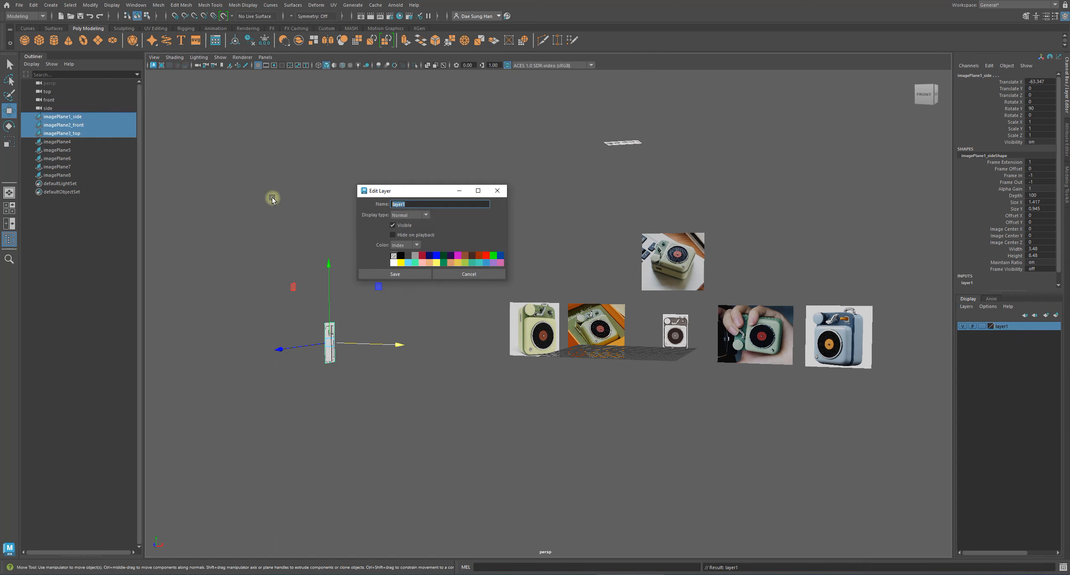
{"action": "type", "text": "_schematic_dra"}
{"action": "type", "text": "wings_"}
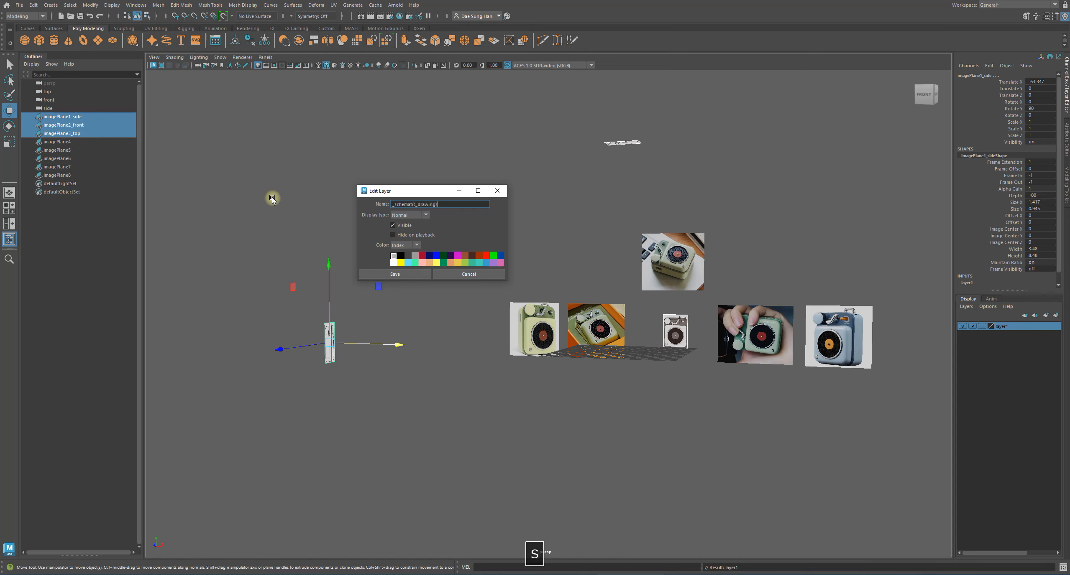
{"action": "left_click", "coordinate": [395, 275]}
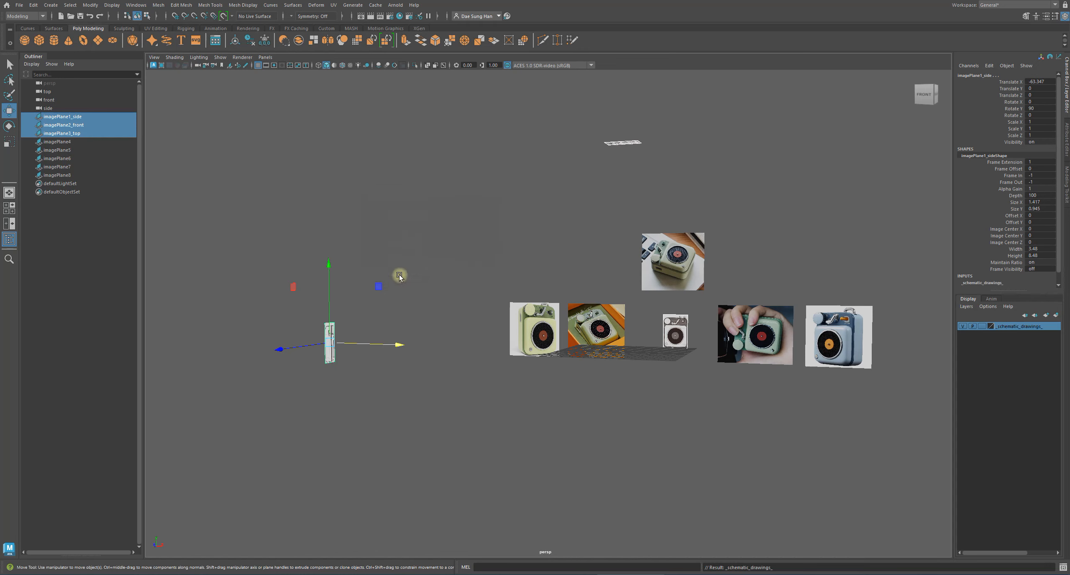
Step: Set the _schematic_drawings_ layer's display type to Reference and deselect the image planes
{"action": "left_click", "coordinate": [982, 326]}
{"action": "left_click", "coordinate": [981, 326]}
{"action": "left_click", "coordinate": [949, 343]}
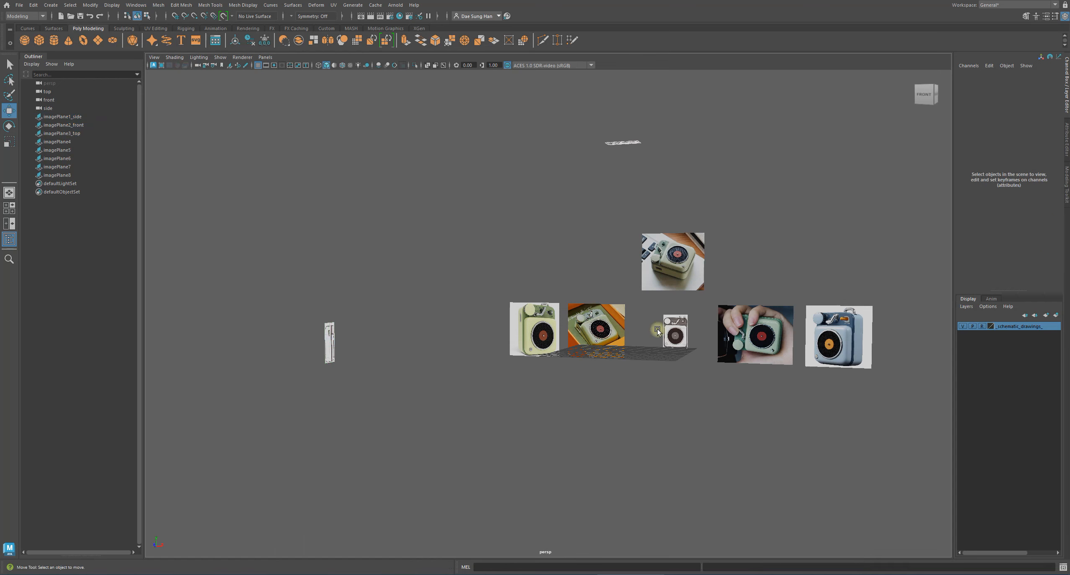
Step: Examine the arrangement of the schematic planes and reference photos from several angles in the perspective view
{"action": "left_click_drag", "start_coordinate": [657, 330], "coordinate": [656, 285], "text": "alt"}
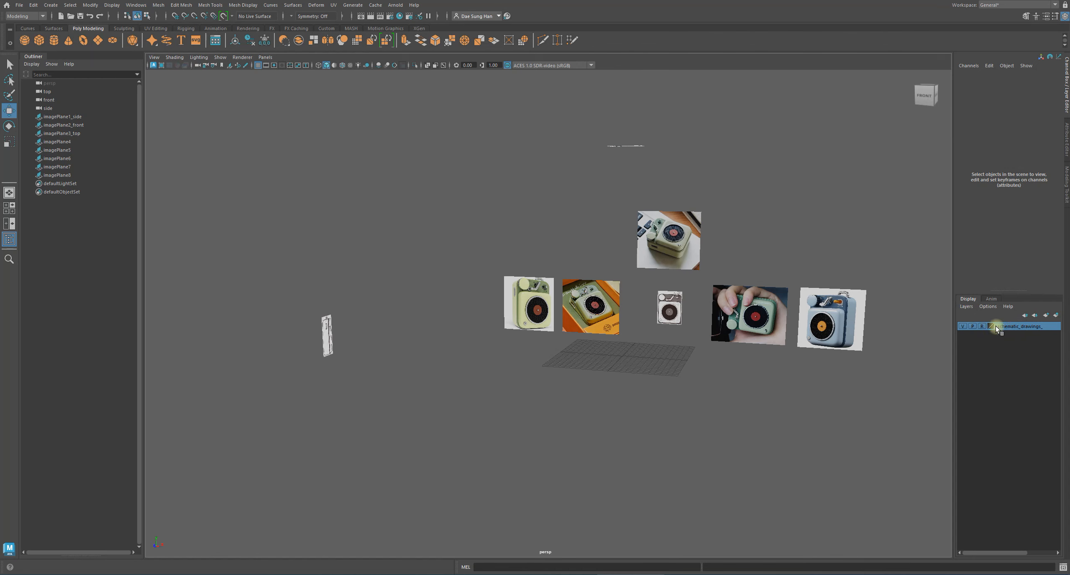
{"action": "left_click_drag", "start_coordinate": [642, 386], "coordinate": [666, 353], "text": "alt"}
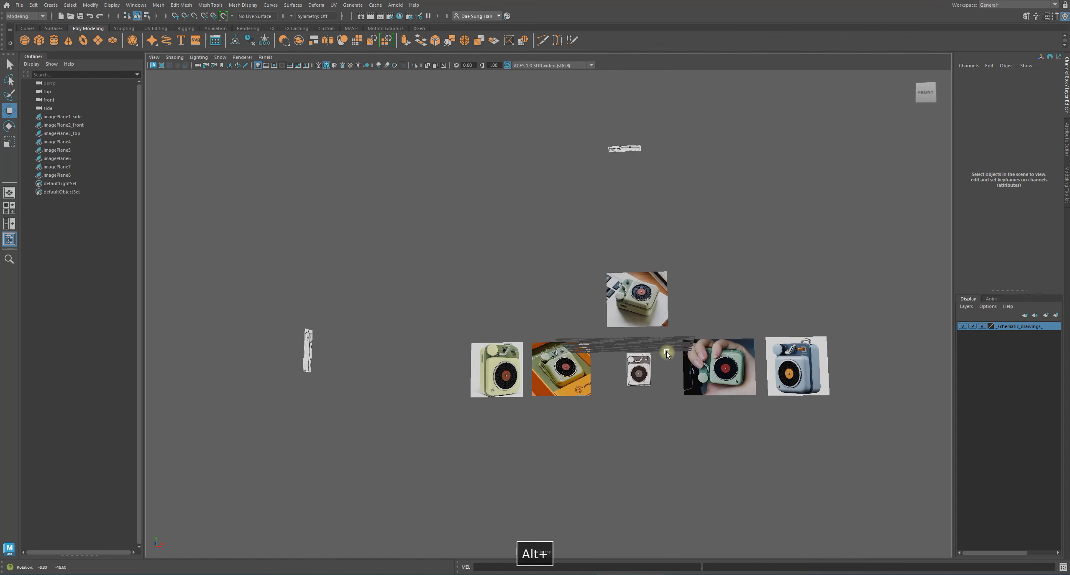
{"action": "right_click_drag", "start_coordinate": [666, 353], "coordinate": [726, 377], "text": "alt"}
{"action": "left_click_drag", "start_coordinate": [726, 347], "coordinate": [687, 355], "text": "alt"}
{"action": "middle_click_drag", "start_coordinate": [686, 355], "coordinate": [662, 353], "text": "alt"}
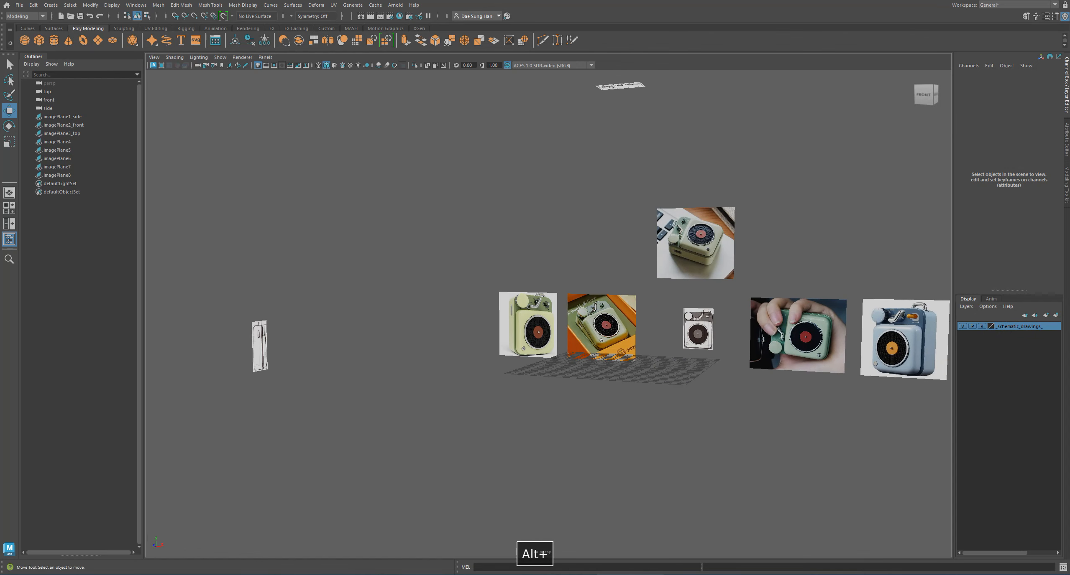
{"action": "right_click_drag", "start_coordinate": [748, 335], "coordinate": [652, 303], "text": "alt"}
{"action": "middle_click_drag", "start_coordinate": [653, 303], "coordinate": [630, 296], "text": "alt"}
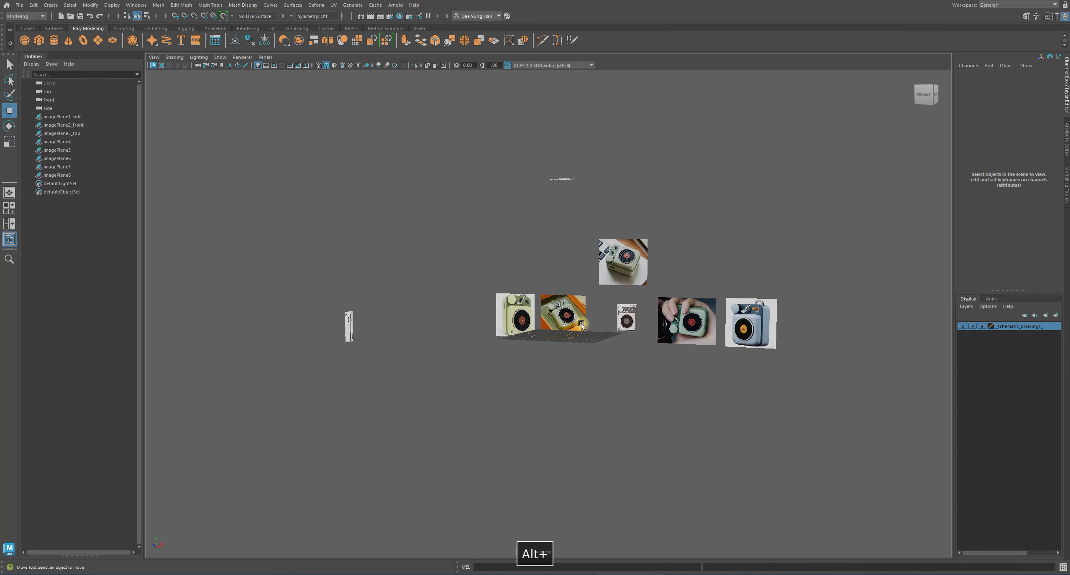
{"action": "right_click_drag", "start_coordinate": [556, 330], "coordinate": [585, 345], "text": "alt"}
{"action": "left_click_drag", "start_coordinate": [586, 345], "coordinate": [596, 339], "text": "alt"}
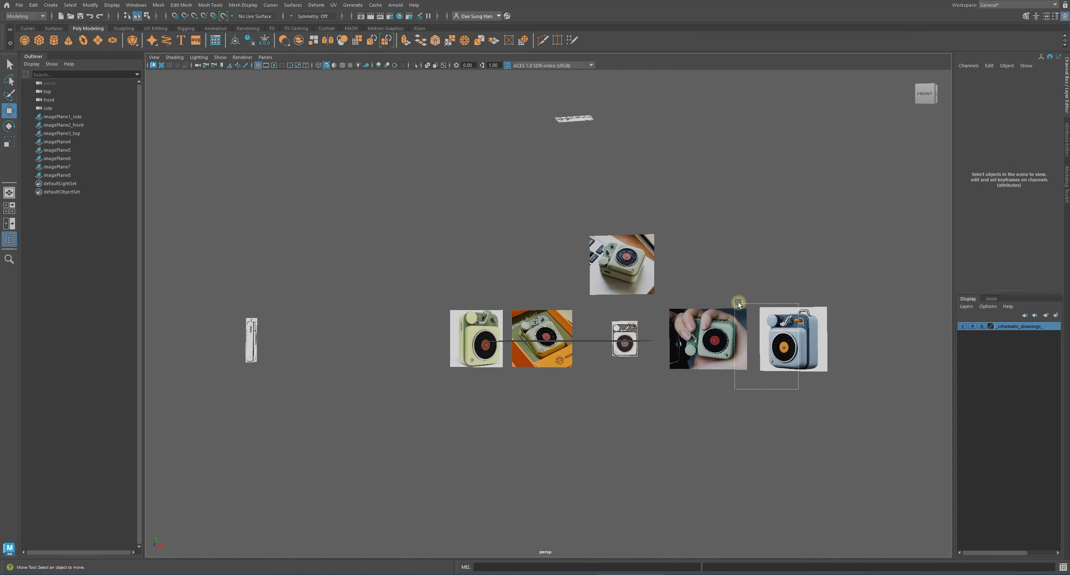
Step: Put the five reference photo planes together on a new display layer named _image_photo_refs_
{"action": "left_click_drag", "start_coordinate": [738, 302], "coordinate": [731, 302]}
{"action": "left_click_drag", "start_coordinate": [673, 292], "coordinate": [653, 270], "text": "shift"}
{"action": "left_click_drag", "start_coordinate": [492, 296], "coordinate": [549, 372], "text": "shift"}
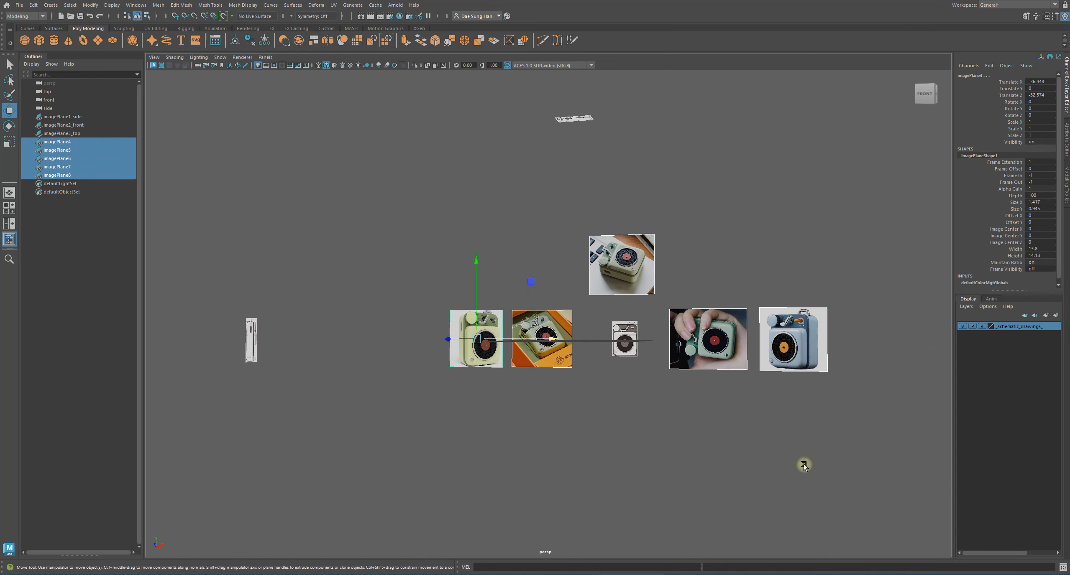
{"action": "left_click", "coordinate": [1055, 315]}
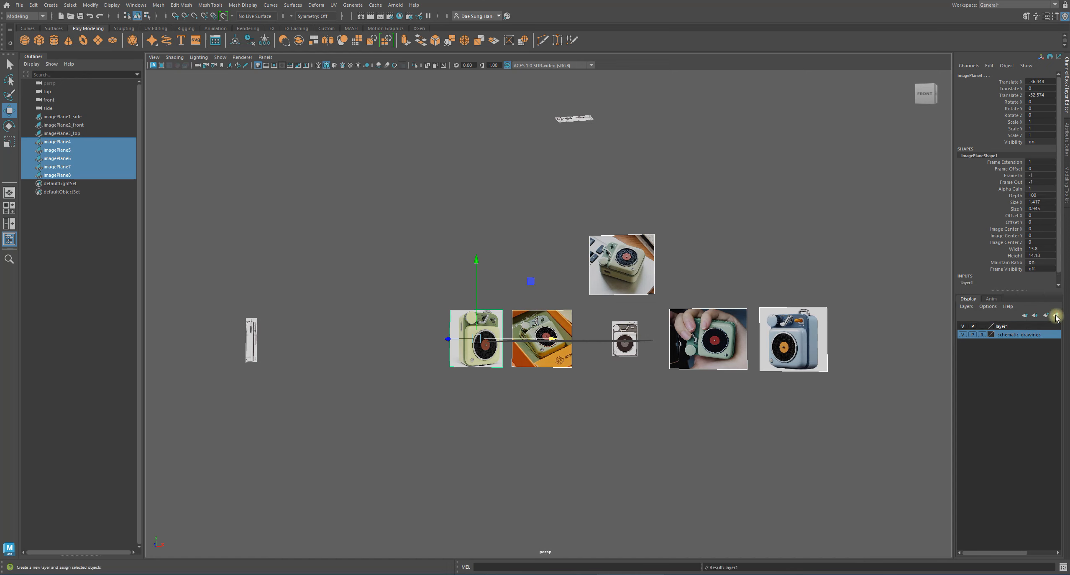
{"action": "double_click", "coordinate": [1003, 326]}
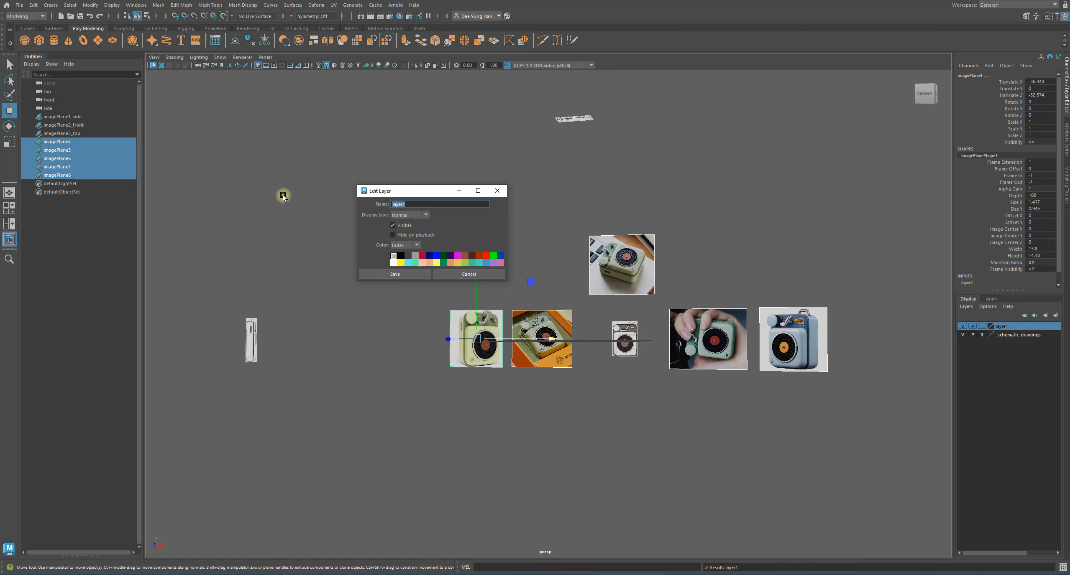
{"action": "type", "text": "_image_pho"}
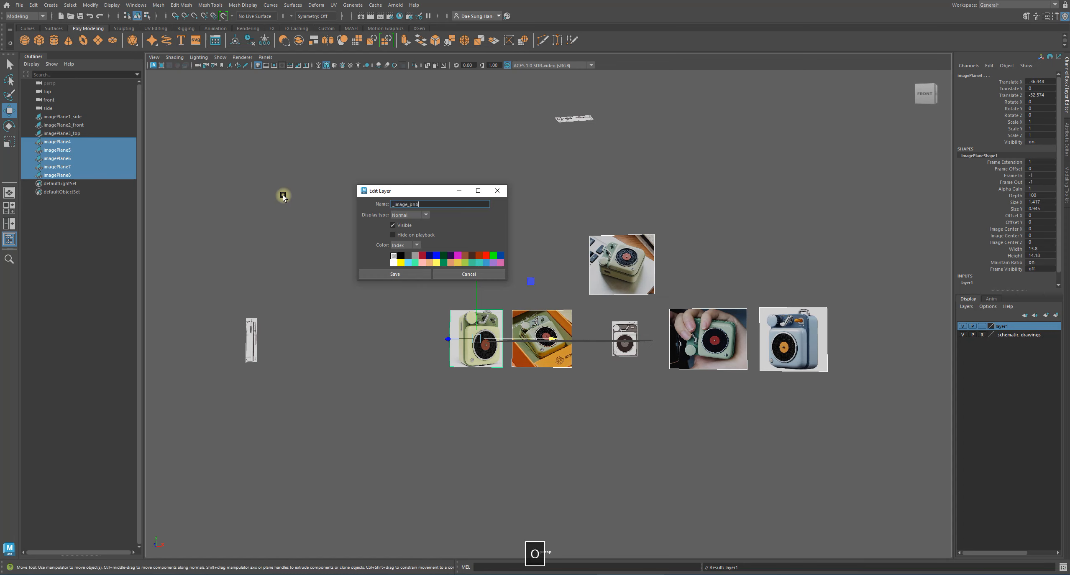
{"action": "type", "text": "to_refs_"}
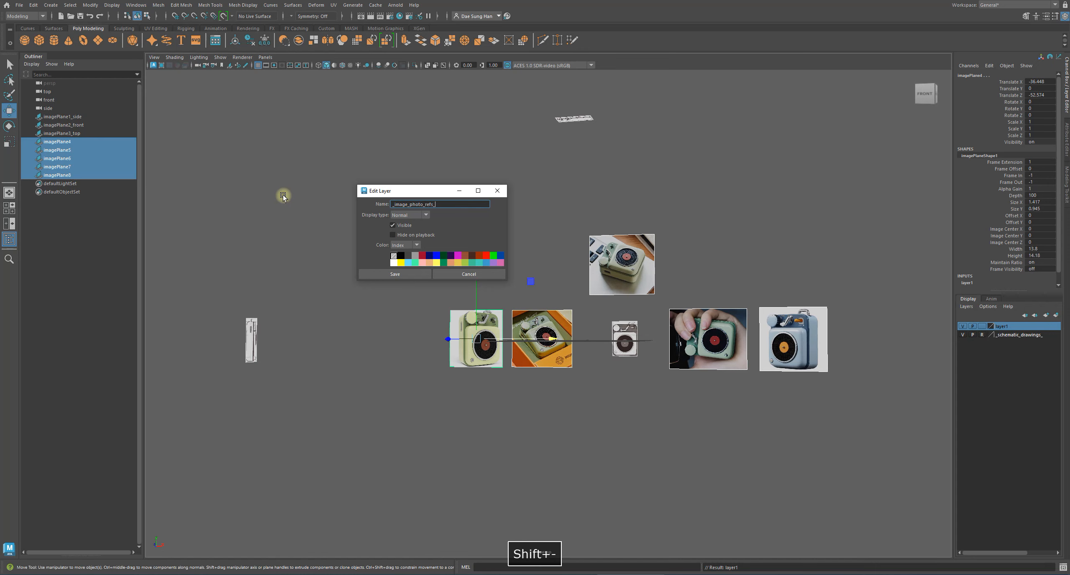
{"action": "left_click", "coordinate": [414, 274]}
Step: Deselect the photo planes and set the _image_photo_refs_ layer's display type to Reference
{"action": "left_click", "coordinate": [667, 430]}
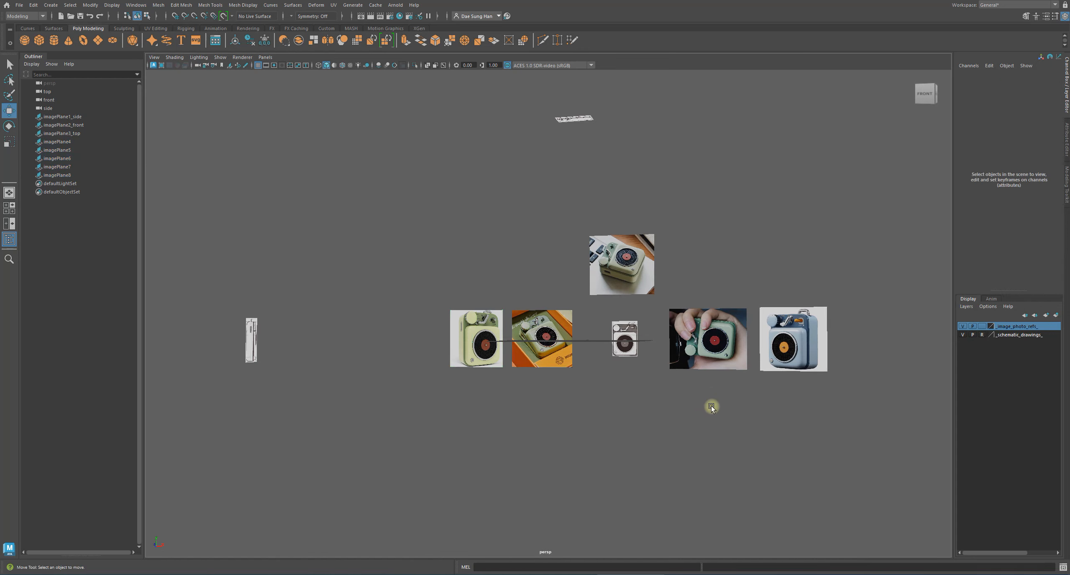
{"action": "left_click", "coordinate": [981, 326]}
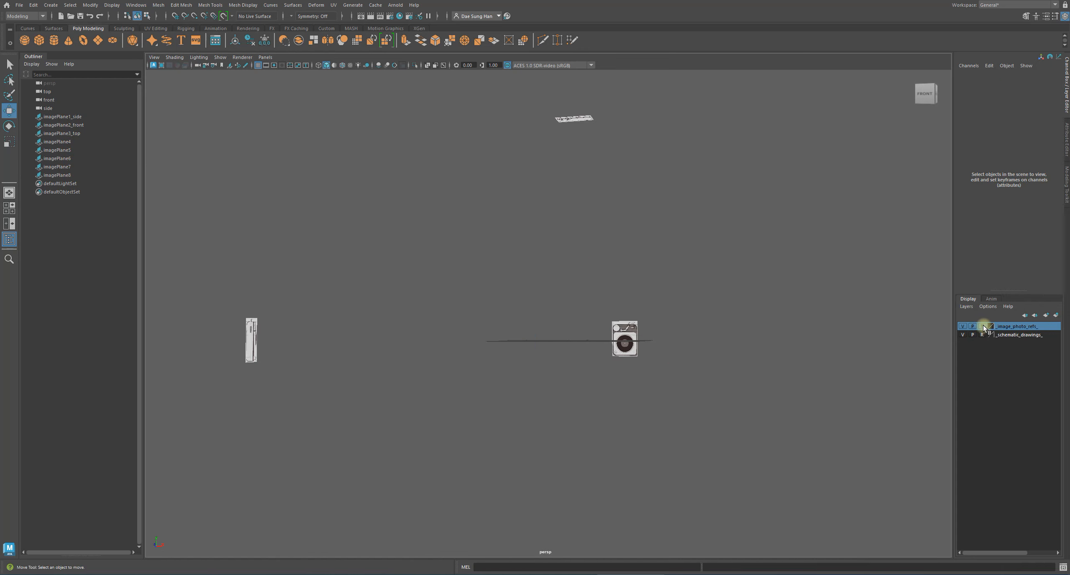
{"action": "left_click", "coordinate": [981, 326]}
Step: Examine how the front and side schematic drawings sit on the grid in the four-view layout
{"action": "left_click_drag", "start_coordinate": [640, 423], "coordinate": [664, 392], "text": "alt"}
{"action": "key", "text": "space"}
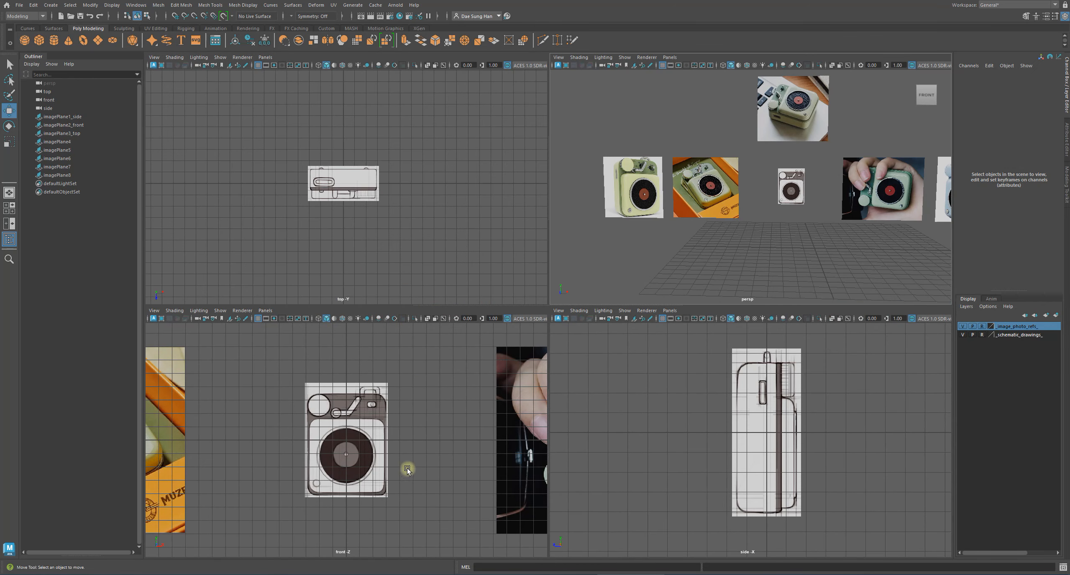
{"action": "right_click_drag", "start_coordinate": [382, 432], "coordinate": [474, 469], "text": "alt"}
{"action": "middle_click_drag", "start_coordinate": [419, 426], "coordinate": [414, 438], "text": "alt"}
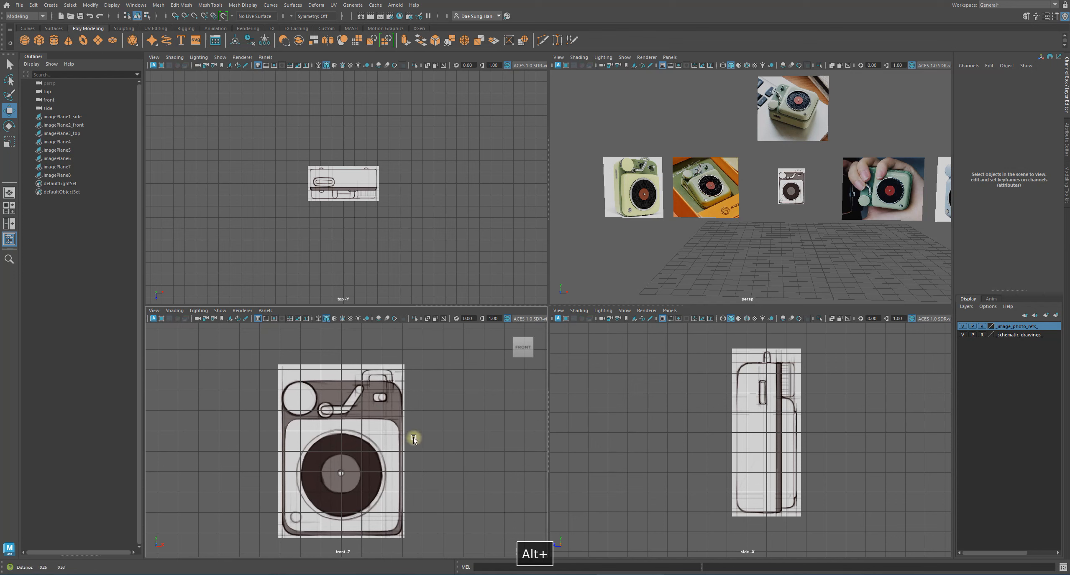
{"action": "right_click_drag", "start_coordinate": [797, 433], "coordinate": [828, 448], "text": "alt"}
{"action": "middle_click_drag", "start_coordinate": [797, 435], "coordinate": [793, 446], "text": "alt"}
{"action": "right_click_drag", "start_coordinate": [822, 448], "coordinate": [800, 453], "text": "alt"}
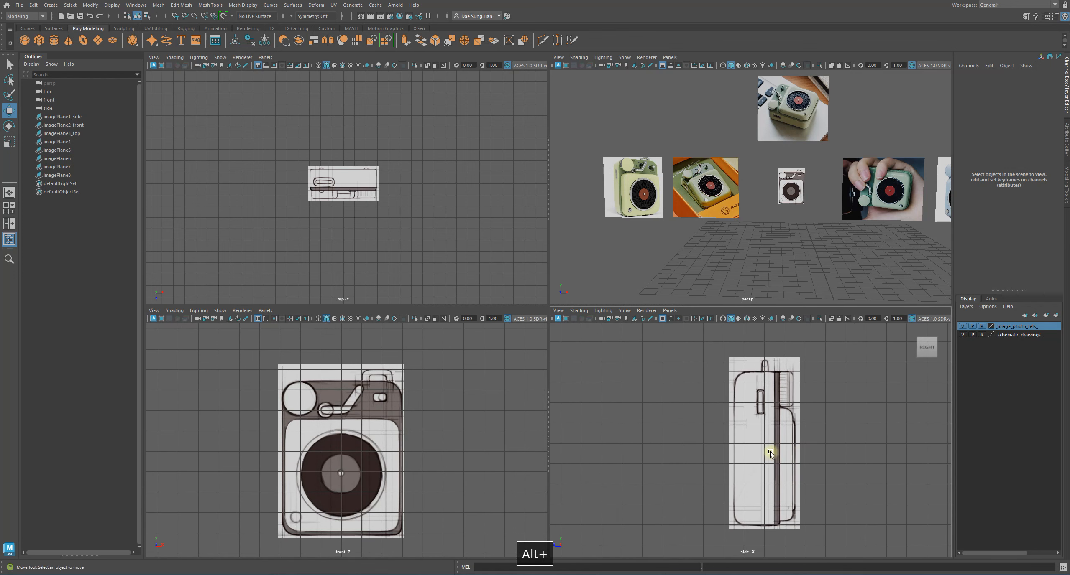
Step: Return the _schematic_drawings_ layer to the normal display type and select the side and front image planes
{"action": "left_click", "coordinate": [983, 327]}
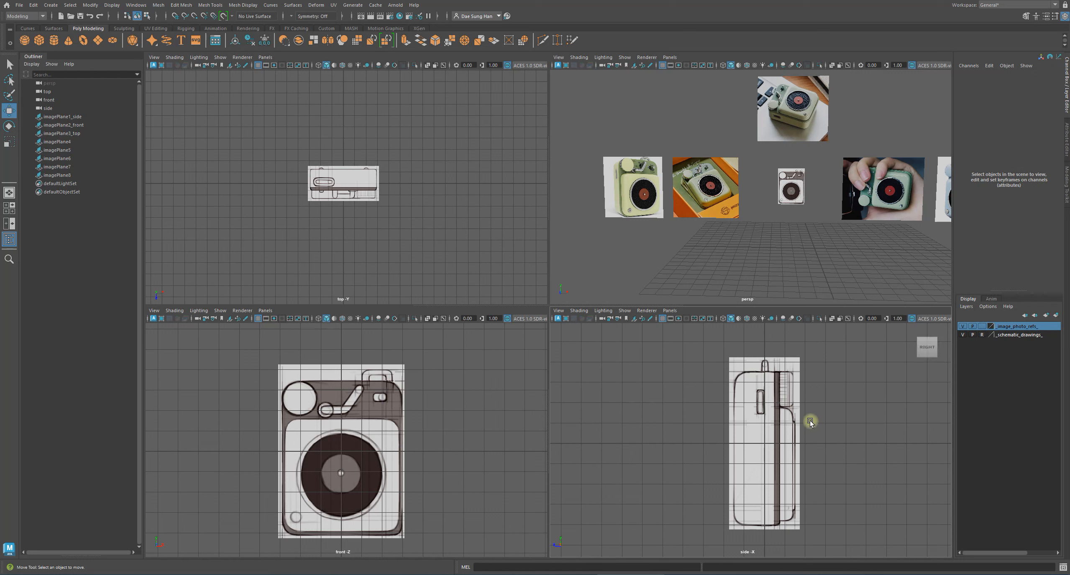
{"action": "left_click", "coordinate": [983, 327]}
{"action": "left_click", "coordinate": [983, 327]}
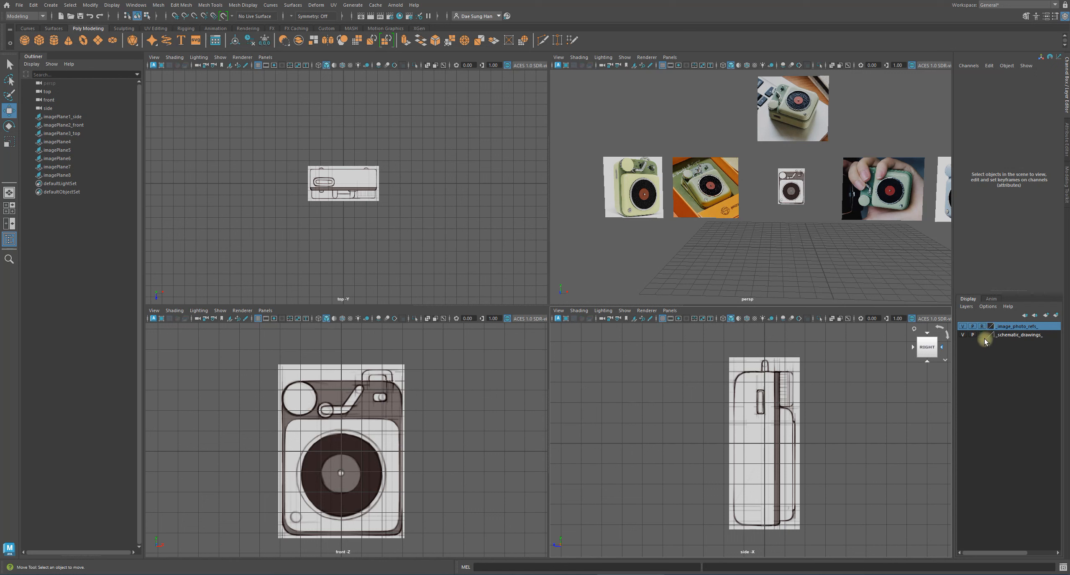
{"action": "left_click", "coordinate": [774, 428]}
{"action": "left_click", "coordinate": [378, 426], "text": "shift"}
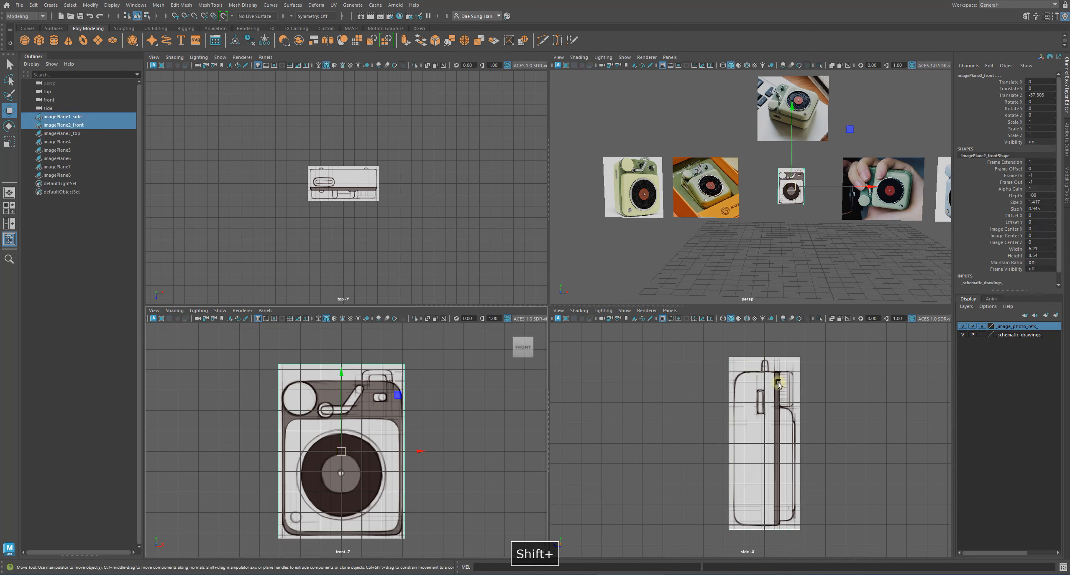
Step: Raise the front and side image planes together along Y to about 4.16, aligning the drawings' base with the grid's ground line
{"action": "right_click_drag", "start_coordinate": [778, 384], "coordinate": [702, 413], "text": "alt"}
{"action": "right_click_drag", "start_coordinate": [414, 379], "coordinate": [360, 375], "text": "alt"}
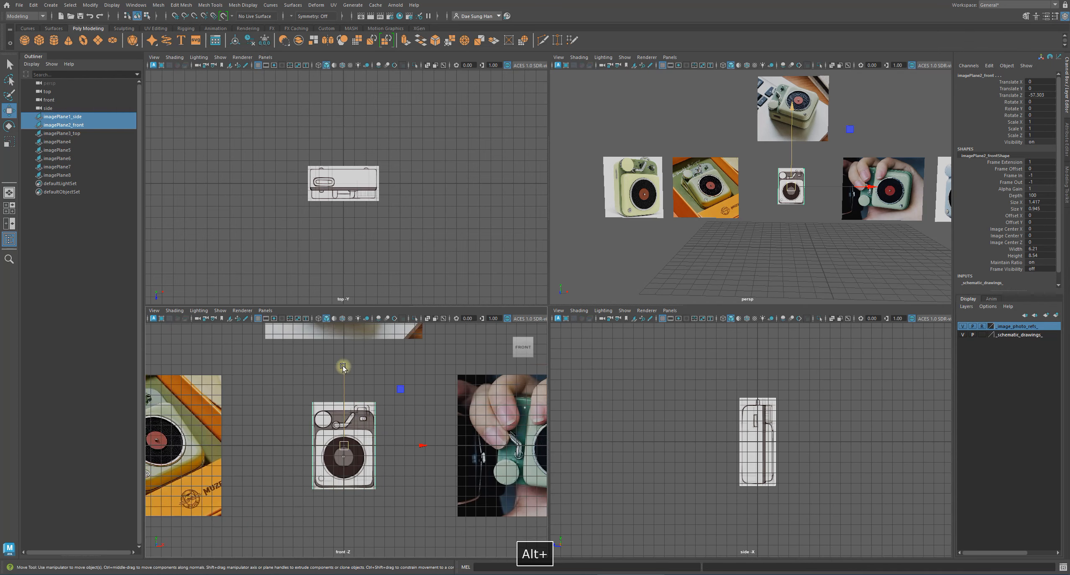
{"action": "left_click_drag", "start_coordinate": [343, 368], "coordinate": [343, 331]}
{"action": "key", "text": "space"}
{"action": "middle_click_drag", "start_coordinate": [528, 274], "coordinate": [519, 351], "text": "alt"}
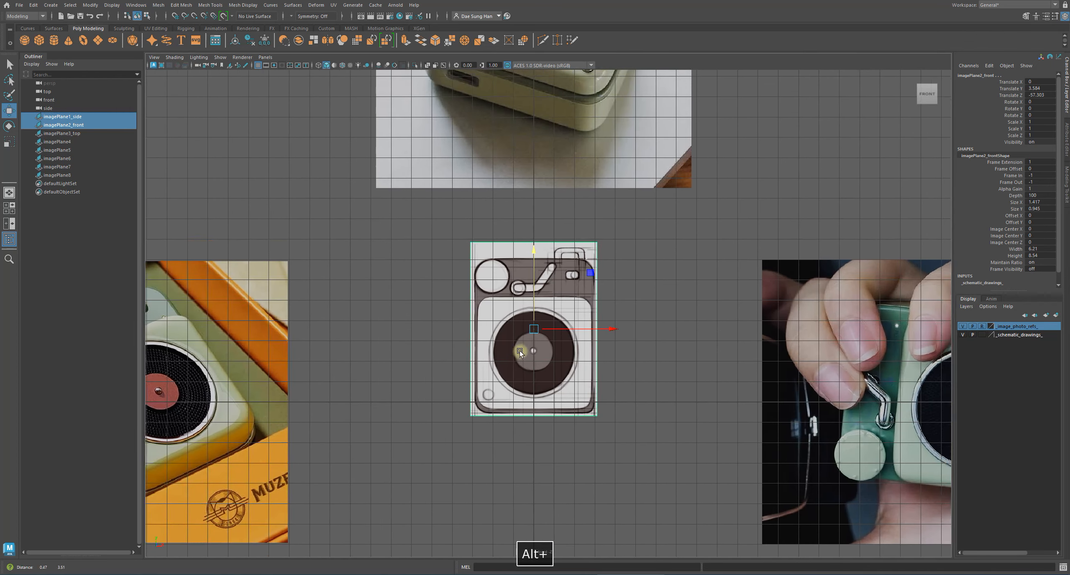
{"action": "right_click_drag", "start_coordinate": [519, 351], "coordinate": [648, 492], "text": "alt"}
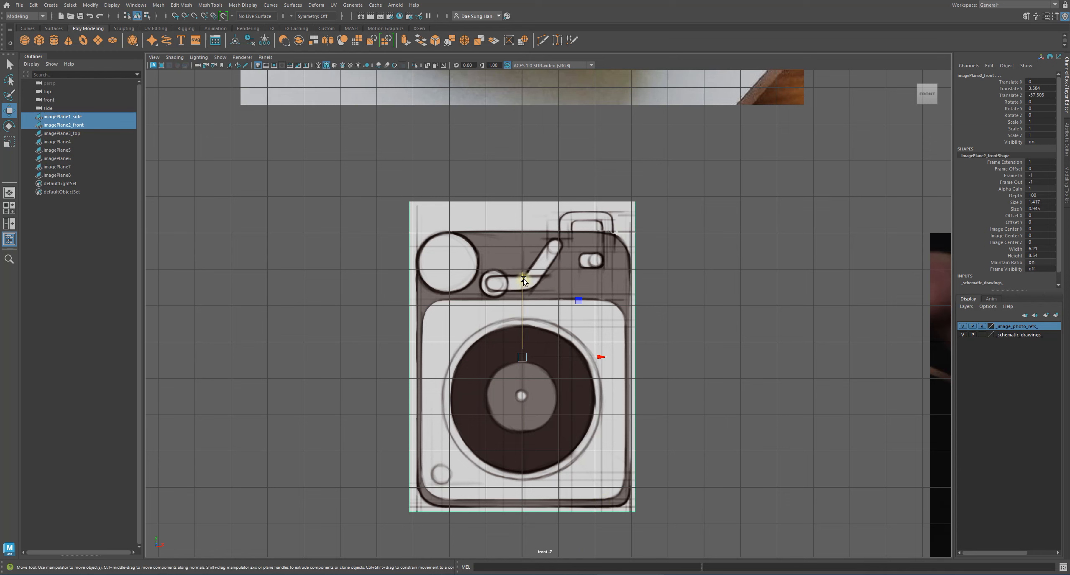
{"action": "left_click_drag", "start_coordinate": [523, 279], "coordinate": [536, 258]}
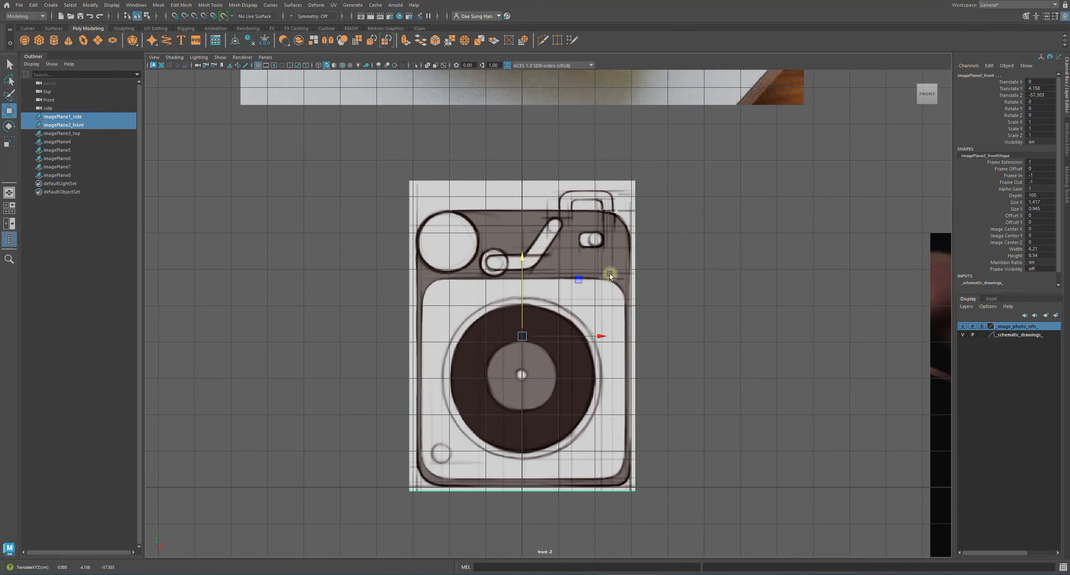
{"action": "left_click", "coordinate": [690, 310]}
{"action": "right_click_drag", "start_coordinate": [692, 313], "coordinate": [679, 306], "text": "alt"}
{"action": "mouse_move", "coordinate": [602, 394]}
{"action": "right_mouse_down", "text": "alt"}
{"action": "mouse_move", "coordinate": [704, 378]}
{"action": "mouse_move", "coordinate": [560, 362]}
{"action": "mouse_move", "coordinate": [536, 371]}
{"action": "mouse_move", "coordinate": [580, 380]}
{"action": "right_mouse_up", "text": "alt"}
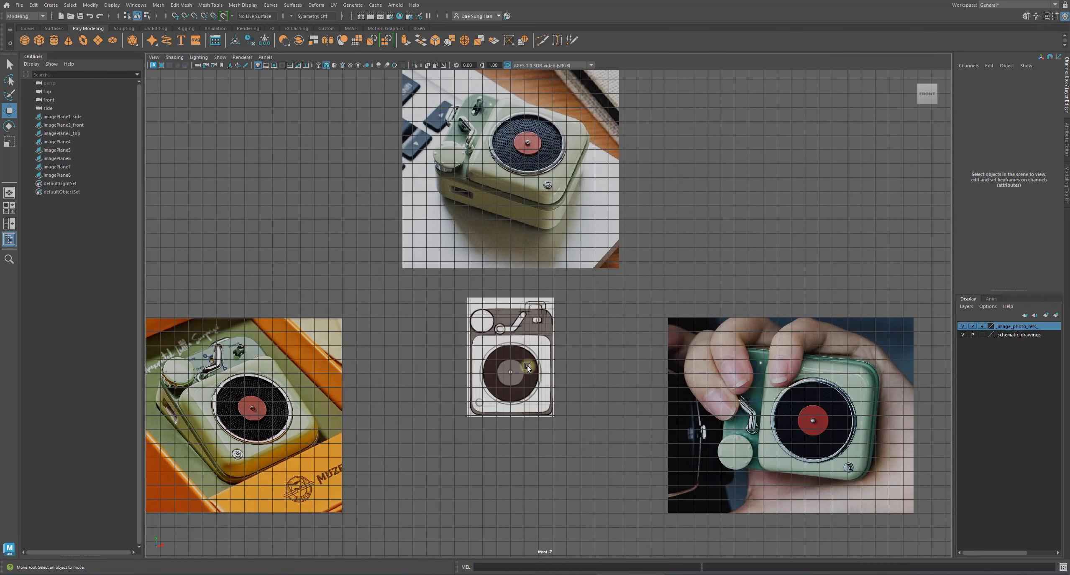
{"action": "right_click_drag", "start_coordinate": [418, 397], "coordinate": [242, 394], "text": "alt"}
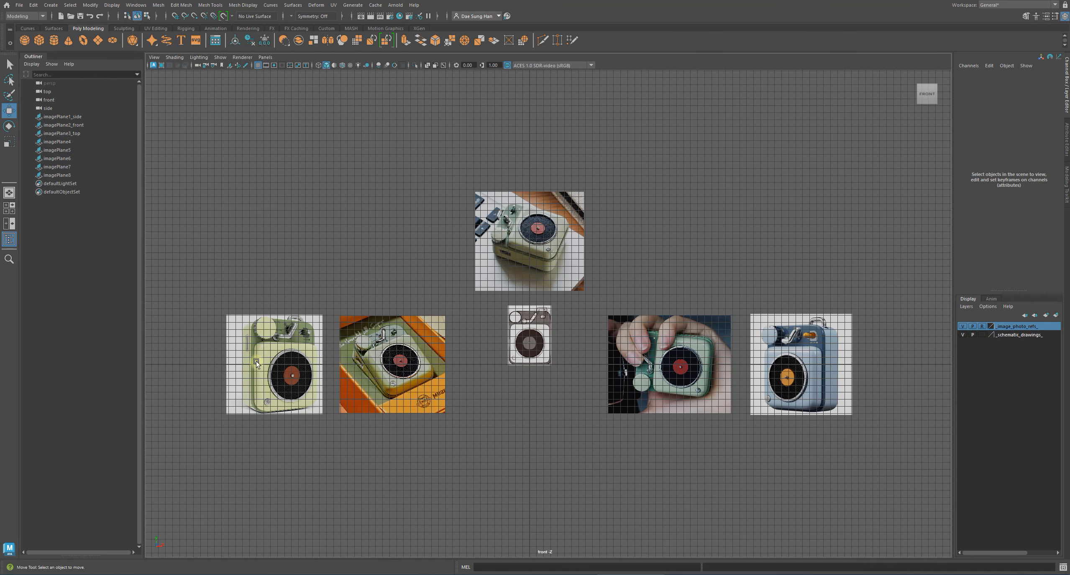
Step: Switch to the course website in the browser and review the SURVIVING MAYA project guide module and its tutorial parts
{"action": "left_click_drag", "start_coordinate": [0, 0], "coordinate": [494, 48]}
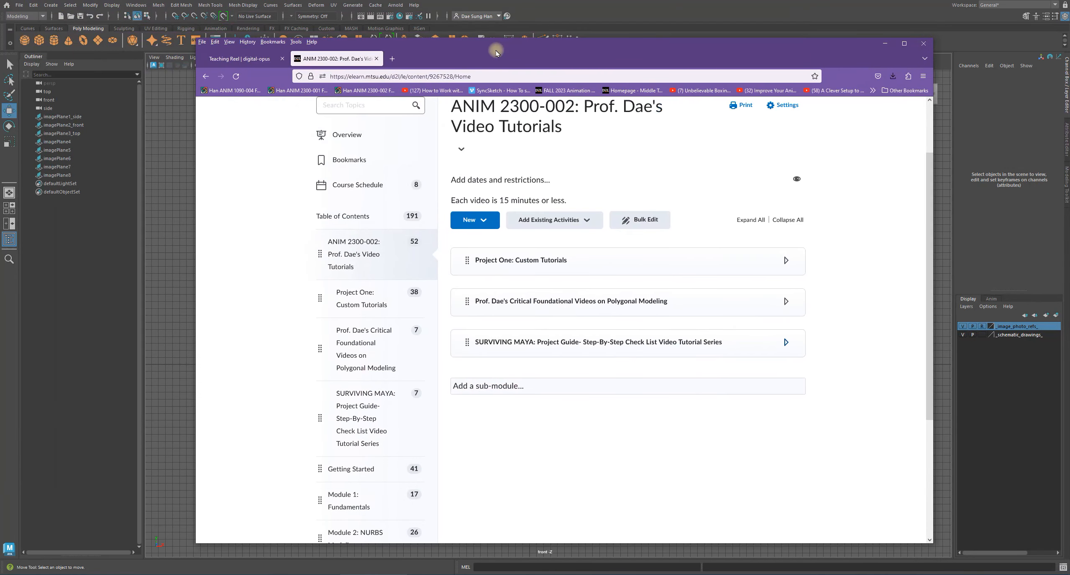
{"action": "scroll", "coordinate": [481, 316], "scroll_direction": "up", "scroll_amount": 2}
{"action": "scroll", "coordinate": [609, 341], "scroll_direction": "down", "scroll_amount": 5}
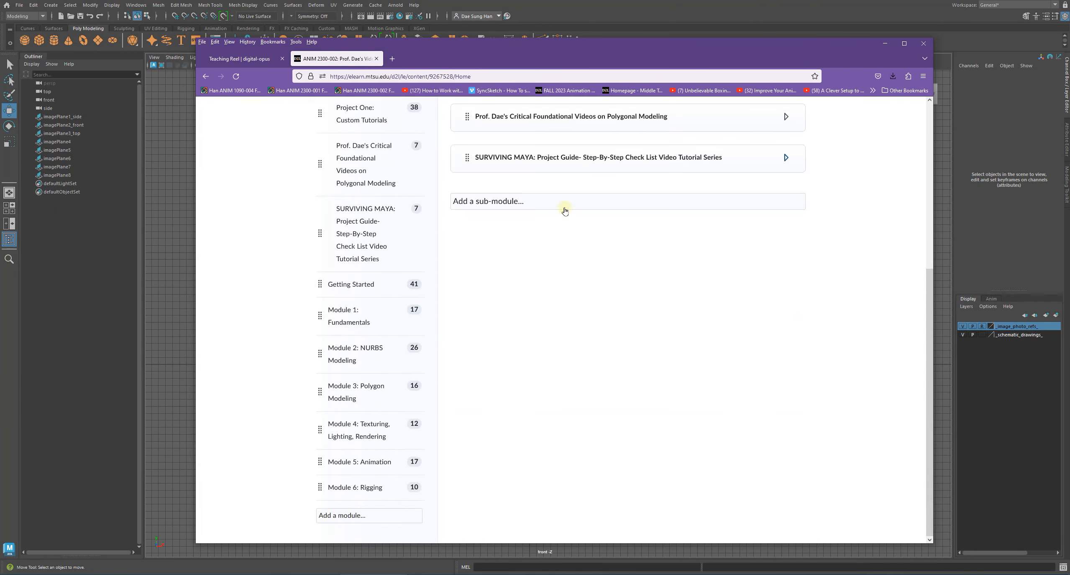
{"action": "scroll", "coordinate": [565, 213], "scroll_direction": "up", "scroll_amount": 3}
{"action": "left_click", "coordinate": [611, 222]}
{"action": "left_click", "coordinate": [365, 376]}
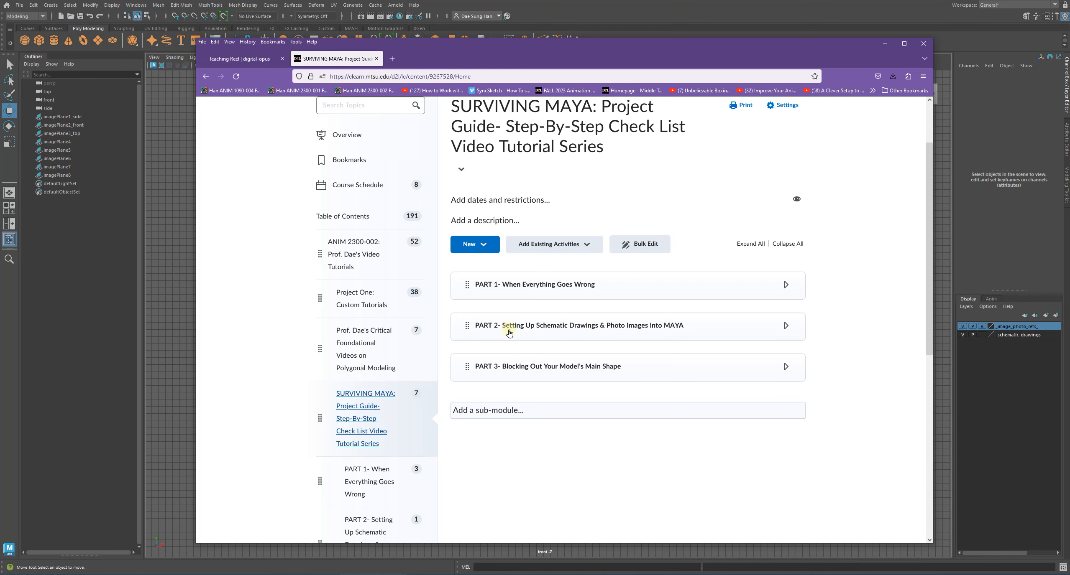
{"action": "scroll", "coordinate": [438, 446], "scroll_direction": "down", "scroll_amount": 5}
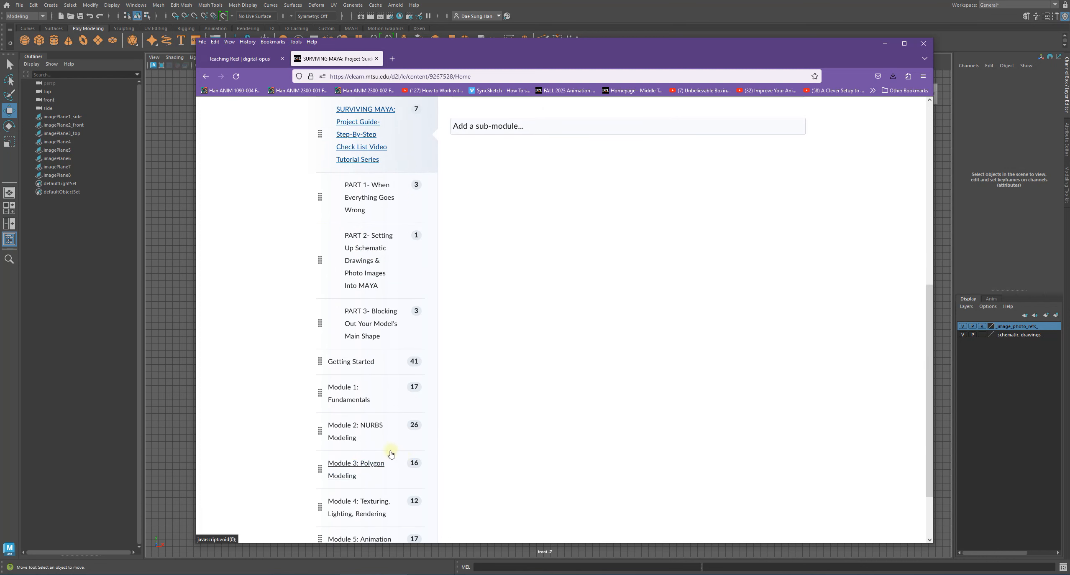
Step: Open the Project One: Custom Tutorials module and look through its hard surface modeling tutorials
{"action": "scroll", "coordinate": [382, 453], "scroll_direction": "up", "scroll_amount": 7}
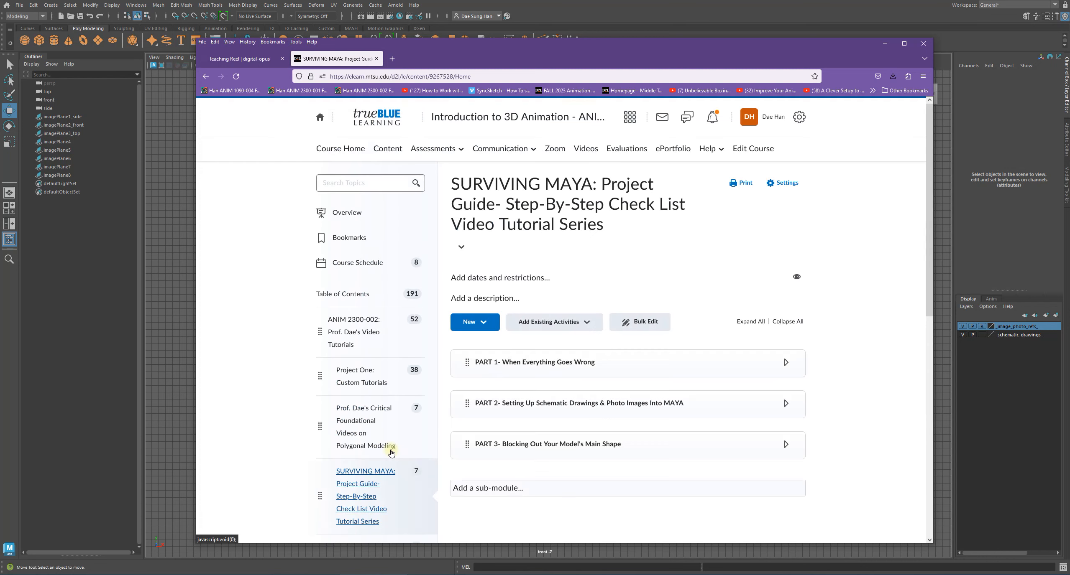
{"action": "left_click", "coordinate": [362, 387]}
{"action": "scroll", "coordinate": [358, 393], "scroll_direction": "down", "scroll_amount": 5}
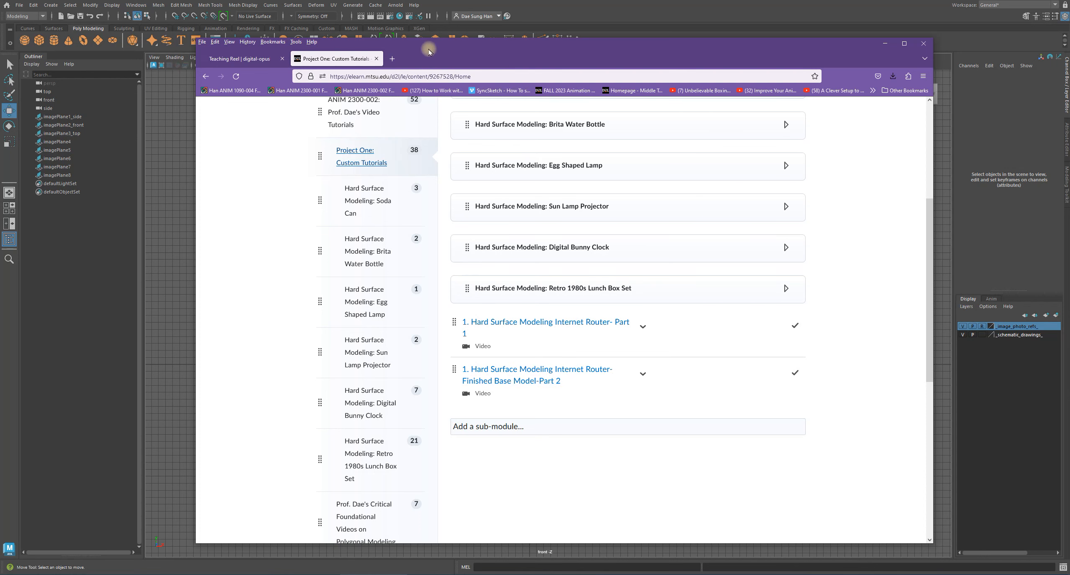
Step: Move the browser window off the modelling scene and examine the blueprint and surrounding photo references in the front view
{"action": "left_click_drag", "start_coordinate": [432, 48], "coordinate": [1069, 79]}
{"action": "right_click_drag", "start_coordinate": [163, 443], "coordinate": [703, 475], "text": "alt"}
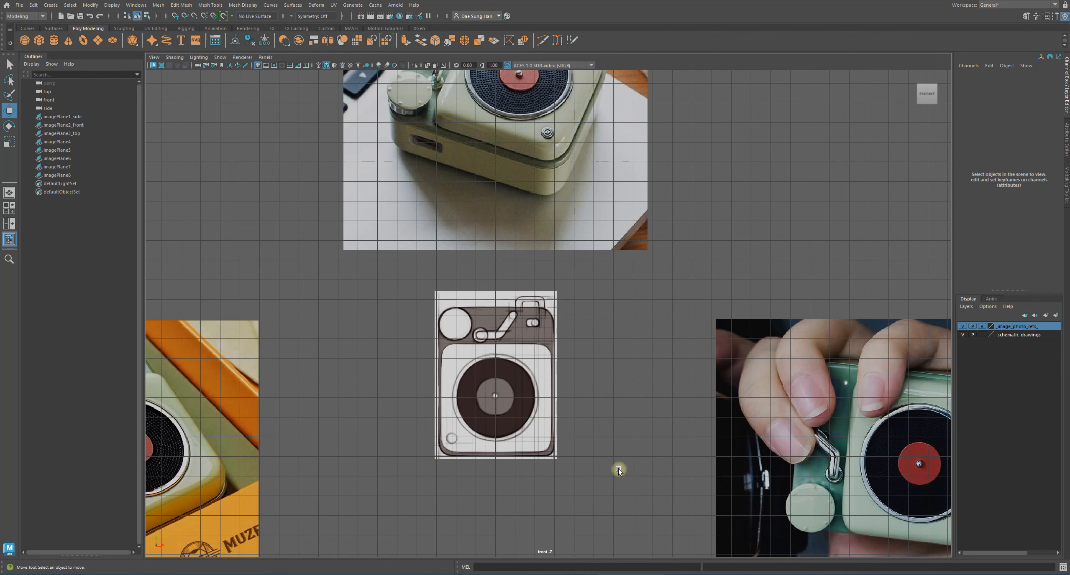
{"action": "right_click_drag", "start_coordinate": [703, 464], "coordinate": [584, 416], "text": "alt"}
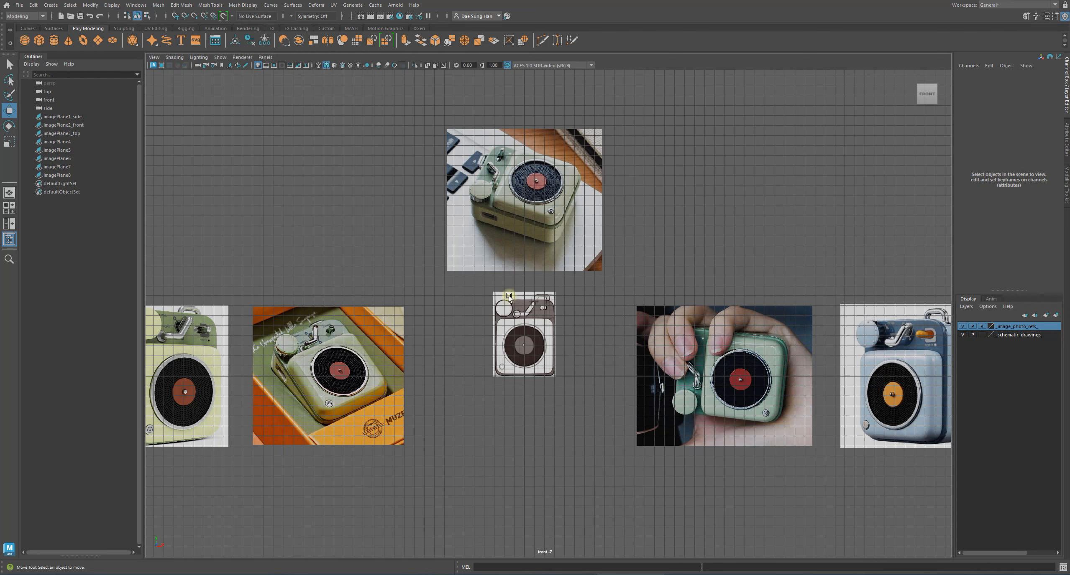
{"action": "right_click_drag", "start_coordinate": [575, 305], "coordinate": [498, 325], "text": "alt"}
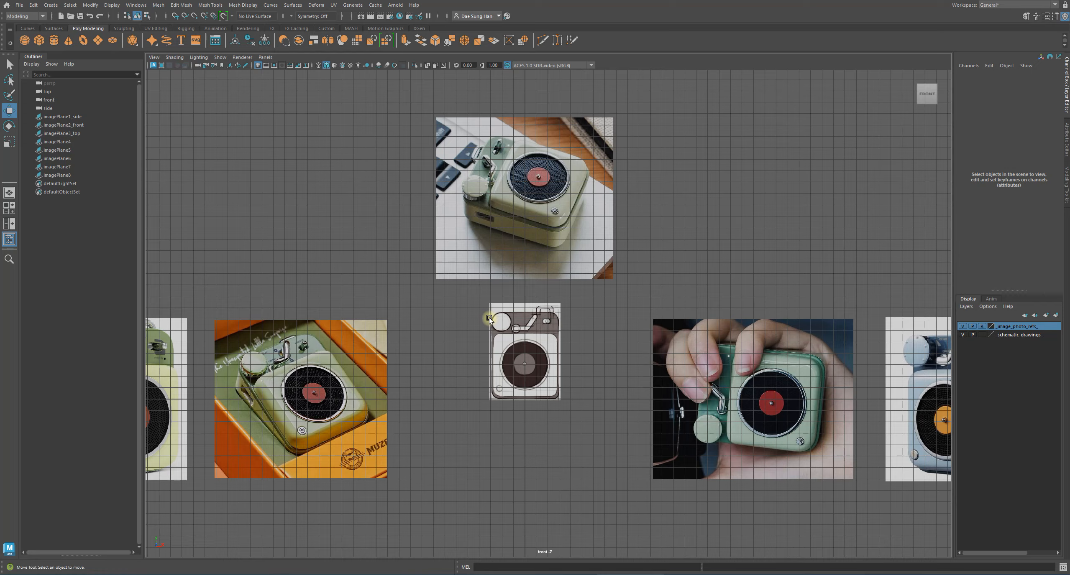
{"action": "right_click_drag", "start_coordinate": [490, 316], "coordinate": [853, 426], "text": "alt"}
{"action": "middle_click_drag", "start_coordinate": [615, 430], "coordinate": [667, 325], "text": "alt"}
{"action": "right_click_drag", "start_coordinate": [668, 326], "coordinate": [540, 348], "text": "alt"}
Step: Show all four views and check how the base of the side and front drawings sits on the ground line
{"action": "key", "text": "space"}
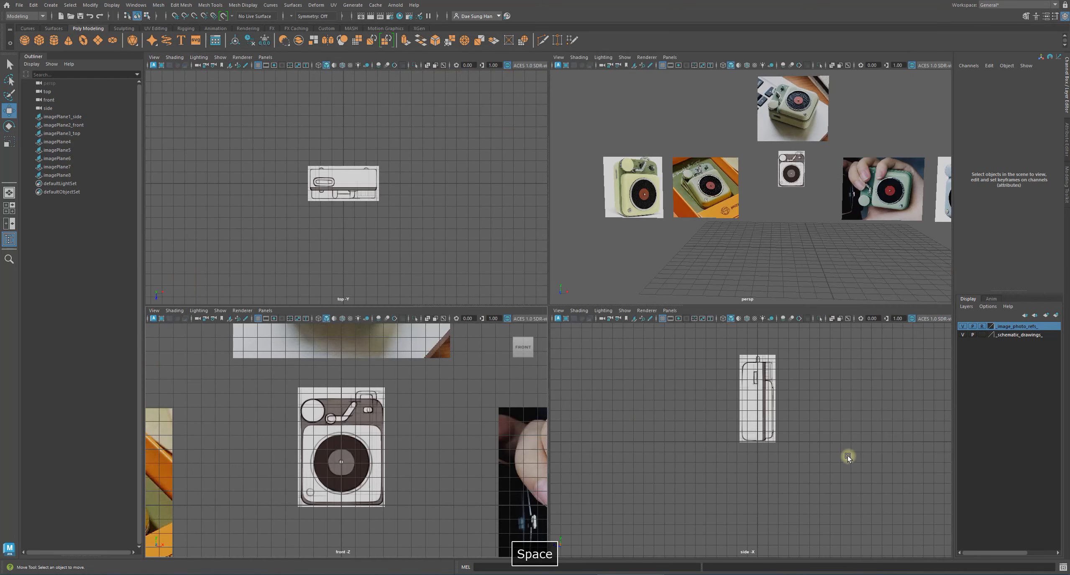
{"action": "right_click_drag", "start_coordinate": [673, 413], "coordinate": [925, 483], "text": "alt"}
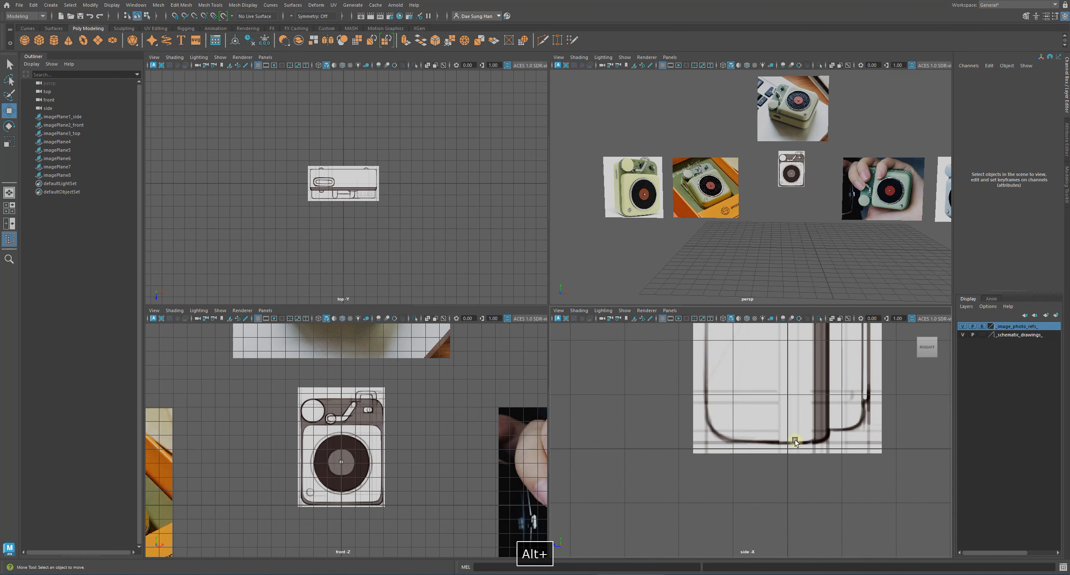
{"action": "right_click_drag", "start_coordinate": [795, 439], "coordinate": [648, 423], "text": "alt"}
{"action": "middle_click_drag", "start_coordinate": [376, 436], "coordinate": [376, 406], "text": "alt"}
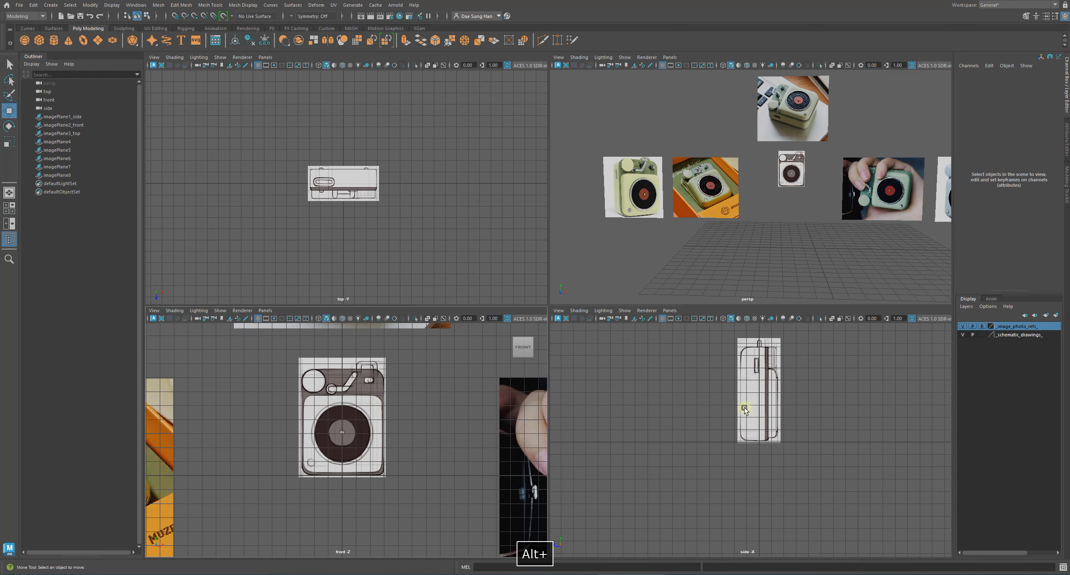
{"action": "middle_click_drag", "start_coordinate": [744, 409], "coordinate": [742, 431], "text": "alt"}
{"action": "middle_click_drag", "start_coordinate": [435, 416], "coordinate": [435, 416], "text": "alt"}
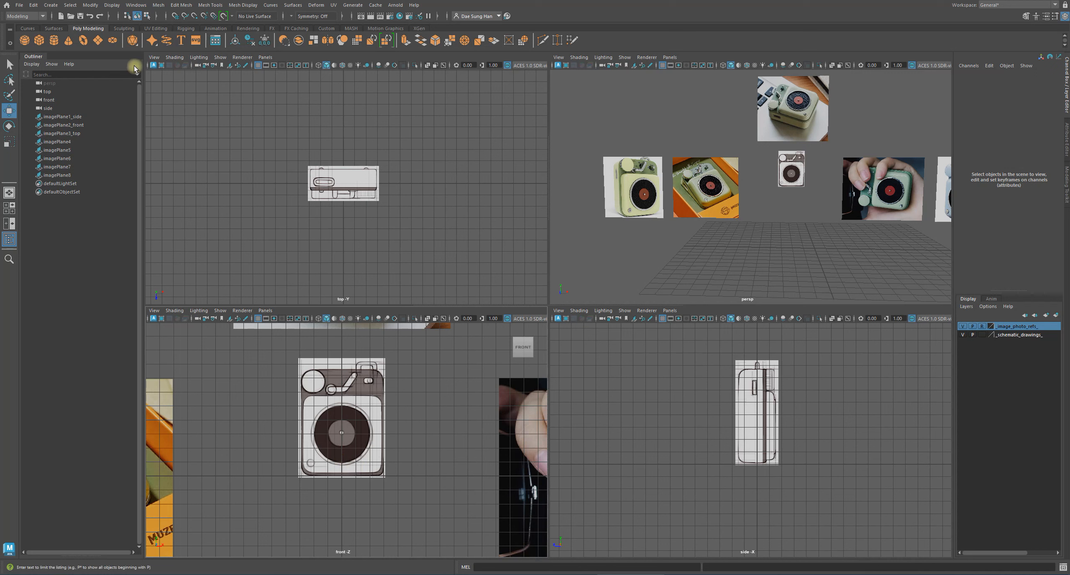
Step: Create a polygon cube at the origin and set its width, height and depth subdivisions to 2
{"action": "left_click", "coordinate": [52, 5]}
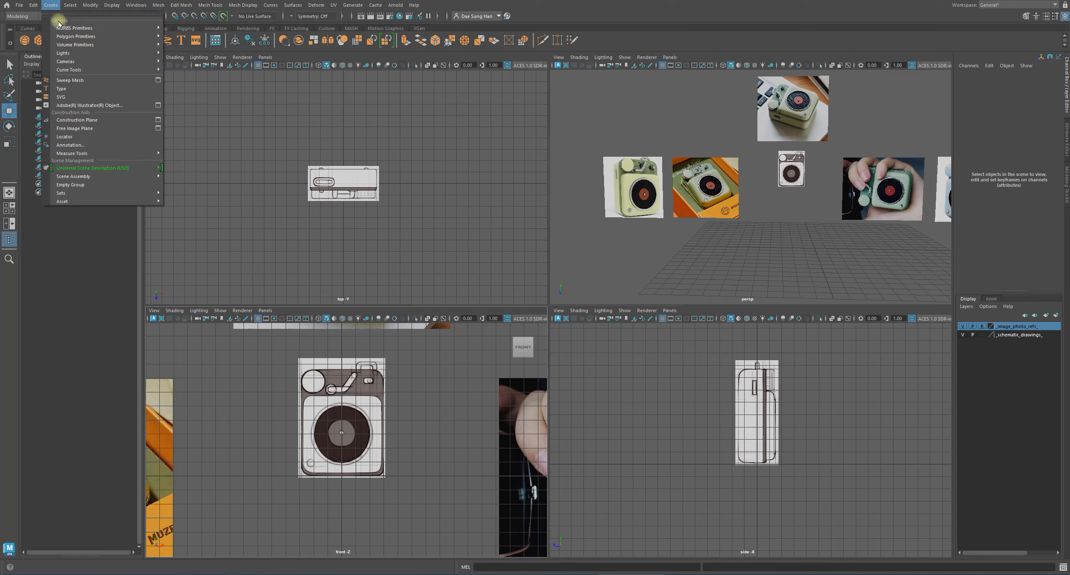
{"action": "mouse_move", "coordinate": [72, 39]}
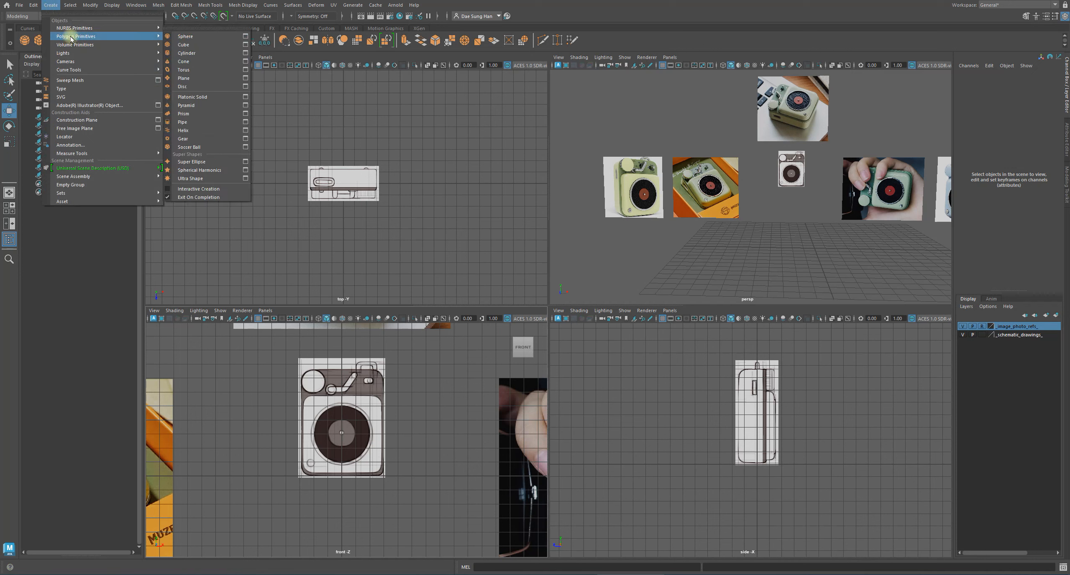
{"action": "left_click", "coordinate": [174, 45]}
{"action": "right_click_drag", "start_coordinate": [372, 455], "coordinate": [468, 457], "text": "alt"}
{"action": "middle_click_drag", "start_coordinate": [486, 472], "coordinate": [497, 412], "text": "alt"}
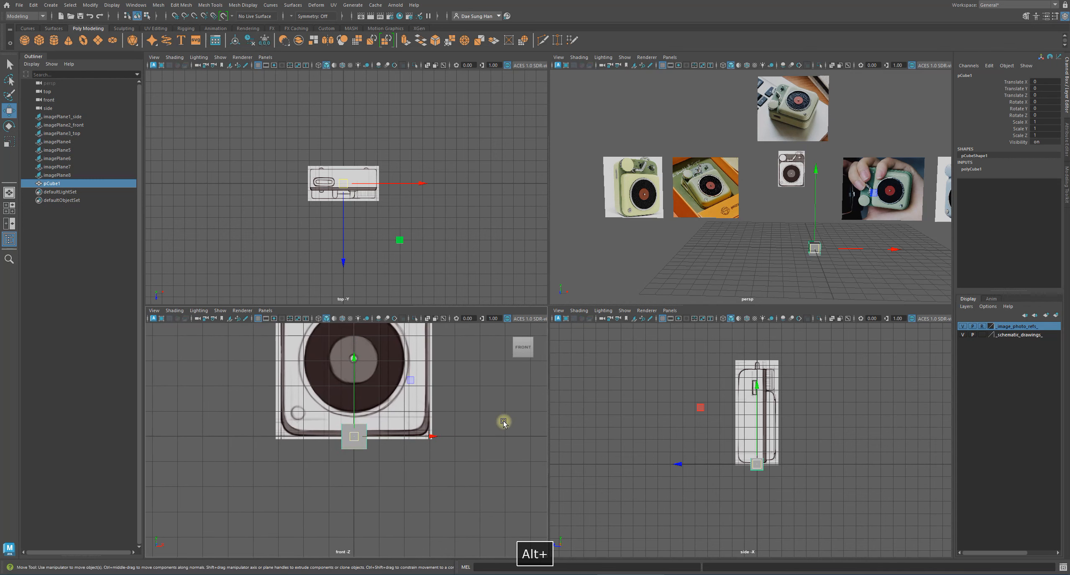
{"action": "left_click", "coordinate": [970, 169]}
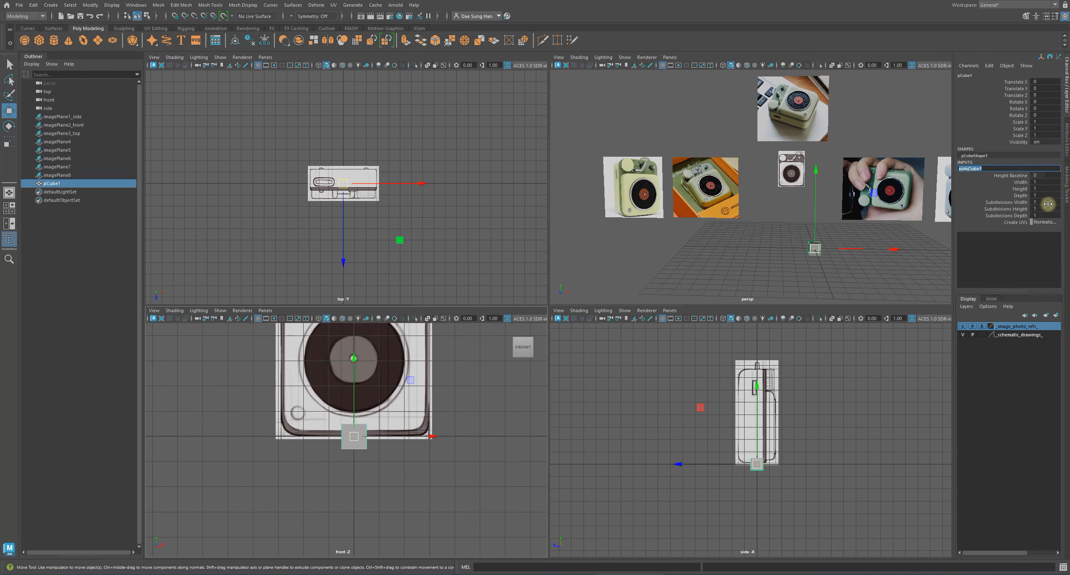
{"action": "left_click_drag", "start_coordinate": [1047, 204], "coordinate": [1045, 217]}
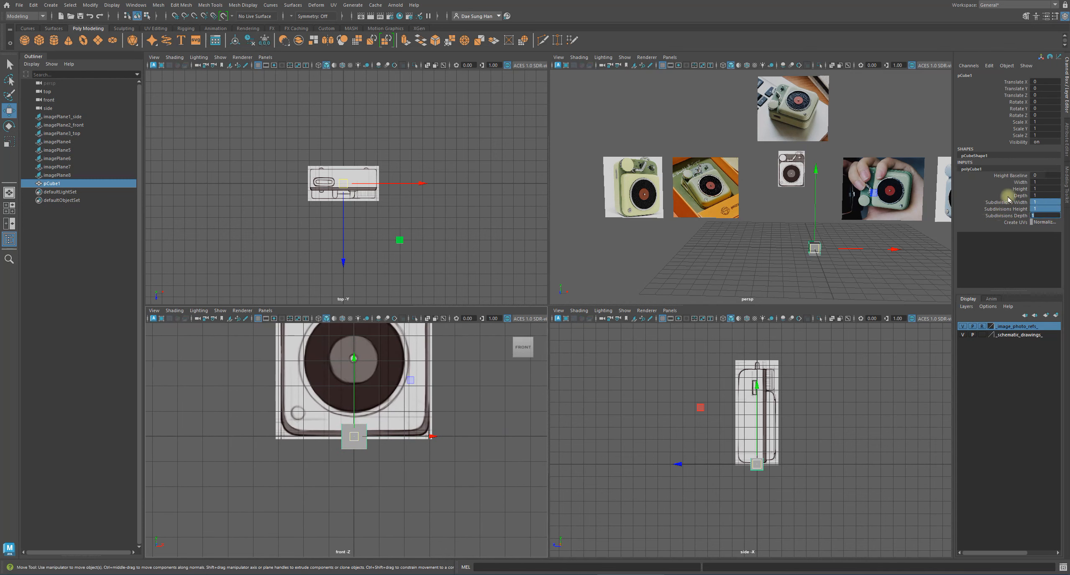
{"action": "type", "text": "2"}
{"action": "key", "text": "Return"}
Step: Bring back the course website, open the ANIM 2300-002 video tutorials module to review its sub-modules, and move the browser aside
{"action": "left_click_drag", "start_coordinate": [1069, 103], "coordinate": [640, 55]}
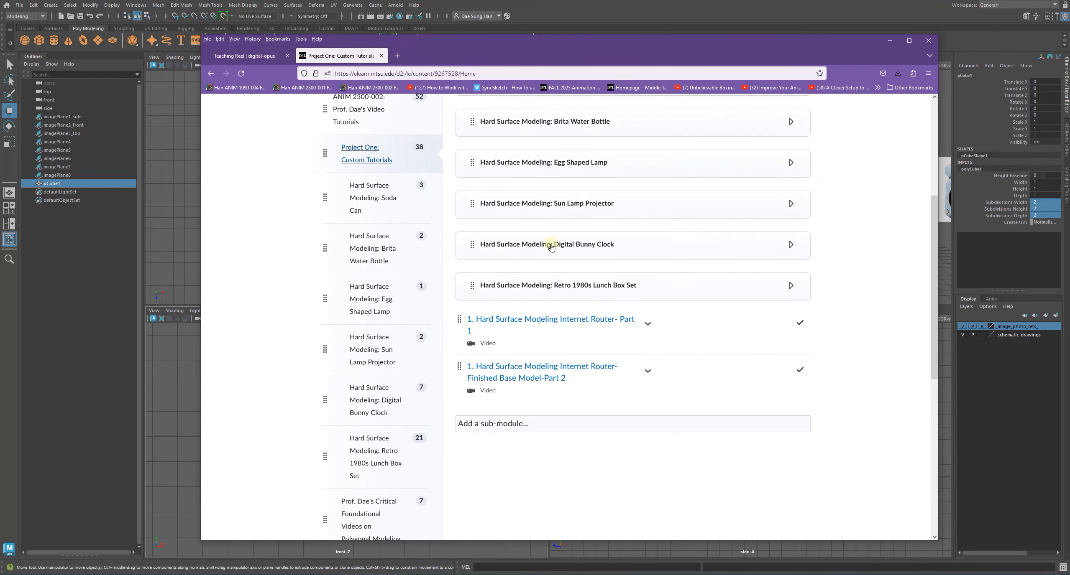
{"action": "scroll", "coordinate": [568, 342], "scroll_direction": "up", "scroll_amount": 3}
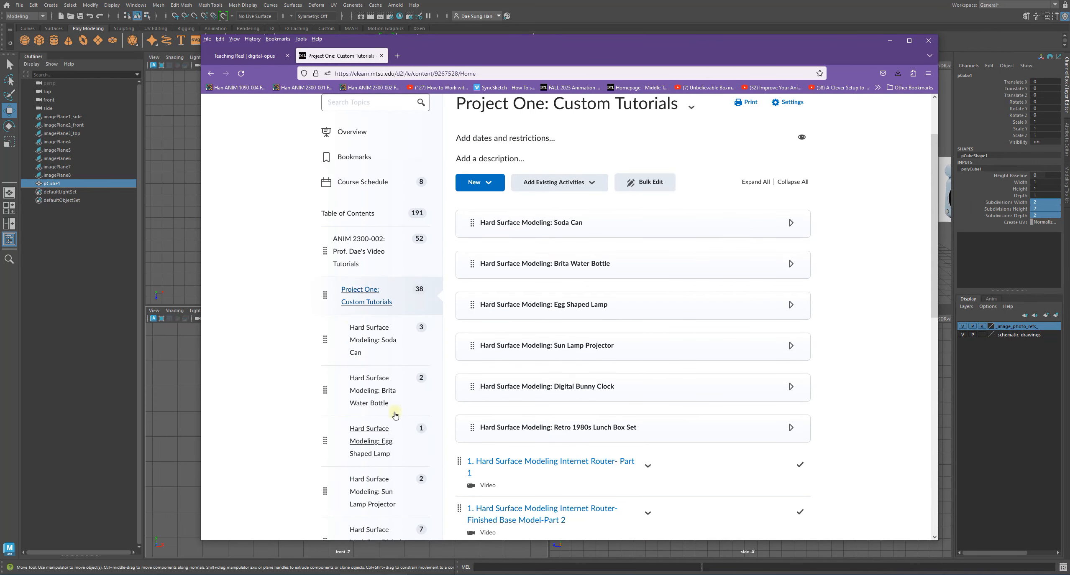
{"action": "left_click", "coordinate": [353, 256]}
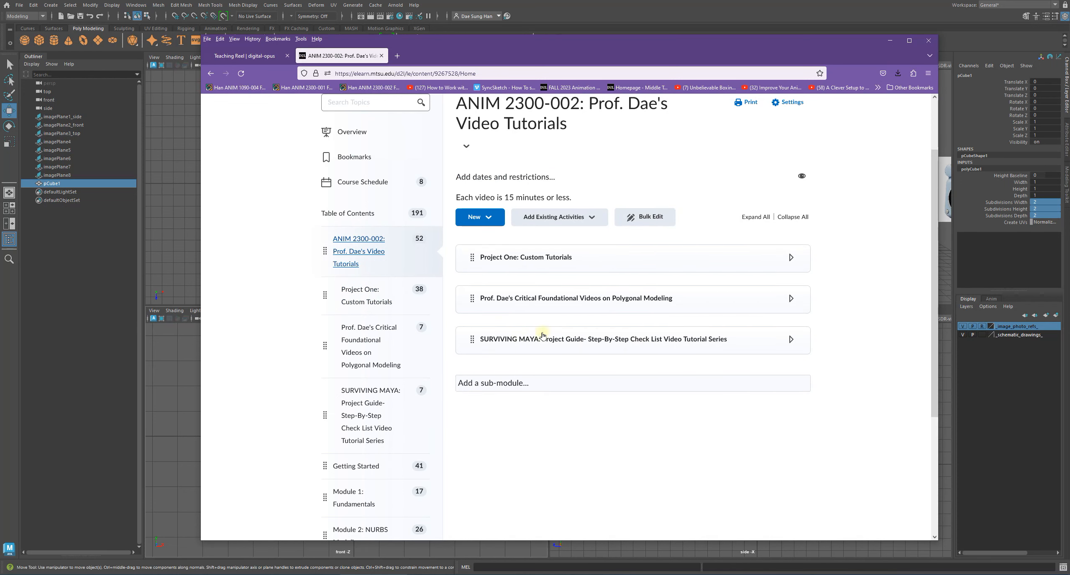
{"action": "left_click_drag", "start_coordinate": [436, 42], "coordinate": [1068, 55]}
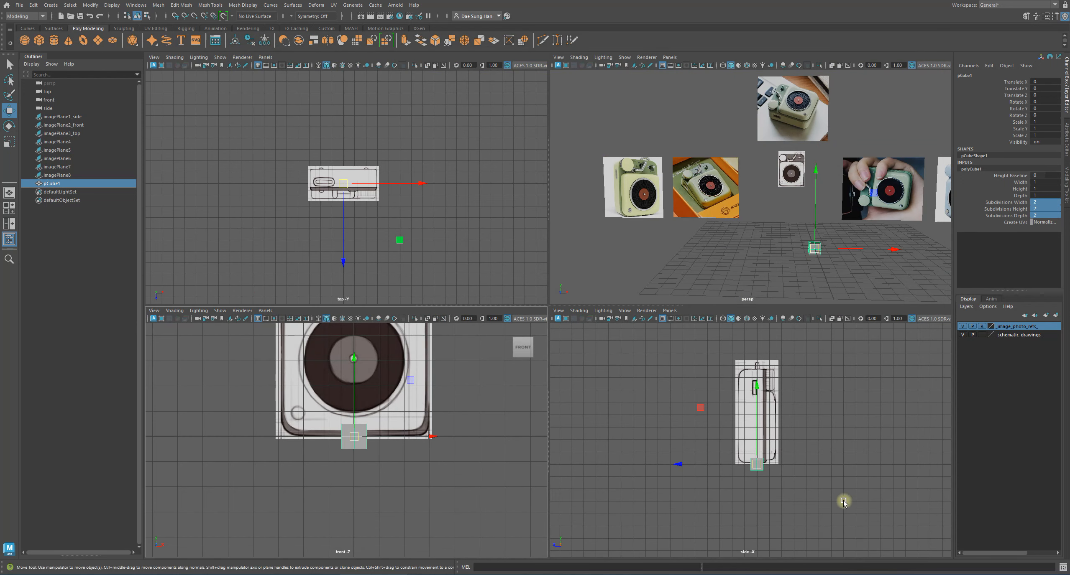
Step: Enlarge the side view around the cube at the drawing's base and enter pivot editing with vertex snapping
{"action": "right_click_drag", "start_coordinate": [752, 422], "coordinate": [767, 436], "text": "alt"}
{"action": "key", "text": "space"}
{"action": "right_click_drag", "start_coordinate": [636, 347], "coordinate": [665, 439], "text": "alt"}
{"action": "middle_click_drag", "start_coordinate": [610, 427], "coordinate": [572, 269], "text": "alt"}
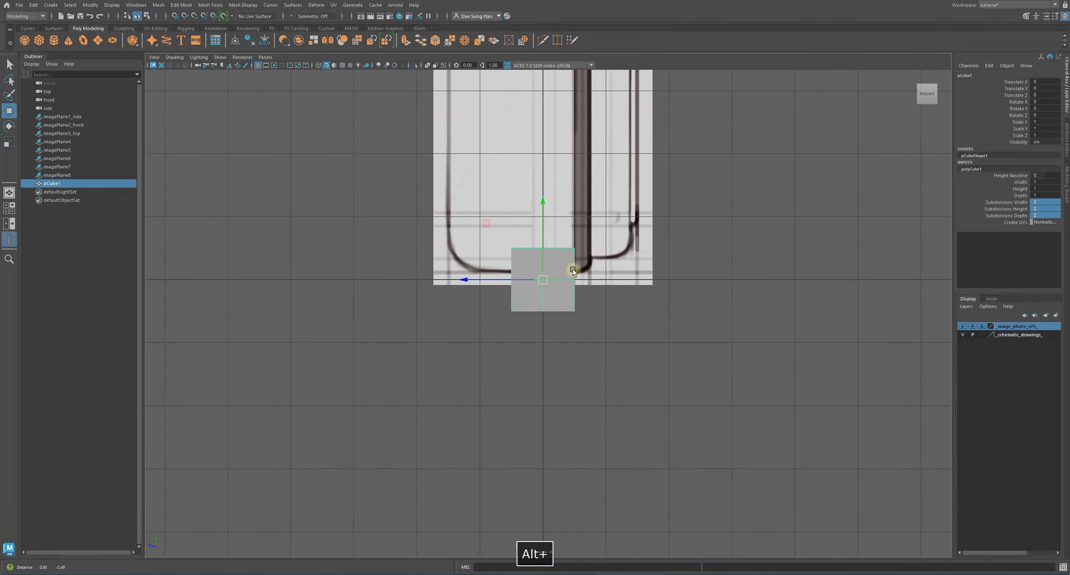
{"action": "right_click_drag", "start_coordinate": [573, 269], "coordinate": [683, 331], "text": "alt"}
{"action": "key", "text": "d"}
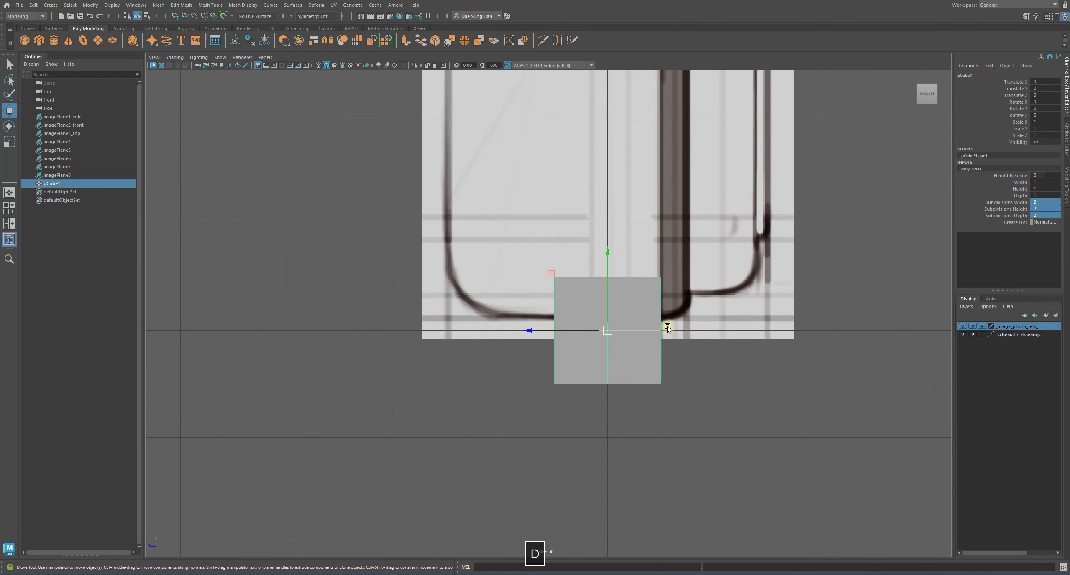
{"action": "key", "text": "v"}
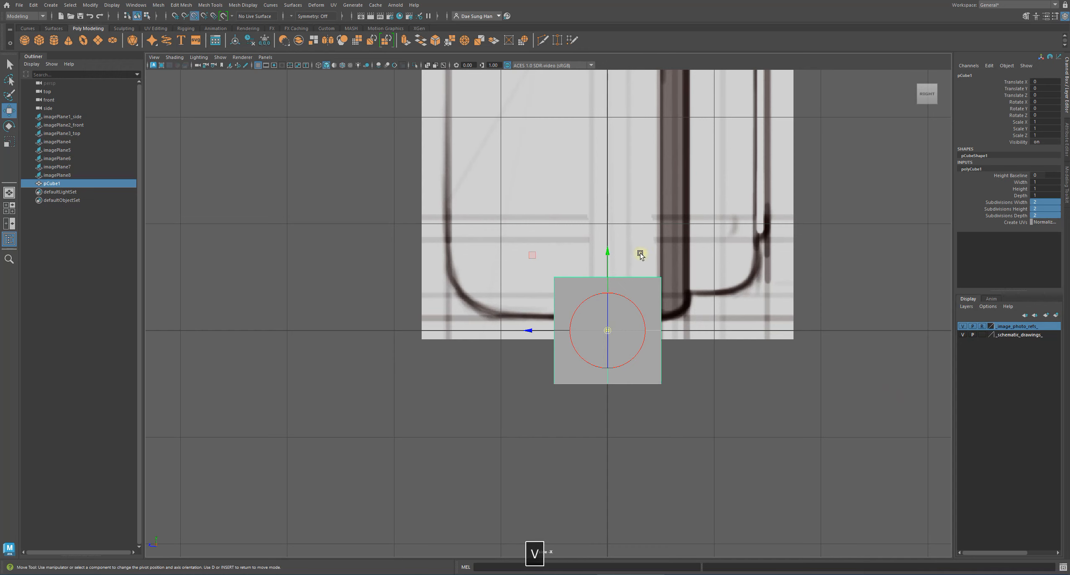
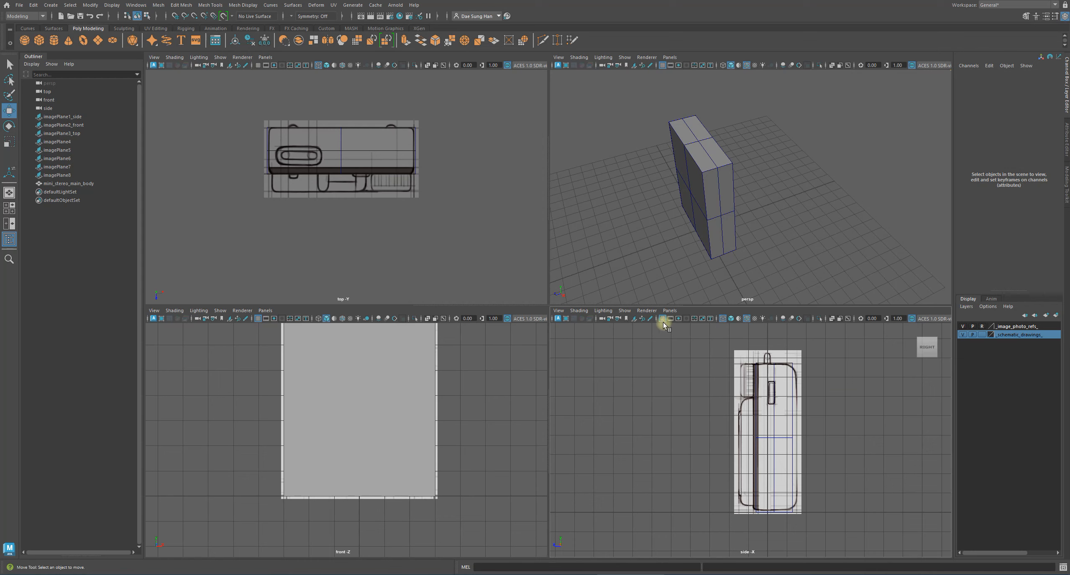
Step: Hide the grid in the side view and enlarge that view around the main body and side drawing
{"action": "left_click", "coordinate": [662, 319]}
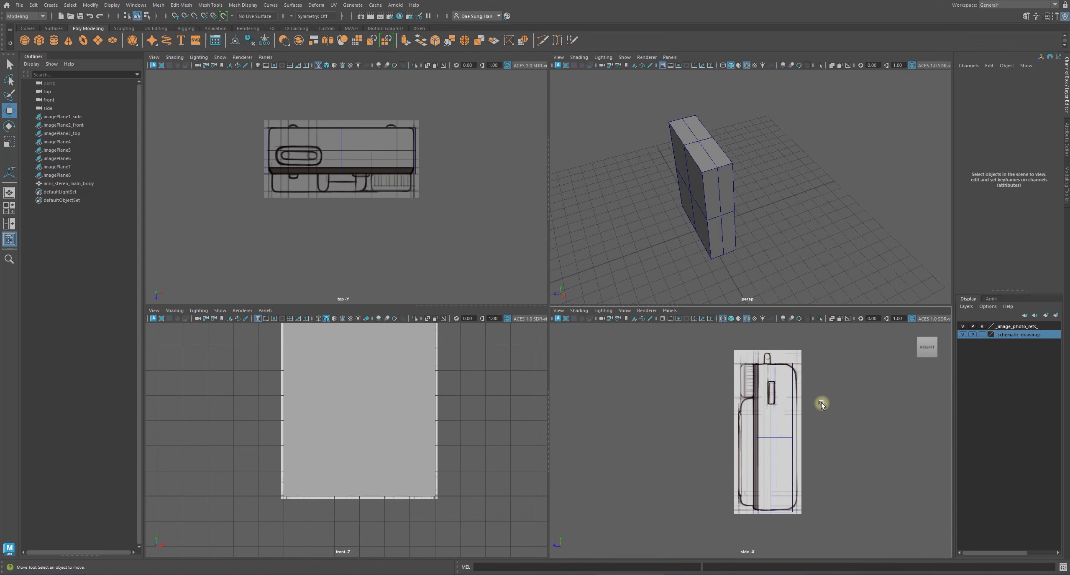
{"action": "right_click_drag", "start_coordinate": [845, 401], "coordinate": [740, 399], "text": "alt"}
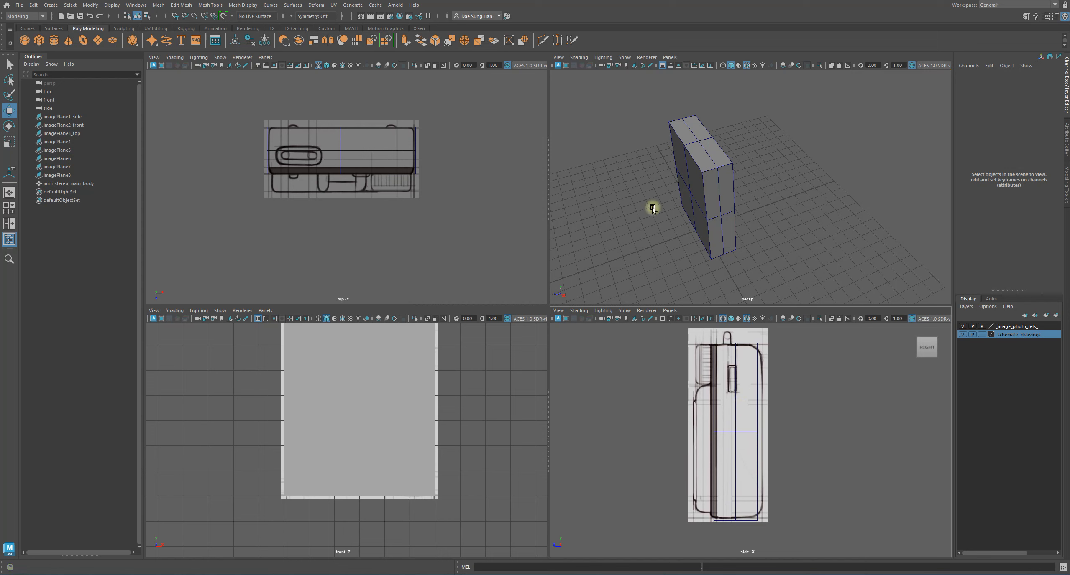
{"action": "mouse_move", "coordinate": [386, 182]}
{"action": "middle_mouse_down", "text": "alt"}
{"action": "mouse_move", "coordinate": [388, 199]}
{"action": "mouse_move", "coordinate": [387, 171]}
{"action": "middle_mouse_up", "text": "alt"}
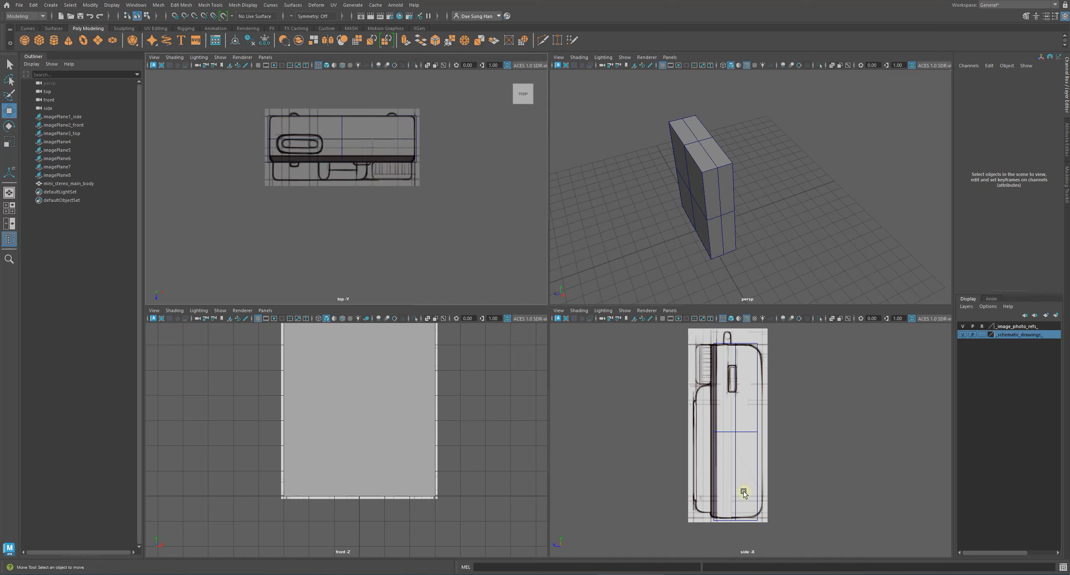
{"action": "middle_click_drag", "start_coordinate": [739, 427], "coordinate": [797, 423], "text": "alt"}
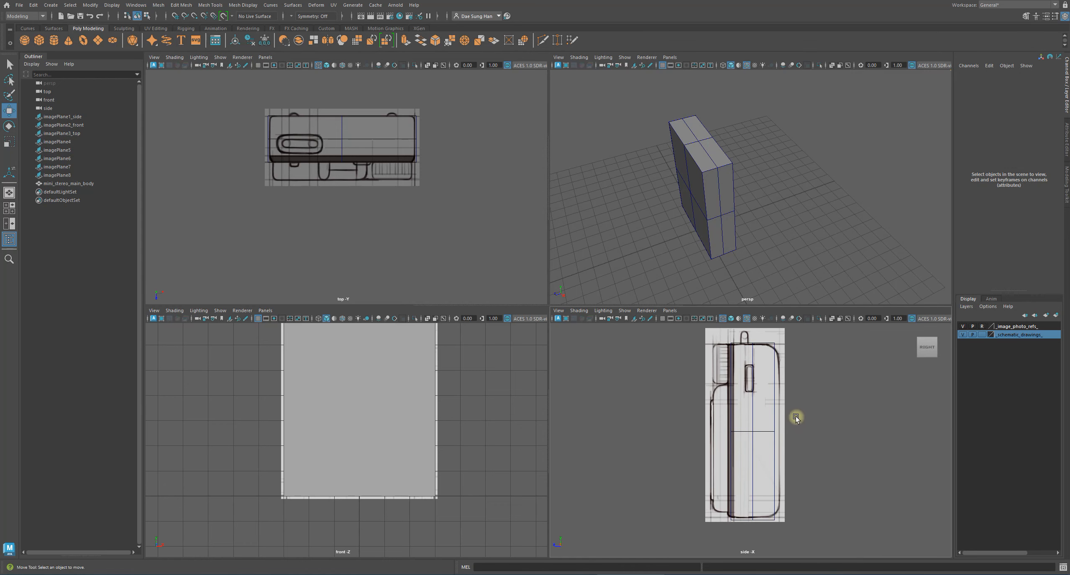
{"action": "key", "text": "space"}
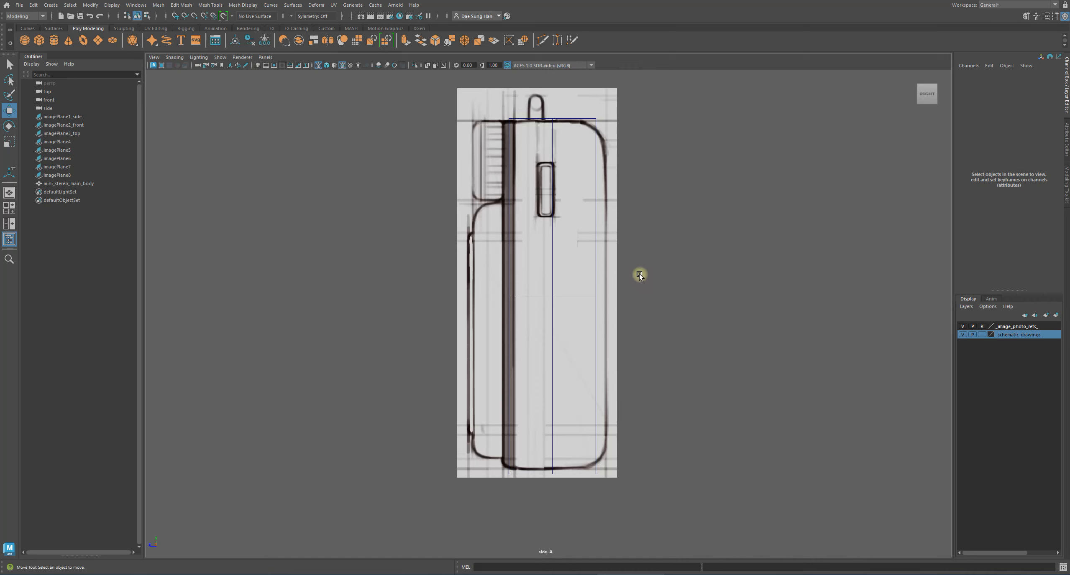
Step: Shift the side image plane along Z to about 0.16 to line the drawing up with the main body's back edge
{"action": "left_click", "coordinate": [619, 244]}
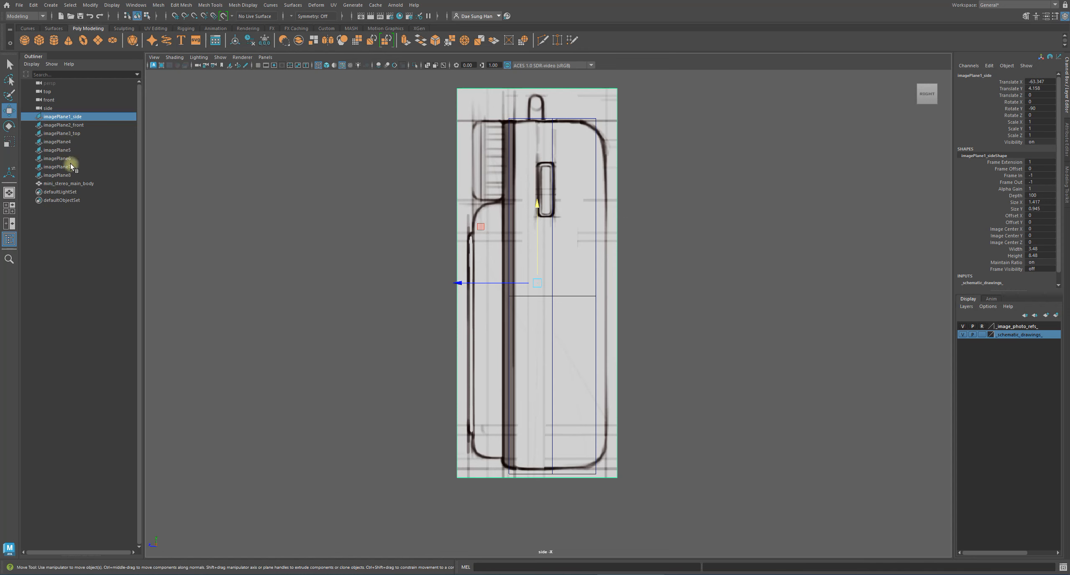
{"action": "left_click_drag", "start_coordinate": [457, 283], "coordinate": [444, 284]}
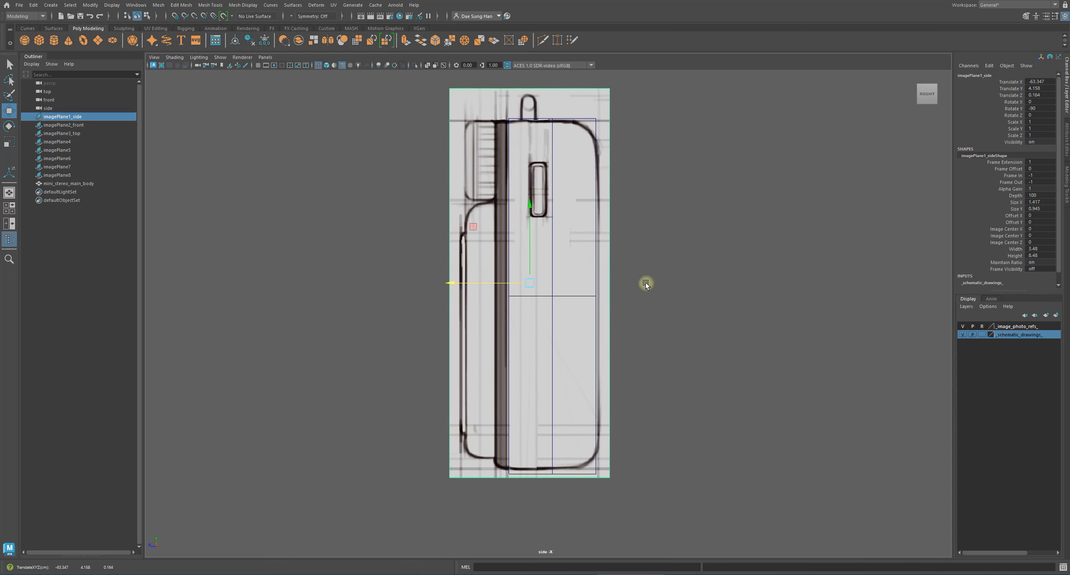
{"action": "left_click", "coordinate": [700, 267]}
Step: Select mini_stereo_main_body and compare its depth with the side drawing in the side and perspective views
{"action": "left_click", "coordinate": [548, 298]}
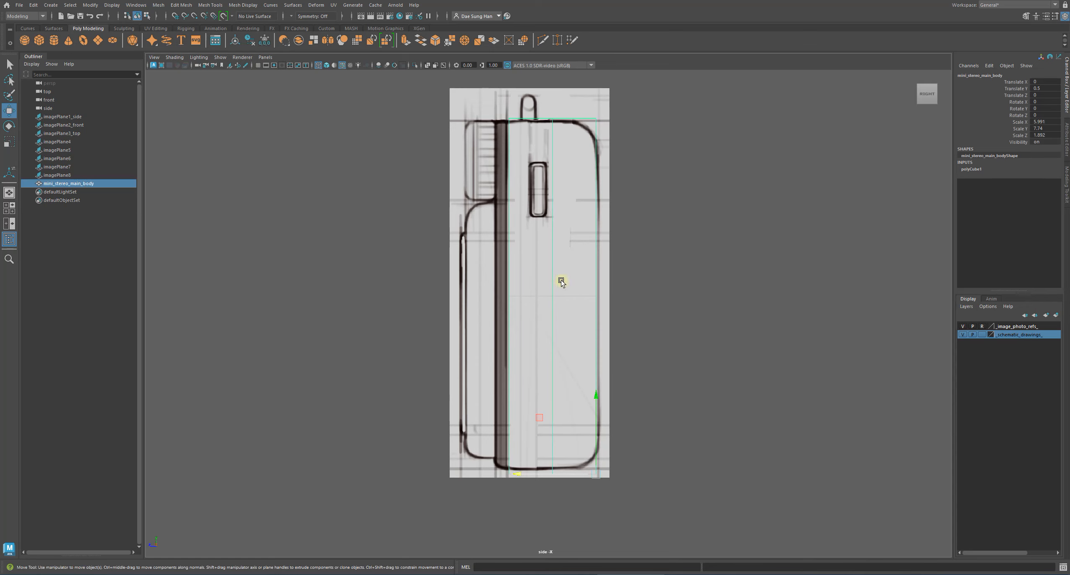
{"action": "left_click_drag", "start_coordinate": [585, 348], "coordinate": [602, 341], "text": "alt"}
{"action": "key", "text": "space"}
{"action": "key", "text": "space"}
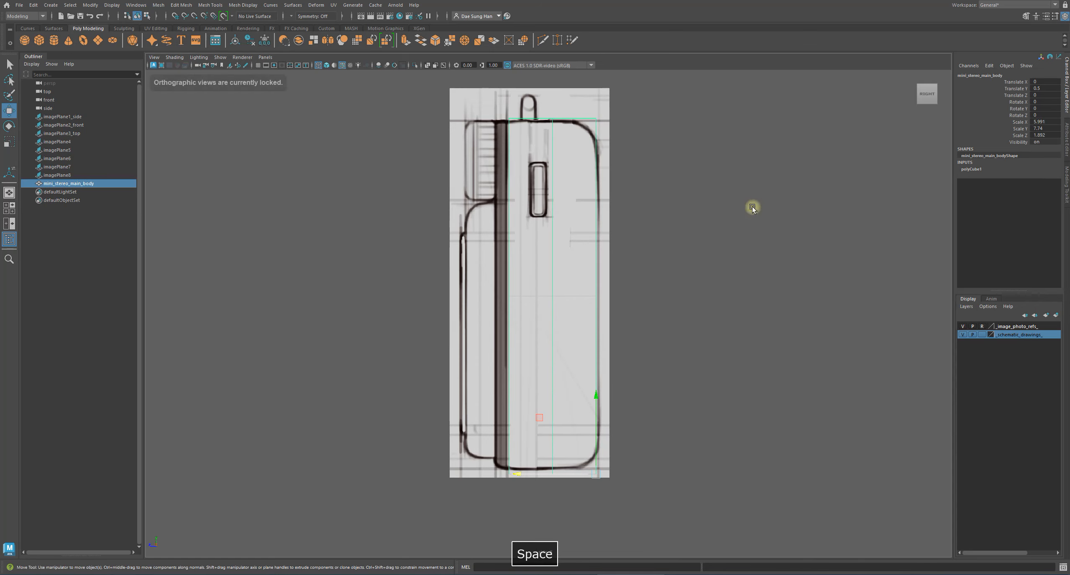
{"action": "mouse_move", "coordinate": [640, 296]}
{"action": "left_mouse_down", "text": "alt"}
{"action": "mouse_move", "coordinate": [561, 259]}
{"action": "mouse_move", "coordinate": [645, 319]}
{"action": "mouse_move", "coordinate": [563, 314]}
{"action": "mouse_move", "coordinate": [633, 310]}
{"action": "left_mouse_up", "text": "alt"}
{"action": "key", "text": "z"}
{"action": "key", "text": "space"}
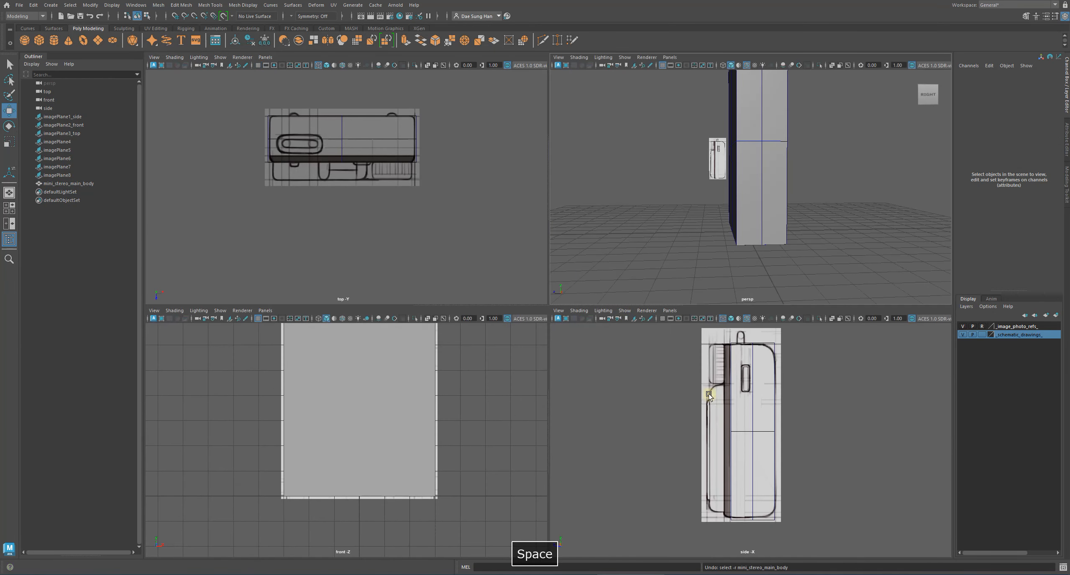
{"action": "key", "text": "z"}
{"action": "left_click_drag", "start_coordinate": [683, 371], "coordinate": [681, 372]}
{"action": "left_click", "coordinate": [757, 250]}
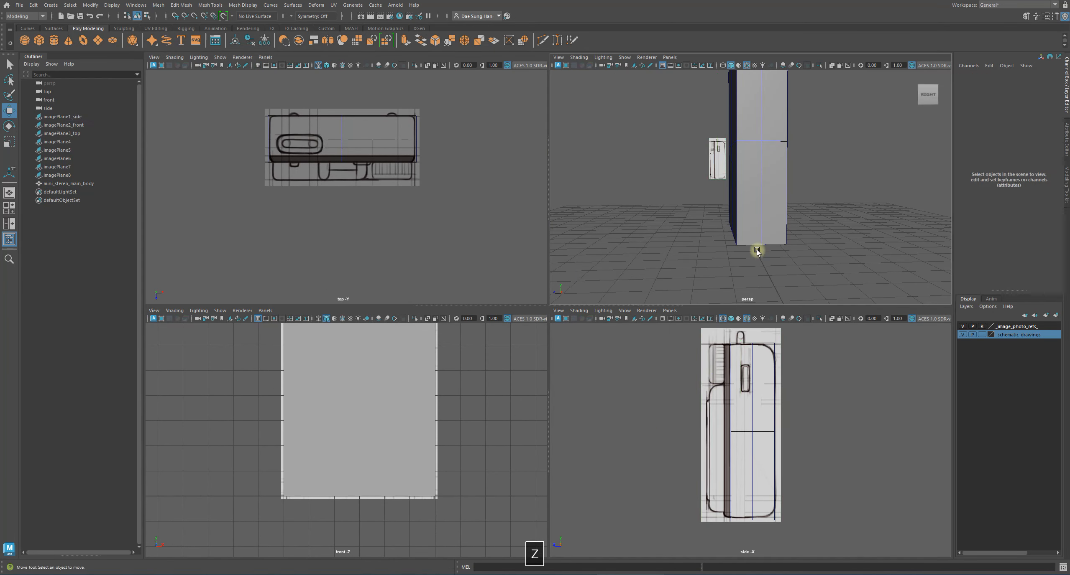
{"action": "left_click", "coordinate": [751, 230]}
{"action": "left_click_drag", "start_coordinate": [743, 232], "coordinate": [712, 208], "text": "alt"}
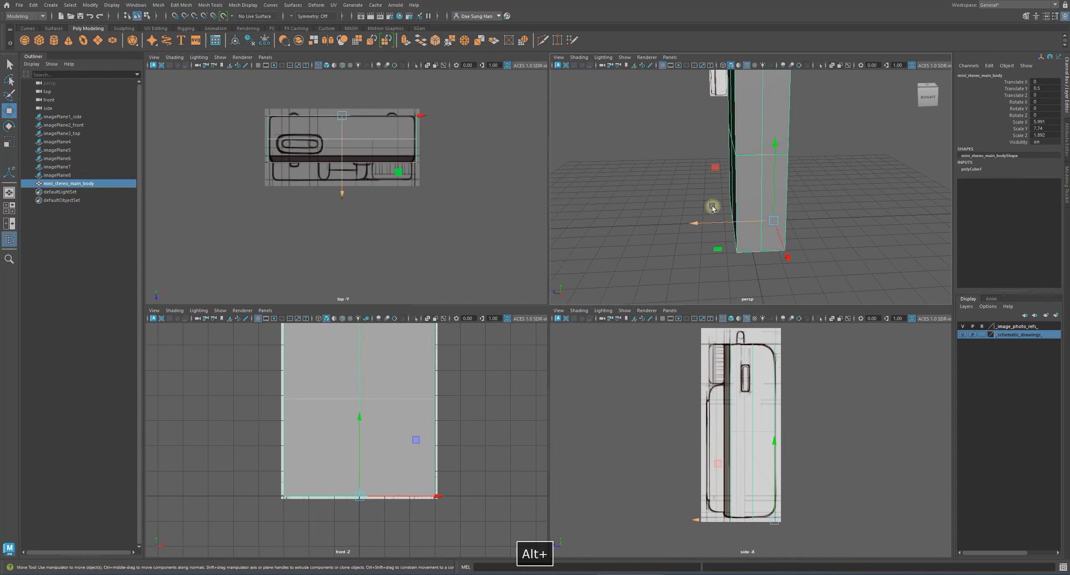
{"action": "left_click", "coordinate": [737, 224]}
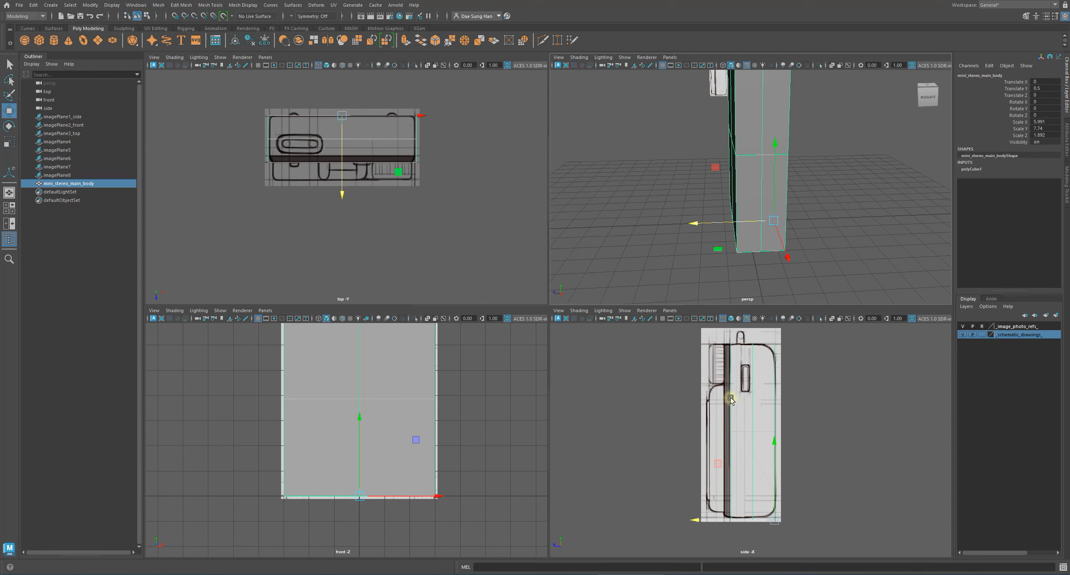
Step: Adjust the side image plane along Z to about 0.12 against the main body's back edge
{"action": "left_click", "coordinate": [814, 393]}
{"action": "left_click", "coordinate": [777, 337]}
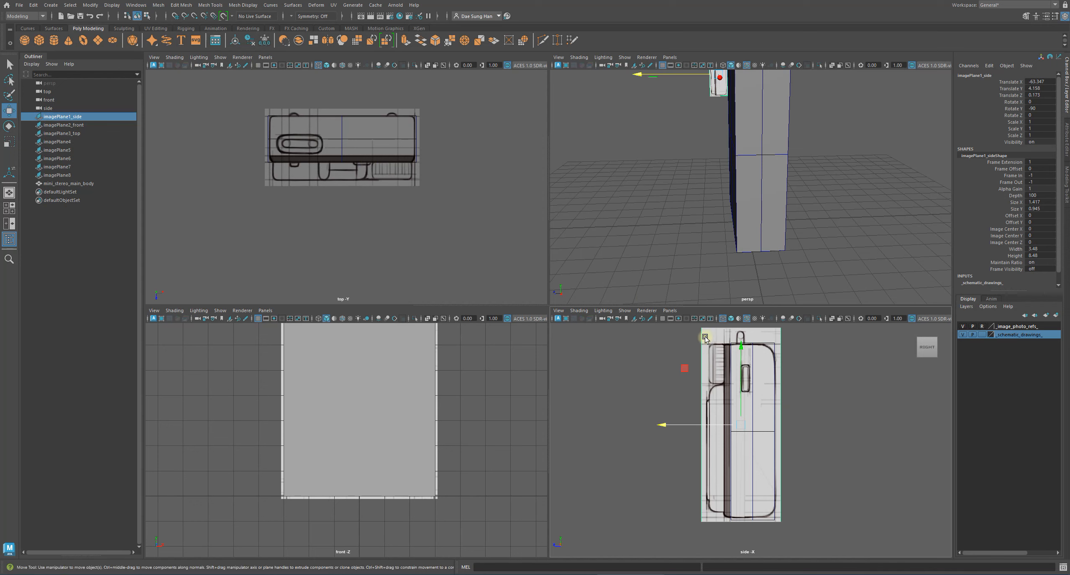
{"action": "mouse_move", "coordinate": [665, 432]}
{"action": "left_mouse_down"}
{"action": "mouse_move", "coordinate": [650, 425]}
{"action": "mouse_move", "coordinate": [660, 424]}
{"action": "left_mouse_up"}
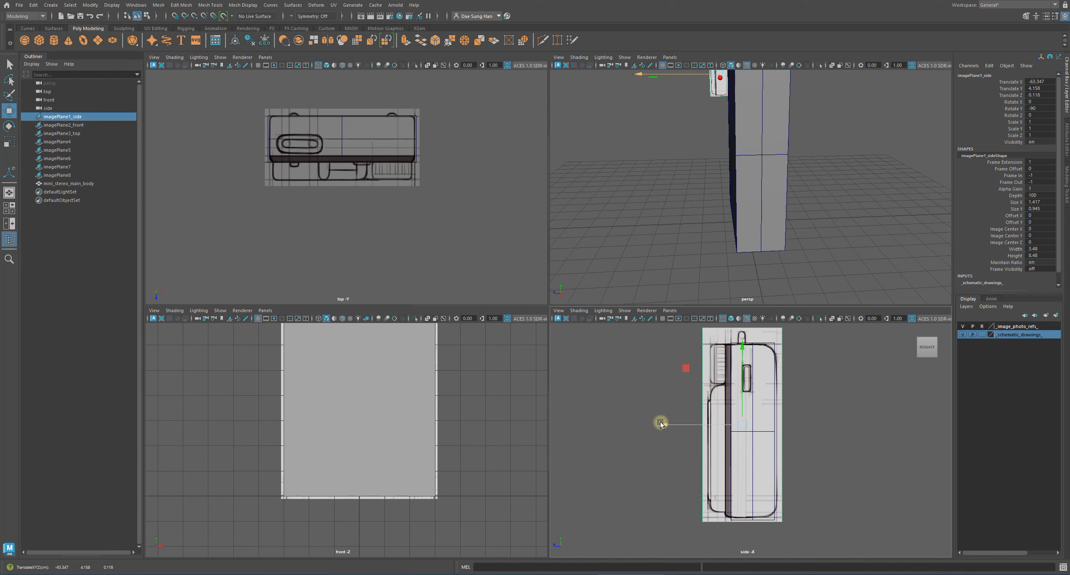
Step: Select the top image plane and toggle the grid display in the top view
{"action": "left_click", "coordinate": [388, 109]}
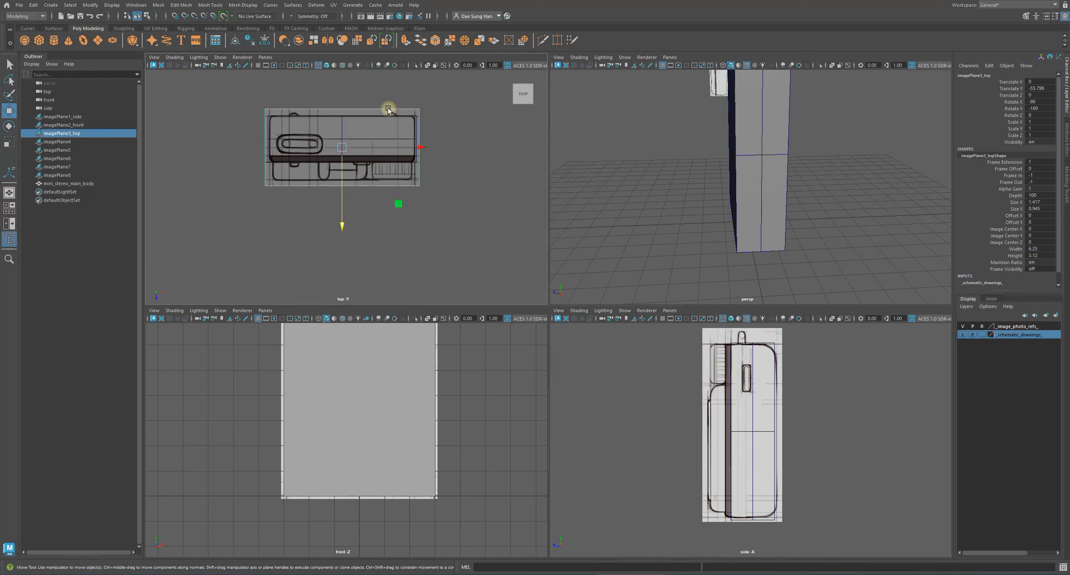
{"action": "left_click", "coordinate": [258, 65]}
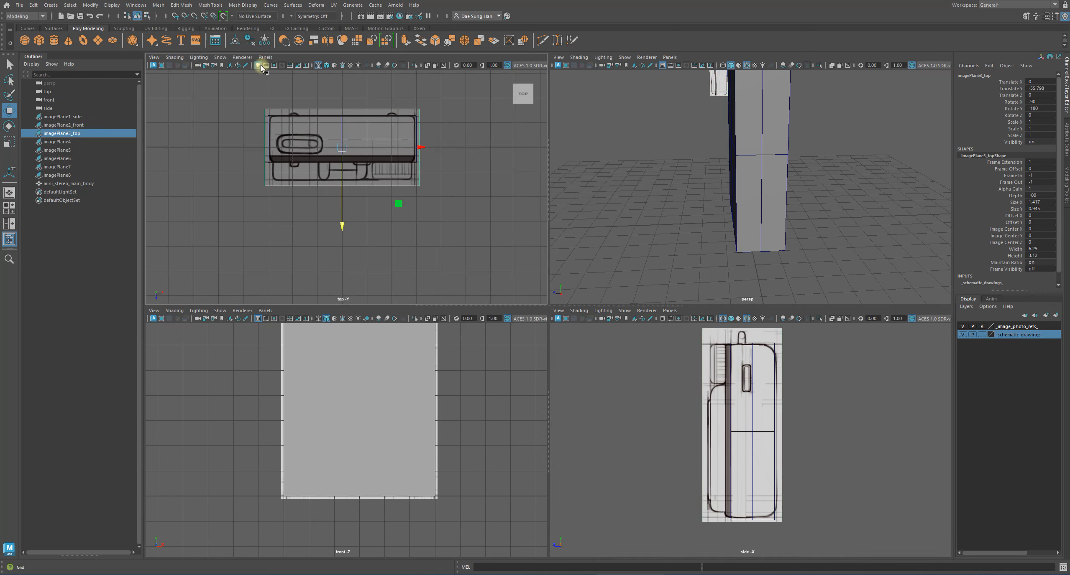
Step: Try to reduce mini_stereo_main_body's depth by scaling it along Z in the perspective view
{"action": "left_click", "coordinate": [752, 174]}
{"action": "left_click_drag", "start_coordinate": [753, 175], "coordinate": [730, 176], "text": "alt"}
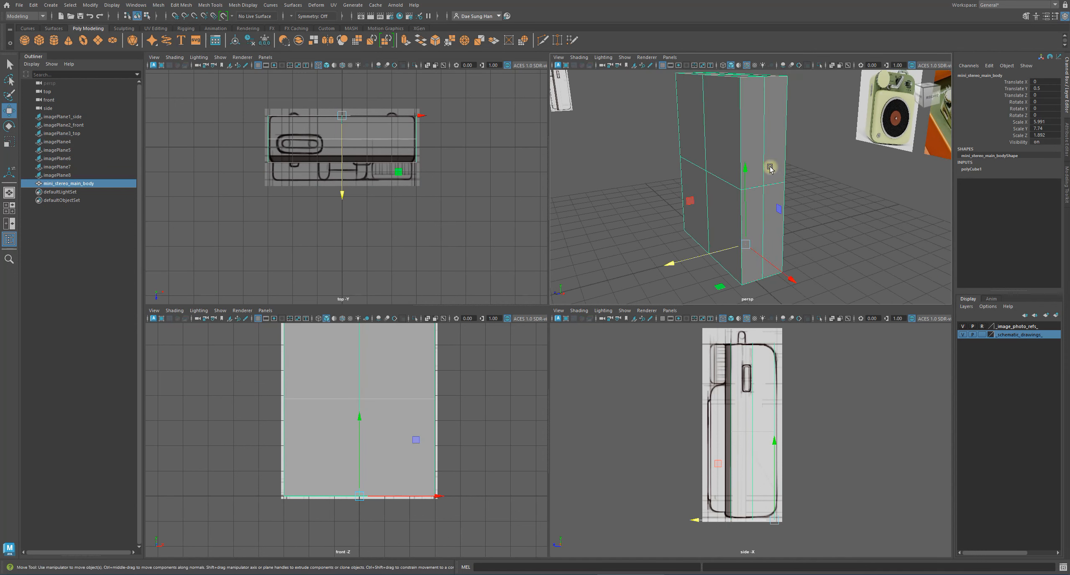
{"action": "left_click_drag", "start_coordinate": [764, 206], "coordinate": [728, 194], "text": "alt"}
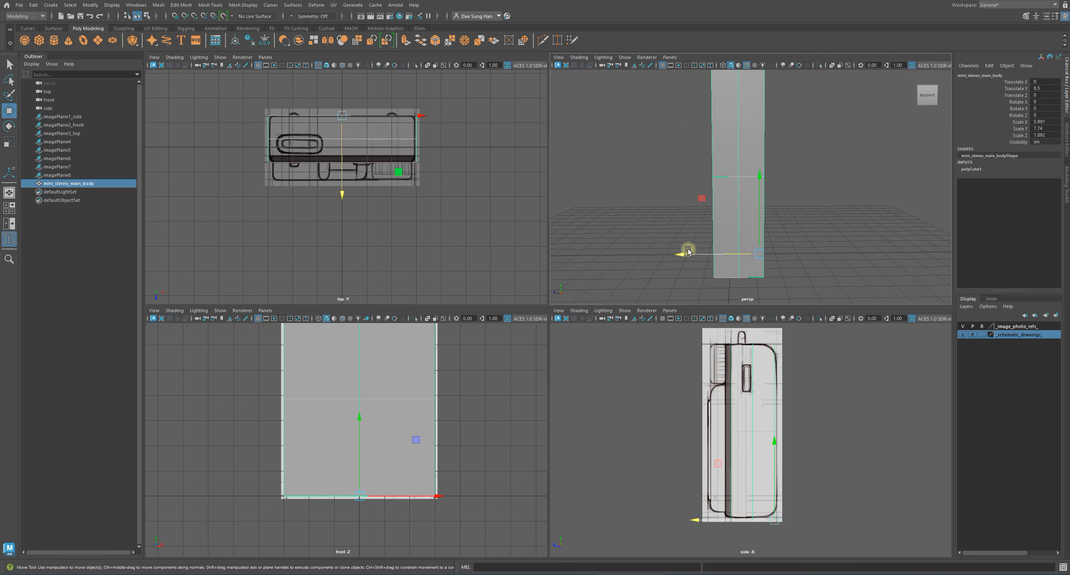
{"action": "key", "text": "r"}
{"action": "left_click_drag", "start_coordinate": [687, 253], "coordinate": [707, 255]}
{"action": "key", "text": "ctrl+z"}
{"action": "key", "text": "w"}
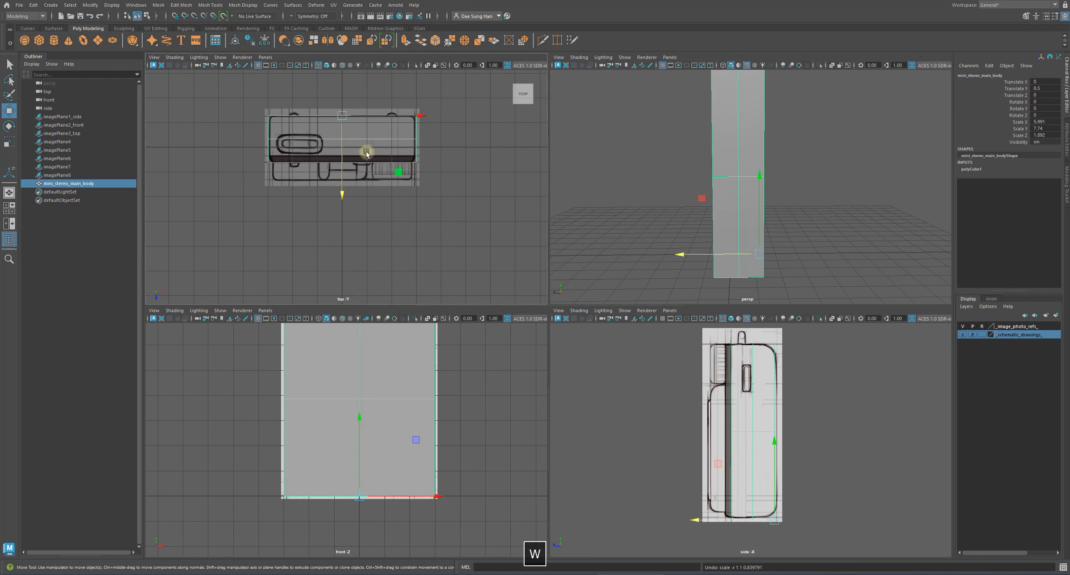
{"action": "left_click", "coordinate": [658, 253]}
{"action": "left_click_drag", "start_coordinate": [654, 206], "coordinate": [834, 396], "text": "alt"}
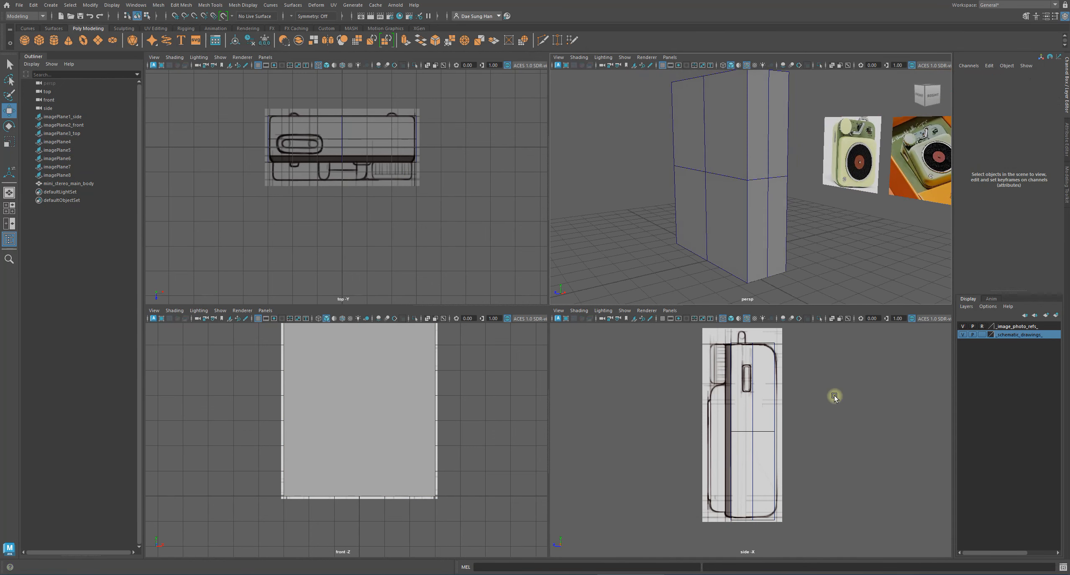
Step: Try to shift the side image plane along Z to about 0.21 against the main body
{"action": "left_click", "coordinate": [756, 326]}
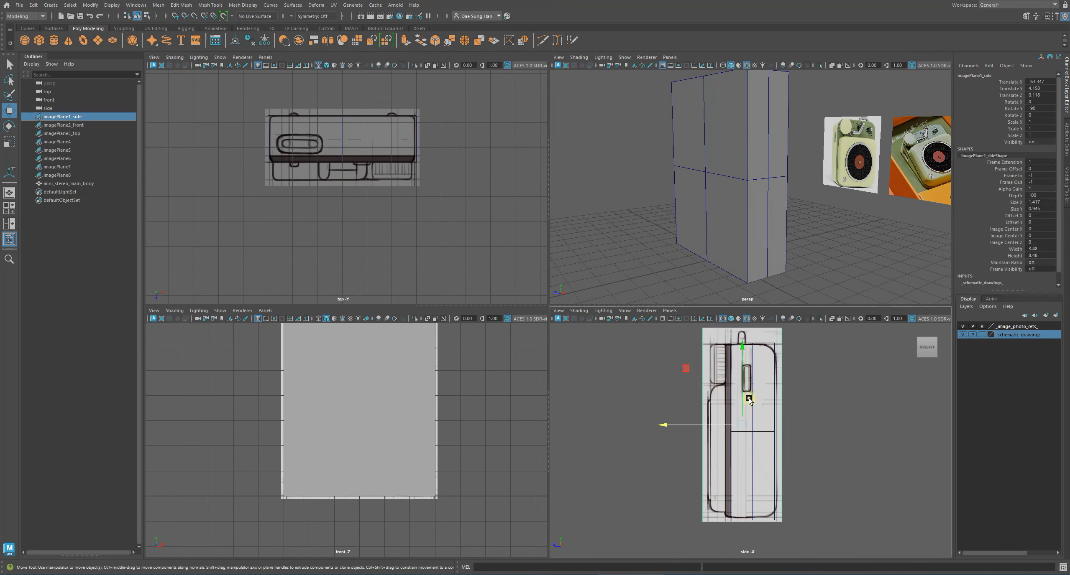
{"action": "middle_click_drag", "start_coordinate": [749, 400], "coordinate": [768, 403], "text": "alt"}
{"action": "left_click_drag", "start_coordinate": [700, 432], "coordinate": [686, 430]}
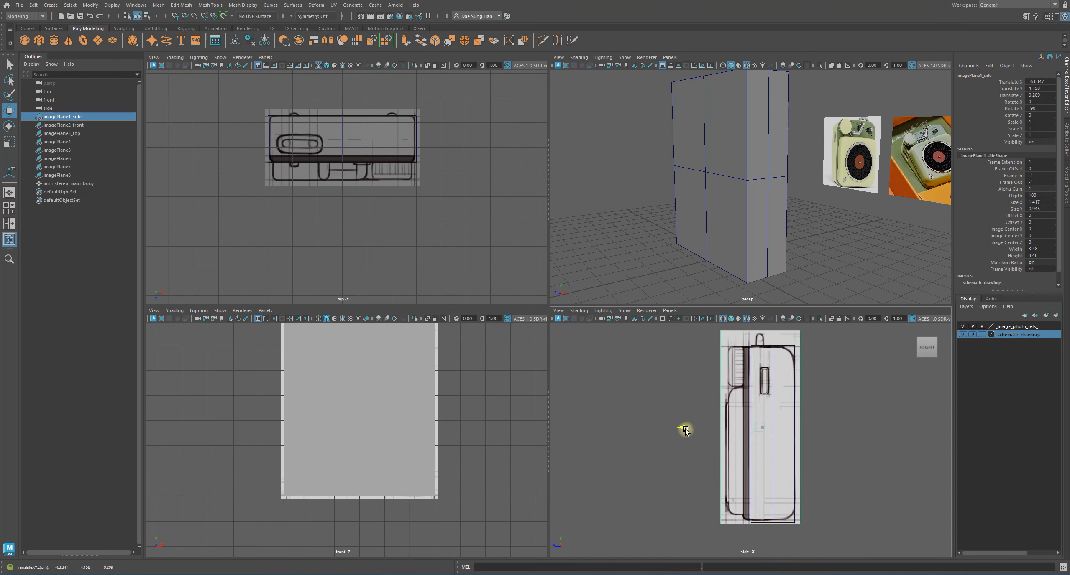
{"action": "key", "text": "z"}
{"action": "left_click", "coordinate": [824, 416]}
Step: Compare the main body's edges and depth with the enlarged top and side drawings and the perspective view
{"action": "left_click_drag", "start_coordinate": [759, 186], "coordinate": [673, 205], "text": "alt"}
{"action": "key", "text": "w"}
{"action": "middle_click_drag", "start_coordinate": [462, 207], "coordinate": [465, 242], "text": "alt"}
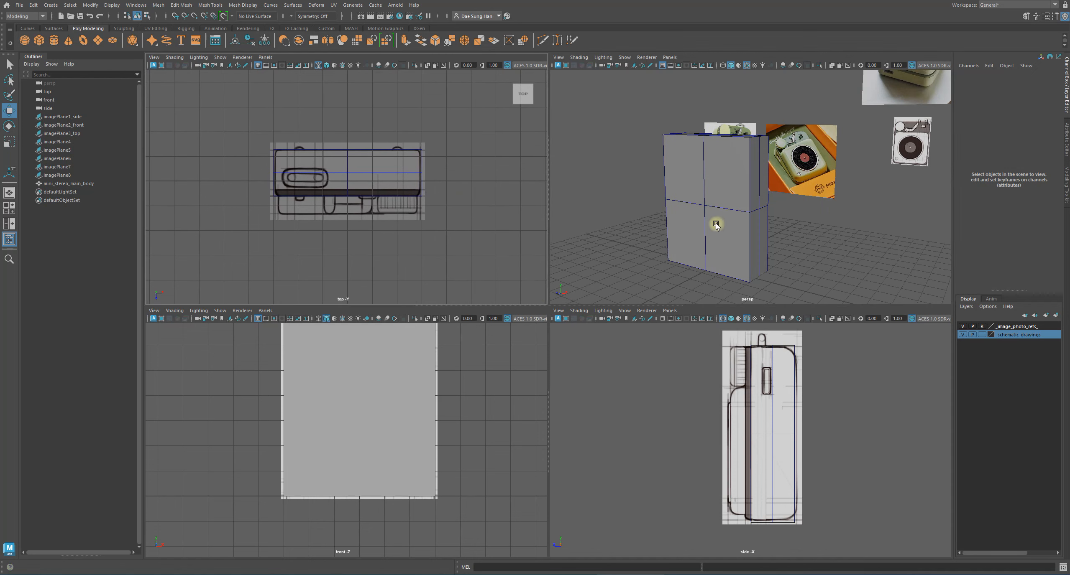
{"action": "left_click_drag", "start_coordinate": [712, 229], "coordinate": [685, 220], "text": "alt"}
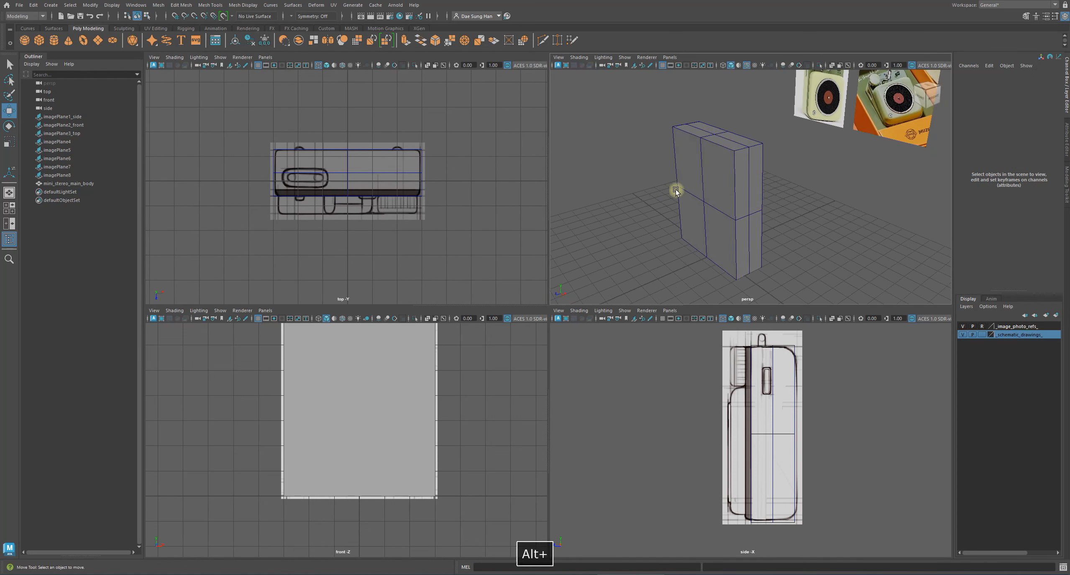
{"action": "right_click_drag", "start_coordinate": [676, 188], "coordinate": [736, 203], "text": "alt"}
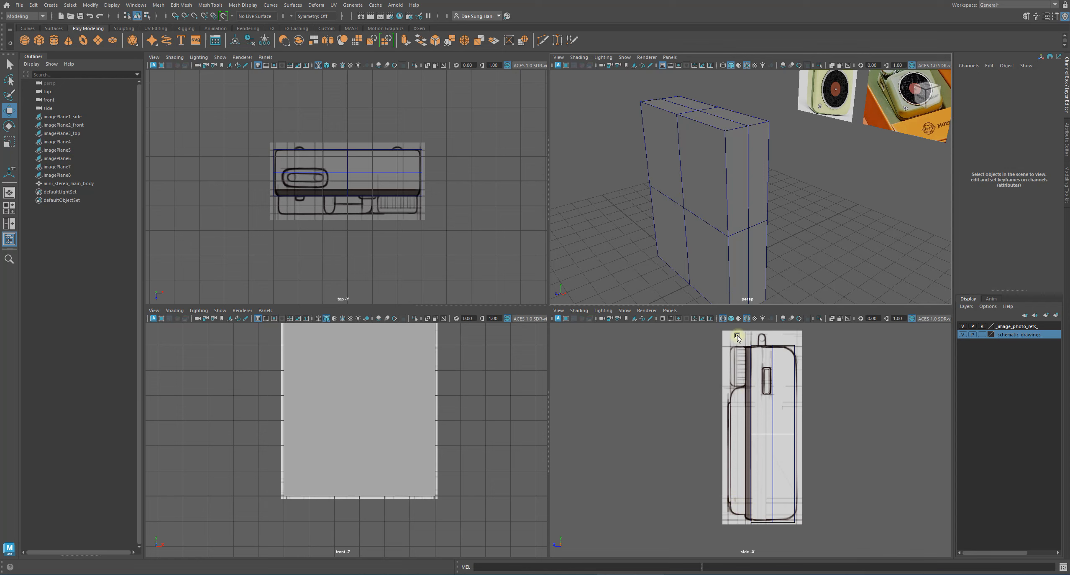
{"action": "right_click_drag", "start_coordinate": [737, 336], "coordinate": [862, 403], "text": "alt"}
{"action": "middle_click_drag", "start_coordinate": [779, 409], "coordinate": [751, 492], "text": "alt"}
{"action": "right_click_drag", "start_coordinate": [698, 395], "coordinate": [743, 411], "text": "alt"}
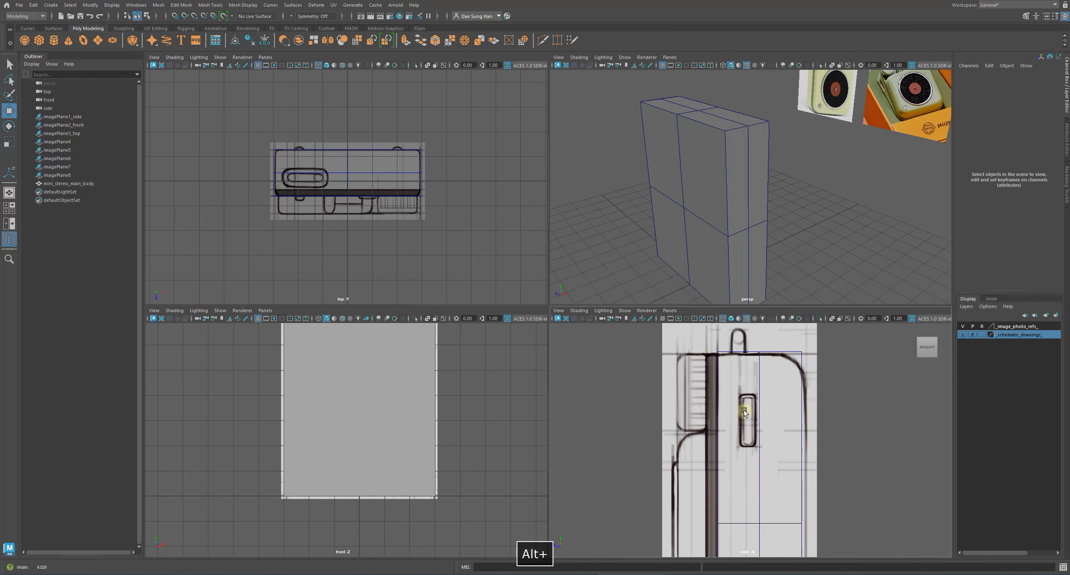
{"action": "right_click_drag", "start_coordinate": [333, 196], "coordinate": [517, 239], "text": "alt"}
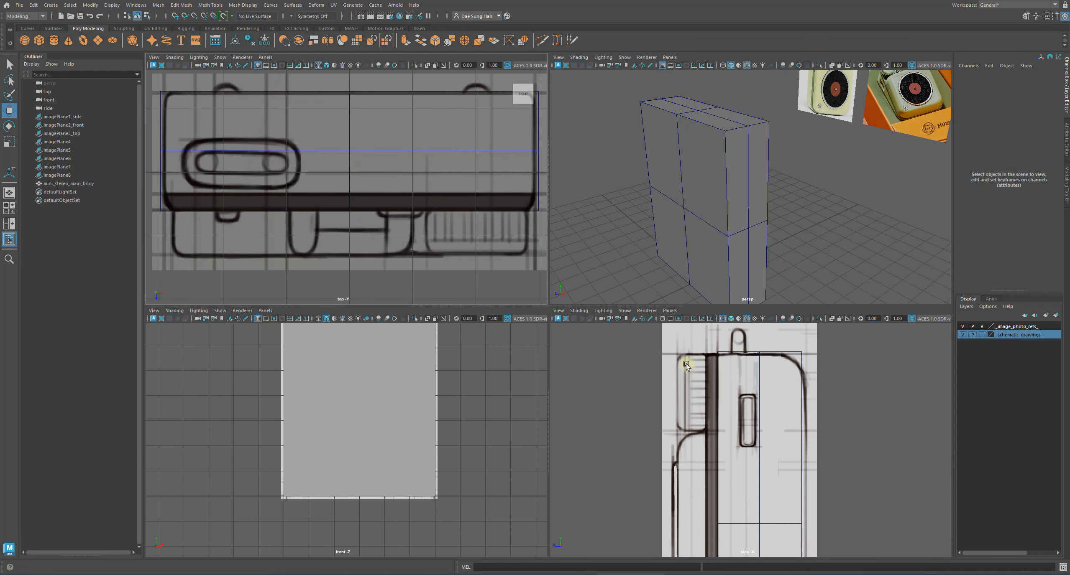
{"action": "left_click", "coordinate": [713, 269]}
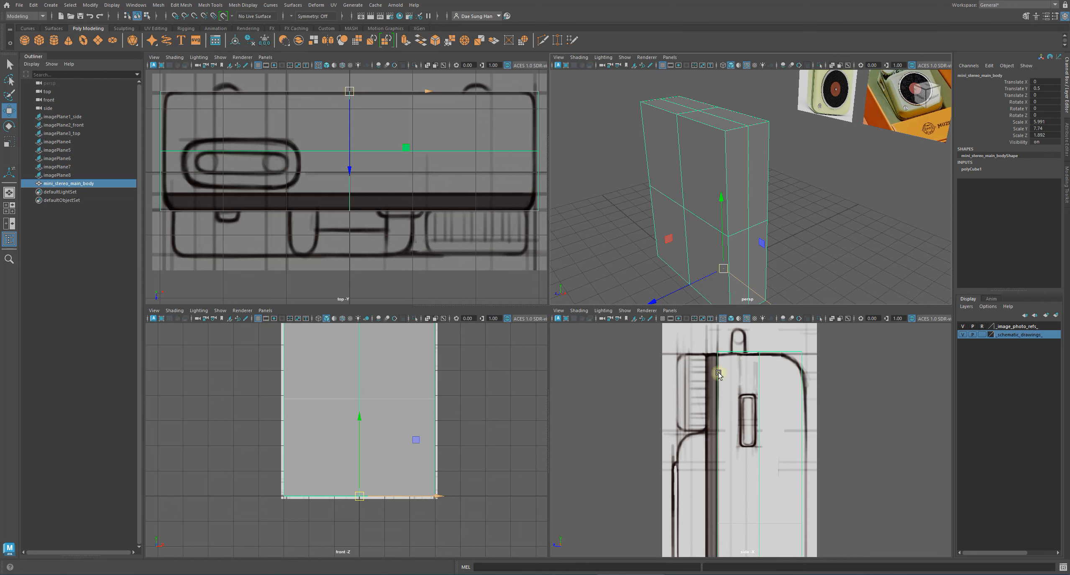
{"action": "right_click_drag", "start_coordinate": [749, 433], "coordinate": [673, 370], "text": "alt"}
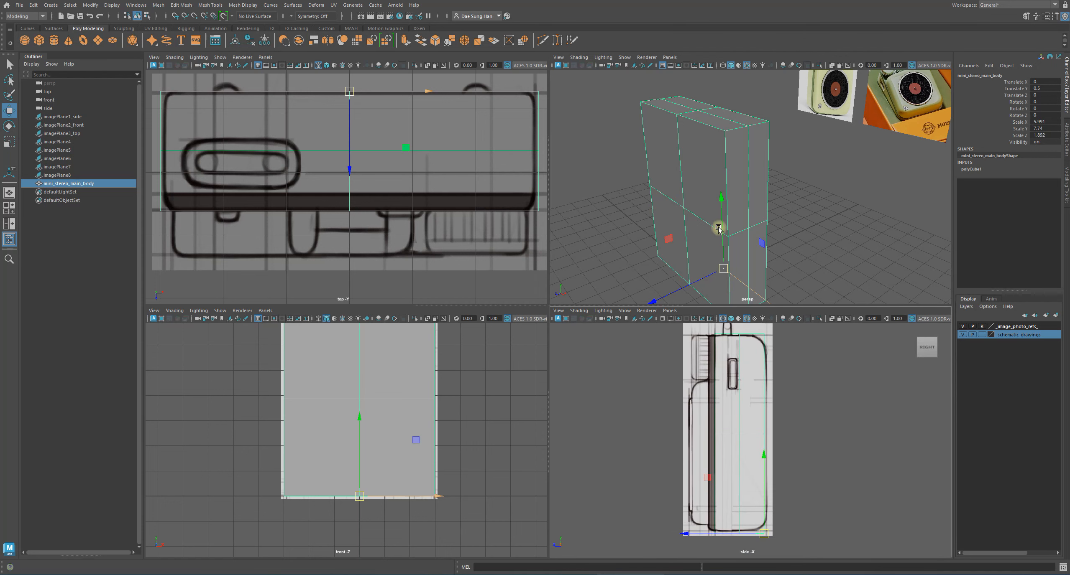
Step: Examine the reference photos beside the main body in an enlarged perspective view for the body's depth and front seam
{"action": "key", "text": "space"}
{"action": "right_click_drag", "start_coordinate": [666, 284], "coordinate": [597, 343], "text": "alt"}
{"action": "left_click", "coordinate": [596, 344]}
{"action": "left_click_drag", "start_coordinate": [596, 344], "coordinate": [440, 274], "text": "alt"}
{"action": "left_click_drag", "start_coordinate": [525, 283], "coordinate": [790, 258], "text": "alt"}
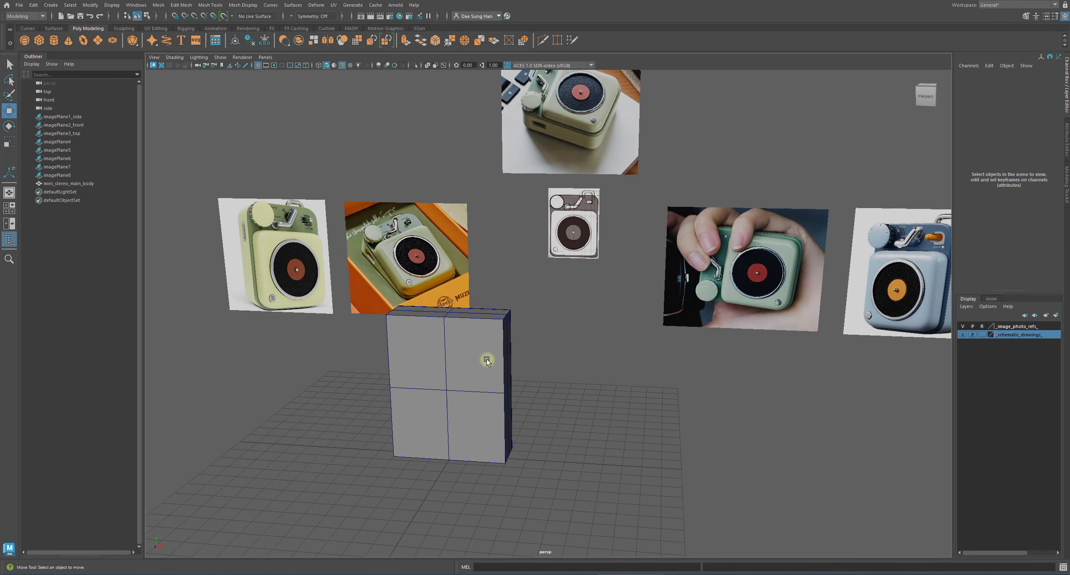
{"action": "left_click_drag", "start_coordinate": [489, 361], "coordinate": [674, 322], "text": "alt"}
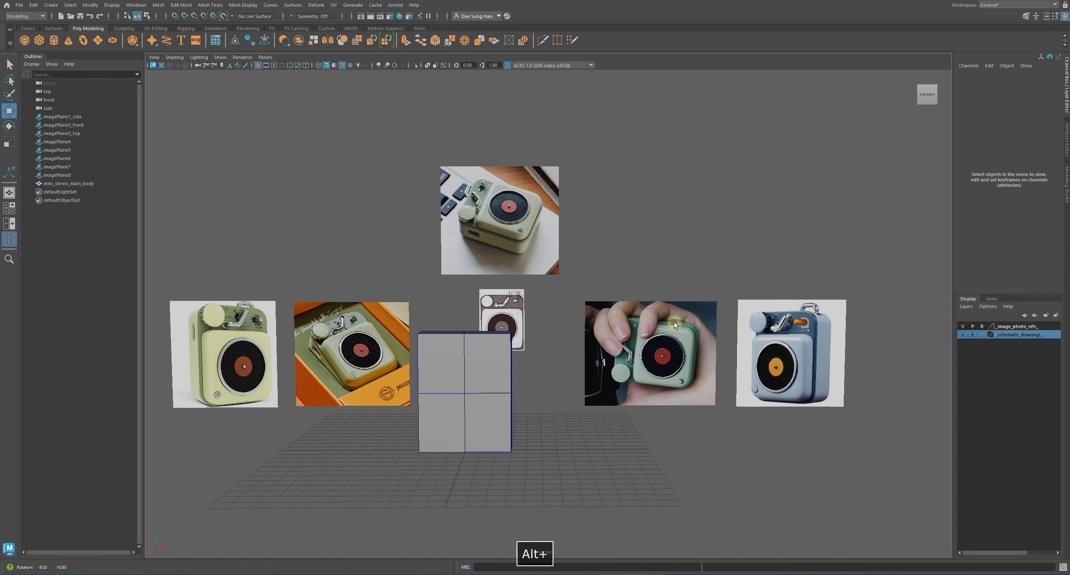
{"action": "left_click_drag", "start_coordinate": [381, 315], "coordinate": [426, 336], "text": "alt"}
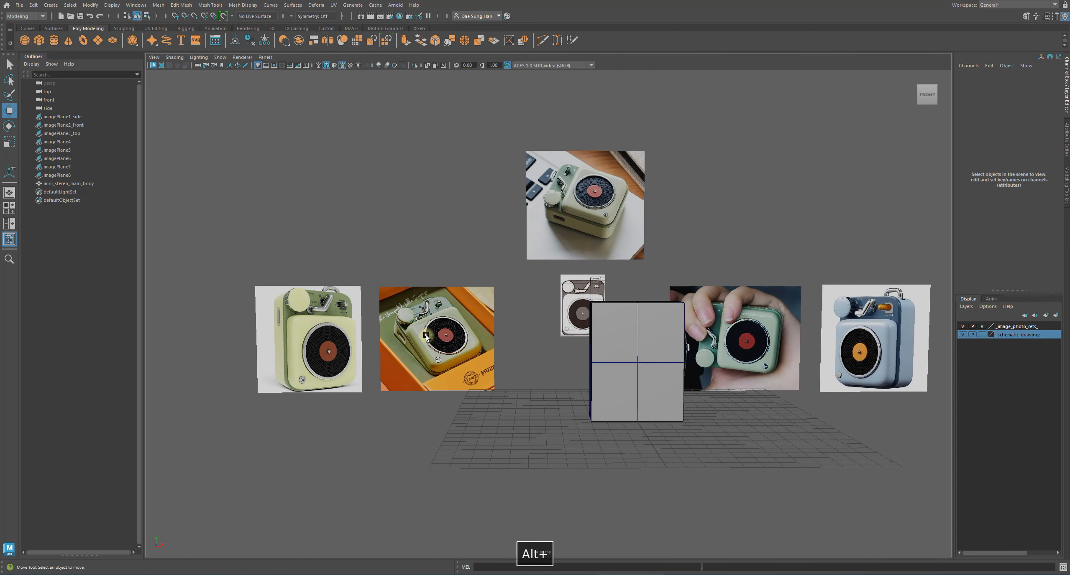
{"action": "right_click_drag", "start_coordinate": [430, 356], "coordinate": [848, 347], "text": "alt"}
{"action": "left_click_drag", "start_coordinate": [848, 348], "coordinate": [666, 343], "text": "alt"}
{"action": "left_click_drag", "start_coordinate": [754, 328], "coordinate": [578, 318], "text": "alt"}
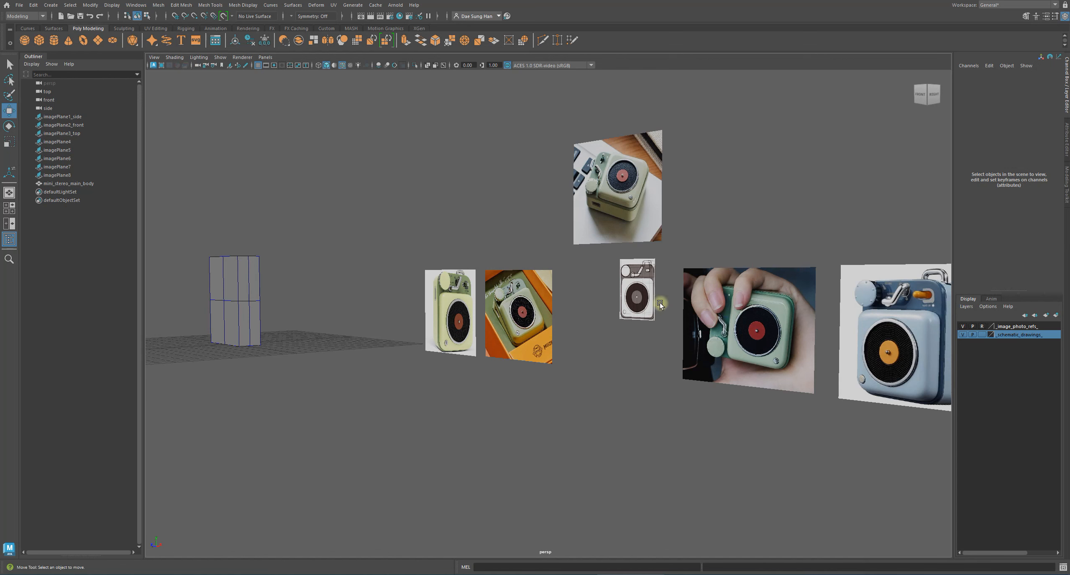
{"action": "left_click_drag", "start_coordinate": [871, 310], "coordinate": [713, 312], "text": "alt"}
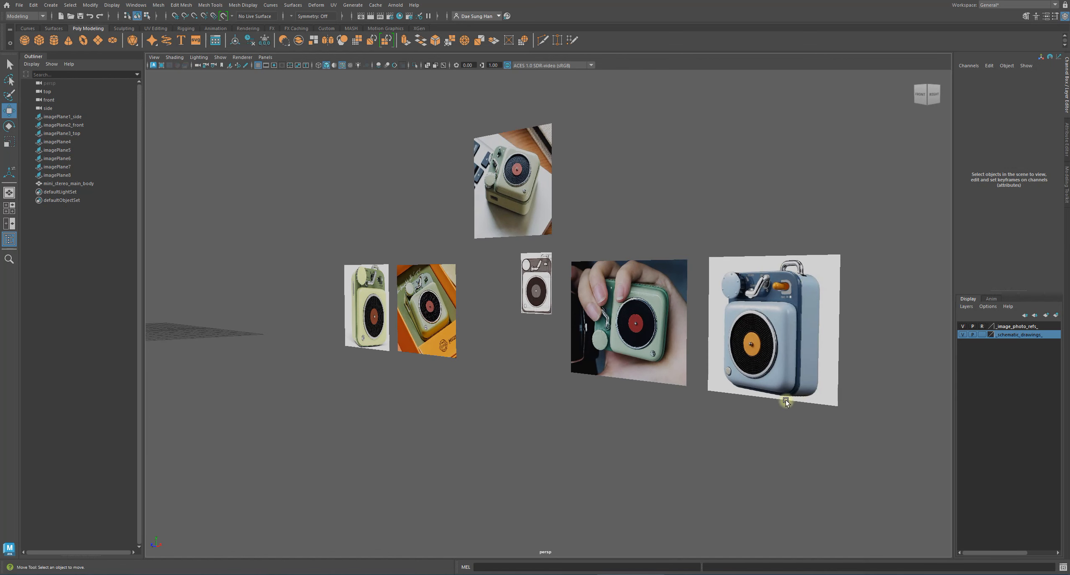
{"action": "left_click_drag", "start_coordinate": [816, 303], "coordinate": [465, 332], "text": "alt"}
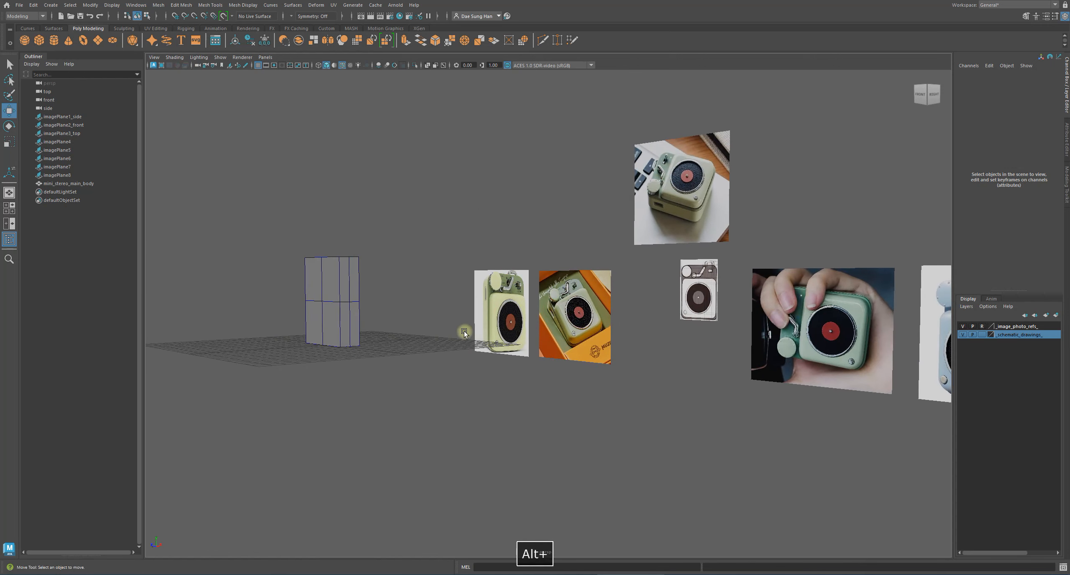
Step: Scale mini_stereo_main_body along Z to about 2.16 so its front reaches the outer edge of the dark band in the side drawing
{"action": "left_click", "coordinate": [354, 287]}
{"action": "key", "text": "space"}
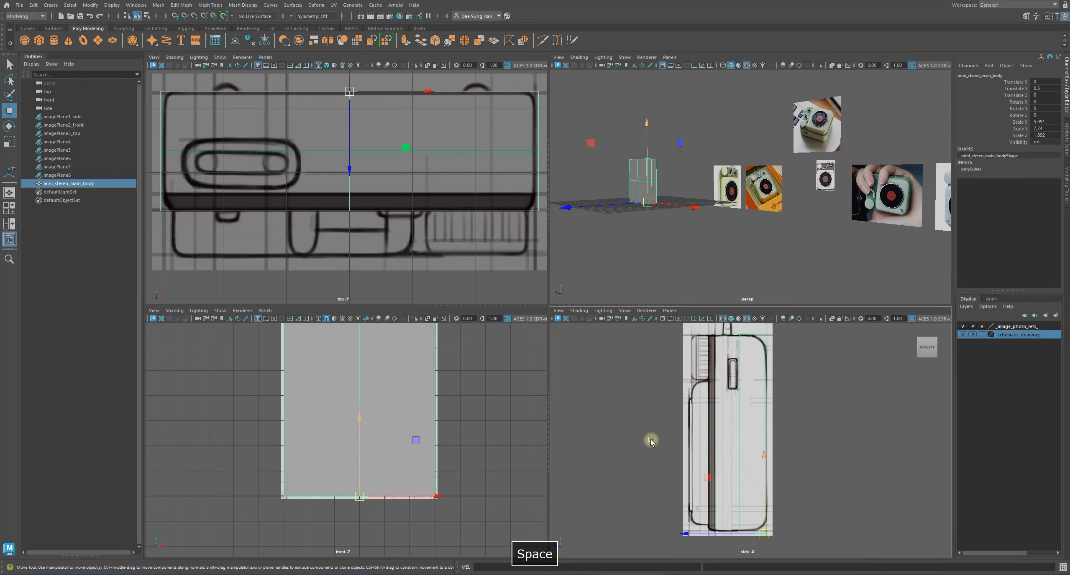
{"action": "key", "text": "space"}
{"action": "key", "text": "r"}
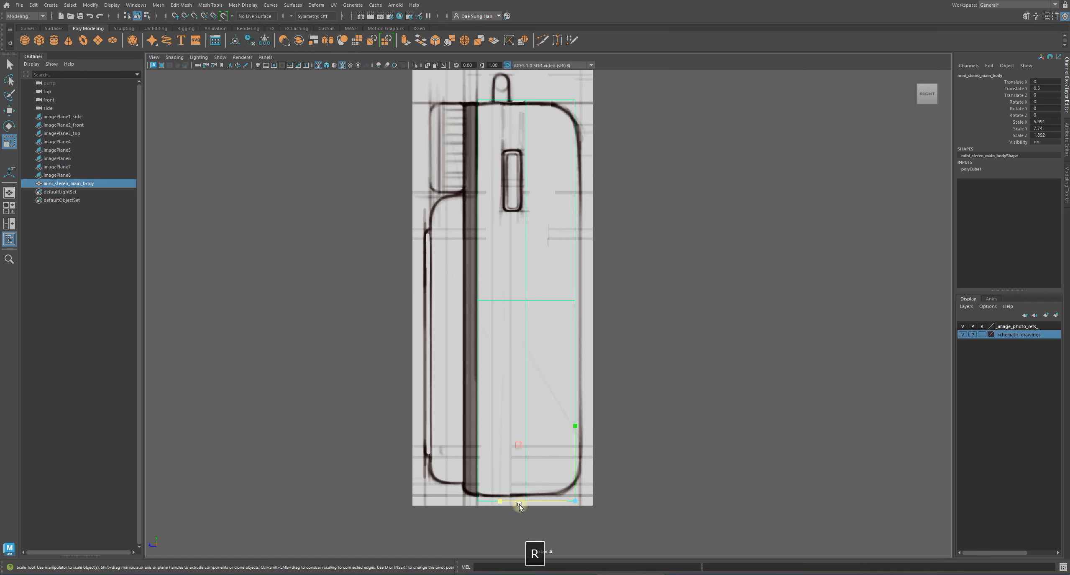
{"action": "left_click_drag", "start_coordinate": [495, 498], "coordinate": [485, 493]}
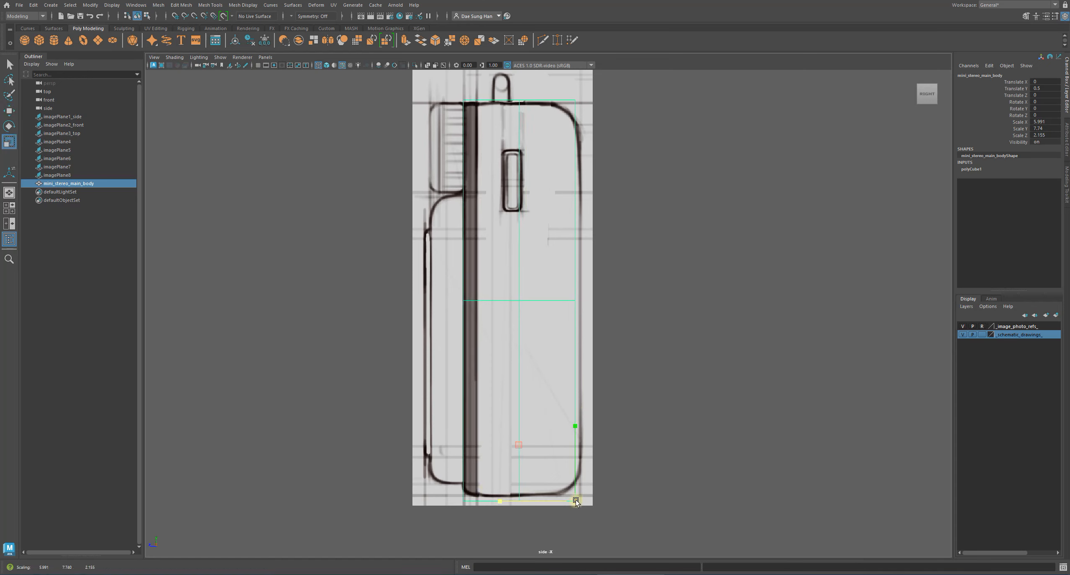
Step: Try further depth scaling and a Z shift of the main body against the side drawing
{"action": "key", "text": "w"}
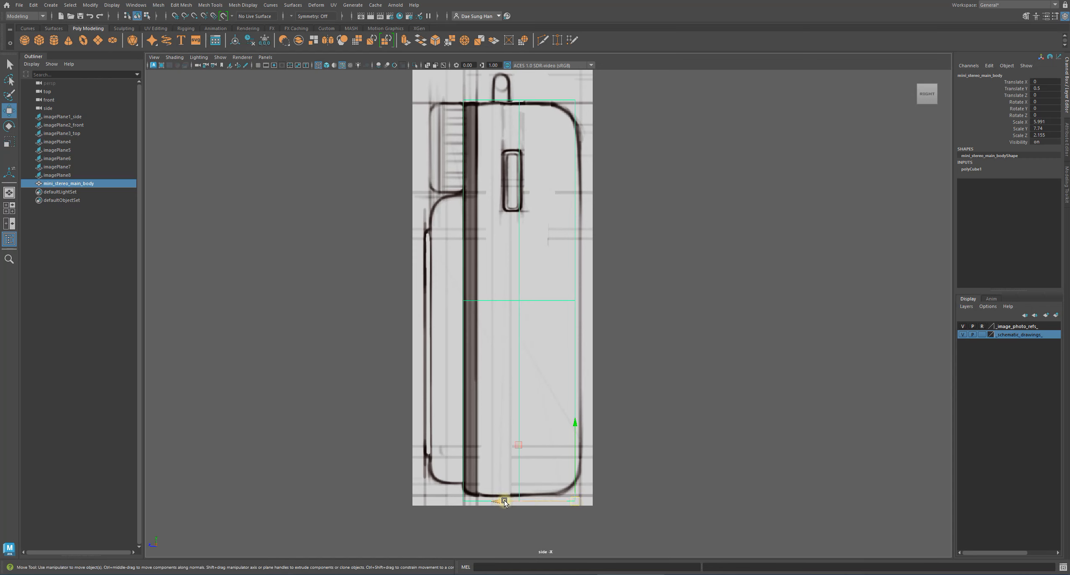
{"action": "key", "text": "r"}
{"action": "left_click_drag", "start_coordinate": [482, 502], "coordinate": [547, 499]}
{"action": "key", "text": "ctrl+z"}
{"action": "key", "text": "ctrl+z"}
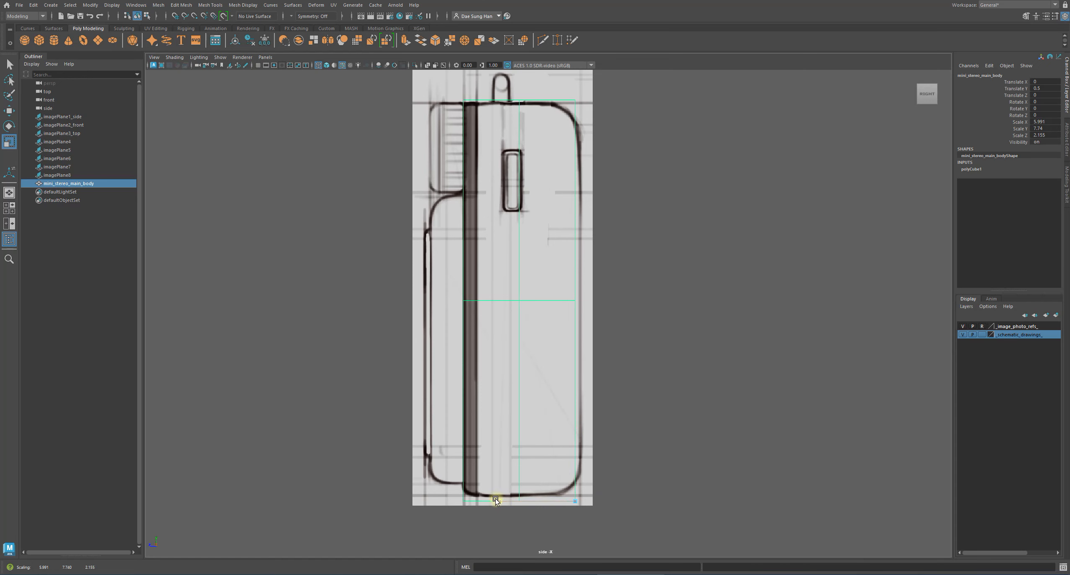
{"action": "mouse_move", "coordinate": [496, 500]}
{"action": "left_mouse_down"}
{"action": "mouse_move", "coordinate": [458, 499]}
{"action": "mouse_move", "coordinate": [483, 501]}
{"action": "left_mouse_up"}
{"action": "key", "text": "ctrl+z"}
{"action": "key", "text": "w"}
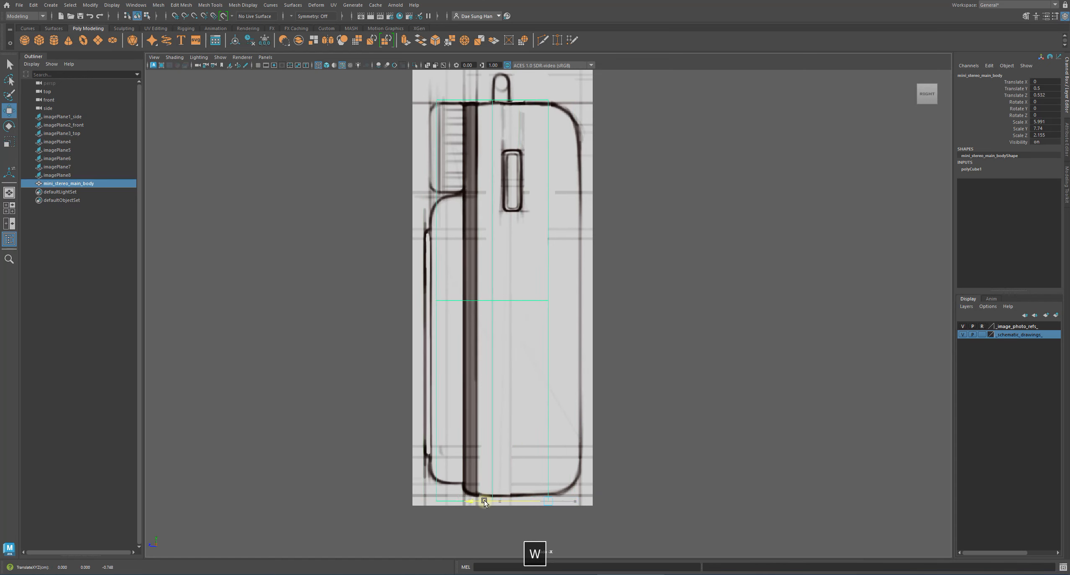
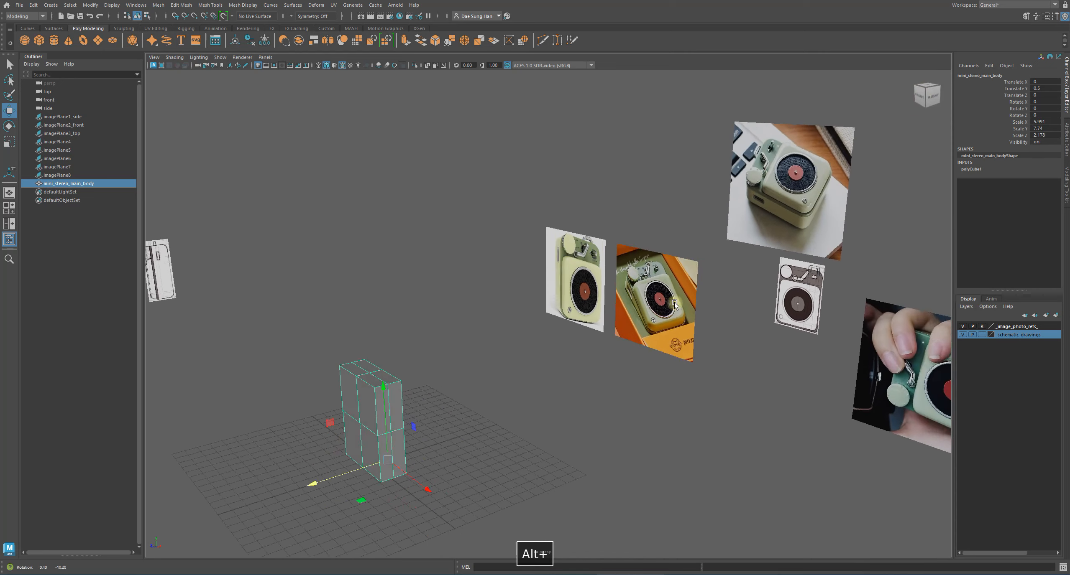
Step: Compare the resized main body's proportions with the green, orange-boxed, hand-held and blue speaker photos in perspective
{"action": "left_click", "coordinate": [789, 335]}
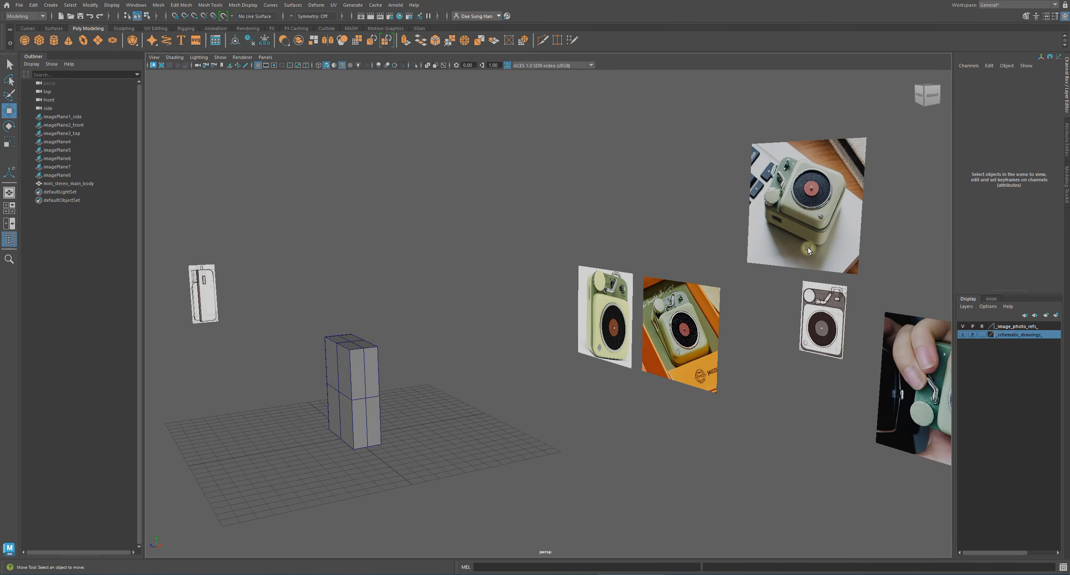
{"action": "left_click_drag", "start_coordinate": [807, 248], "coordinate": [810, 329], "text": "alt"}
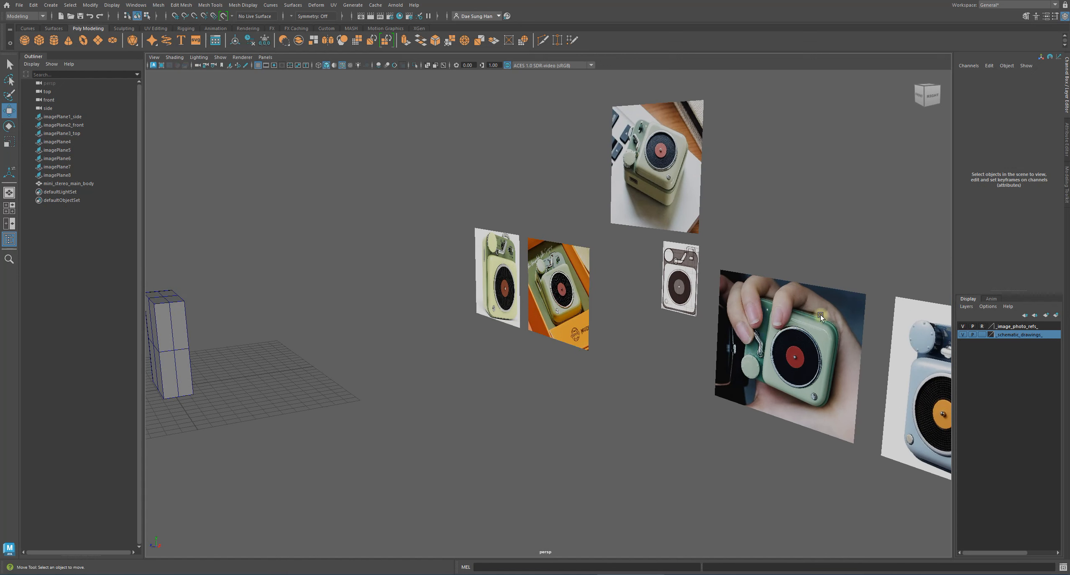
{"action": "left_click_drag", "start_coordinate": [821, 369], "coordinate": [503, 290], "text": "alt"}
{"action": "left_click_drag", "start_coordinate": [684, 327], "coordinate": [728, 301], "text": "alt"}
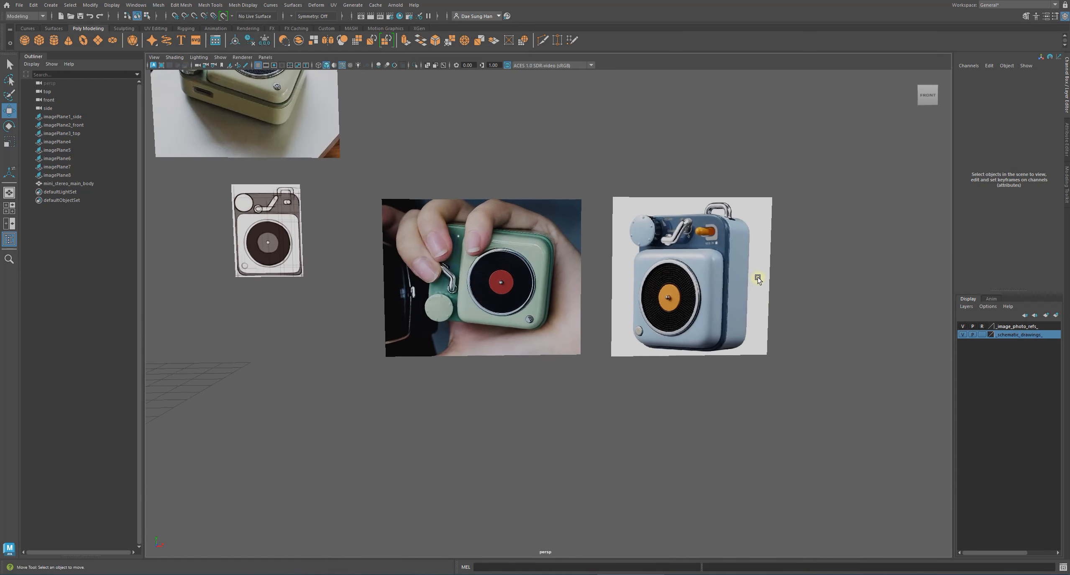
{"action": "middle_click_drag", "start_coordinate": [443, 329], "coordinate": [733, 351], "text": "alt"}
{"action": "right_click_drag", "start_coordinate": [733, 350], "coordinate": [456, 349], "text": "alt"}
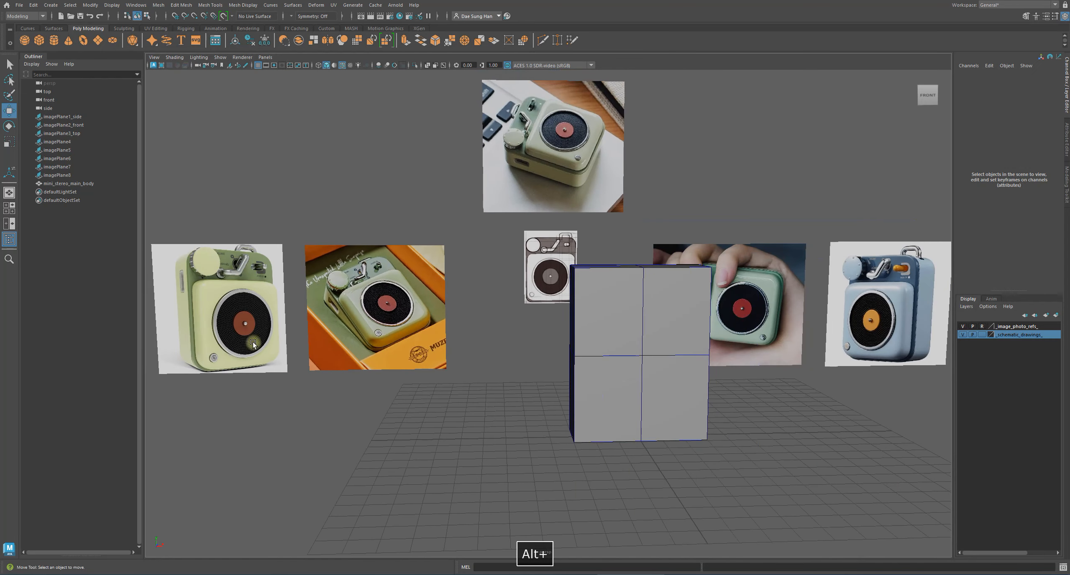
{"action": "left_click_drag", "start_coordinate": [183, 307], "coordinate": [678, 300], "text": "alt"}
{"action": "right_click_drag", "start_coordinate": [677, 299], "coordinate": [590, 304], "text": "alt"}
{"action": "middle_click_drag", "start_coordinate": [756, 320], "coordinate": [314, 304], "text": "alt"}
{"action": "right_click_drag", "start_coordinate": [623, 328], "coordinate": [486, 323], "text": "alt"}
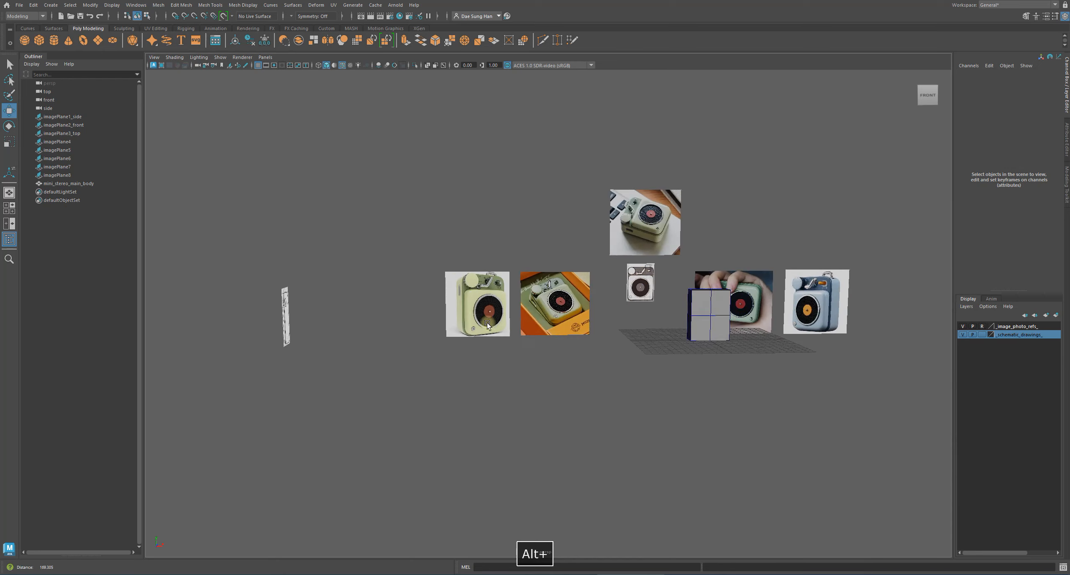
{"action": "middle_click_drag", "start_coordinate": [772, 337], "coordinate": [559, 341], "text": "alt"}
{"action": "left_click_drag", "start_coordinate": [560, 340], "coordinate": [393, 332], "text": "alt"}
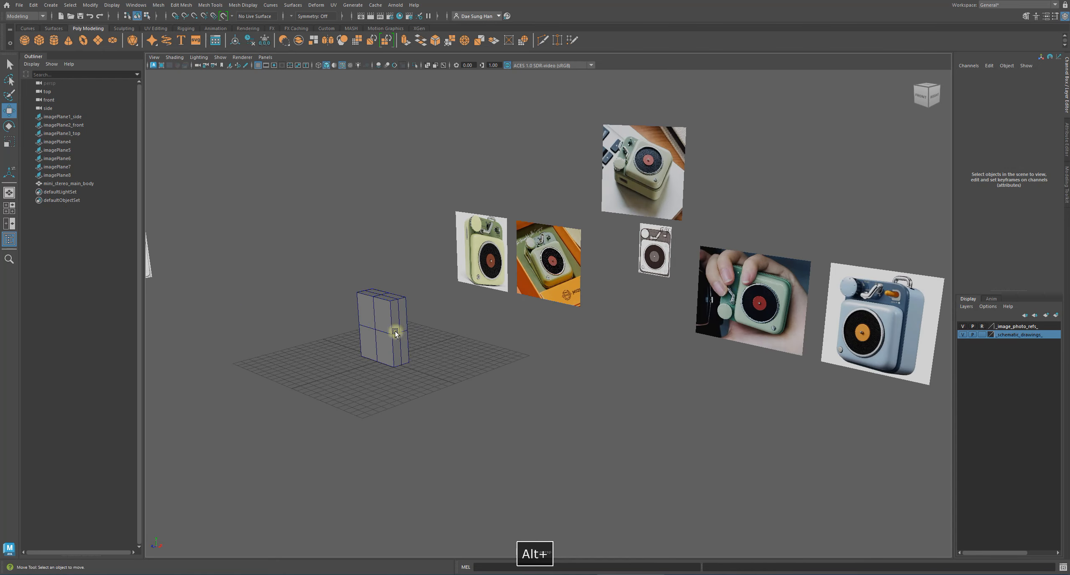
Step: Frame mini_stereo_main_body in the perspective view, inspect it from above and return to the four-view layout
{"action": "left_click", "coordinate": [390, 333]}
{"action": "key", "text": "f"}
{"action": "left_click", "coordinate": [806, 375]}
{"action": "left_click_drag", "start_coordinate": [806, 375], "coordinate": [624, 342], "text": "alt"}
{"action": "key", "text": "space"}
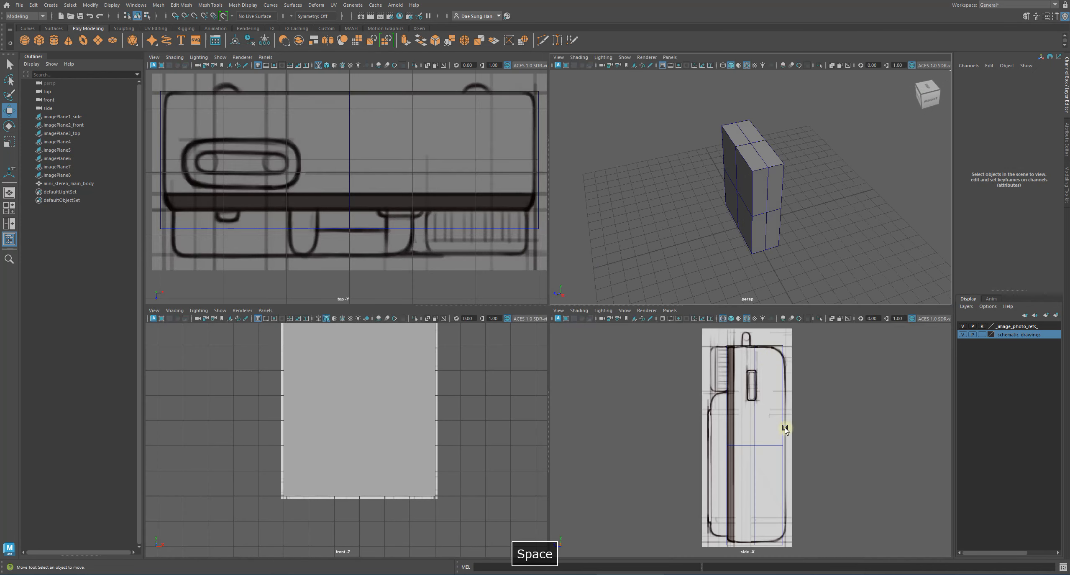
Step: Select mini_stereo_main_body and show it shaded in an enlarged side view over the side drawing
{"action": "left_click", "coordinate": [785, 439]}
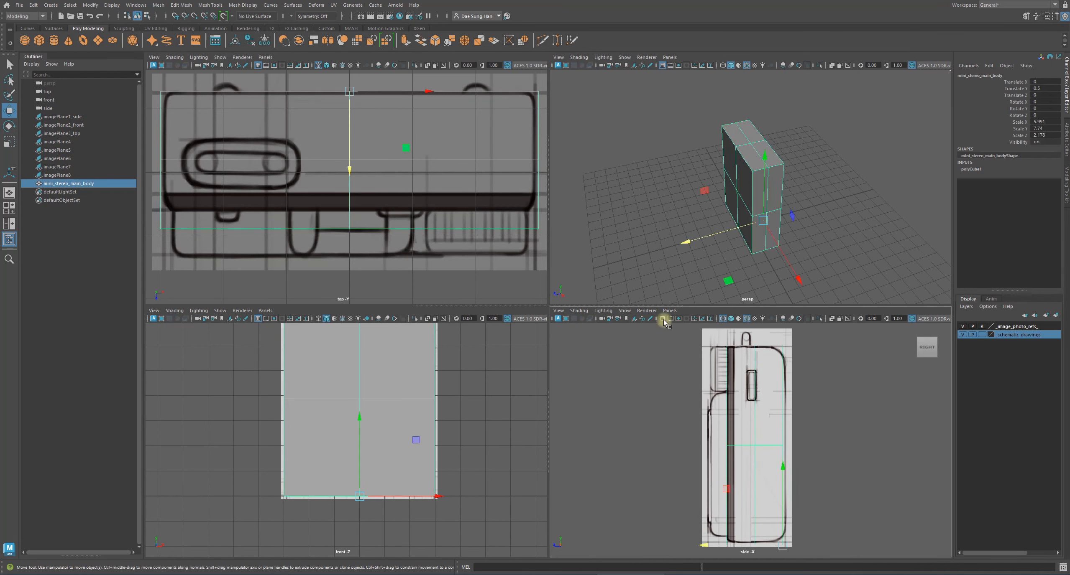
{"action": "key", "text": "space"}
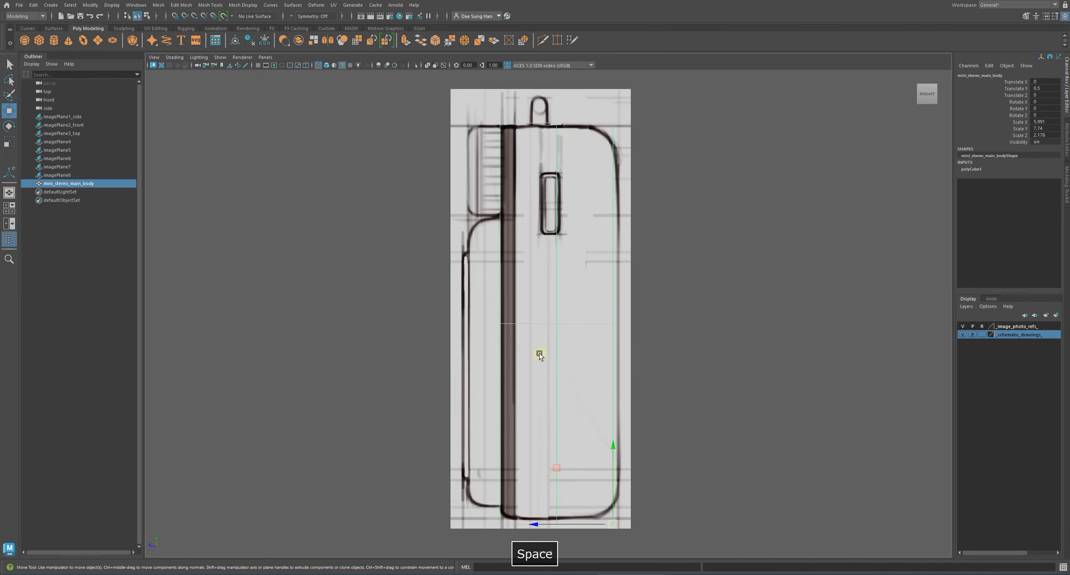
{"action": "key", "text": "5"}
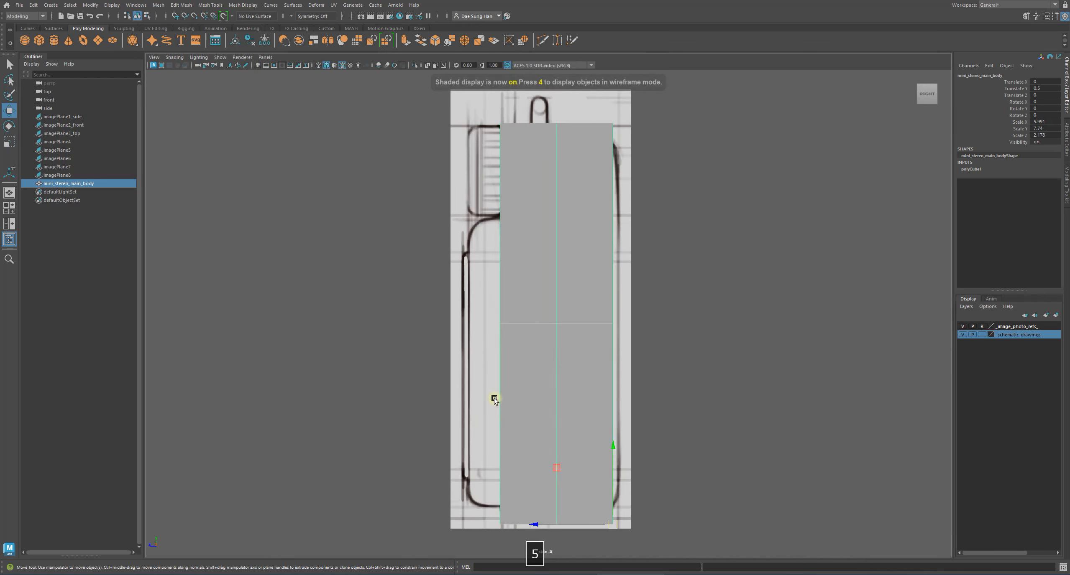
Step: Try shifting the main body slightly backward along Z against the side drawing
{"action": "left_click_drag", "start_coordinate": [529, 524], "coordinate": [534, 526]}
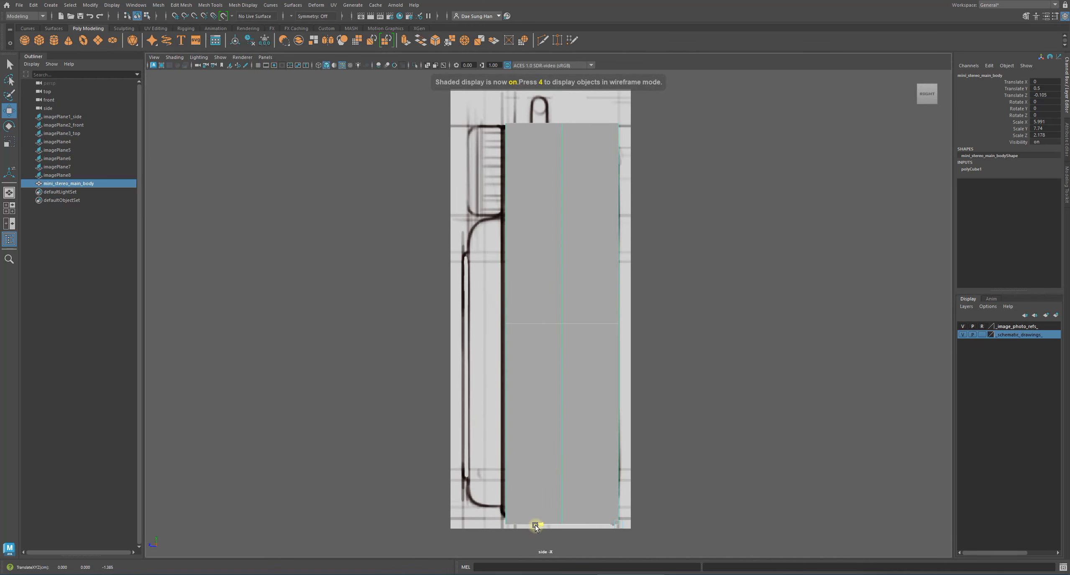
{"action": "key", "text": "ctrl+z"}
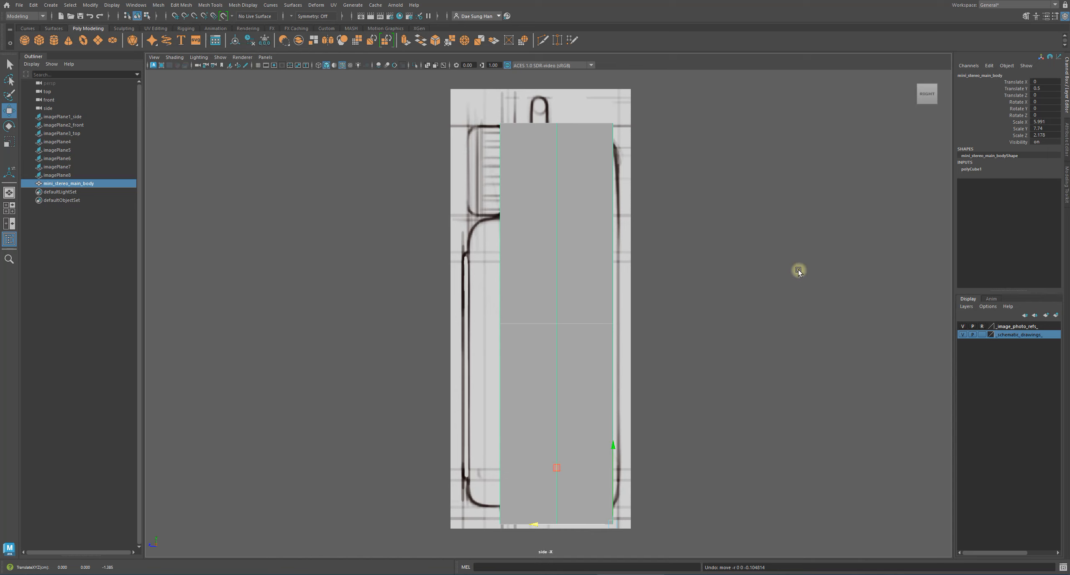
{"action": "left_click", "coordinate": [798, 270]}
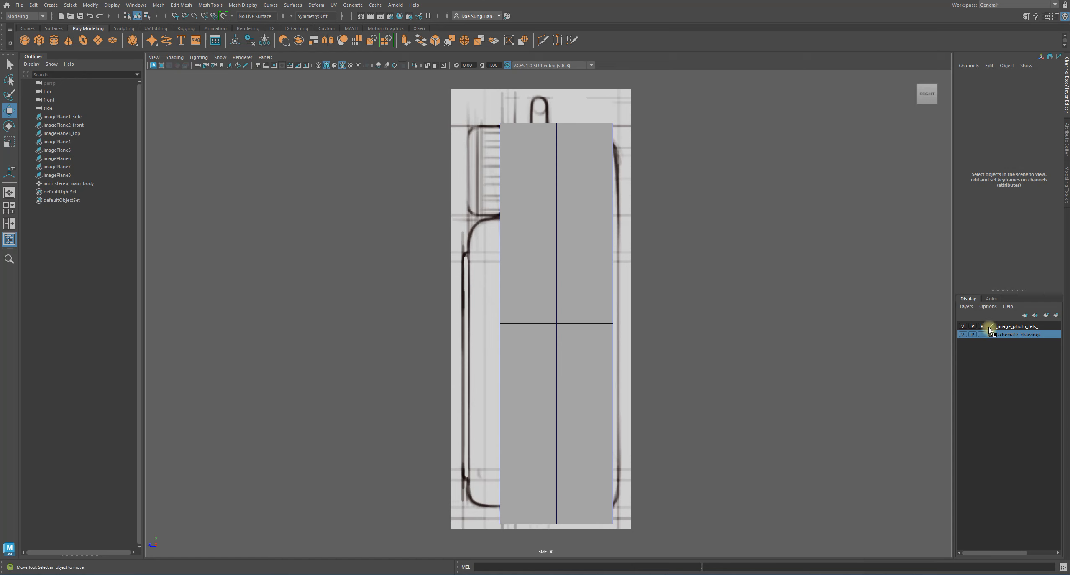
Step: Shift the side drawing's image plane forward along Z to meet the body's back face, and set the schematic drawings layer to reference
{"action": "left_click", "coordinate": [594, 178]}
{"action": "left_click_drag", "start_coordinate": [474, 308], "coordinate": [466, 308]}
{"action": "left_click", "coordinate": [727, 336]}
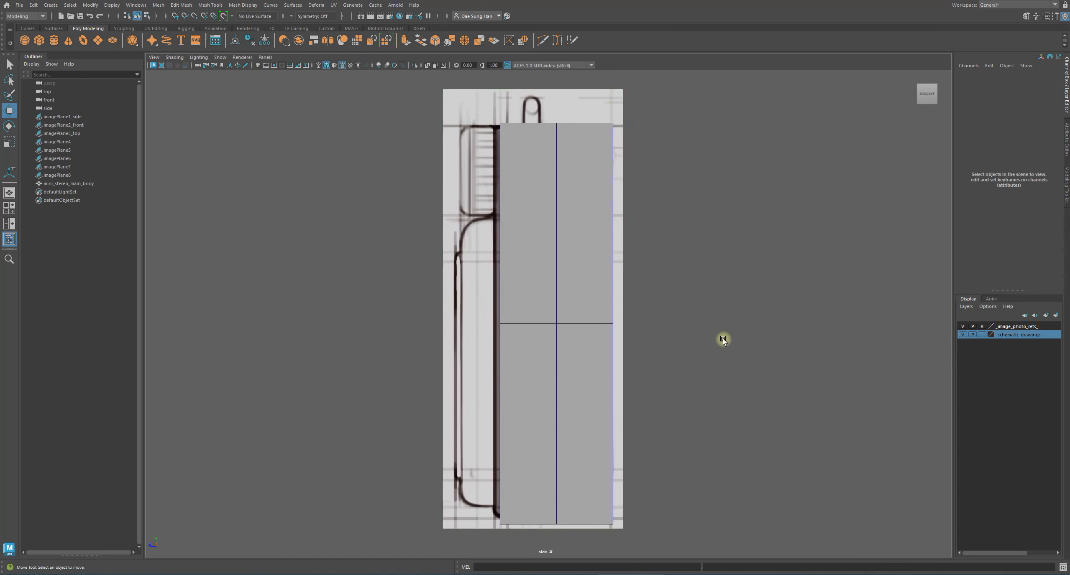
{"action": "left_click", "coordinate": [982, 336]}
Step: Scale mini_stereo_main_body along Z to about 2.31 so its front reaches the dark band in the side drawing
{"action": "left_click", "coordinate": [549, 299]}
{"action": "key", "text": "r"}
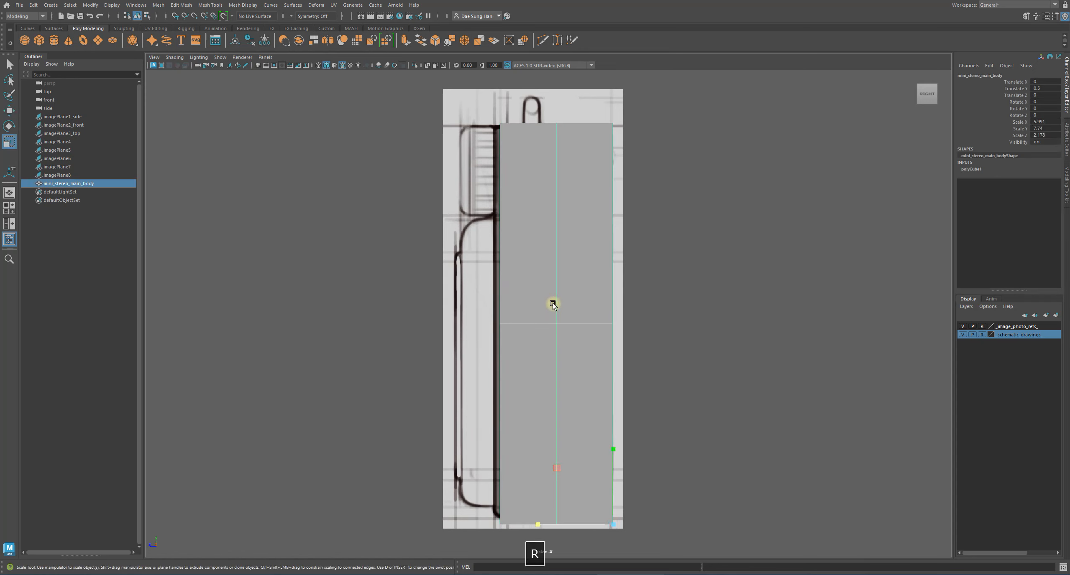
{"action": "left_click_drag", "start_coordinate": [539, 526], "coordinate": [535, 522]}
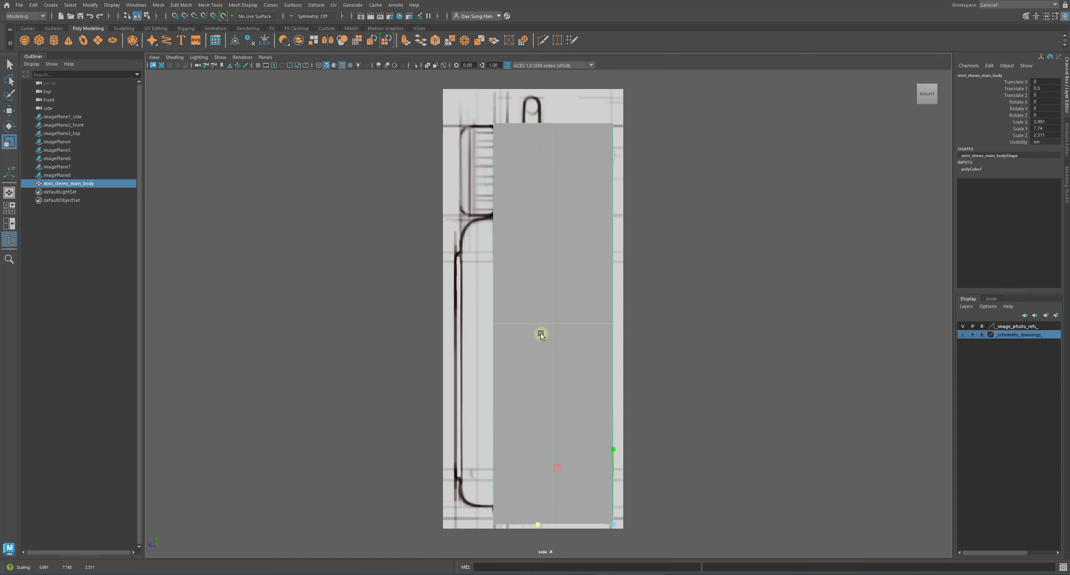
{"action": "left_click", "coordinate": [809, 457]}
{"action": "right_click_drag", "start_coordinate": [804, 401], "coordinate": [740, 384], "text": "alt"}
Step: Try moving the main body along Z and Y in the perspective view of the four-view layout
{"action": "left_click", "coordinate": [577, 312]}
{"action": "key", "text": "space"}
{"action": "left_click_drag", "start_coordinate": [829, 225], "coordinate": [784, 235], "text": "alt"}
{"action": "key", "text": "w"}
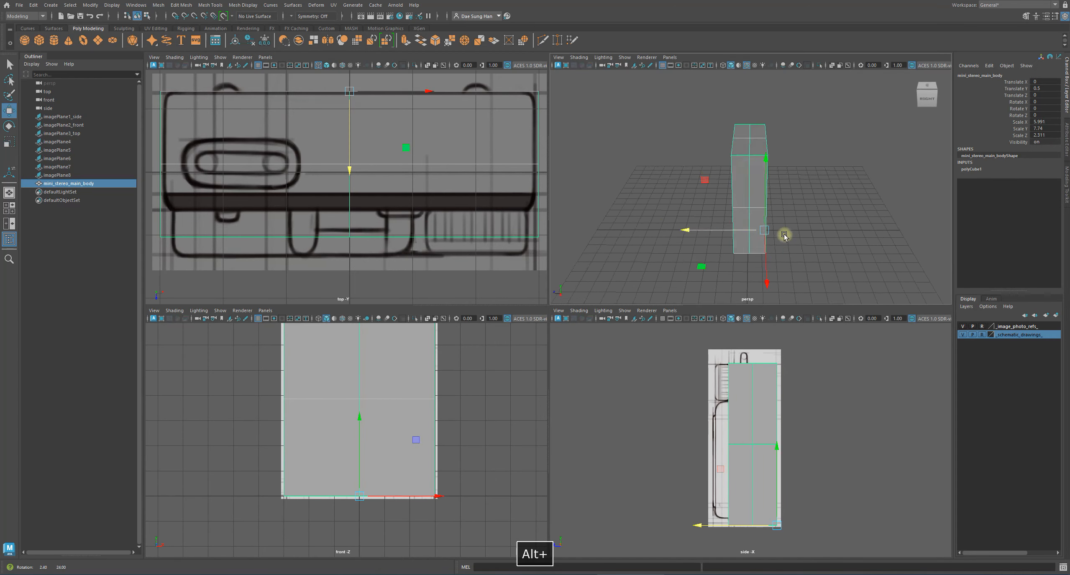
{"action": "left_click_drag", "start_coordinate": [752, 172], "coordinate": [766, 188], "text": "alt"}
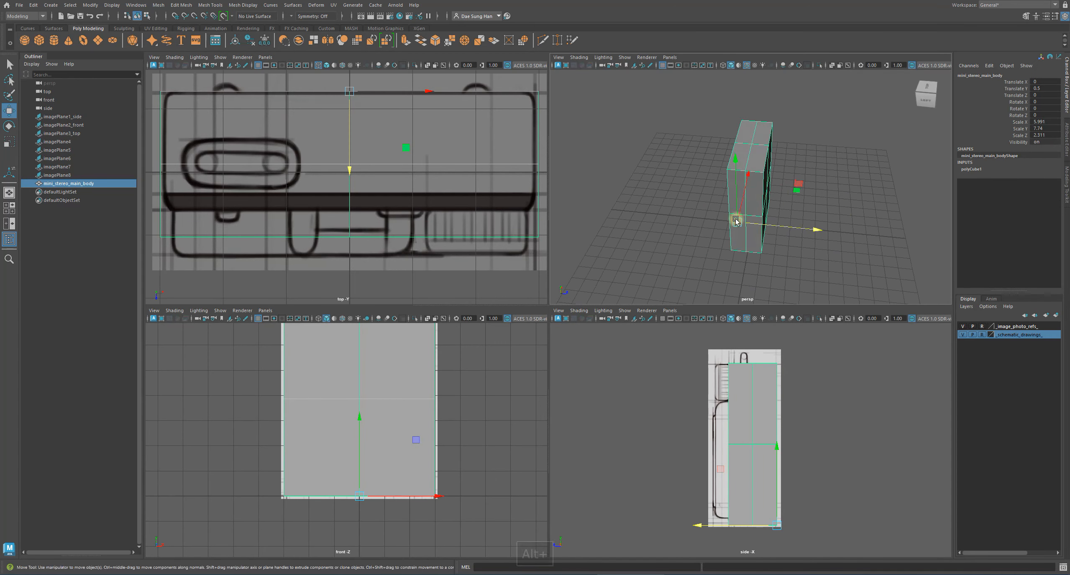
{"action": "left_click_drag", "start_coordinate": [814, 227], "coordinate": [795, 232]}
{"action": "key", "text": "z"}
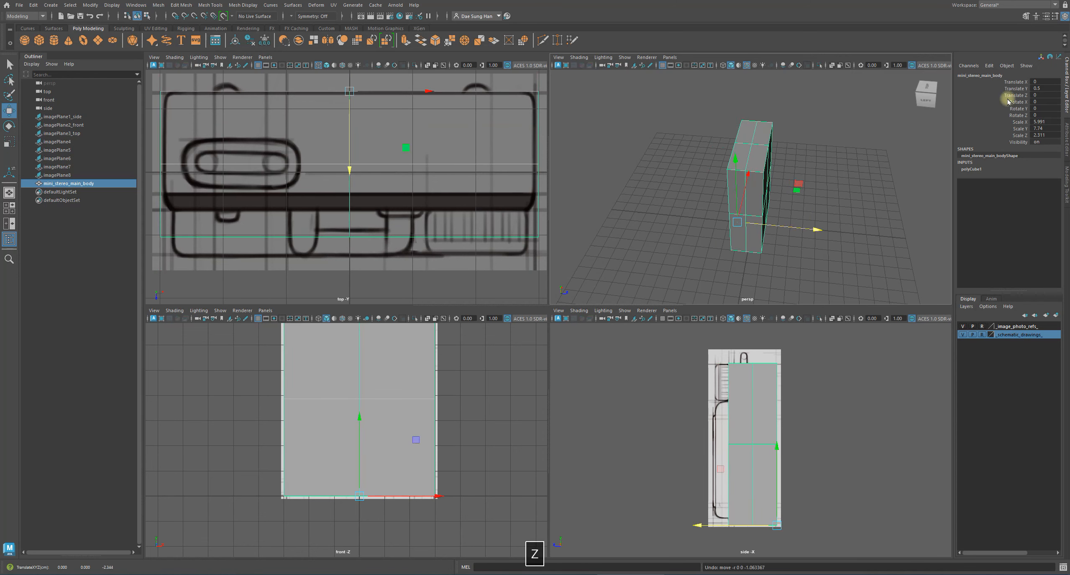
{"action": "left_click_drag", "start_coordinate": [755, 199], "coordinate": [807, 222], "text": "alt"}
{"action": "key", "text": "z"}
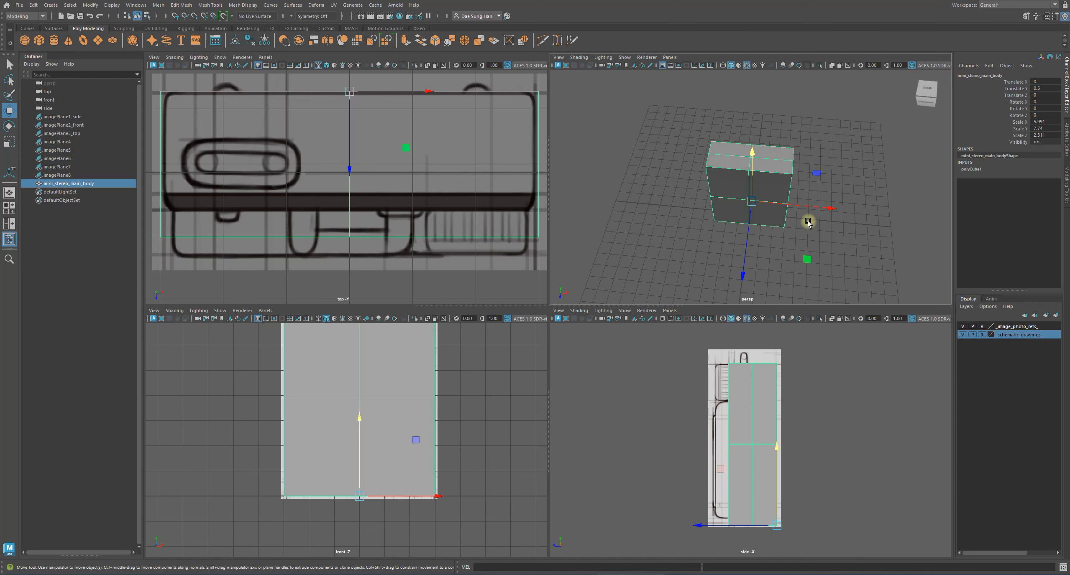
{"action": "left_click_drag", "start_coordinate": [735, 219], "coordinate": [649, 194], "text": "alt"}
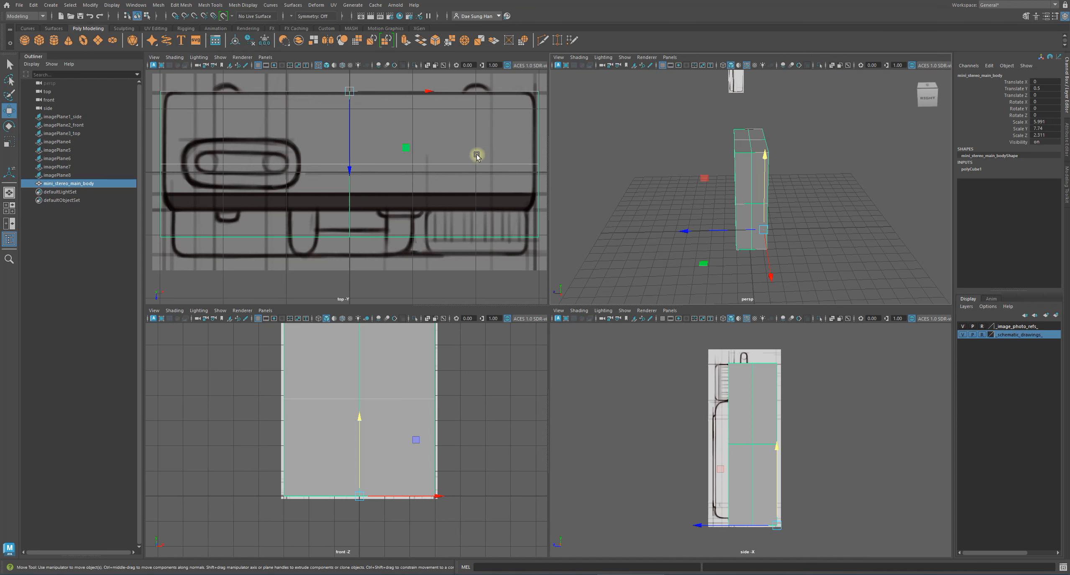
Step: Check the main body's depth against the top drawing and compare its front with the reference photos in perspective
{"action": "key", "text": "space"}
{"action": "scroll", "coordinate": [708, 174], "scroll_direction": "down", "scroll_amount": 3}
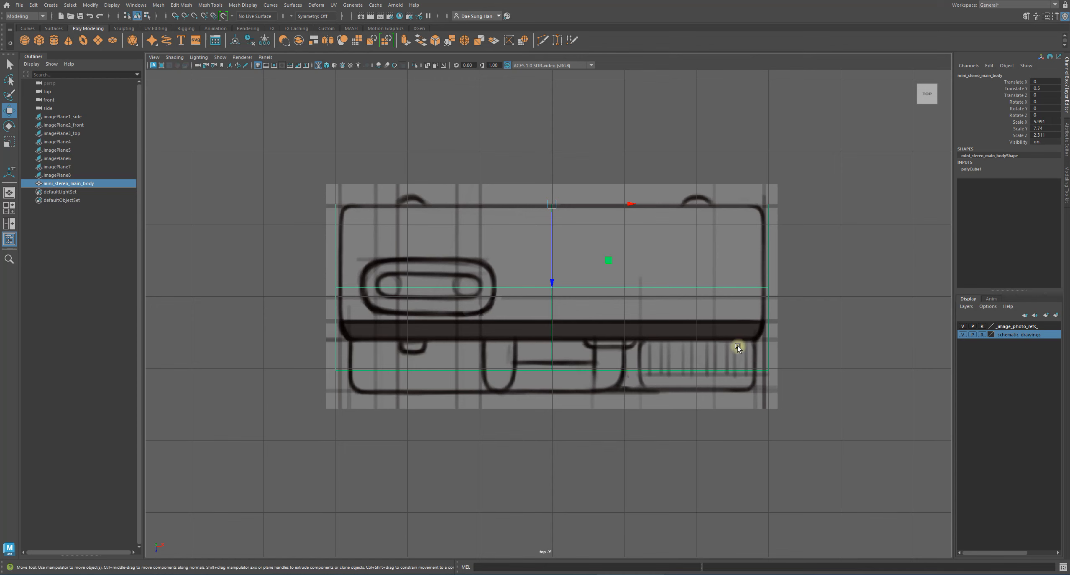
{"action": "key", "text": "space"}
{"action": "key", "text": "space"}
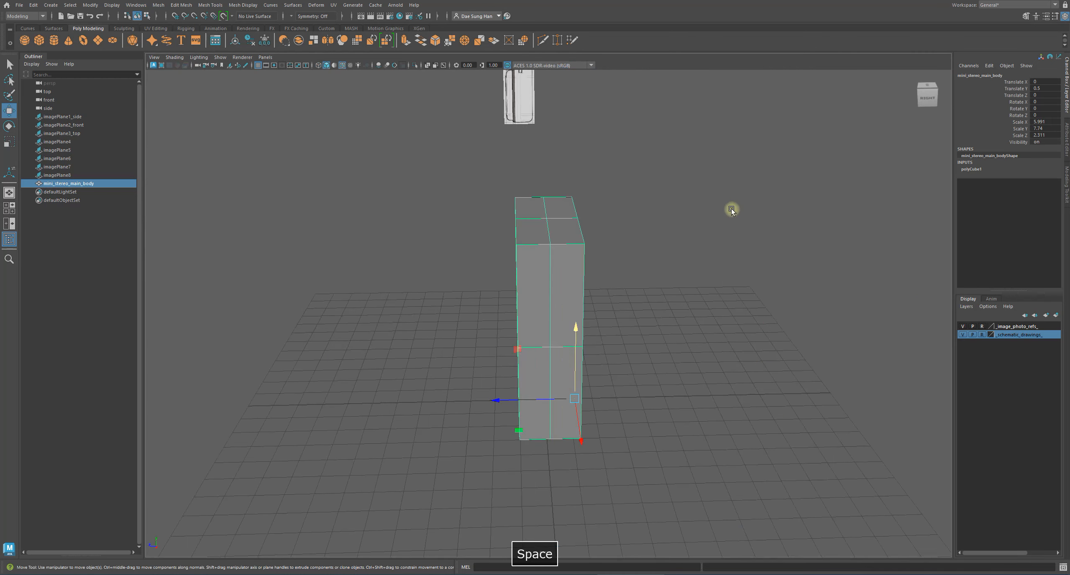
{"action": "left_click", "coordinate": [647, 276]}
{"action": "left_click_drag", "start_coordinate": [647, 275], "coordinate": [726, 230], "text": "alt"}
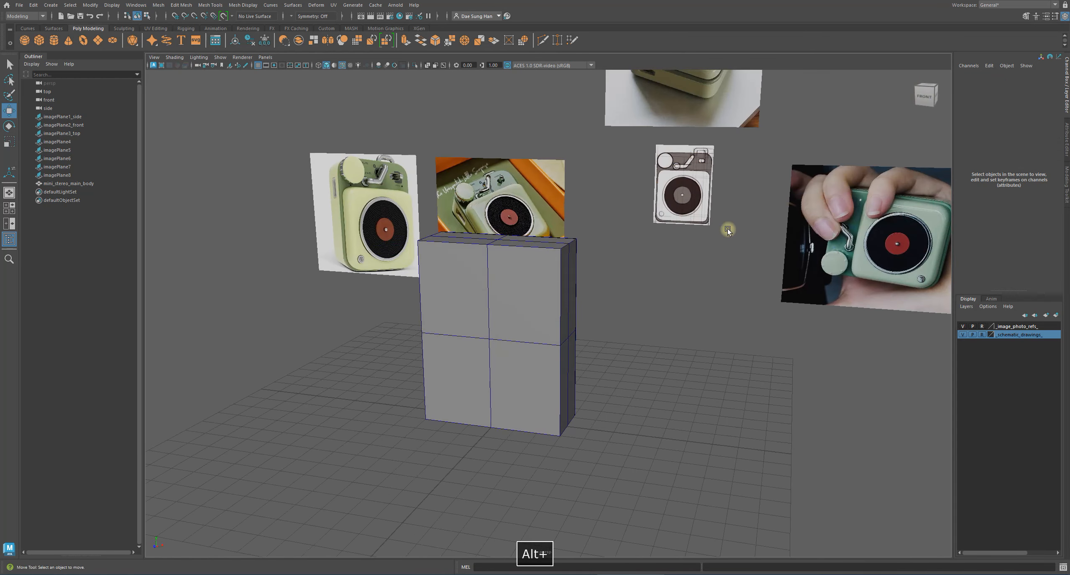
{"action": "right_click_drag", "start_coordinate": [726, 229], "coordinate": [727, 236], "text": "alt"}
{"action": "middle_click_drag", "start_coordinate": [726, 236], "coordinate": [725, 250], "text": "alt"}
{"action": "left_click_drag", "start_coordinate": [726, 250], "coordinate": [754, 250], "text": "alt"}
{"action": "right_click_drag", "start_coordinate": [755, 249], "coordinate": [720, 237], "text": "alt"}
{"action": "left_click_drag", "start_coordinate": [720, 237], "coordinate": [728, 240], "text": "alt"}
{"action": "right_click_drag", "start_coordinate": [717, 238], "coordinate": [882, 210], "text": "alt"}
{"action": "right_click_drag", "start_coordinate": [805, 222], "coordinate": [742, 213], "text": "alt"}
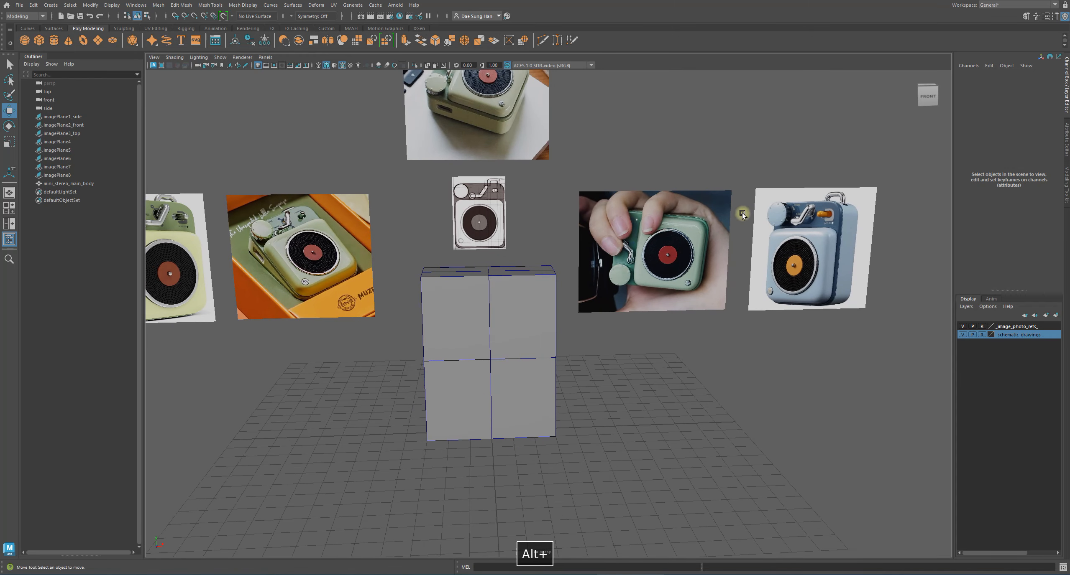
Step: Examine the main body from the side and above, and compare its thickness with all the speaker photos
{"action": "left_click_drag", "start_coordinate": [715, 209], "coordinate": [597, 232], "text": "alt"}
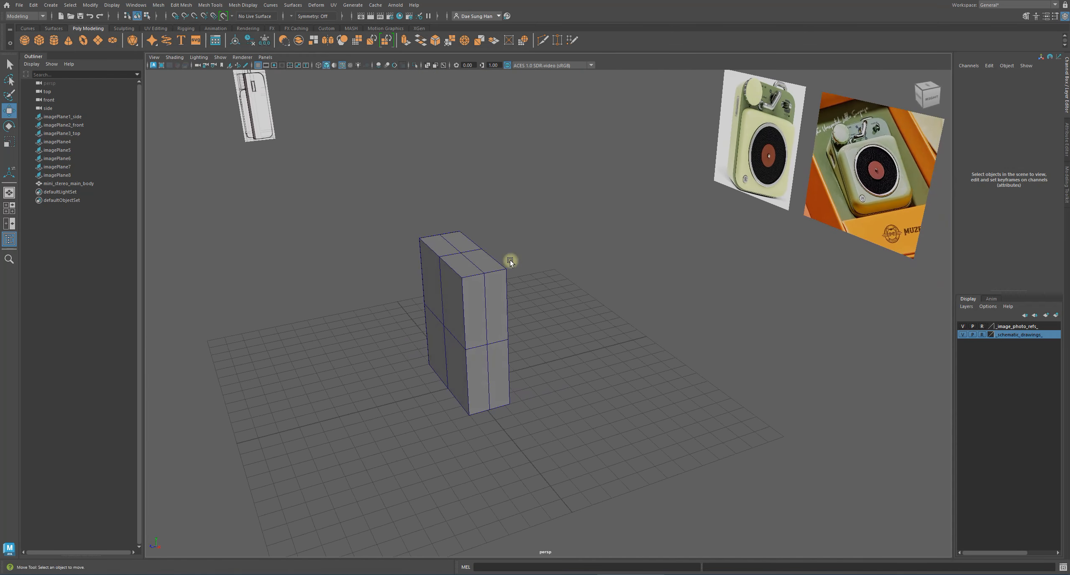
{"action": "left_click_drag", "start_coordinate": [632, 285], "coordinate": [739, 147], "text": "alt"}
{"action": "left_click_drag", "start_coordinate": [721, 268], "coordinate": [870, 271], "text": "alt"}
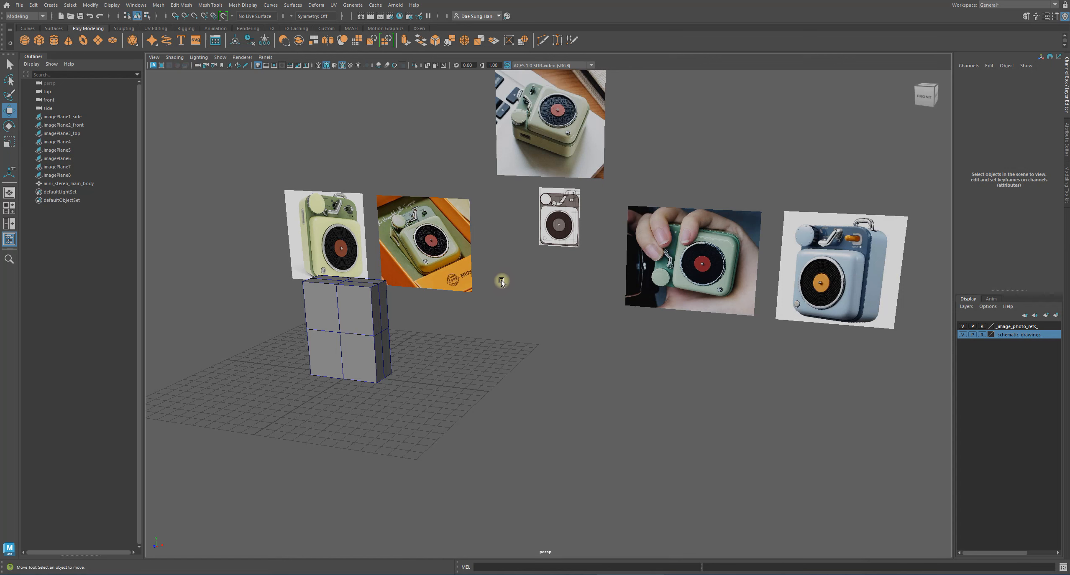
{"action": "left_click_drag", "start_coordinate": [503, 271], "coordinate": [536, 280], "text": "alt"}
{"action": "middle_click_drag", "start_coordinate": [570, 265], "coordinate": [429, 267], "text": "alt"}
{"action": "left_click_drag", "start_coordinate": [581, 296], "coordinate": [613, 285], "text": "alt"}
Step: Return to the four-view layout, frame the whole body in the front view and select mini_stereo_main_body
{"action": "key", "text": "space"}
{"action": "right_click_drag", "start_coordinate": [639, 429], "coordinate": [602, 423], "text": "alt"}
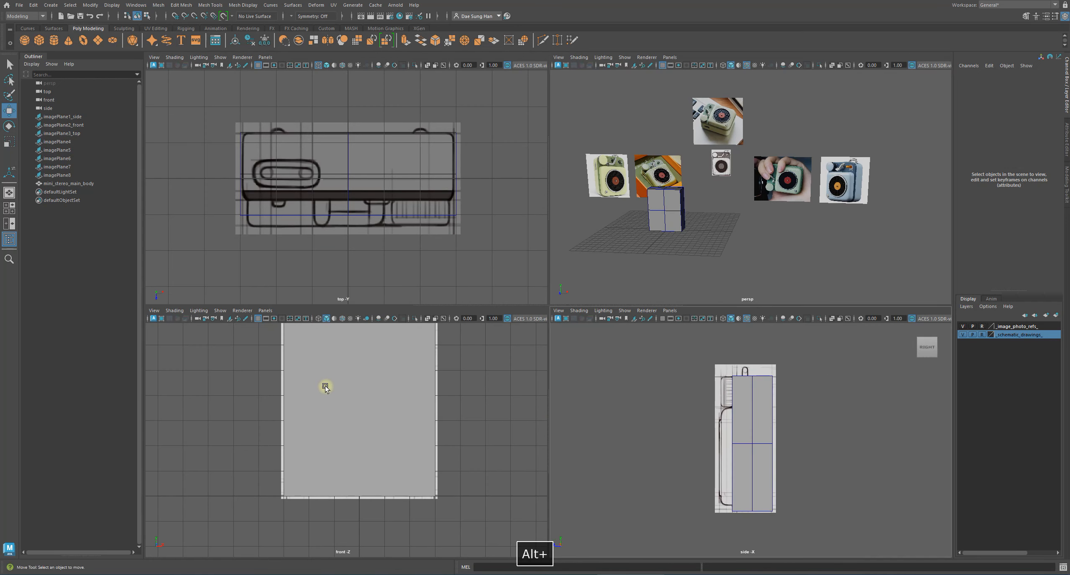
{"action": "right_click_drag", "start_coordinate": [427, 398], "coordinate": [384, 352], "text": "alt"}
{"action": "middle_click_drag", "start_coordinate": [385, 367], "coordinate": [391, 404], "text": "alt"}
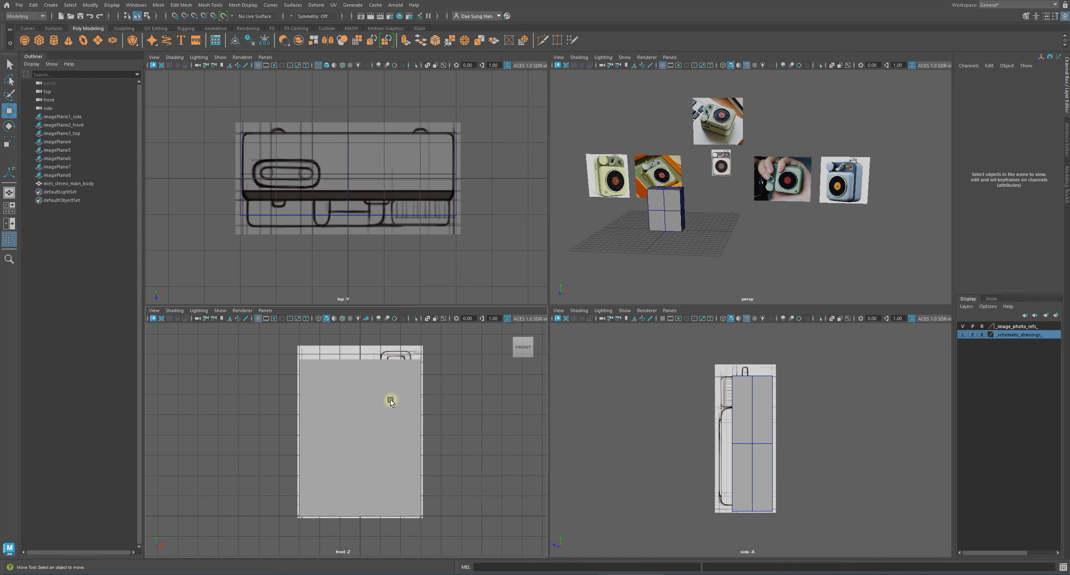
{"action": "left_click", "coordinate": [435, 198]}
Step: Widen mini_stereo_main_body along X to a scale of about 6.6, judging its proportions by the reference photos in perspective
{"action": "key", "text": "space"}
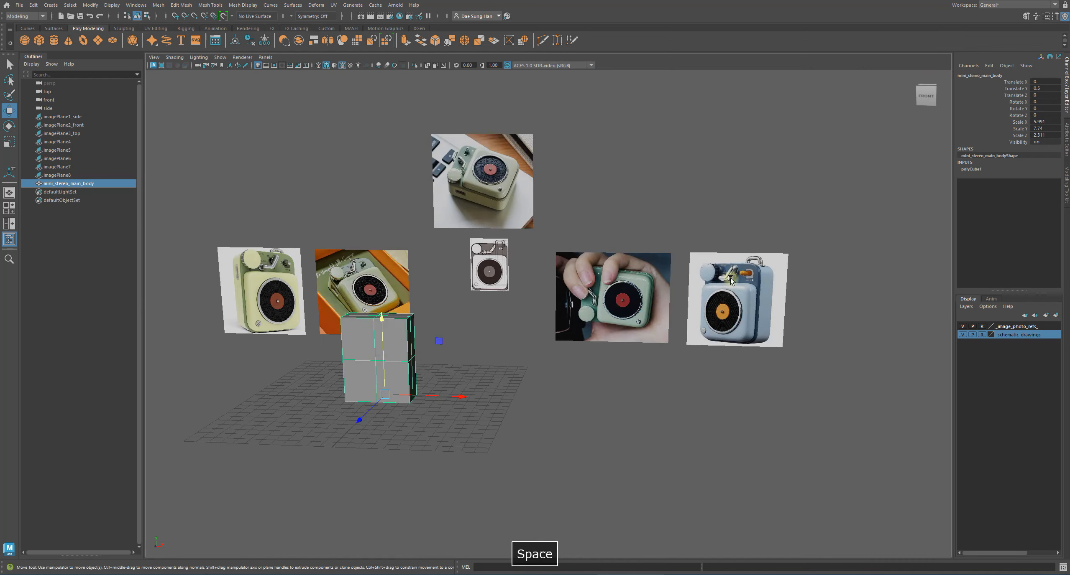
{"action": "left_click", "coordinate": [516, 354]}
{"action": "mouse_move", "coordinate": [516, 354]}
{"action": "left_mouse_down", "text": "alt"}
{"action": "mouse_move", "coordinate": [529, 358]}
{"action": "mouse_move", "coordinate": [525, 389]}
{"action": "mouse_move", "coordinate": [522, 352]}
{"action": "left_mouse_up", "text": "alt"}
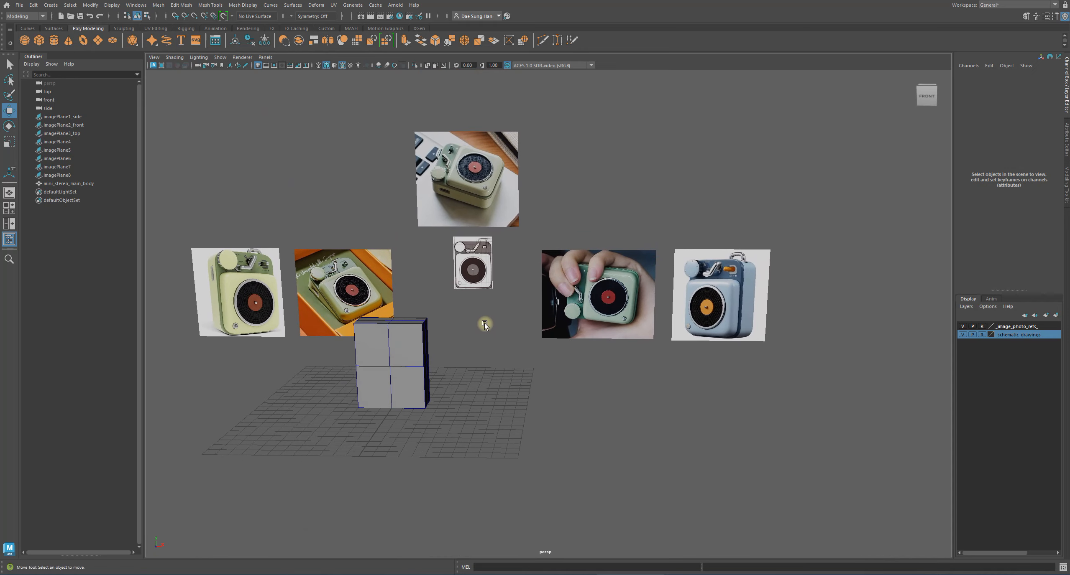
{"action": "middle_click_drag", "start_coordinate": [484, 323], "coordinate": [554, 295], "text": "alt"}
{"action": "right_click_drag", "start_coordinate": [459, 281], "coordinate": [526, 307], "text": "alt"}
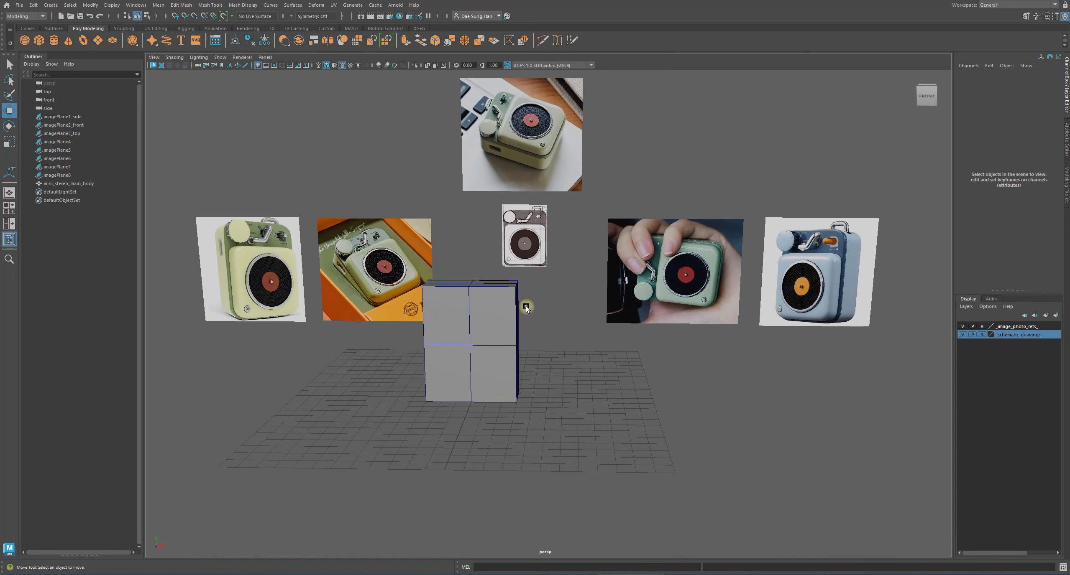
{"action": "left_click_drag", "start_coordinate": [461, 345], "coordinate": [489, 343], "text": "alt"}
{"action": "right_click_drag", "start_coordinate": [493, 337], "coordinate": [534, 328], "text": "alt"}
{"action": "left_click", "coordinate": [519, 319]}
{"action": "key", "text": "r"}
{"action": "left_click_drag", "start_coordinate": [518, 319], "coordinate": [525, 342], "text": "alt"}
{"action": "left_click_drag", "start_coordinate": [529, 511], "coordinate": [536, 512]}
{"action": "left_click", "coordinate": [573, 480]}
Step: Deepen the main body along Z to a scale of about 2.7 and trim that depth slightly by eye
{"action": "left_click_drag", "start_coordinate": [585, 486], "coordinate": [360, 462], "text": "alt"}
{"action": "left_click", "coordinate": [445, 435]}
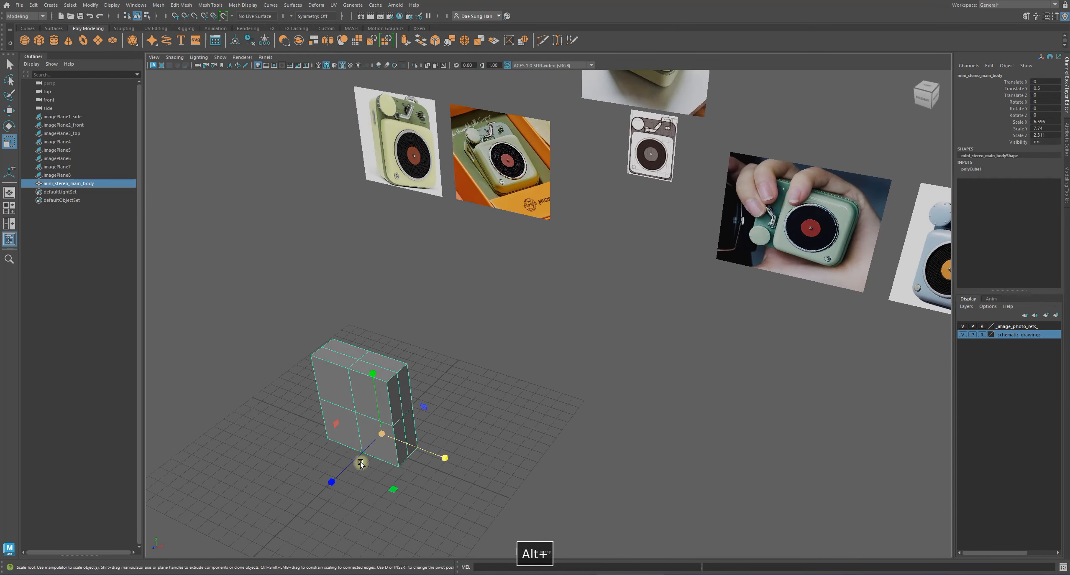
{"action": "left_click", "coordinate": [323, 482]}
{"action": "left_click_drag", "start_coordinate": [567, 434], "coordinate": [617, 379], "text": "alt"}
{"action": "left_click", "coordinate": [698, 398]}
{"action": "key", "text": "w"}
{"action": "left_click", "coordinate": [728, 440]}
{"action": "left_click", "coordinate": [658, 431]}
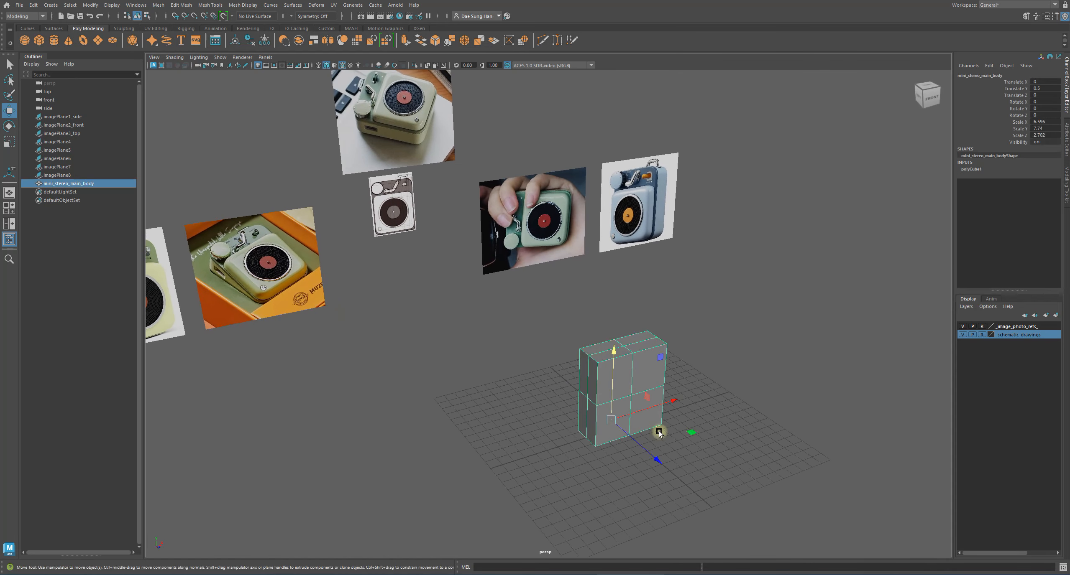
{"action": "key", "text": "r"}
{"action": "left_click", "coordinate": [655, 457]}
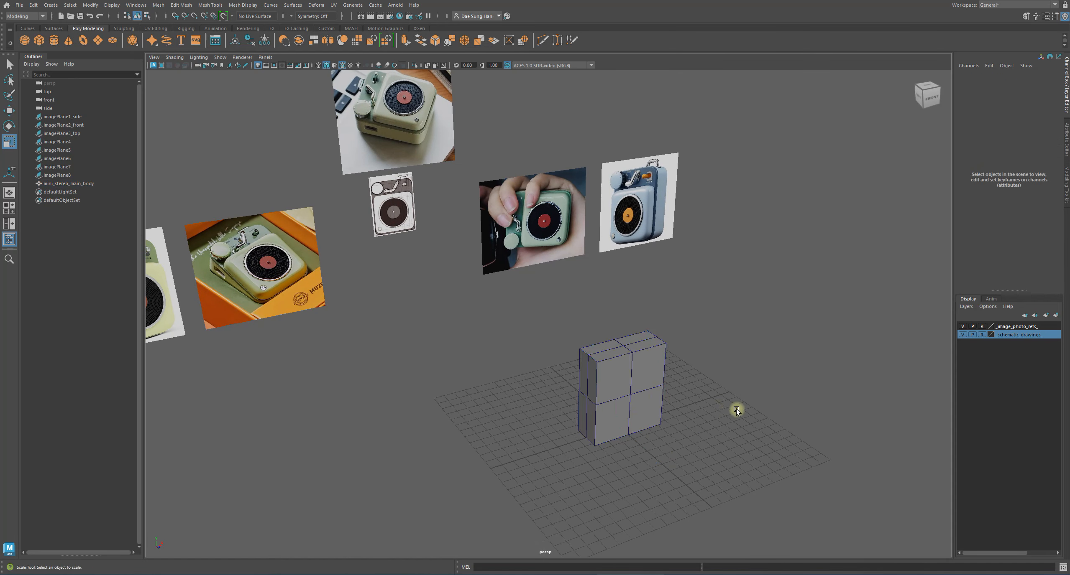
Step: Examine the rescaled main body from the side, front and above against the side drawing and reference photos
{"action": "left_click_drag", "start_coordinate": [736, 409], "coordinate": [428, 305], "text": "alt"}
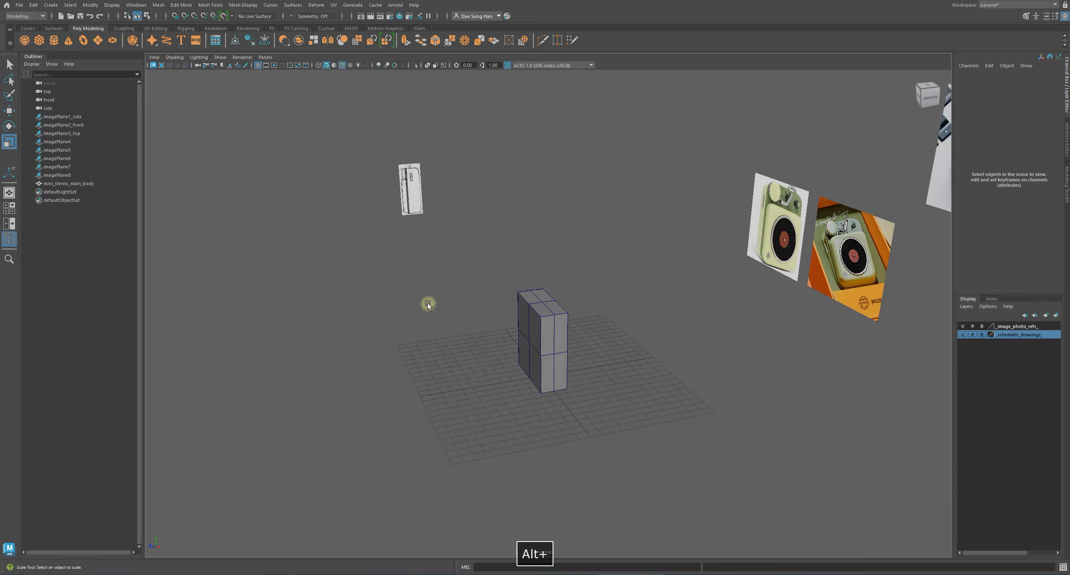
{"action": "right_click_drag", "start_coordinate": [427, 306], "coordinate": [446, 330], "text": "alt"}
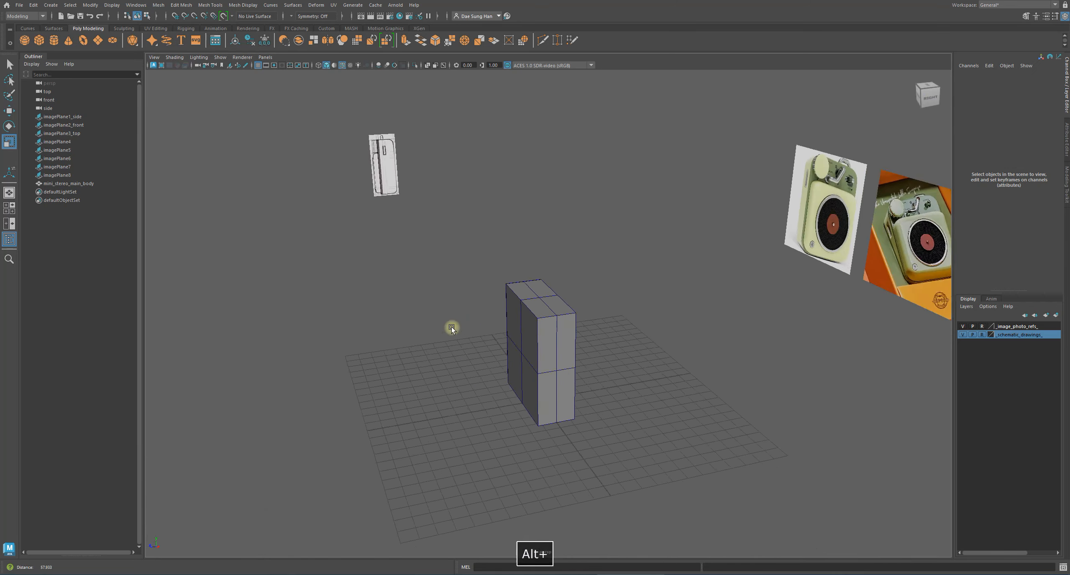
{"action": "left_click_drag", "start_coordinate": [447, 330], "coordinate": [412, 388], "text": "alt"}
{"action": "left_click_drag", "start_coordinate": [638, 370], "coordinate": [587, 311], "text": "alt"}
{"action": "left_click_drag", "start_coordinate": [577, 401], "coordinate": [582, 351], "text": "alt"}
{"action": "right_click_drag", "start_coordinate": [619, 377], "coordinate": [711, 385], "text": "alt"}
{"action": "middle_click_drag", "start_coordinate": [651, 393], "coordinate": [650, 365], "text": "alt"}
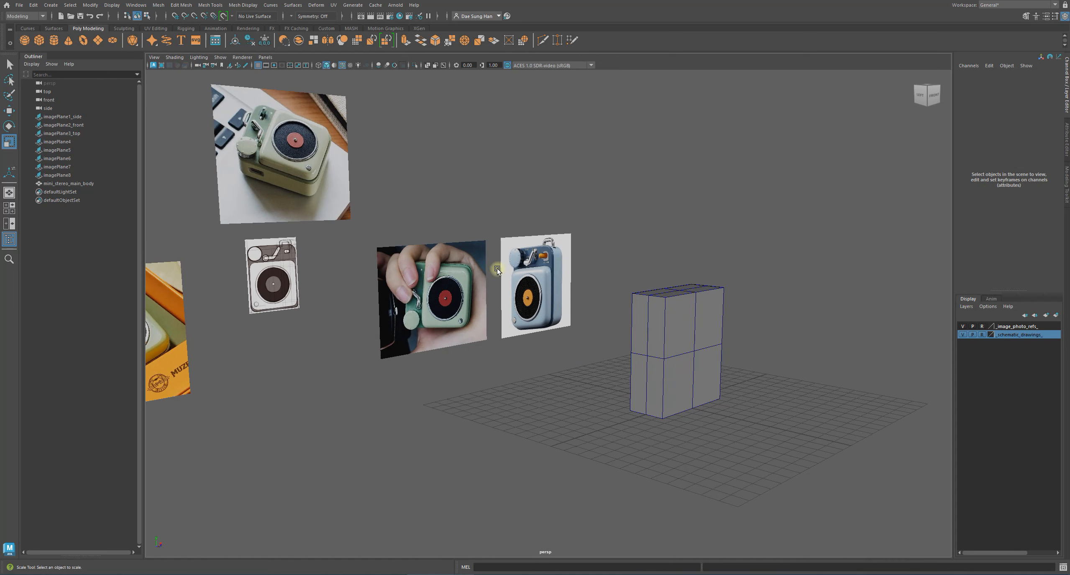
{"action": "left_click_drag", "start_coordinate": [566, 261], "coordinate": [581, 228], "text": "alt"}
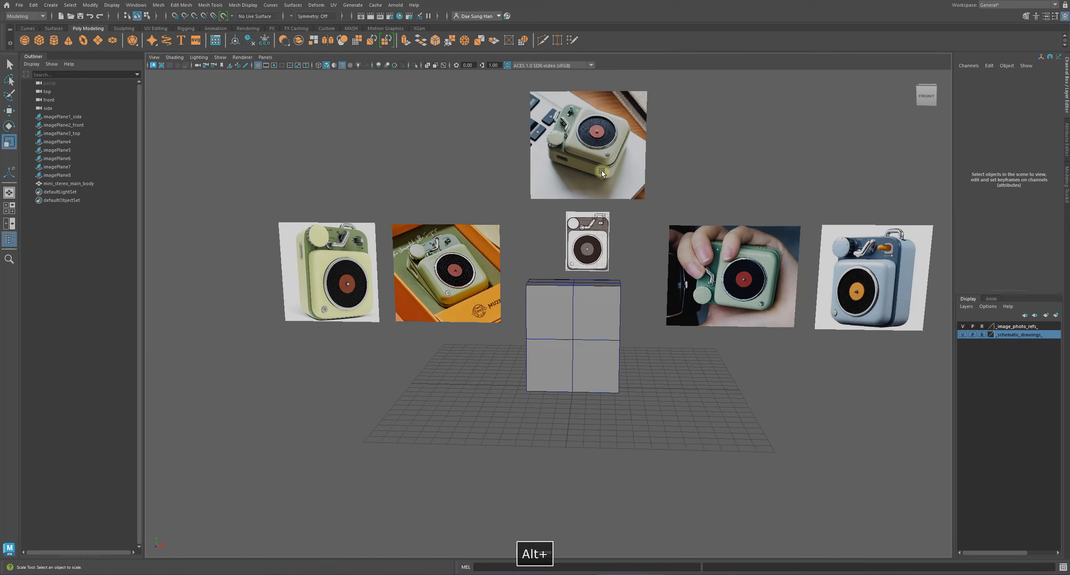
{"action": "left_click_drag", "start_coordinate": [602, 172], "coordinate": [546, 304], "text": "alt"}
{"action": "left_click_drag", "start_coordinate": [605, 326], "coordinate": [592, 358], "text": "alt"}
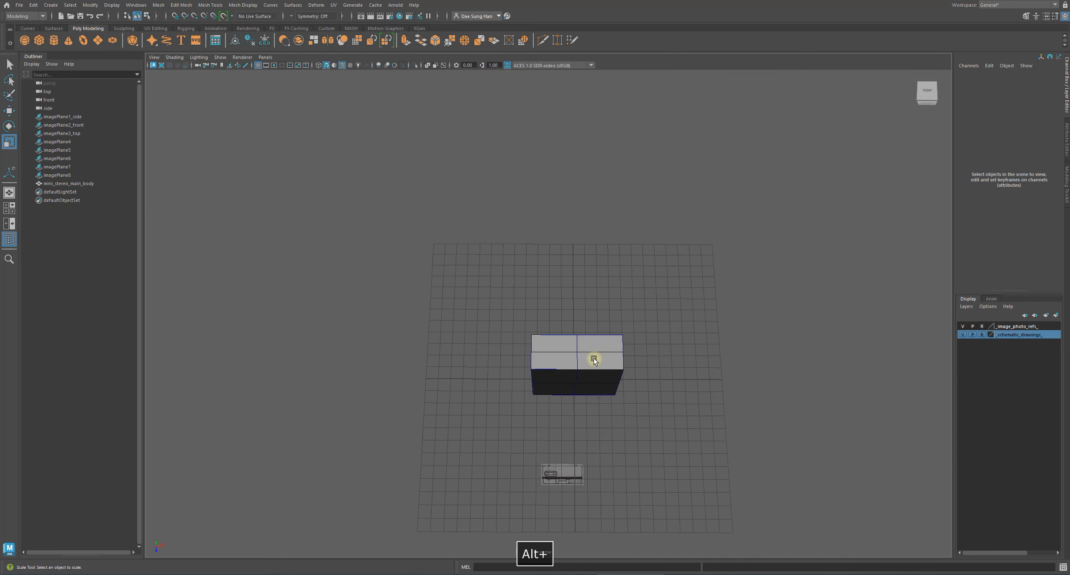
Step: Set the Scale X of mini_stereo_main_body to 6.5
{"action": "left_click", "coordinate": [606, 365]}
{"action": "left_click_drag", "start_coordinate": [590, 451], "coordinate": [640, 402], "text": "alt"}
{"action": "left_click_drag", "start_coordinate": [640, 401], "coordinate": [627, 281], "text": "alt"}
{"action": "left_click_drag", "start_coordinate": [534, 269], "coordinate": [531, 256], "text": "alt"}
{"action": "key", "text": "w"}
{"action": "left_click_drag", "start_coordinate": [729, 354], "coordinate": [768, 353], "text": "alt"}
{"action": "key", "text": "q"}
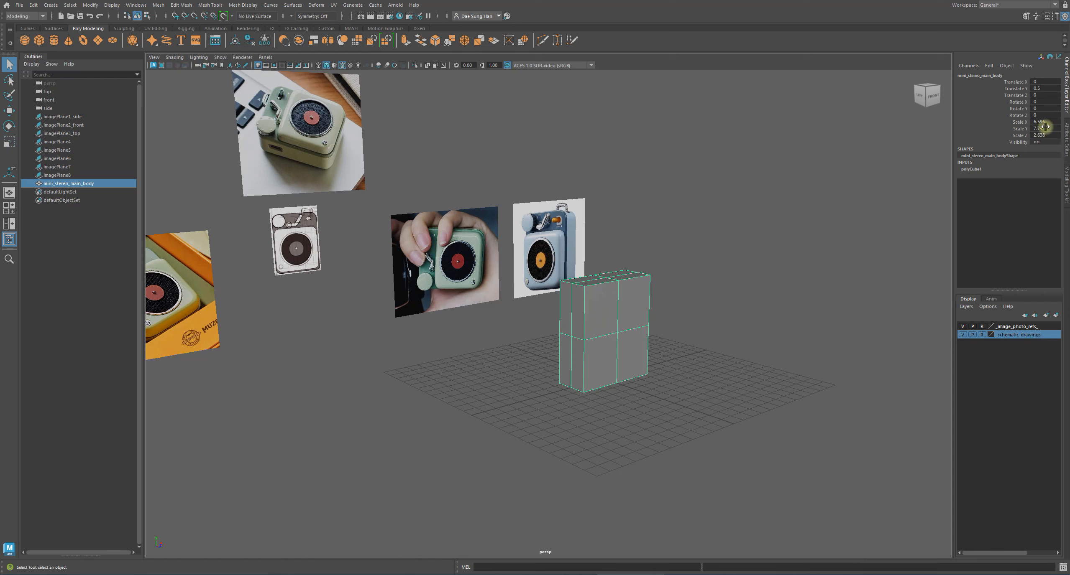
{"action": "type", "text": "6.5"}
{"action": "key", "text": "Return"}
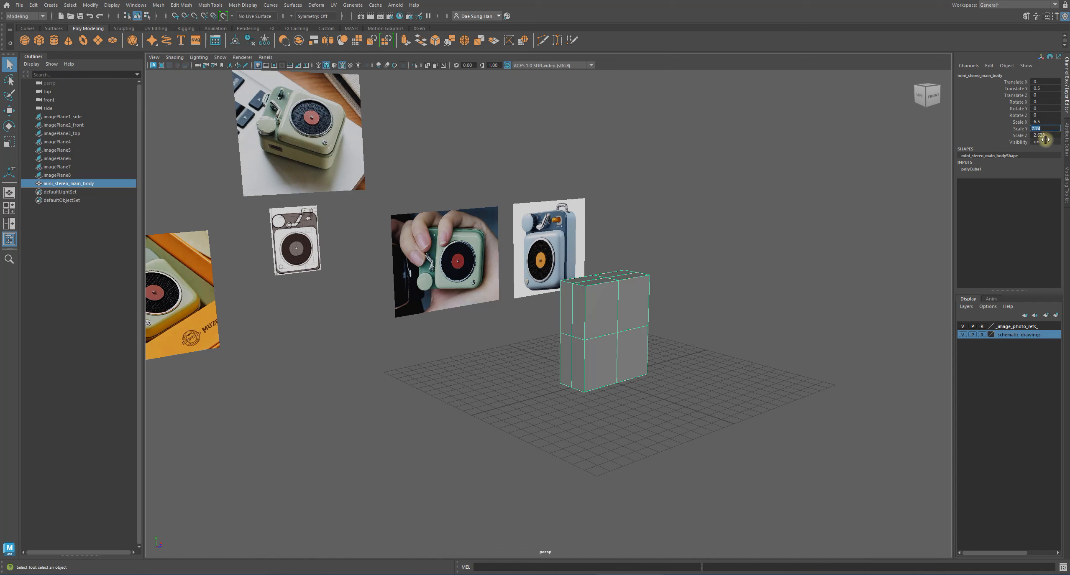
Step: Set the Scale Y of mini_stereo_main_body to 7.75 and its Scale Z to 2.65
{"action": "key", "text": "Return"}
{"action": "type", "text": "2."}
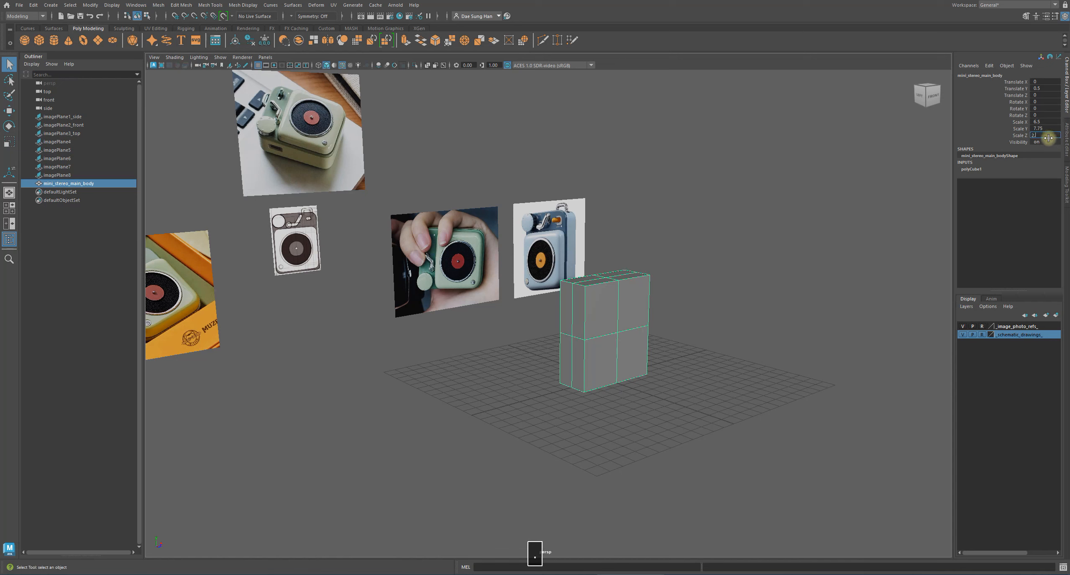
{"action": "type", "text": "65"}
{"action": "key", "text": "Return"}
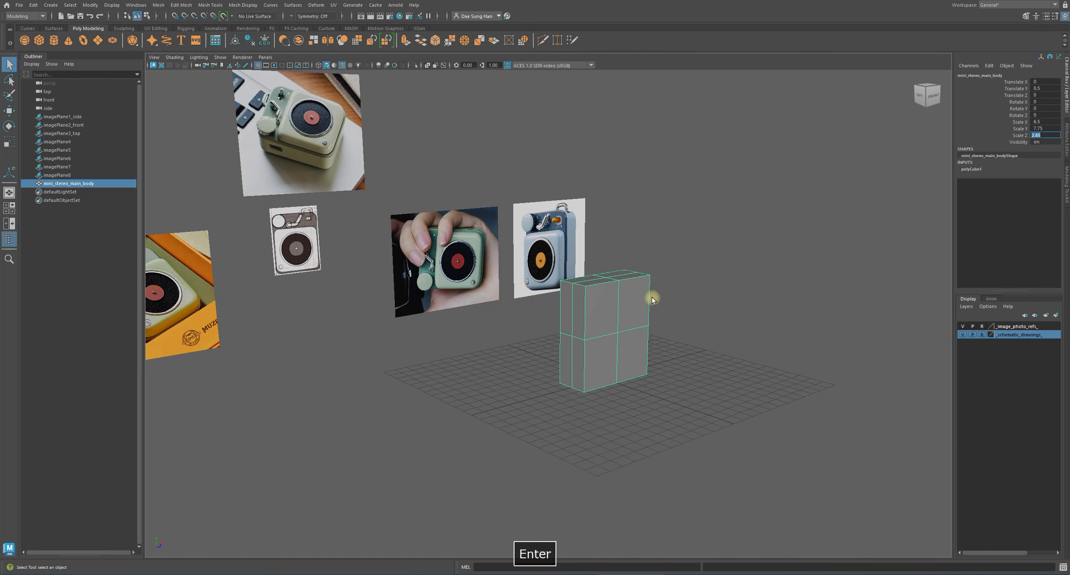
Step: Examine the resized main body from several angles in perspective to judge its thickness against the reference photos
{"action": "left_click_drag", "start_coordinate": [652, 297], "coordinate": [724, 325], "text": "alt"}
{"action": "right_click_drag", "start_coordinate": [723, 325], "coordinate": [774, 331], "text": "alt"}
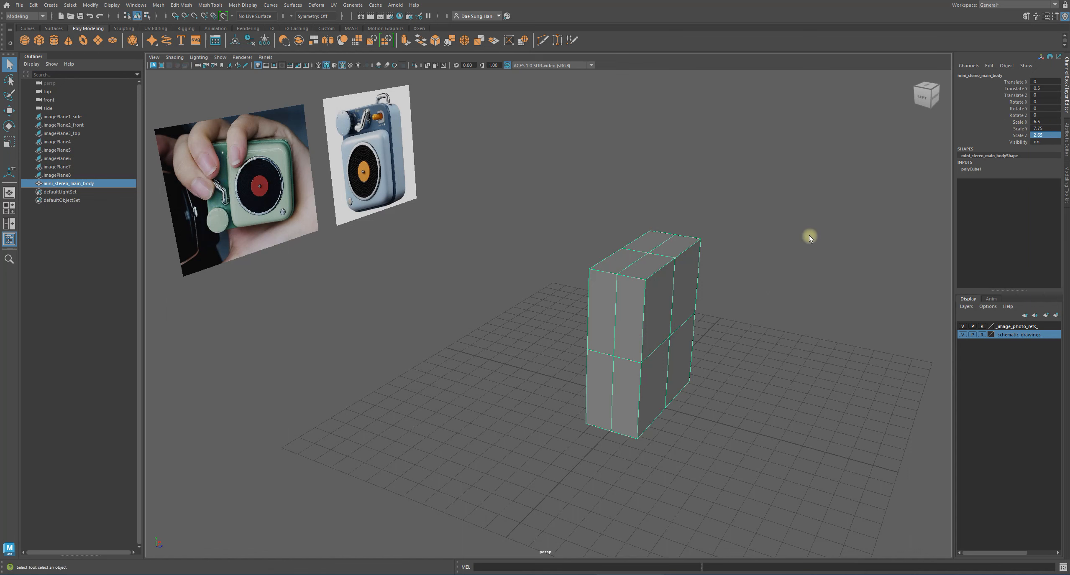
{"action": "key", "text": "w"}
{"action": "left_click_drag", "start_coordinate": [782, 315], "coordinate": [608, 301], "text": "alt"}
{"action": "right_click_drag", "start_coordinate": [724, 279], "coordinate": [717, 227], "text": "alt"}
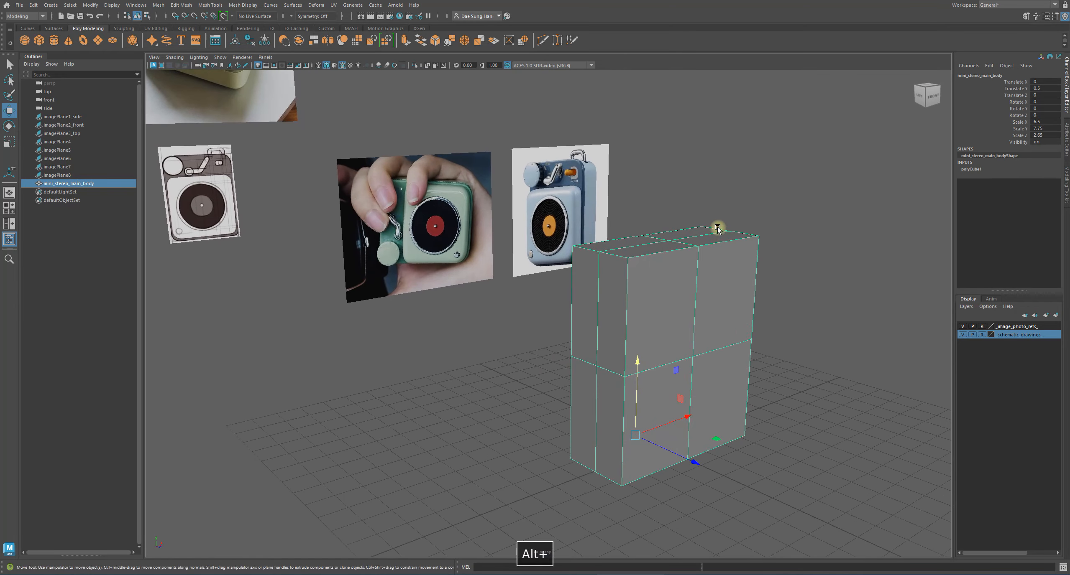
{"action": "left_click_drag", "start_coordinate": [712, 241], "coordinate": [656, 211], "text": "alt"}
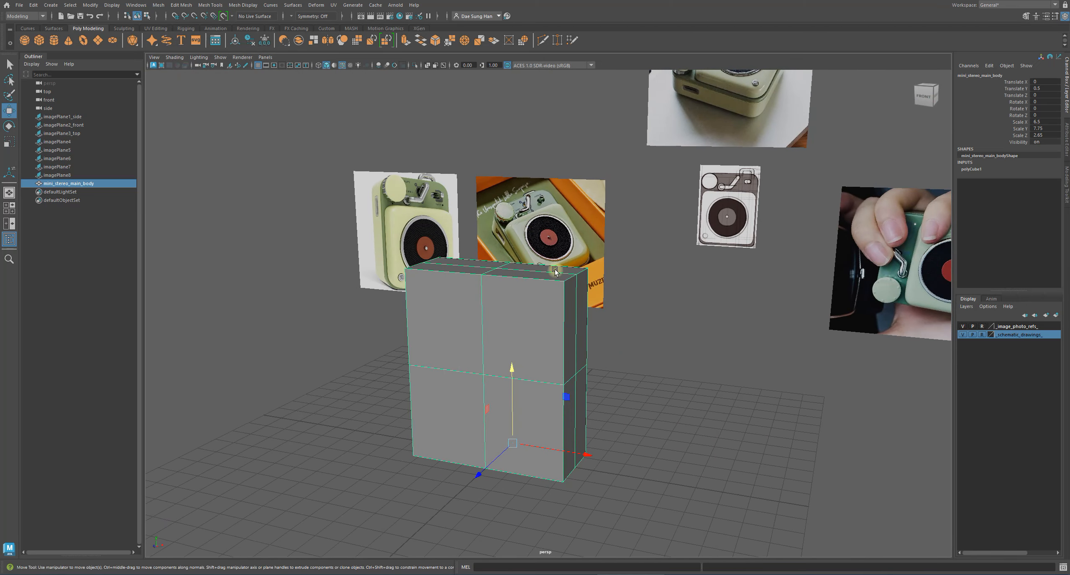
{"action": "left_click_drag", "start_coordinate": [738, 259], "coordinate": [790, 316], "text": "alt"}
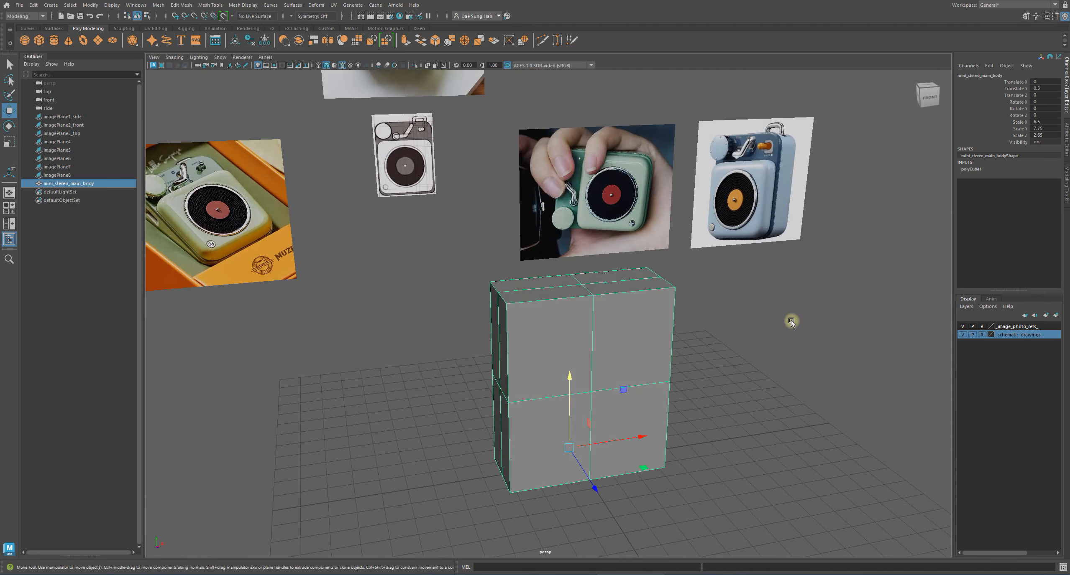
Step: Deselect the main body and compare its overall form with the reference photos and the schematic drawings in the four-view layout
{"action": "left_click", "coordinate": [790, 318]}
{"action": "right_click_drag", "start_coordinate": [608, 215], "coordinate": [481, 213], "text": "alt"}
{"action": "left_click_drag", "start_coordinate": [481, 213], "coordinate": [456, 199], "text": "alt"}
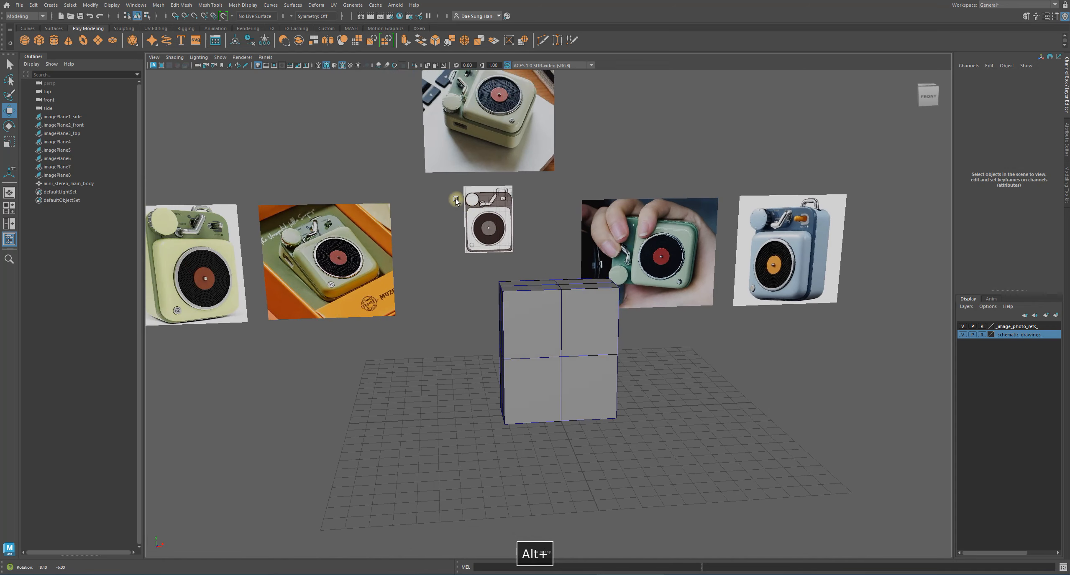
{"action": "left_click_drag", "start_coordinate": [563, 228], "coordinate": [713, 282], "text": "alt"}
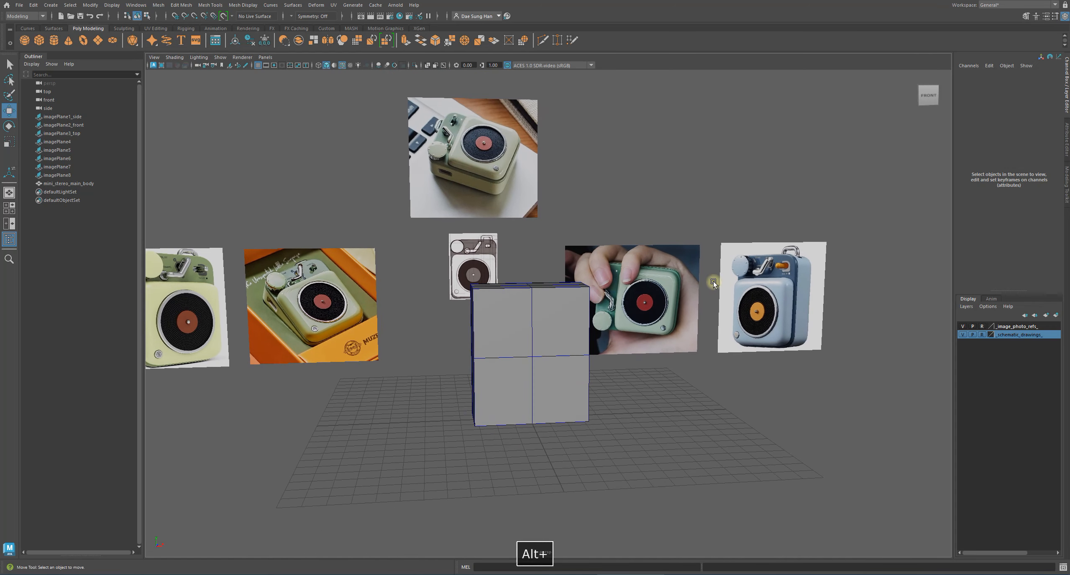
{"action": "left_click_drag", "start_coordinate": [345, 292], "coordinate": [517, 289], "text": "alt"}
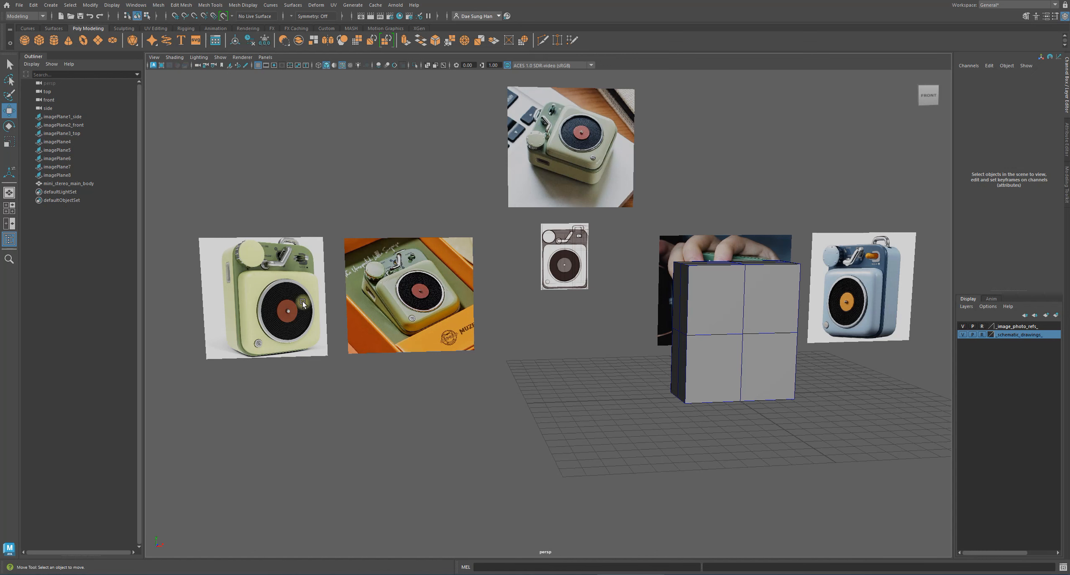
{"action": "left_click_drag", "start_coordinate": [570, 329], "coordinate": [521, 321], "text": "alt"}
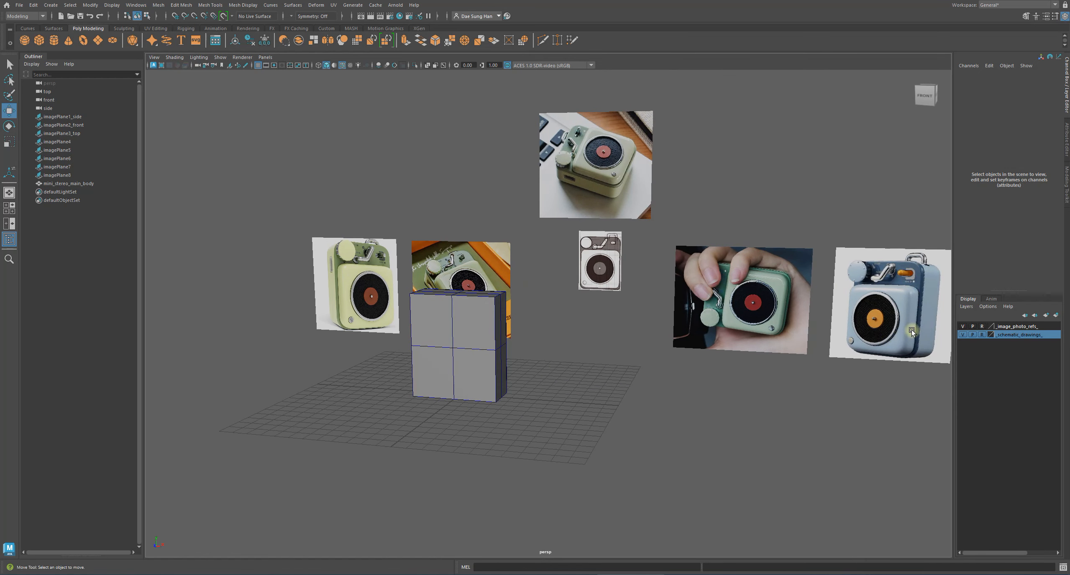
{"action": "key", "text": "space"}
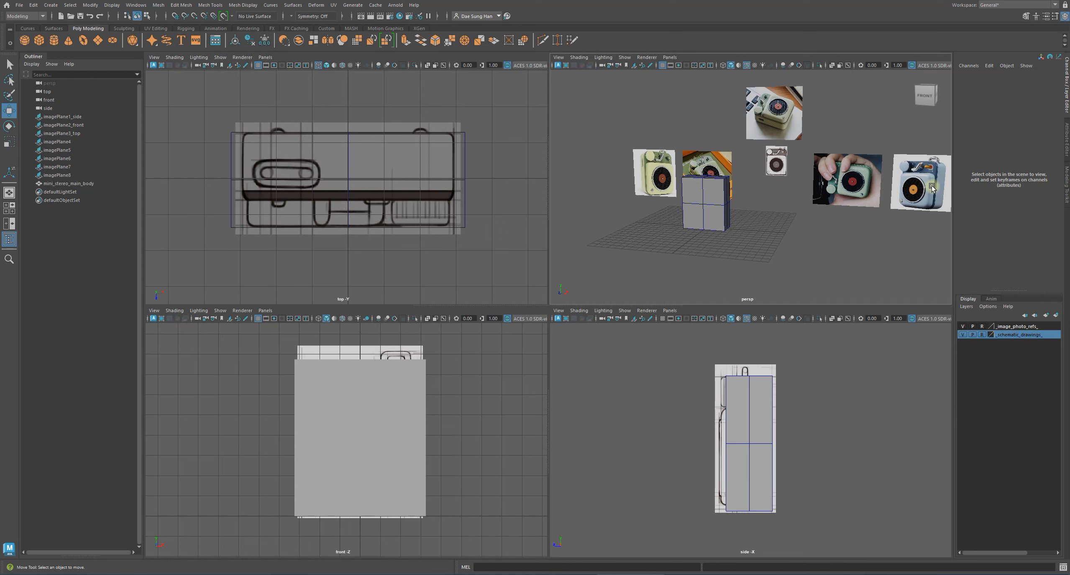
{"action": "left_click_drag", "start_coordinate": [754, 205], "coordinate": [834, 220], "text": "alt"}
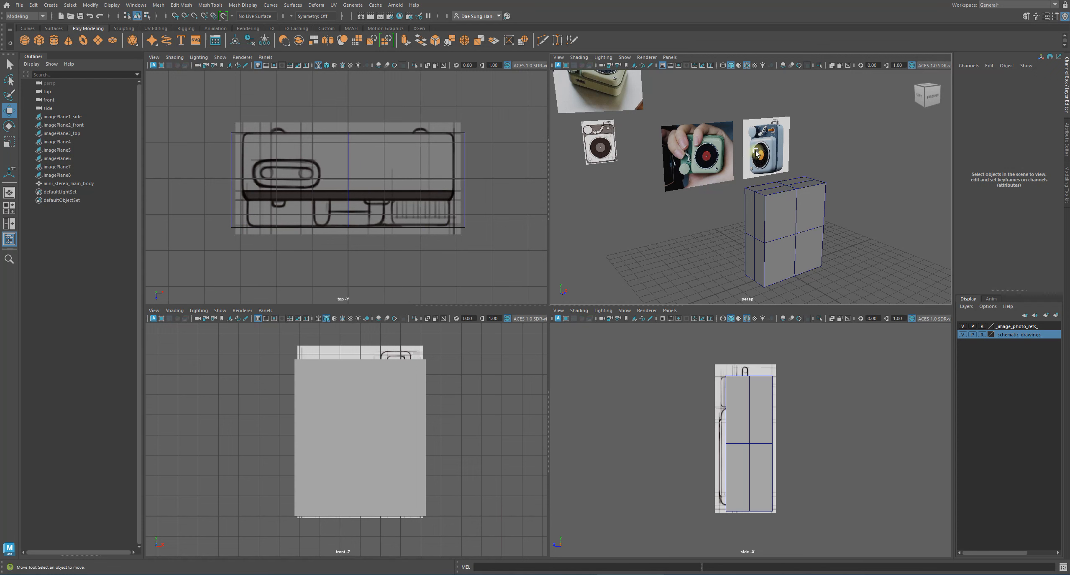
{"action": "key", "text": "space"}
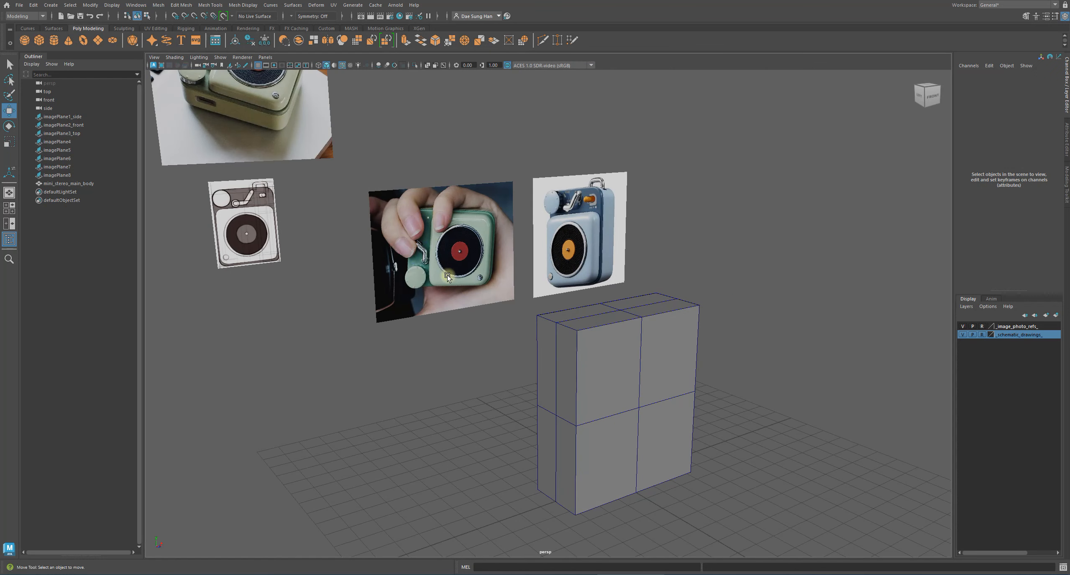
{"action": "left_click_drag", "start_coordinate": [332, 216], "coordinate": [364, 113], "text": "alt"}
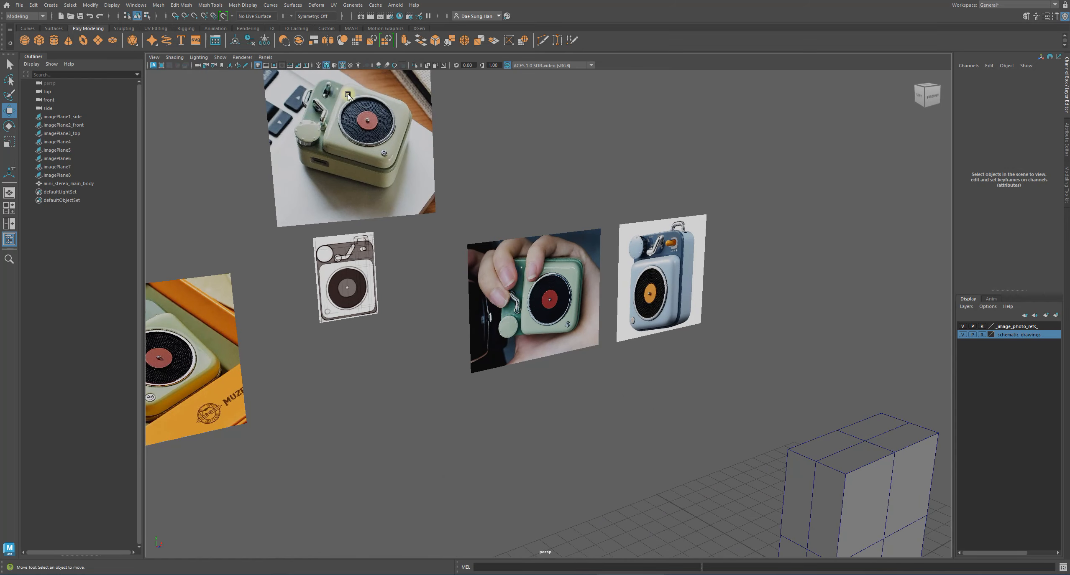
Step: Duplicate mini_stereo_main_body in place
{"action": "scroll", "coordinate": [349, 95], "scroll_direction": "down", "scroll_amount": 4}
{"action": "middle_click_drag", "start_coordinate": [830, 458], "coordinate": [464, 303], "text": "alt"}
{"action": "scroll", "coordinate": [774, 361], "scroll_direction": "up", "scroll_amount": 4}
{"action": "left_click", "coordinate": [760, 360]}
{"action": "key", "text": "w"}
{"action": "left_click_drag", "start_coordinate": [479, 260], "coordinate": [632, 288], "text": "alt"}
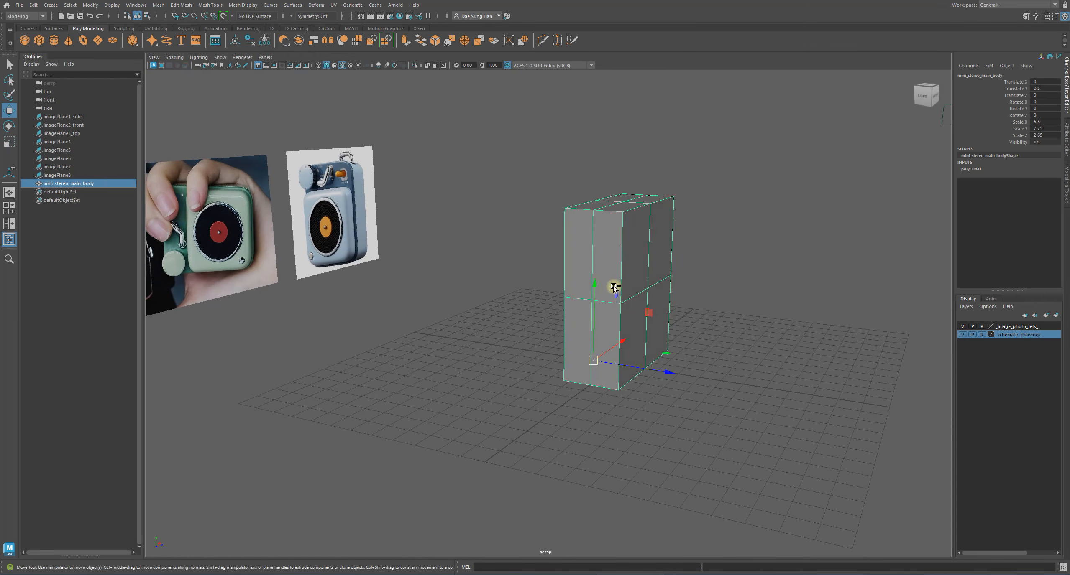
{"action": "key", "text": "ctrl+d"}
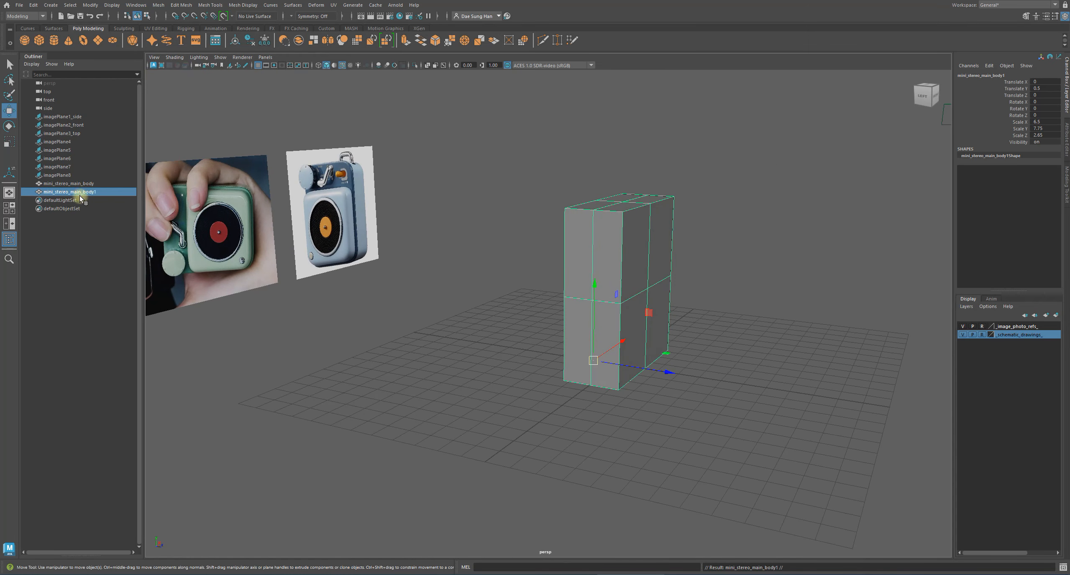
Step: Rename the duplicated block to mini_stereo_smaller_body
{"action": "double_click", "coordinate": [76, 192]}
{"action": "left_click_drag", "start_coordinate": [72, 193], "coordinate": [171, 187]}
{"action": "type", "text": "smaller "}
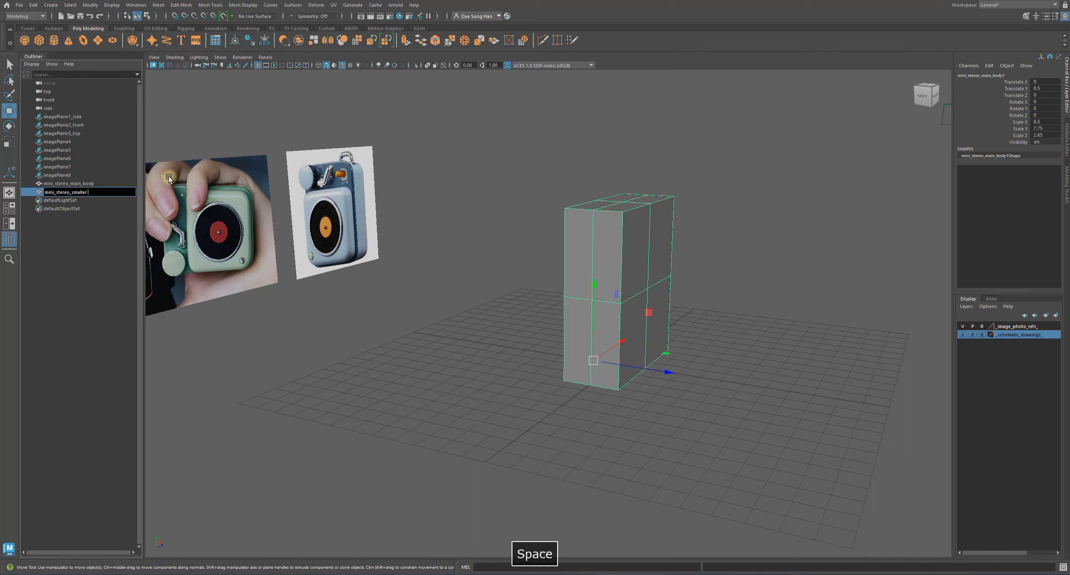
{"action": "type", "text": "body"}
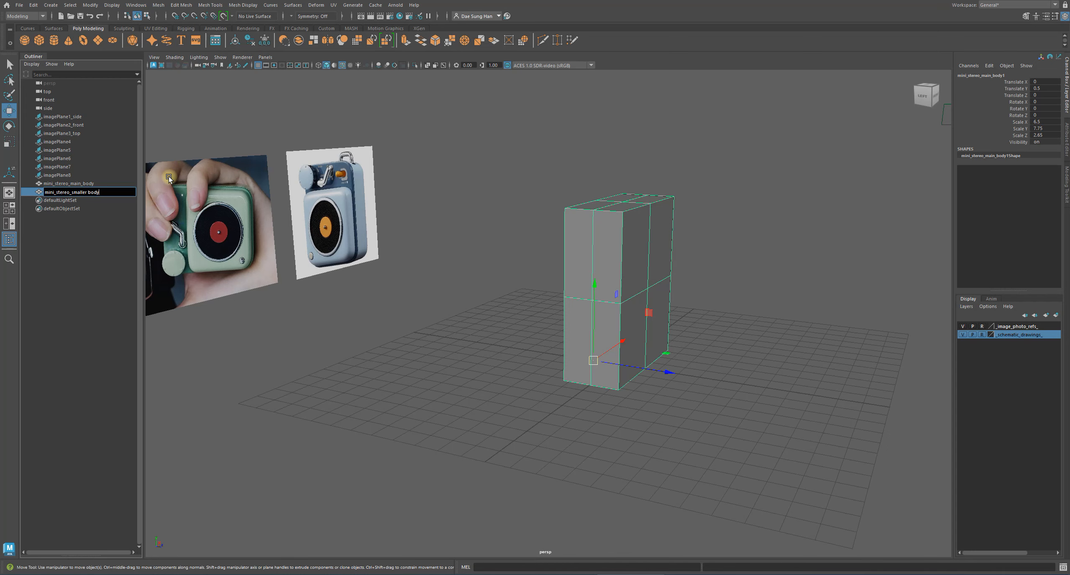
{"action": "key", "text": "Return"}
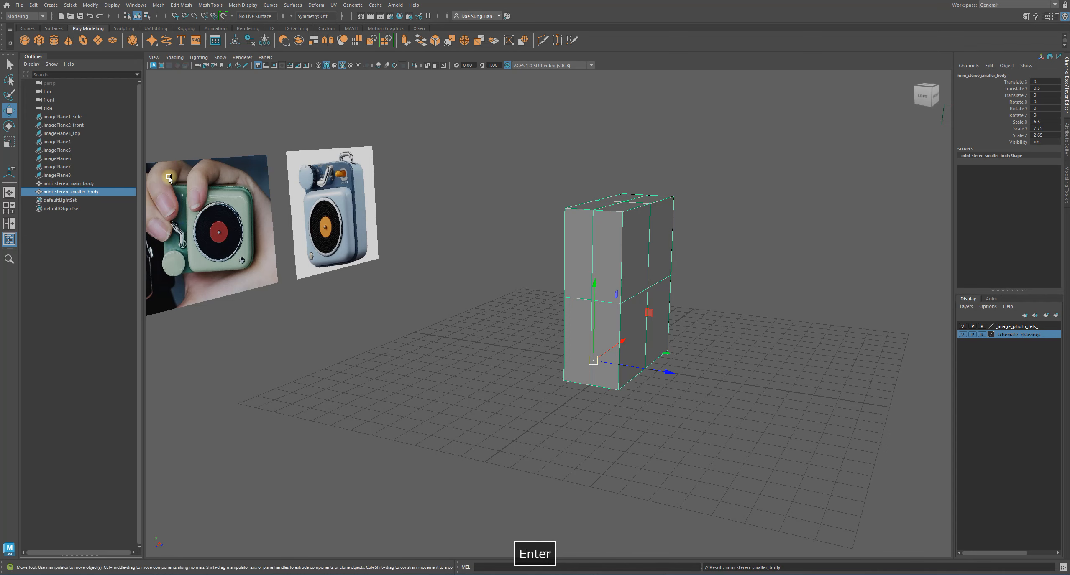
Step: Move mini_stereo_smaller_body forward along Z to about 3.29, clear of the main body's front face
{"action": "left_click_drag", "start_coordinate": [384, 164], "coordinate": [551, 366], "text": "alt"}
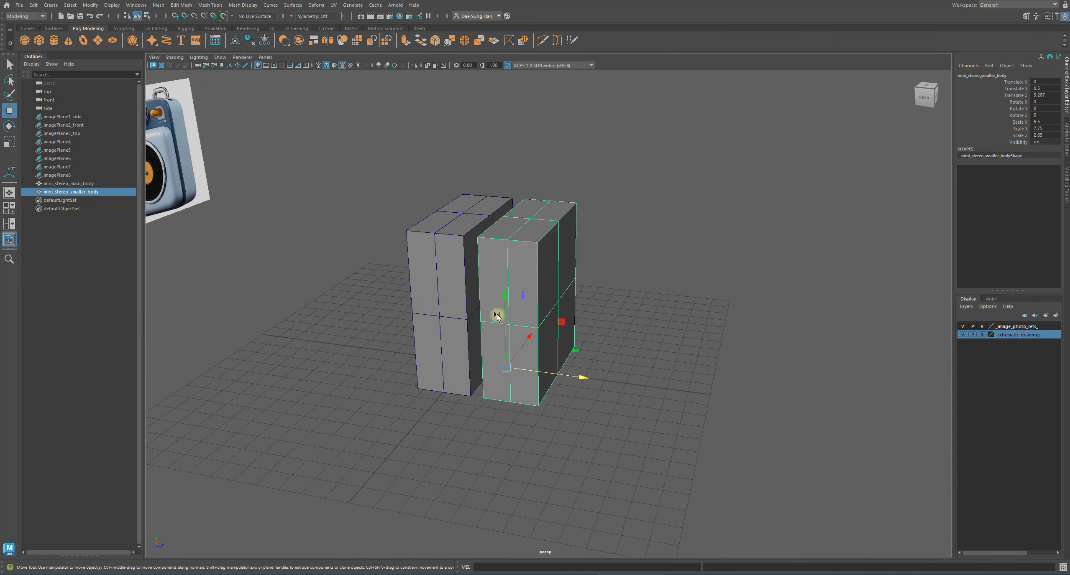
{"action": "left_click_drag", "start_coordinate": [498, 312], "coordinate": [545, 306], "text": "alt"}
{"action": "right_click_drag", "start_coordinate": [544, 305], "coordinate": [617, 354], "text": "alt"}
Step: Scale mini_stereo_smaller_body down uniformly to about 5.12 in X, 6.10 in Y and 2.09 in Z
{"action": "key", "text": "r"}
{"action": "left_click_drag", "start_coordinate": [617, 354], "coordinate": [584, 365], "text": "alt"}
{"action": "key", "text": "space"}
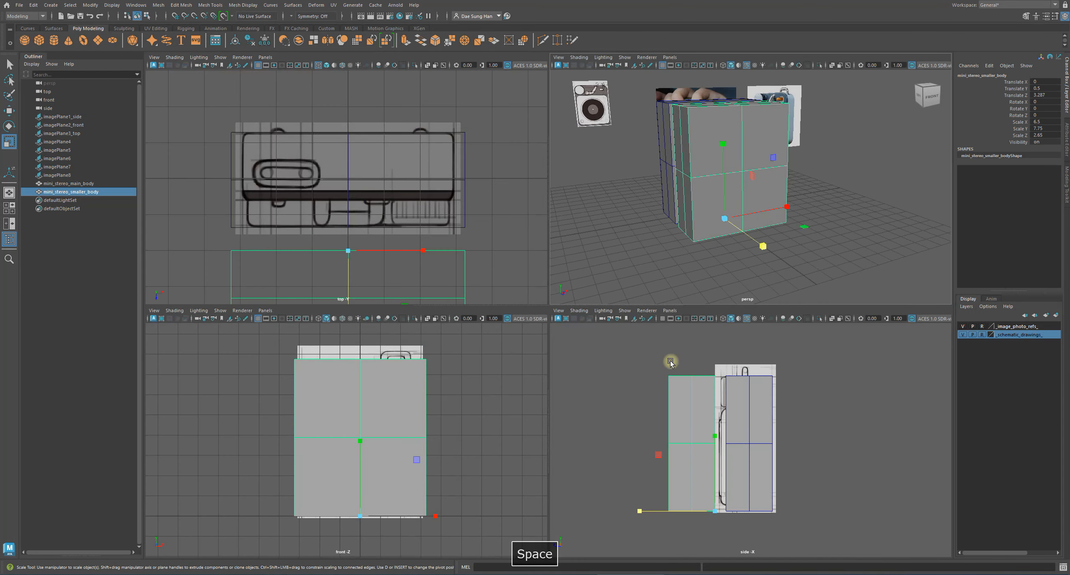
{"action": "left_click_drag", "start_coordinate": [674, 251], "coordinate": [807, 193], "text": "alt"}
{"action": "key", "text": "space"}
{"action": "left_click_drag", "start_coordinate": [710, 362], "coordinate": [630, 176], "text": "alt"}
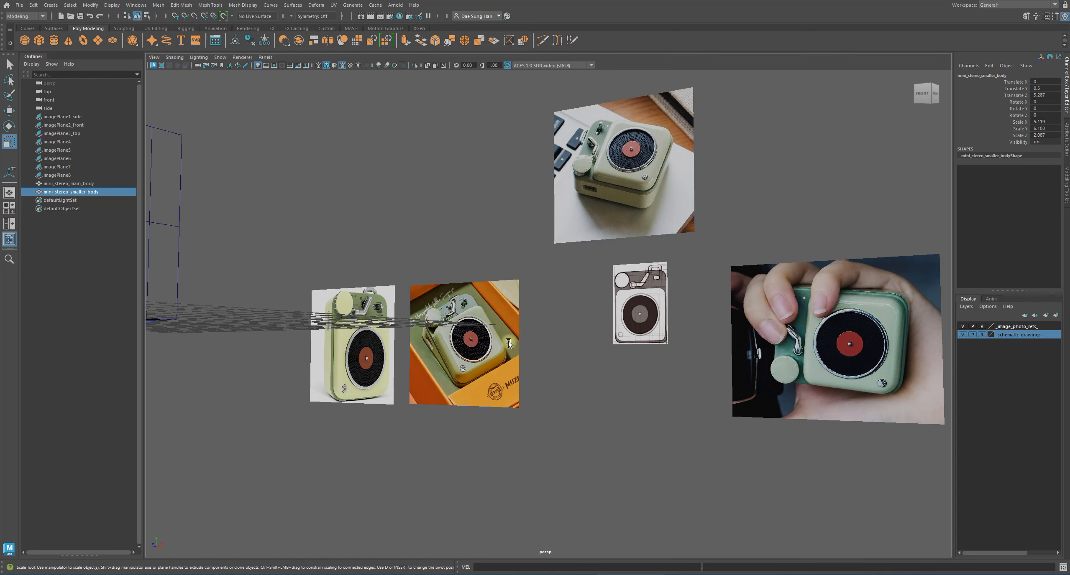
Step: Thin mini_stereo_smaller_body along Z to a scale of about 1.28, judging its depth by the reference photos
{"action": "left_click_drag", "start_coordinate": [384, 353], "coordinate": [271, 324], "text": "alt"}
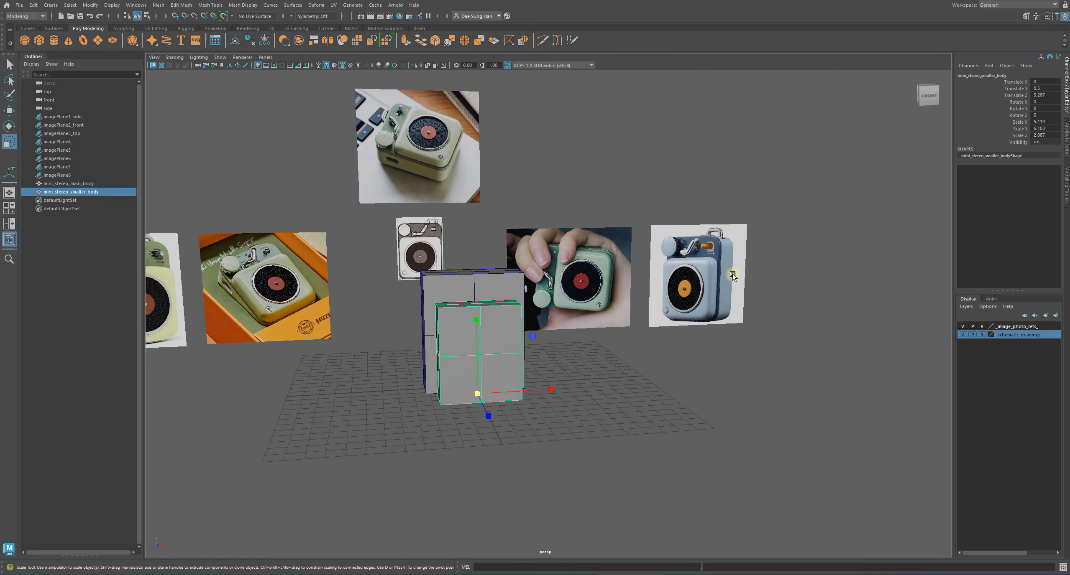
{"action": "left_click_drag", "start_coordinate": [444, 351], "coordinate": [505, 353], "text": "alt"}
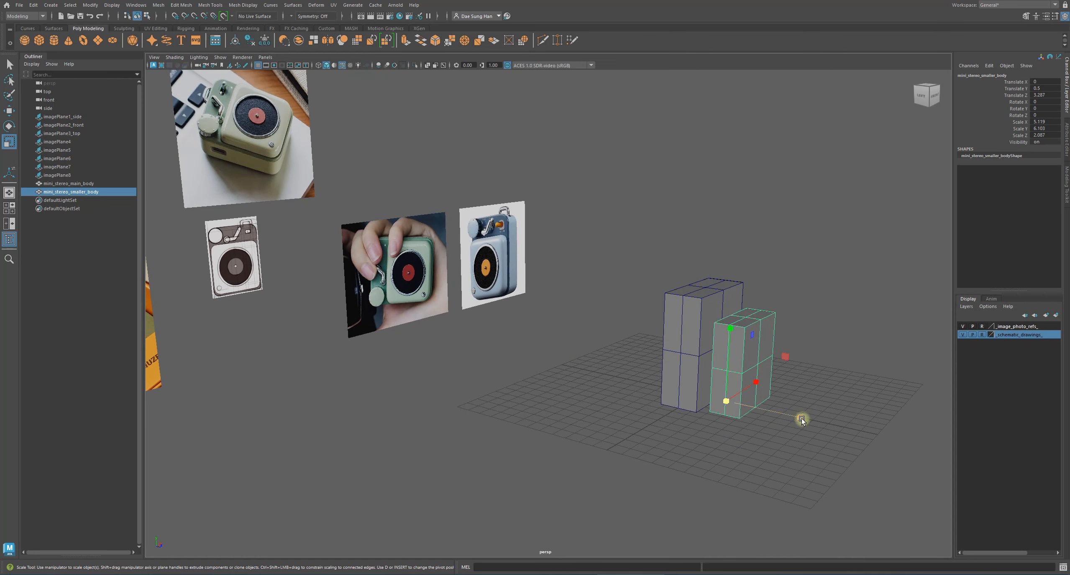
{"action": "left_click_drag", "start_coordinate": [801, 419], "coordinate": [603, 283]}
{"action": "middle_click_drag", "start_coordinate": [602, 282], "coordinate": [559, 305], "text": "alt"}
{"action": "right_click_drag", "start_coordinate": [559, 305], "coordinate": [810, 292], "text": "alt"}
{"action": "middle_click_drag", "start_coordinate": [532, 297], "coordinate": [786, 363], "text": "alt"}
{"action": "right_click_drag", "start_coordinate": [786, 363], "coordinate": [613, 311], "text": "alt"}
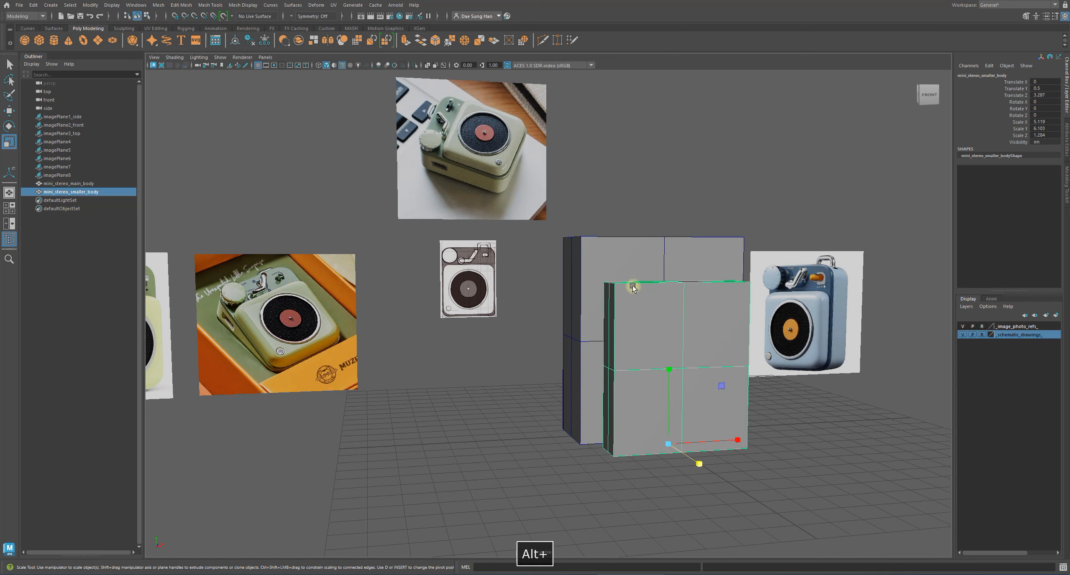
Step: Shorten mini_stereo_smaller_body along Y to a scale of about 5.9, matching the front panel height in the photos
{"action": "left_click_drag", "start_coordinate": [658, 238], "coordinate": [629, 272], "text": "alt"}
{"action": "middle_click_drag", "start_coordinate": [612, 238], "coordinate": [540, 291], "text": "alt"}
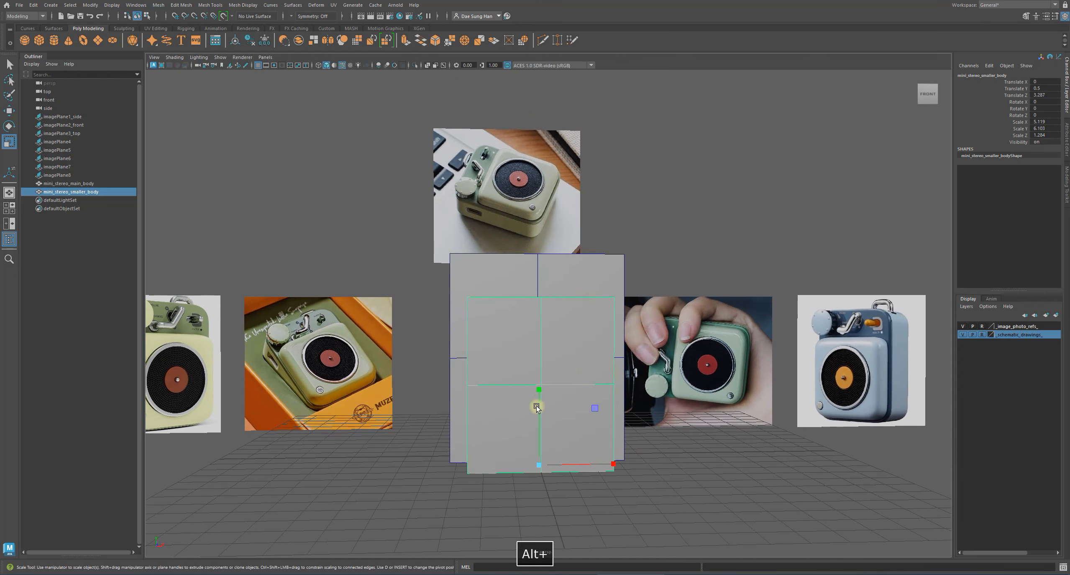
{"action": "left_click_drag", "start_coordinate": [538, 389], "coordinate": [545, 391]}
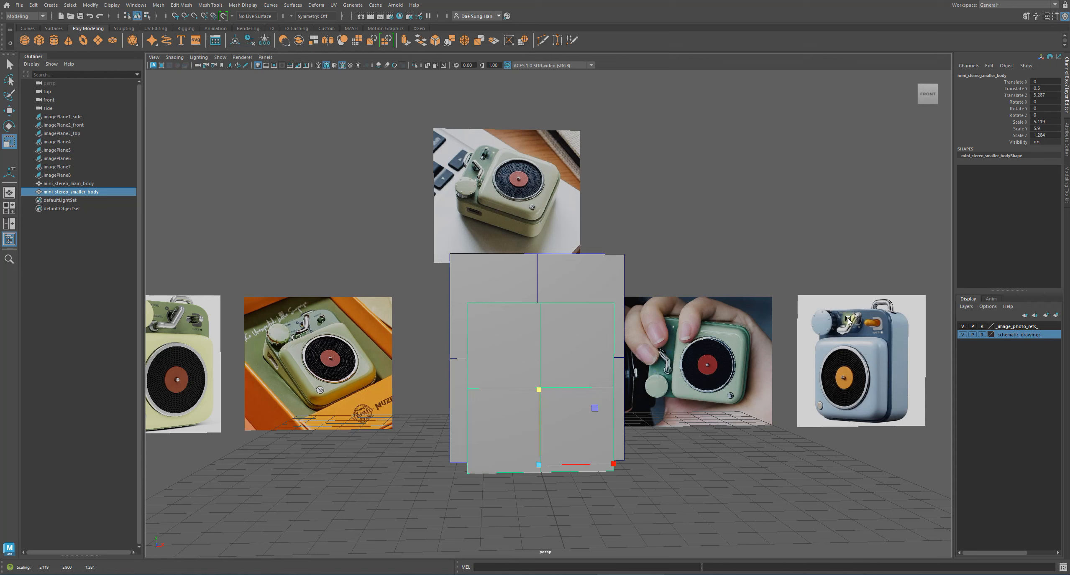
{"action": "left_click_drag", "start_coordinate": [332, 435], "coordinate": [512, 316], "text": "alt"}
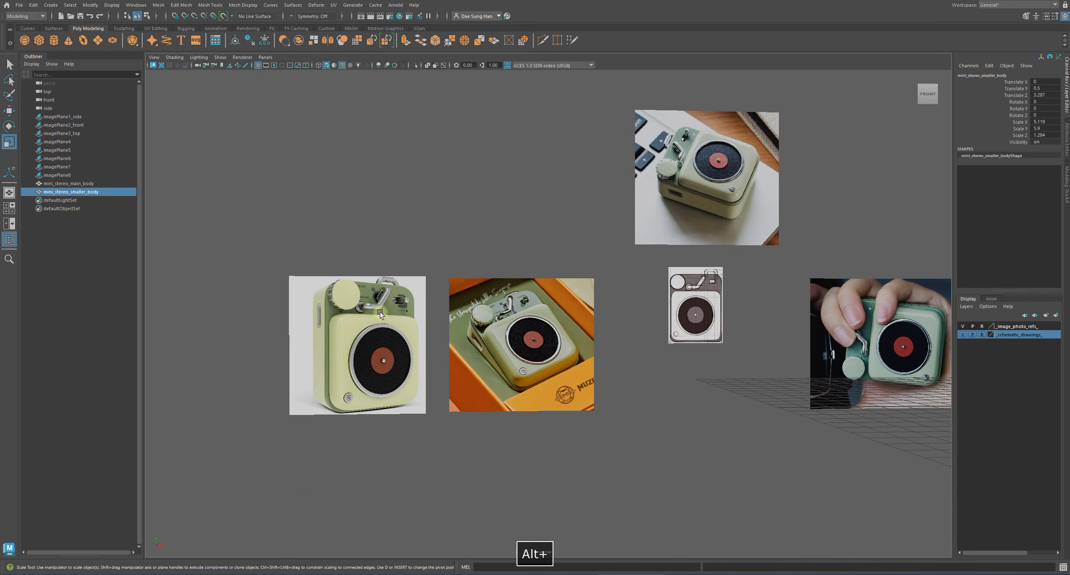
{"action": "left_click_drag", "start_coordinate": [379, 312], "coordinate": [176, 372], "text": "alt"}
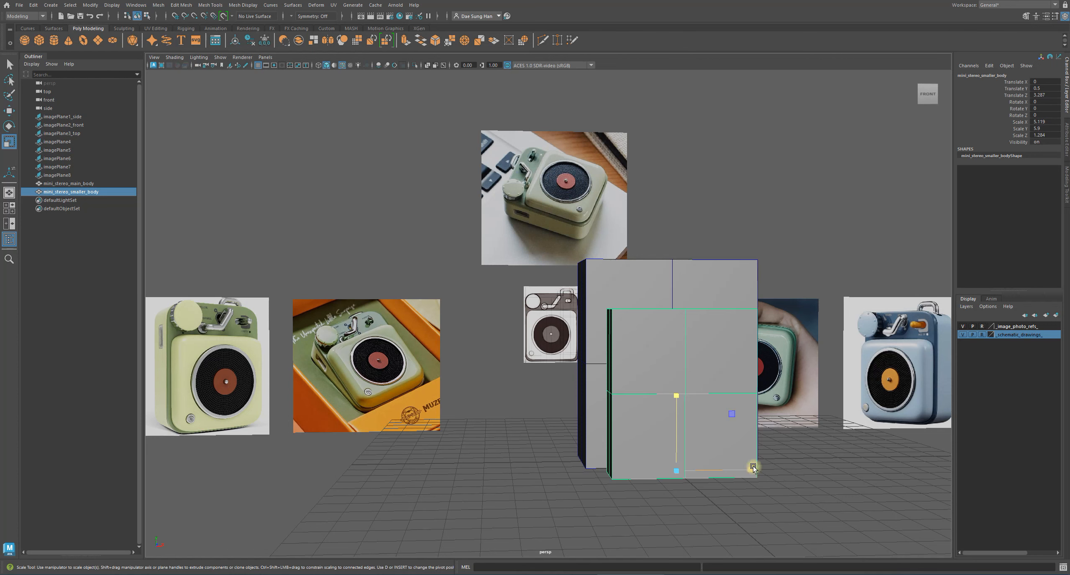
Step: Move mini_stereo_smaller_body back along Z to about 2.63, close against the main body's front face
{"action": "left_click_drag", "start_coordinate": [752, 471], "coordinate": [727, 415], "text": "alt"}
{"action": "key", "text": "w"}
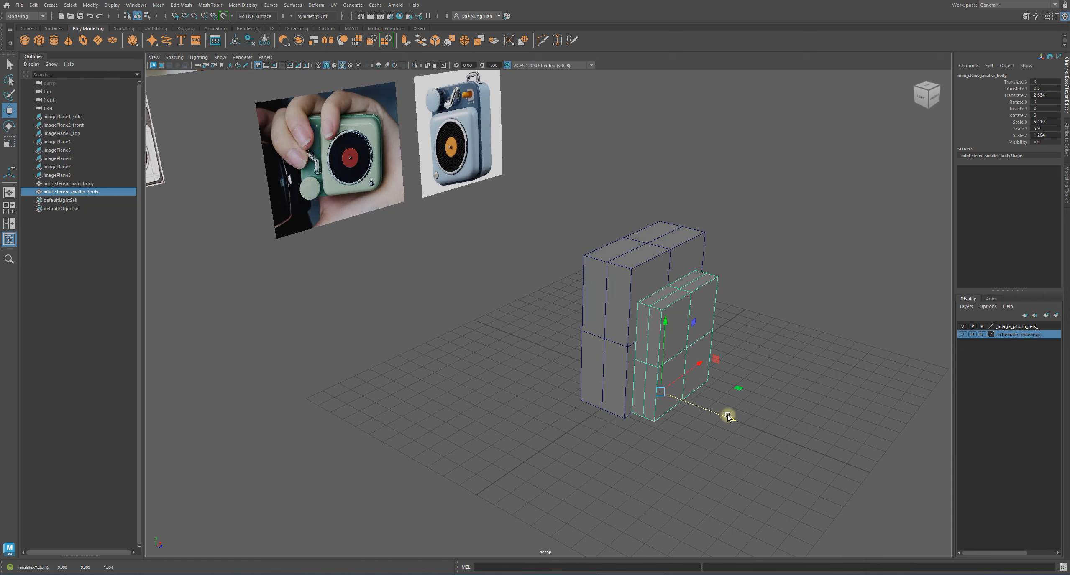
{"action": "left_click_drag", "start_coordinate": [628, 424], "coordinate": [559, 425], "text": "alt"}
{"action": "key", "text": "f"}
{"action": "left_click_drag", "start_coordinate": [671, 439], "coordinate": [596, 421], "text": "alt"}
Step: Widen mini_stereo_smaller_body along X to a scale of about 5.94, judging its side margins by the reference photos, and deselect it
{"action": "left_click_drag", "start_coordinate": [546, 520], "coordinate": [555, 349], "text": "alt"}
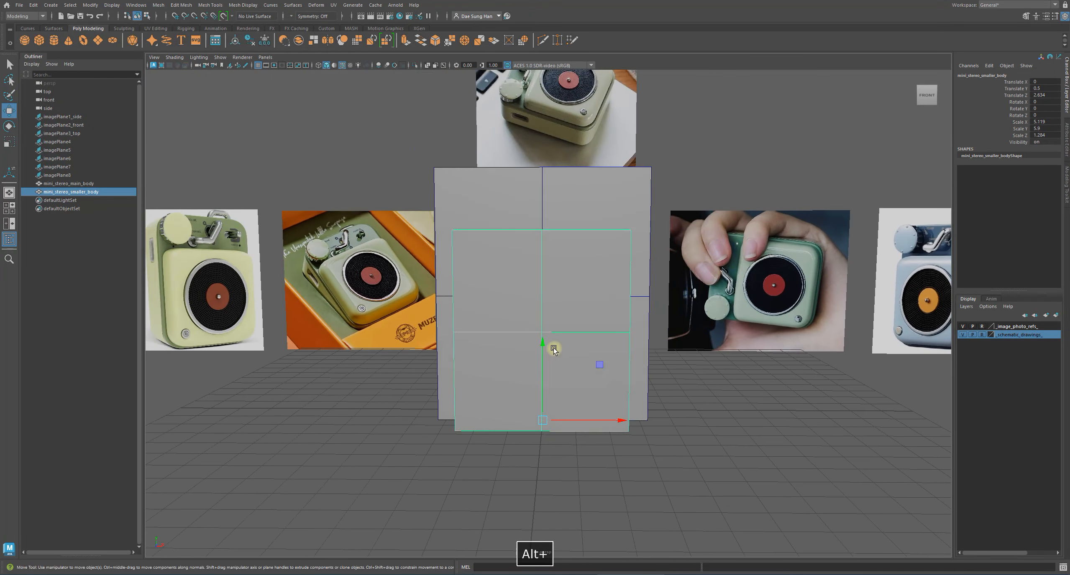
{"action": "key", "text": "r"}
{"action": "left_click_drag", "start_coordinate": [601, 402], "coordinate": [167, 249], "text": "alt"}
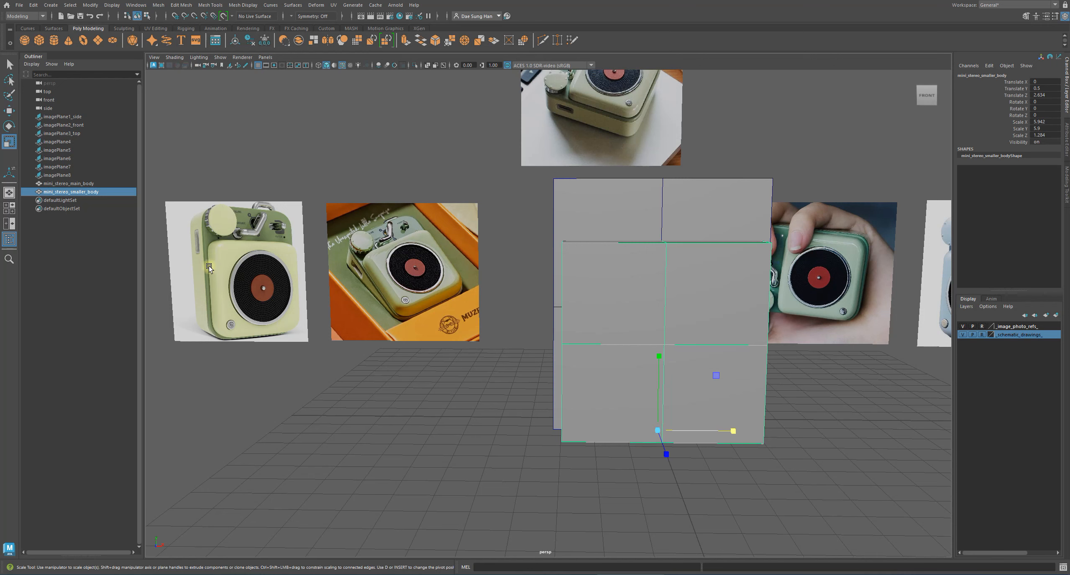
{"action": "left_click_drag", "start_coordinate": [210, 266], "coordinate": [633, 327], "text": "alt"}
{"action": "right_click_drag", "start_coordinate": [551, 296], "coordinate": [628, 303], "text": "alt"}
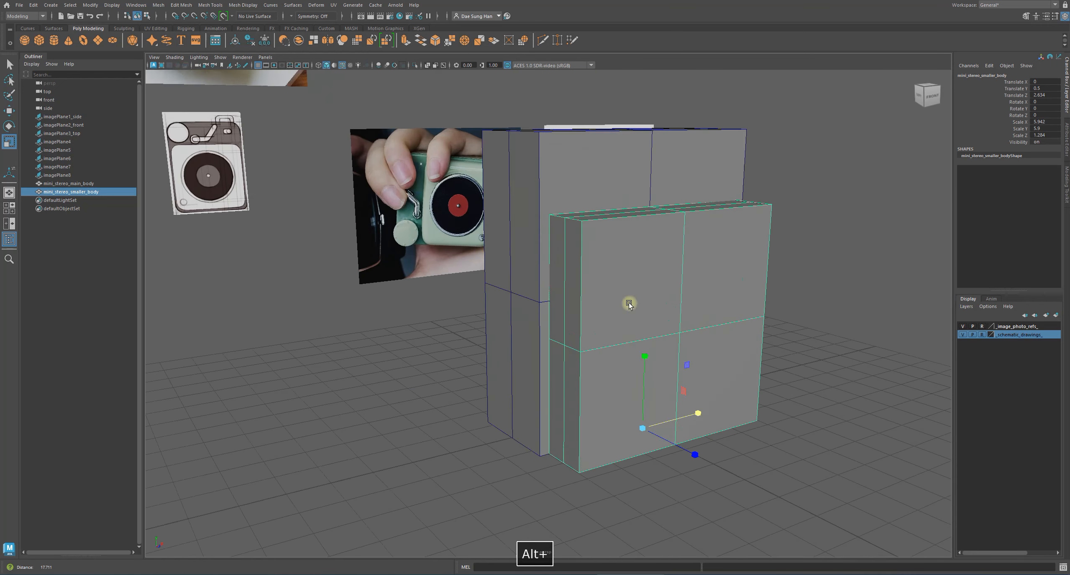
{"action": "left_click_drag", "start_coordinate": [629, 303], "coordinate": [513, 291], "text": "alt"}
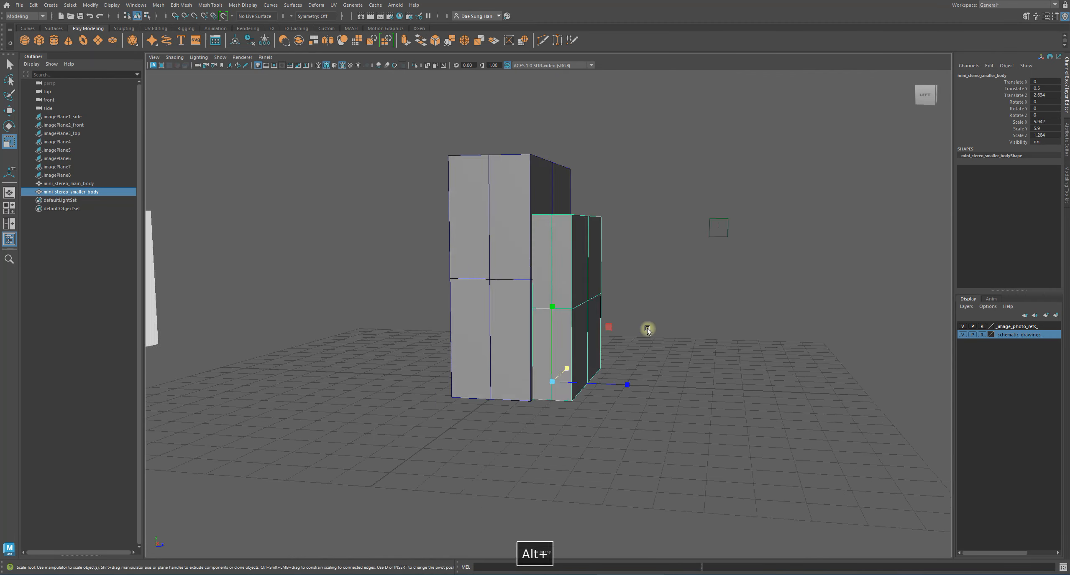
{"action": "left_click_drag", "start_coordinate": [701, 330], "coordinate": [418, 447], "text": "alt"}
{"action": "left_click", "coordinate": [425, 389]}
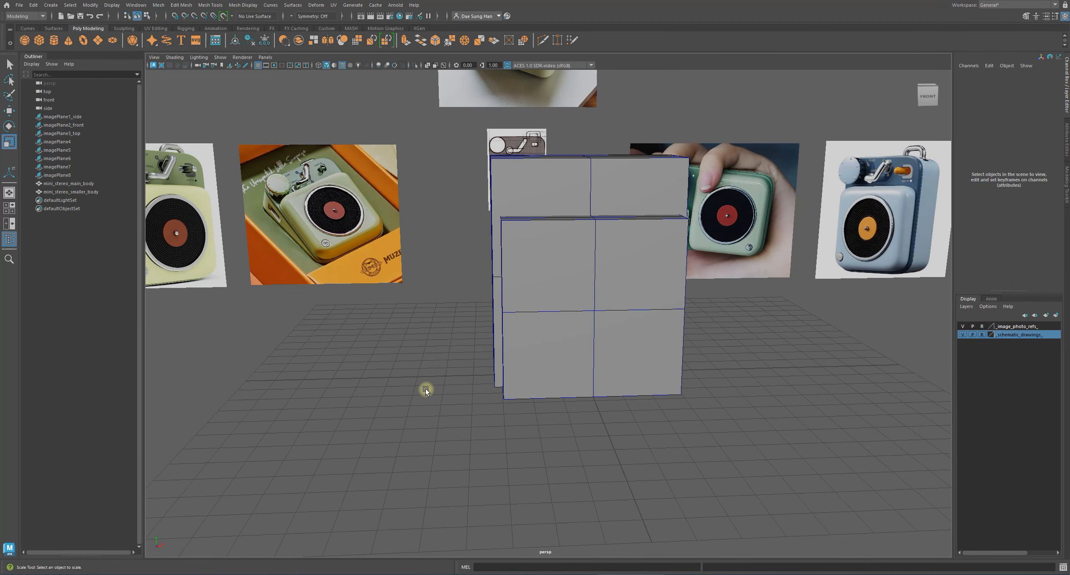
Step: Duplicate imagePlane5, the reference photo of the speaker in the orange box
{"action": "right_click_drag", "start_coordinate": [284, 200], "coordinate": [387, 232], "text": "alt"}
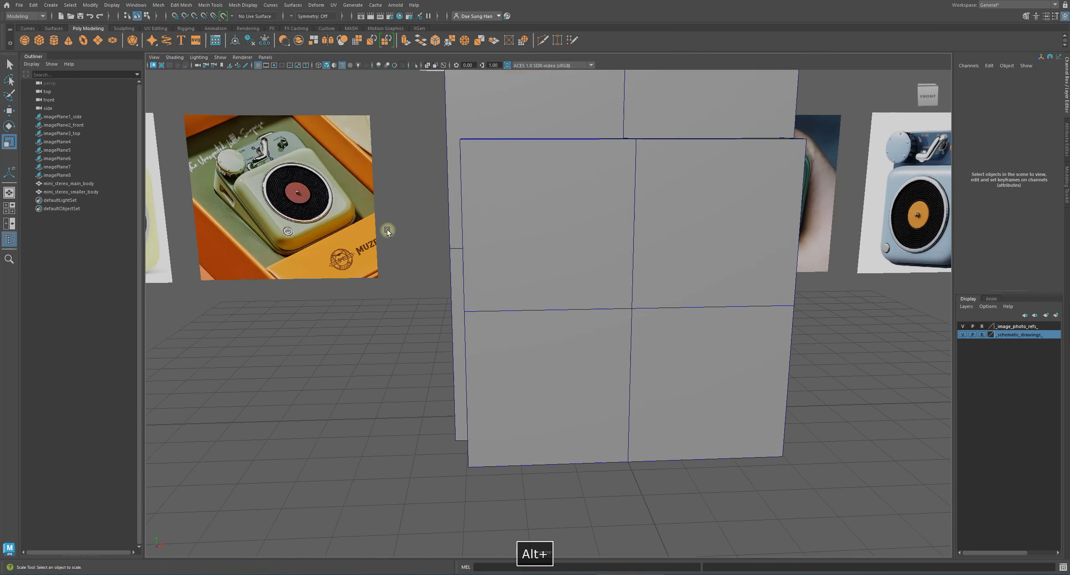
{"action": "right_click_drag", "start_coordinate": [289, 211], "coordinate": [225, 207], "text": "alt"}
{"action": "middle_click_drag", "start_coordinate": [224, 207], "coordinate": [396, 274], "text": "alt"}
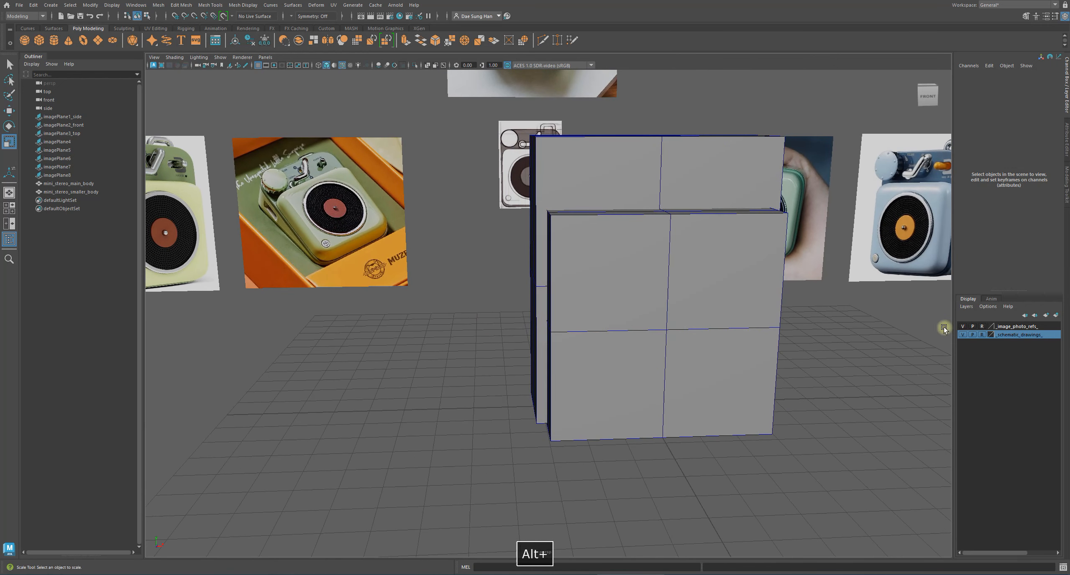
{"action": "left_click", "coordinate": [353, 220]}
{"action": "right_click_drag", "start_coordinate": [555, 303], "coordinate": [537, 292], "text": "alt"}
{"action": "key", "text": "w"}
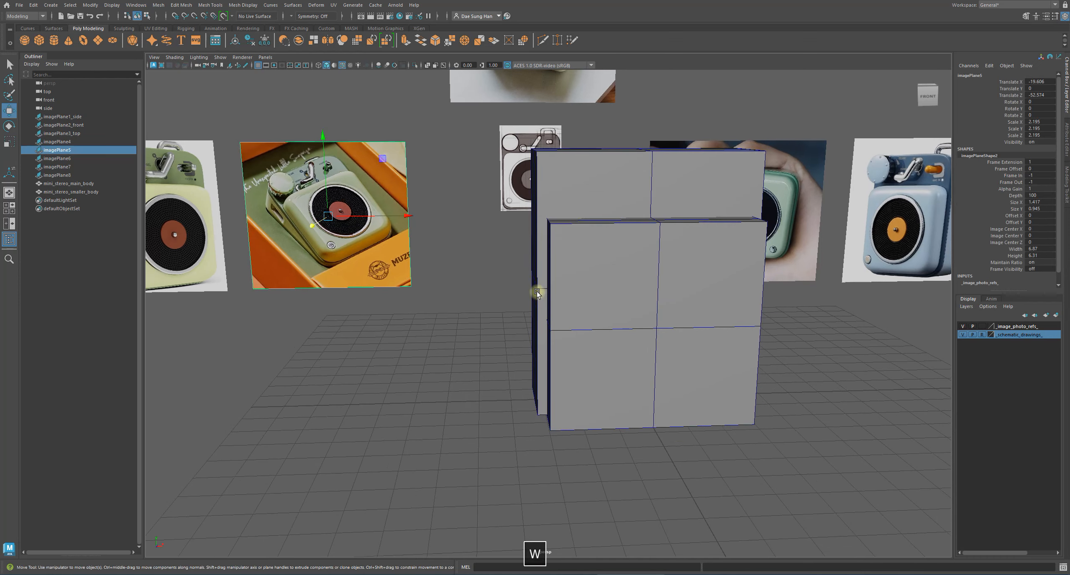
{"action": "left_click_drag", "start_coordinate": [462, 282], "coordinate": [389, 252], "text": "alt"}
{"action": "key", "text": "ctrl+d"}
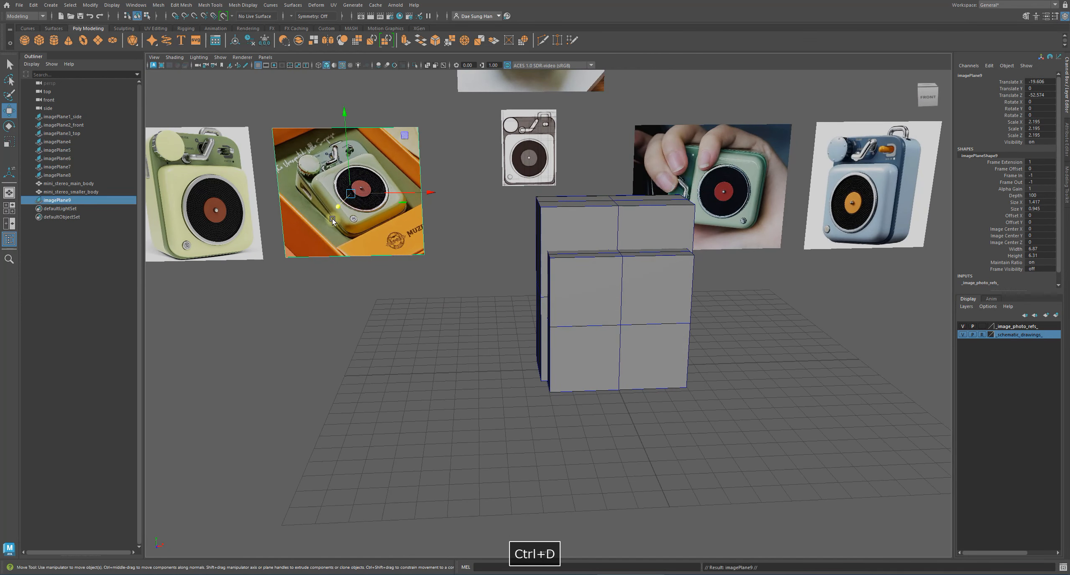
Step: Move the duplicated photo plane forward beside the two bodies, to about X -11.47, Y 5.57, Z -5.99, and deselect it
{"action": "left_click_drag", "start_coordinate": [334, 223], "coordinate": [355, 225], "text": "alt"}
{"action": "right_click_drag", "start_coordinate": [282, 228], "coordinate": [314, 253], "text": "alt"}
{"action": "middle_click_drag", "start_coordinate": [314, 253], "coordinate": [456, 280], "text": "alt"}
{"action": "left_click_drag", "start_coordinate": [297, 226], "coordinate": [583, 411]}
{"action": "left_click_drag", "start_coordinate": [464, 348], "coordinate": [400, 164]}
{"action": "left_click", "coordinate": [613, 400]}
{"action": "left_click_drag", "start_coordinate": [612, 399], "coordinate": [370, 328], "text": "alt"}
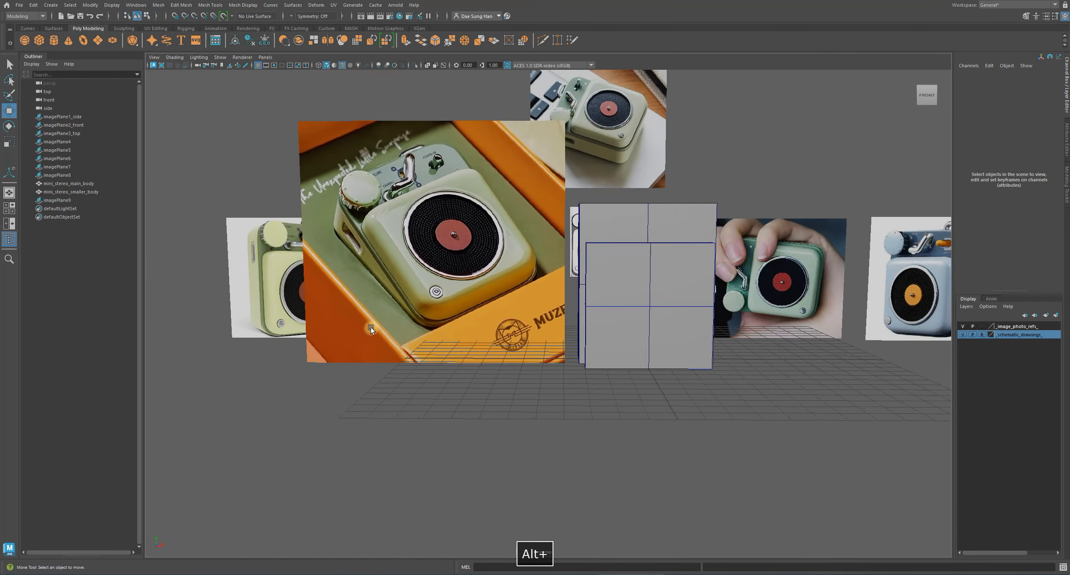
Step: Widen mini_stereo_smaller_body along X to a scale of about 6.03, judging its side margins by the enlarged photo
{"action": "right_click_drag", "start_coordinate": [370, 328], "coordinate": [395, 321], "text": "alt"}
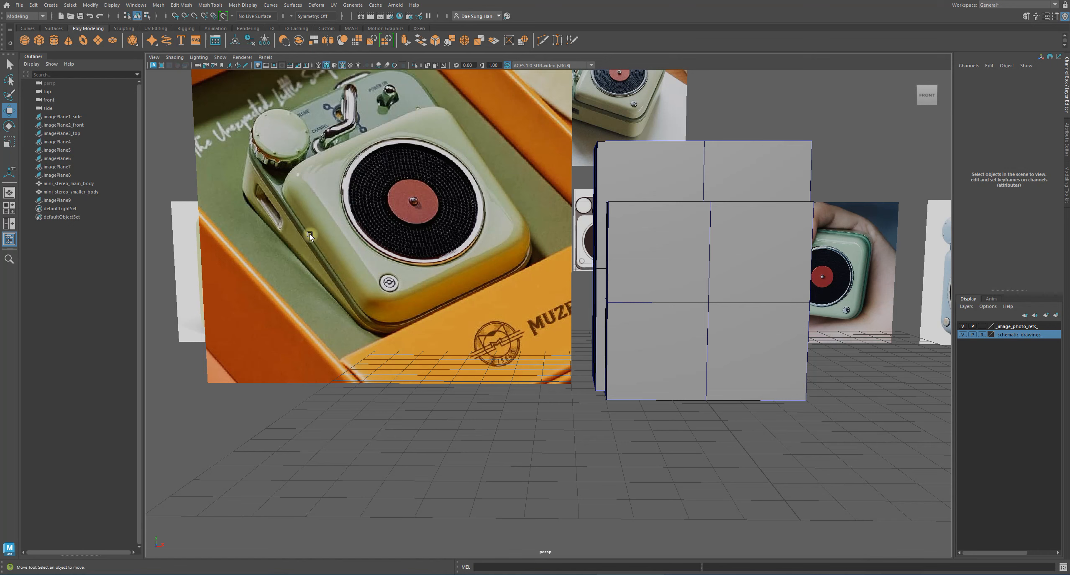
{"action": "mouse_move", "coordinate": [699, 281]}
{"action": "left_mouse_down", "text": "alt"}
{"action": "mouse_move", "coordinate": [713, 305]}
{"action": "mouse_move", "coordinate": [702, 296]}
{"action": "left_mouse_up", "text": "alt"}
{"action": "left_click", "coordinate": [722, 332]}
{"action": "key", "text": "r"}
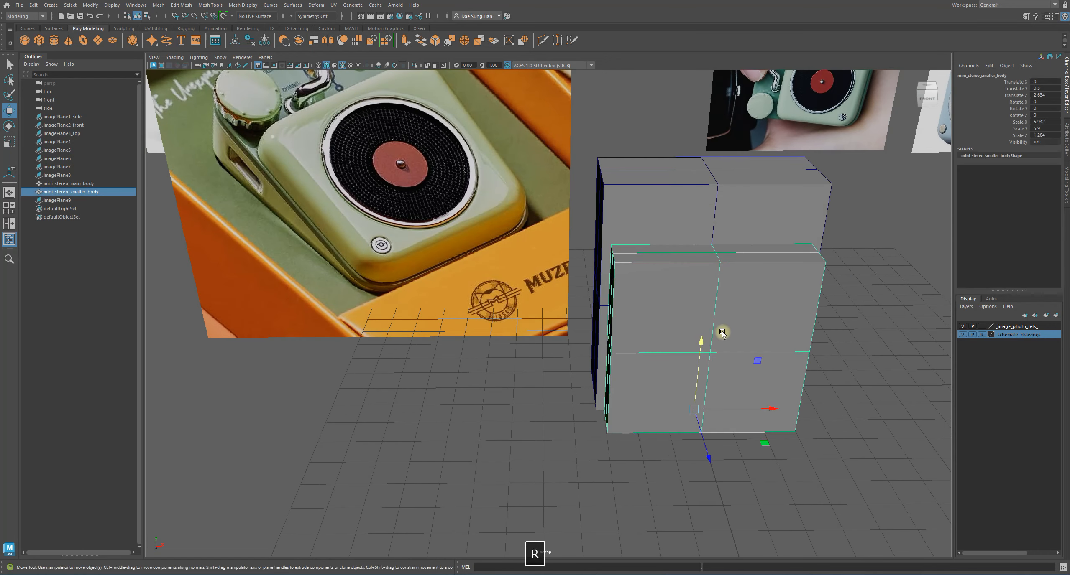
{"action": "left_click_drag", "start_coordinate": [722, 332], "coordinate": [735, 364], "text": "alt"}
{"action": "left_click_drag", "start_coordinate": [772, 398], "coordinate": [770, 395]}
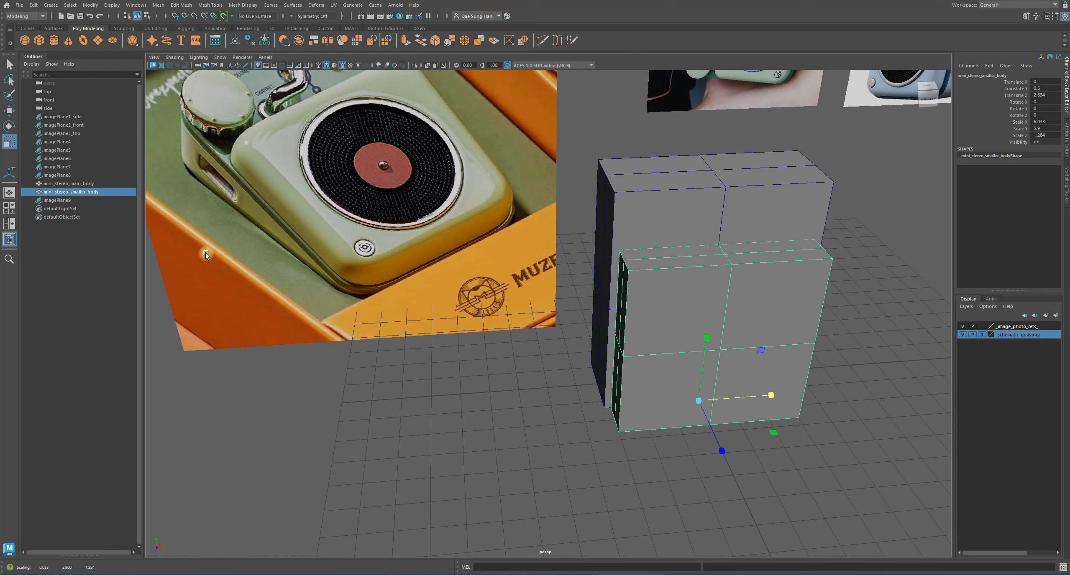
{"action": "left_click_drag", "start_coordinate": [216, 182], "coordinate": [222, 152], "text": "alt"}
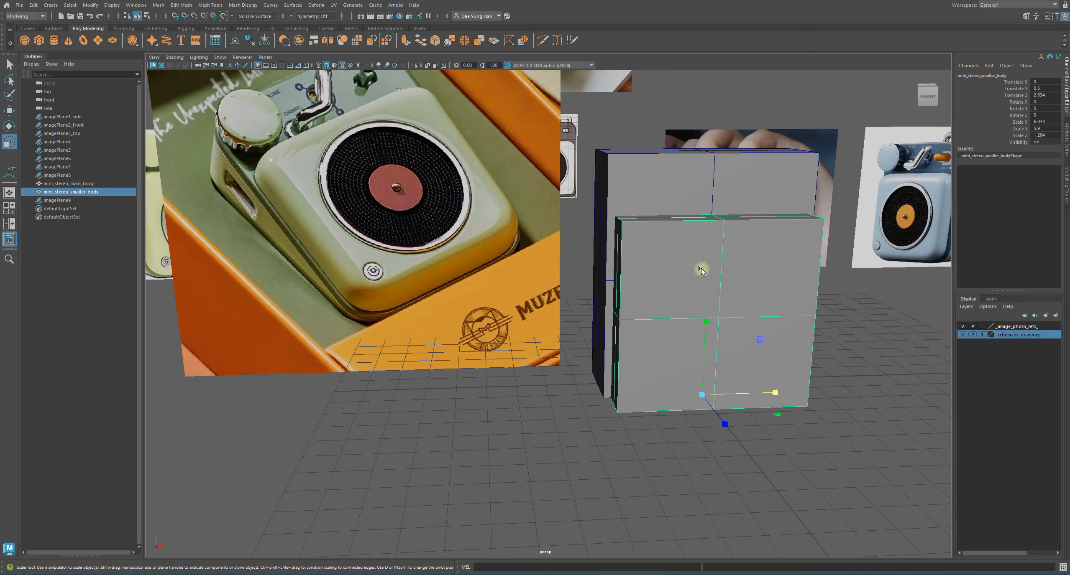
Step: Compare the smaller body's width and placement with the top blueprint and the photos in the four-view layout
{"action": "right_click_drag", "start_coordinate": [701, 269], "coordinate": [707, 276], "text": "alt"}
{"action": "left_click_drag", "start_coordinate": [707, 276], "coordinate": [709, 281], "text": "alt"}
{"action": "key", "text": "space"}
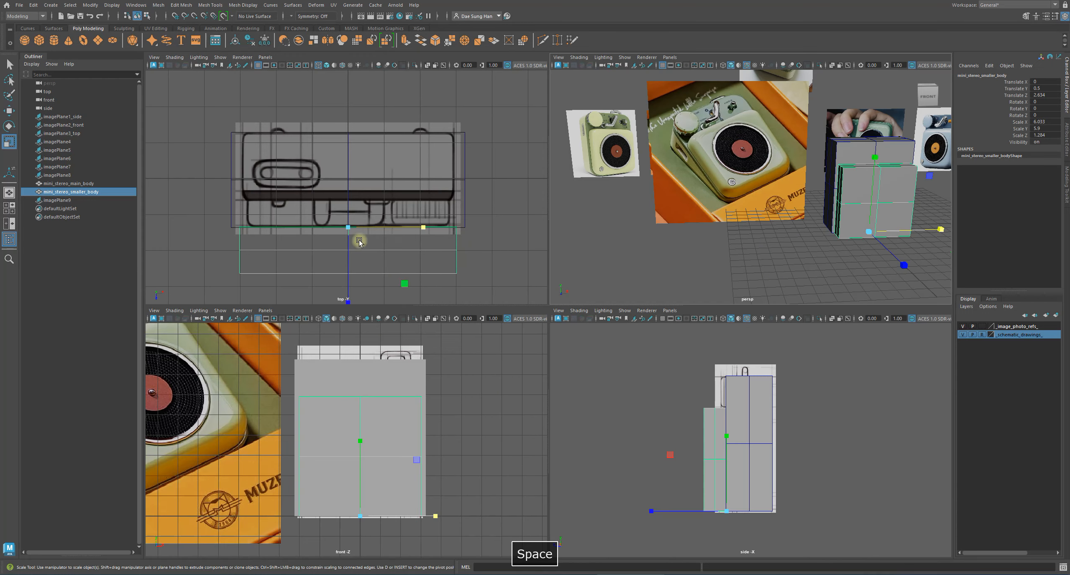
{"action": "middle_click_drag", "start_coordinate": [236, 144], "coordinate": [294, 156], "text": "alt"}
{"action": "right_click_drag", "start_coordinate": [294, 156], "coordinate": [401, 159], "text": "alt"}
{"action": "middle_click_drag", "start_coordinate": [207, 217], "coordinate": [349, 169], "text": "alt"}
{"action": "right_click_drag", "start_coordinate": [349, 169], "coordinate": [373, 176], "text": "alt"}
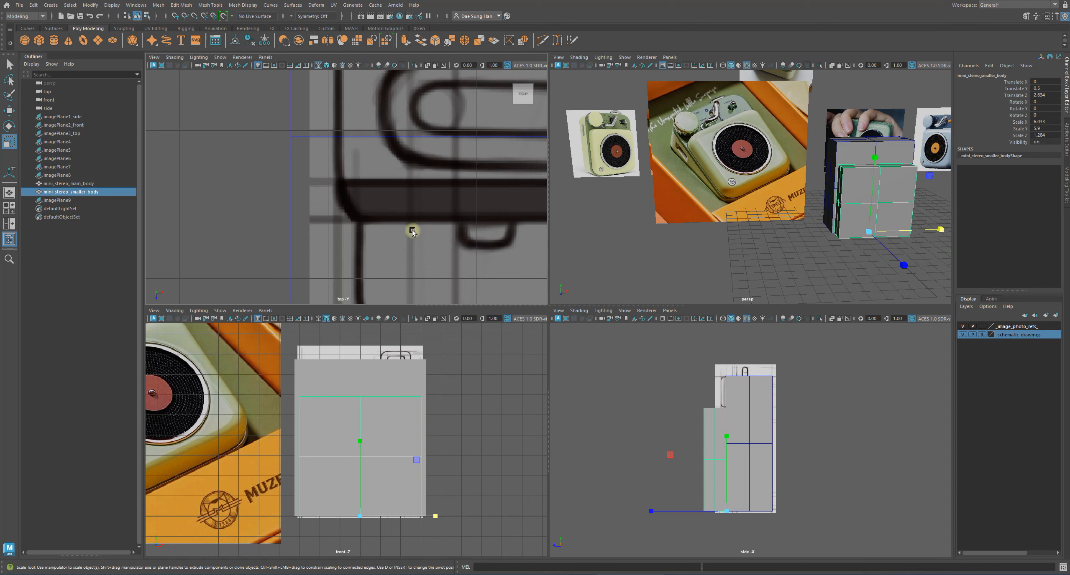
{"action": "right_click_drag", "start_coordinate": [466, 202], "coordinate": [444, 201], "text": "alt"}
{"action": "left_click_drag", "start_coordinate": [869, 175], "coordinate": [745, 204], "text": "alt"}
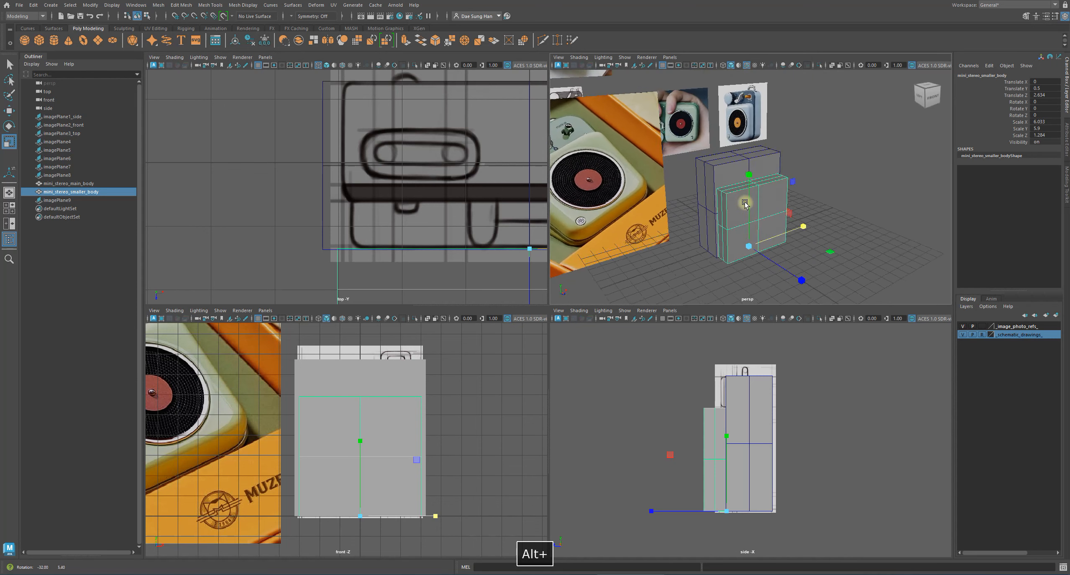
{"action": "right_click_drag", "start_coordinate": [745, 203], "coordinate": [756, 202], "text": "alt"}
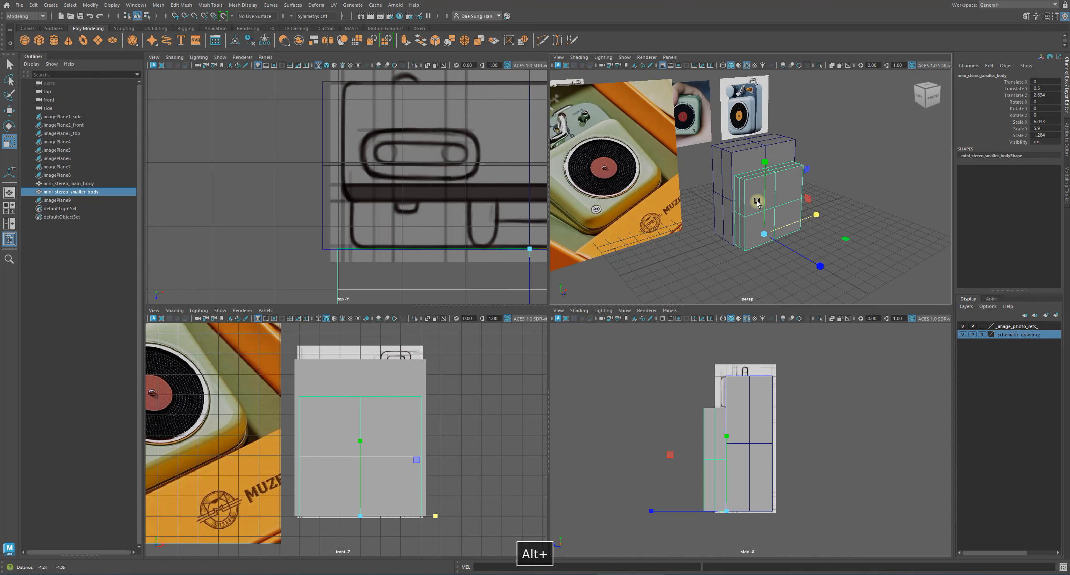
{"action": "key", "text": "space"}
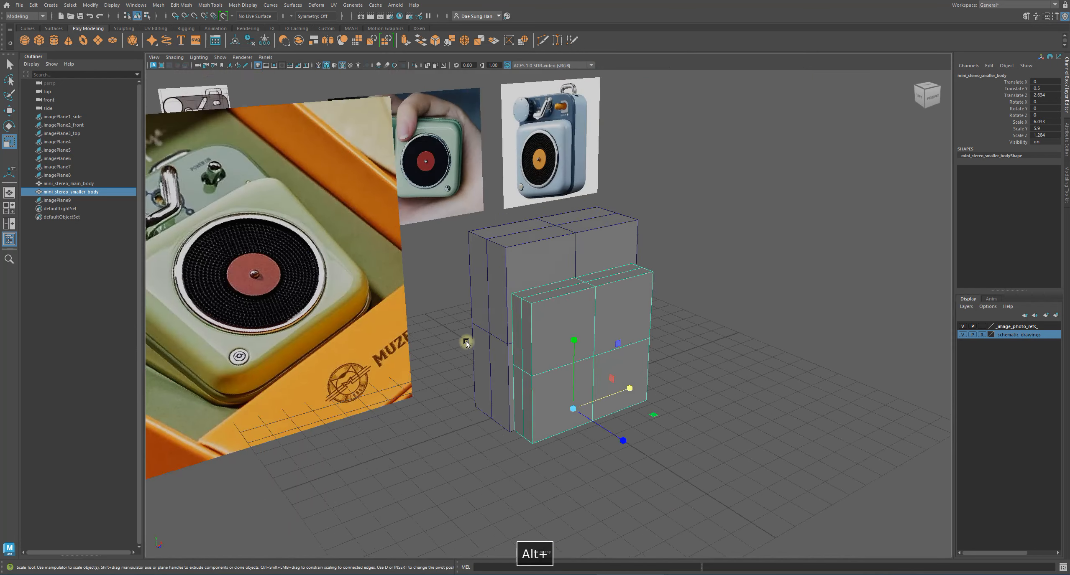
Step: Slightly adjust the scale of mini_stereo_smaller_body against the main body and the enlarged photo, and deselect it
{"action": "left_click_drag", "start_coordinate": [465, 342], "coordinate": [477, 326], "text": "alt"}
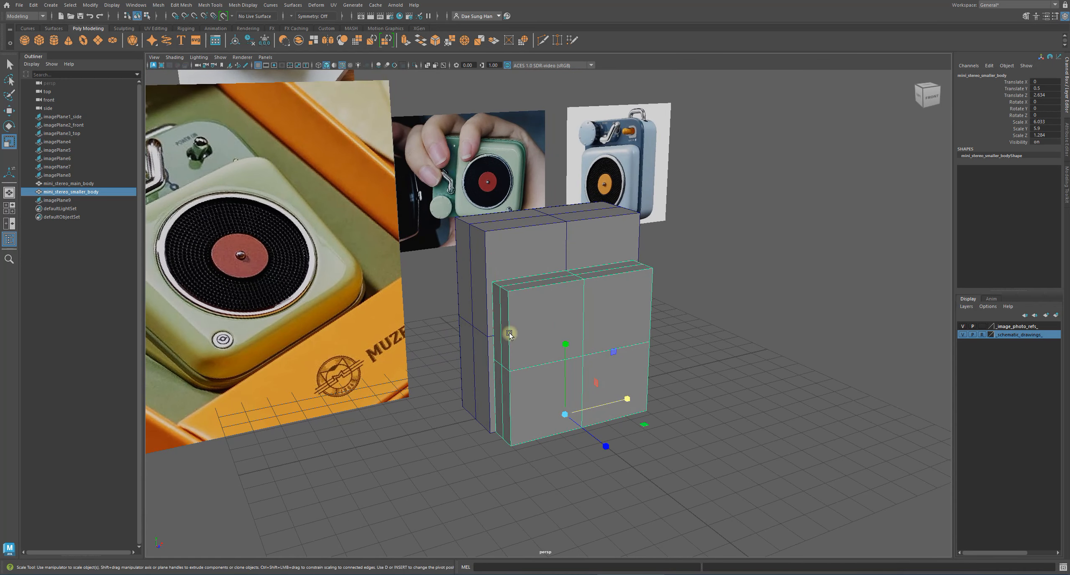
{"action": "middle_click_drag", "start_coordinate": [507, 339], "coordinate": [560, 278], "text": "alt"}
{"action": "right_click_drag", "start_coordinate": [560, 278], "coordinate": [630, 354], "text": "alt"}
{"action": "left_click_drag", "start_coordinate": [630, 355], "coordinate": [620, 365], "text": "alt"}
{"action": "left_click_drag", "start_coordinate": [807, 333], "coordinate": [578, 339], "text": "alt"}
{"action": "key", "text": "w"}
{"action": "left_click_drag", "start_coordinate": [500, 350], "coordinate": [604, 332], "text": "alt"}
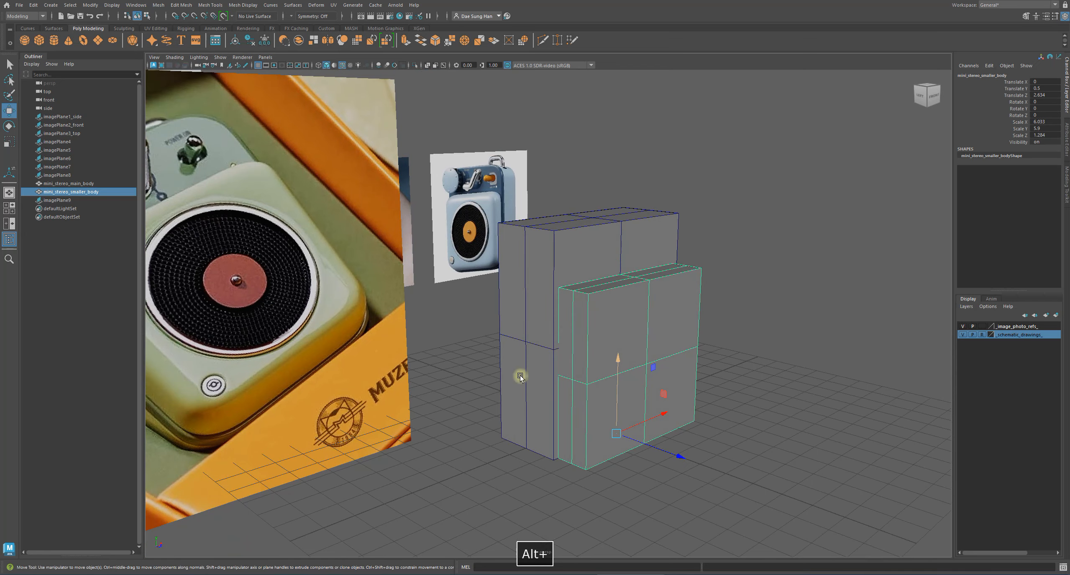
{"action": "left_click_drag", "start_coordinate": [520, 376], "coordinate": [554, 397], "text": "alt"}
{"action": "middle_click_drag", "start_coordinate": [474, 340], "coordinate": [518, 307], "text": "alt"}
{"action": "right_click_drag", "start_coordinate": [527, 311], "coordinate": [671, 356], "text": "alt"}
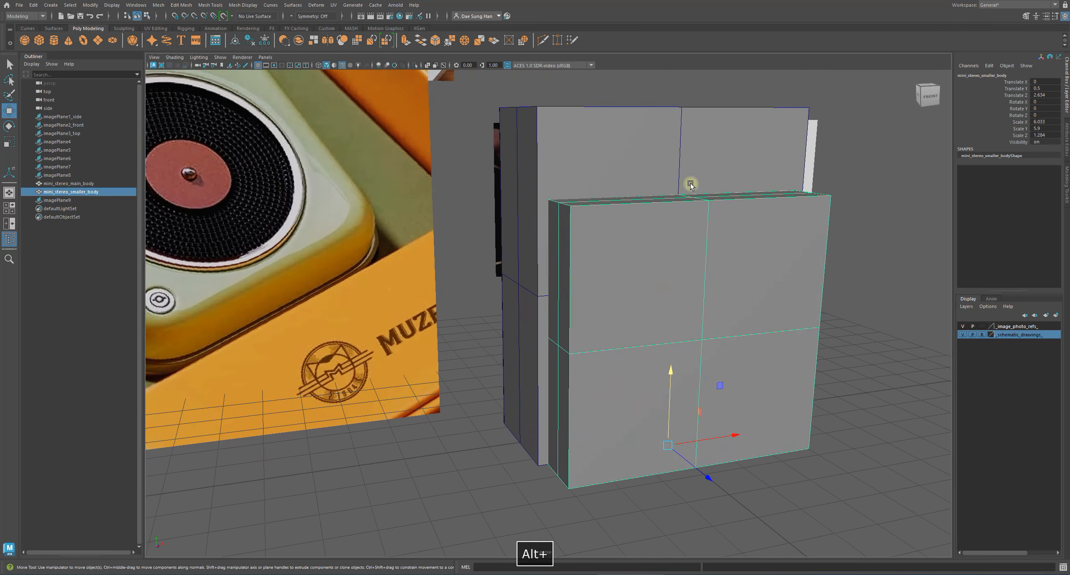
{"action": "left_click_drag", "start_coordinate": [733, 296], "coordinate": [734, 352], "text": "alt"}
{"action": "key", "text": "r"}
{"action": "left_click_drag", "start_coordinate": [716, 458], "coordinate": [720, 459]}
{"action": "left_click", "coordinate": [853, 377]}
Step: Hide imagePlane9, the duplicated orange-box photo beside the bodies, and clear the selection
{"action": "left_click_drag", "start_coordinate": [849, 374], "coordinate": [590, 344], "text": "alt"}
{"action": "right_click_drag", "start_coordinate": [591, 343], "coordinate": [645, 365], "text": "alt"}
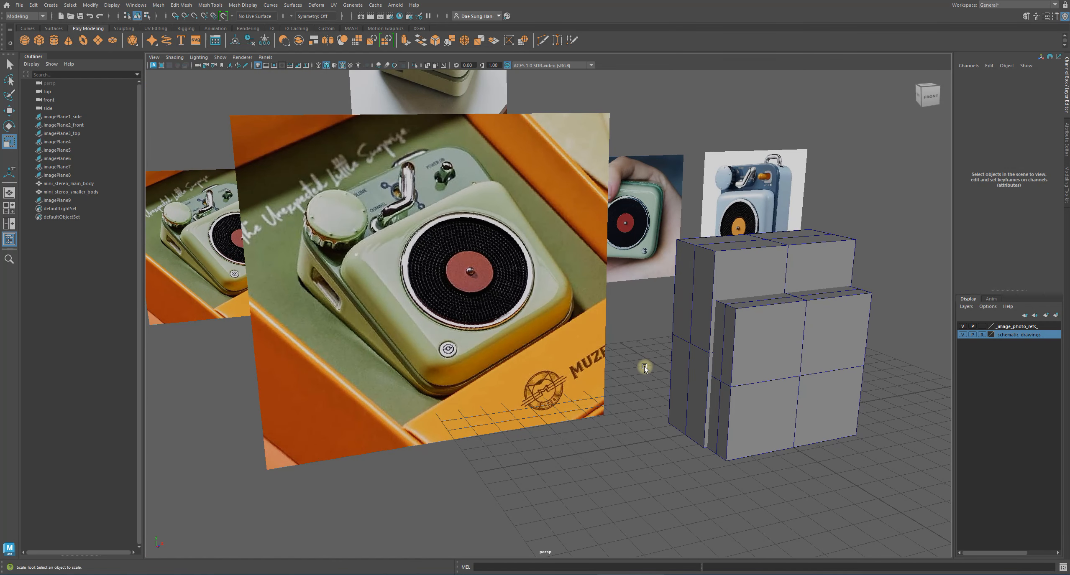
{"action": "left_click_drag", "start_coordinate": [642, 365], "coordinate": [546, 378], "text": "alt"}
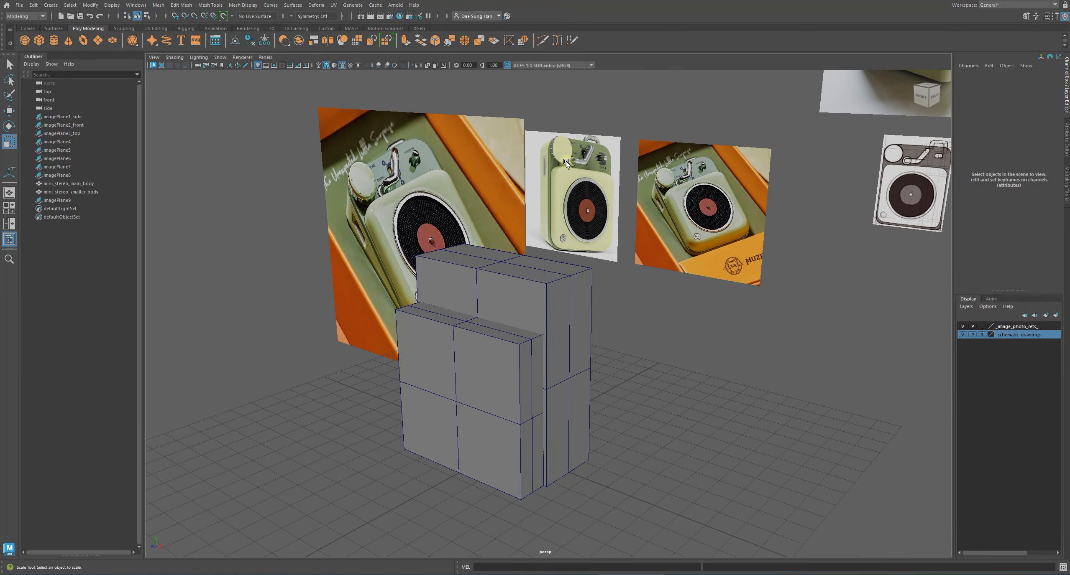
{"action": "middle_click_drag", "start_coordinate": [553, 176], "coordinate": [571, 365], "text": "alt"}
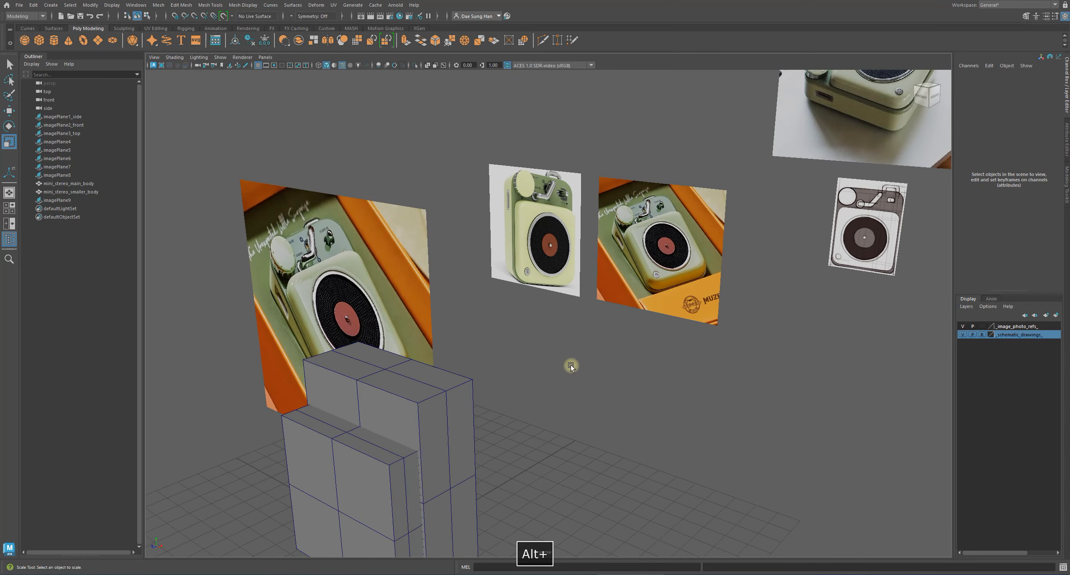
{"action": "left_click_drag", "start_coordinate": [498, 274], "coordinate": [586, 251], "text": "alt"}
{"action": "right_click_drag", "start_coordinate": [418, 326], "coordinate": [225, 370], "text": "alt"}
{"action": "left_click_drag", "start_coordinate": [226, 371], "coordinate": [457, 340], "text": "alt"}
{"action": "left_click", "coordinate": [457, 340]}
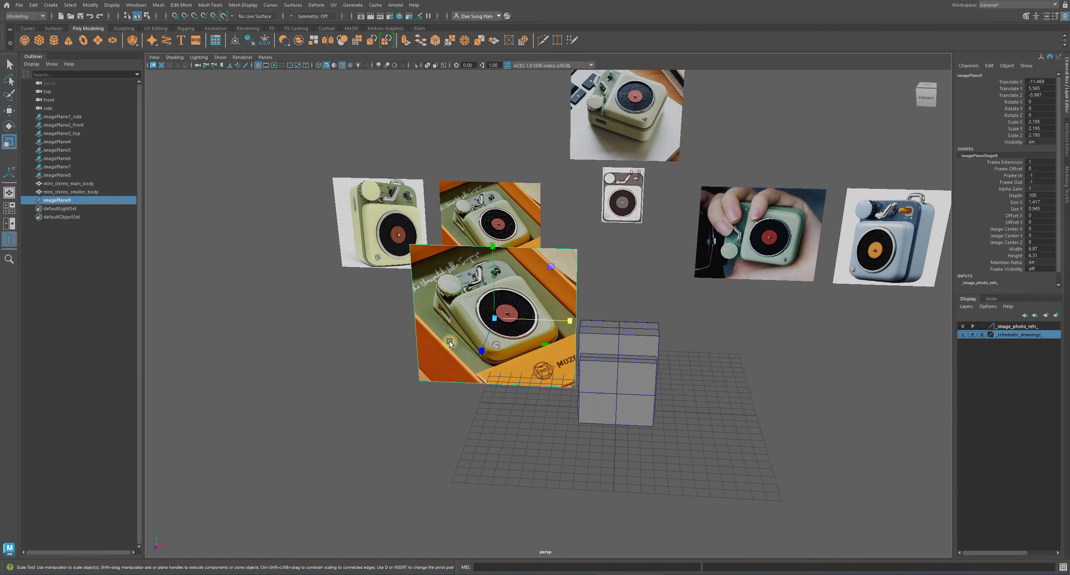
{"action": "key", "text": "w"}
{"action": "key", "text": "h"}
{"action": "left_click", "coordinate": [412, 393]}
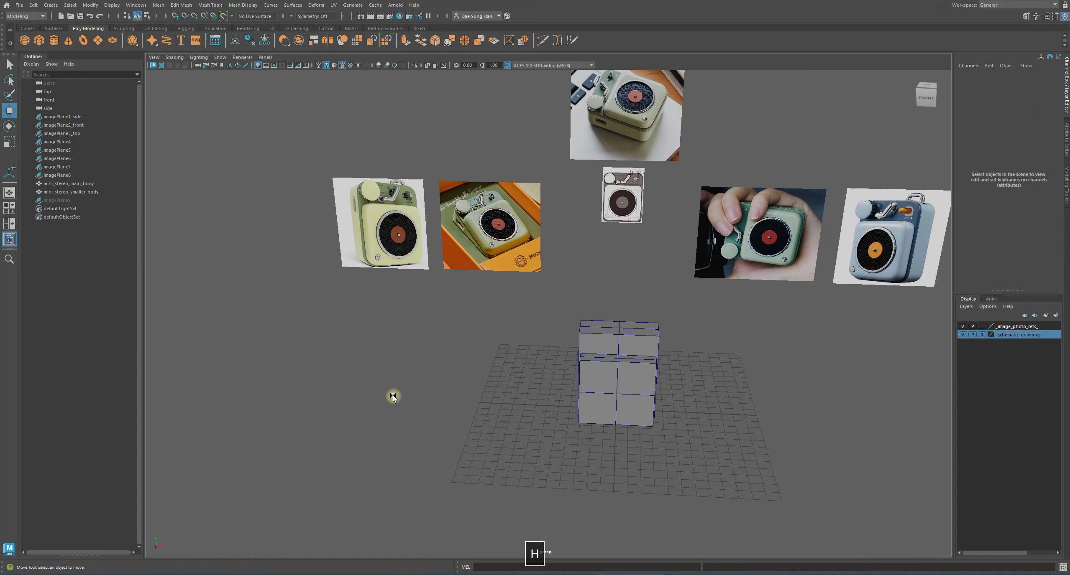
Step: Rename imagePlane4, the yellow-green speaker photo, as imagePlane4_3quarter_view
{"action": "left_click", "coordinate": [77, 143]}
{"action": "double_click", "coordinate": [77, 143]}
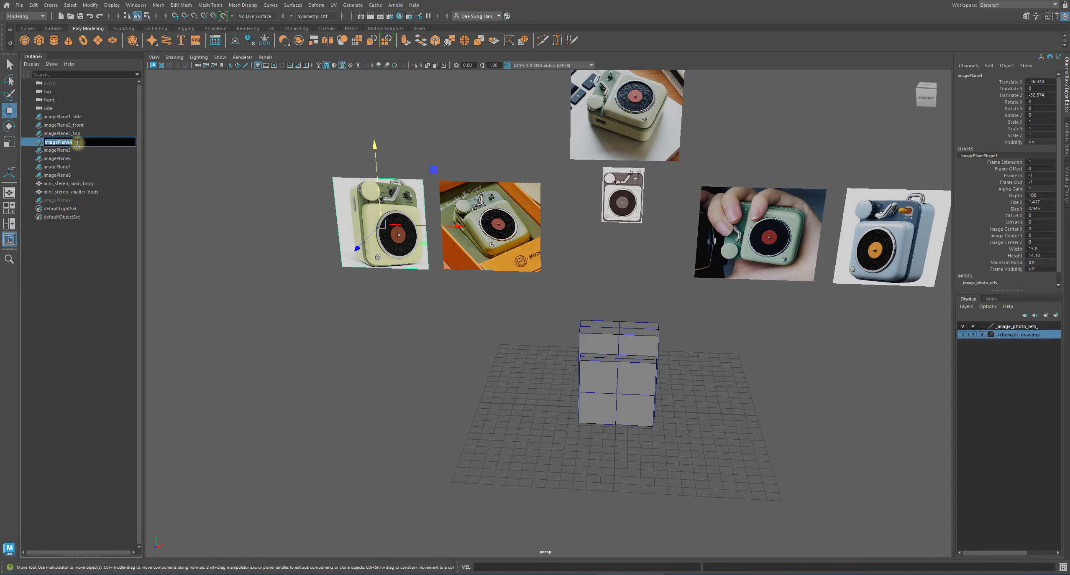
{"action": "key", "text": "Right"}
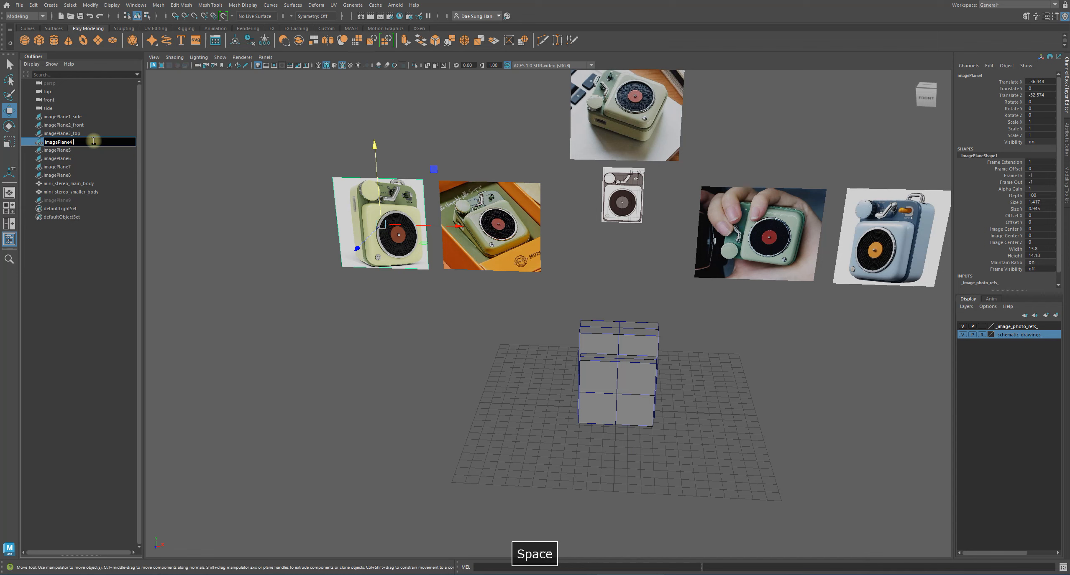
{"action": "type", "text": "3"}
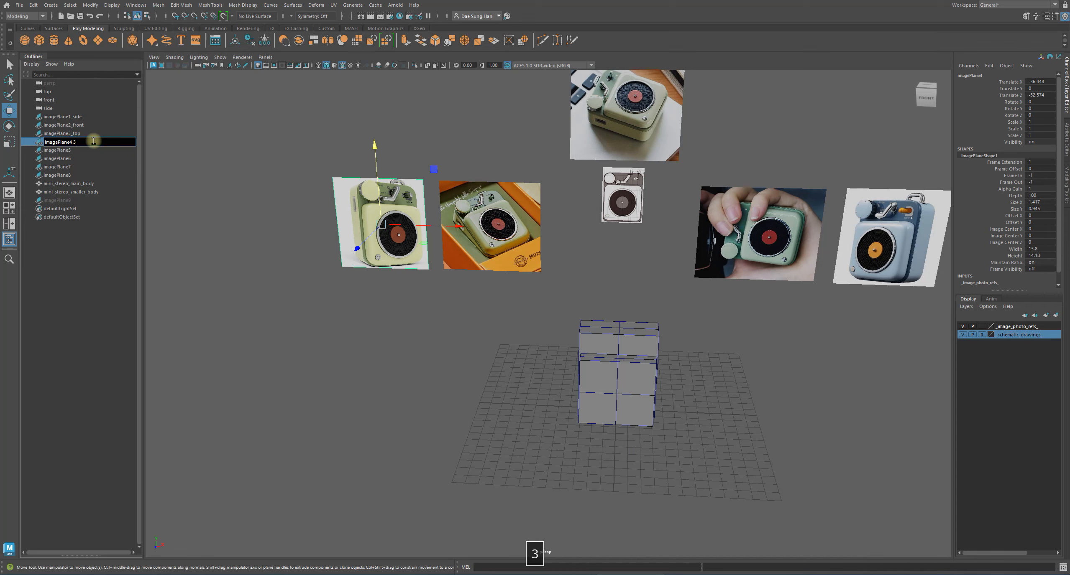
{"action": "type", "text": "quarter view"}
{"action": "key", "text": "Return"}
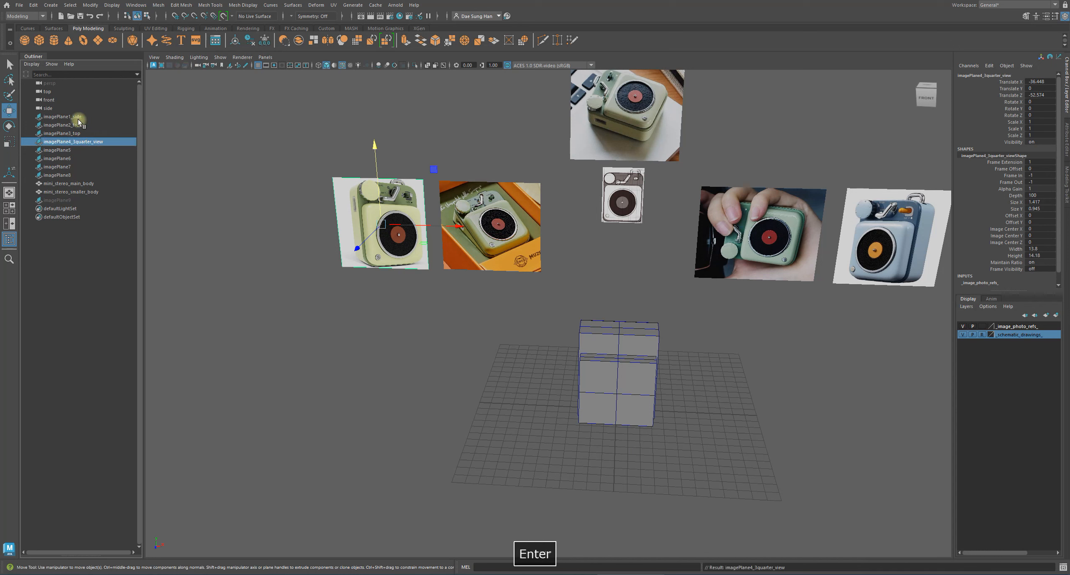
Step: Rename imagePlane5, the orange-box photo, as imagePlane5_bottom_looking_up_angled
{"action": "double_click", "coordinate": [81, 151]}
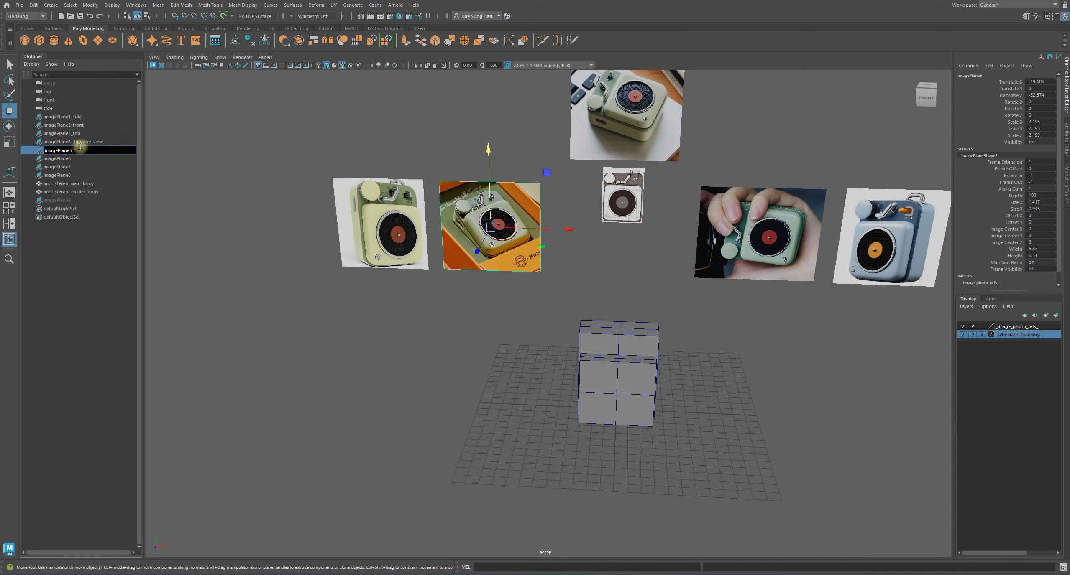
{"action": "type", "text": "bottom looking up an"}
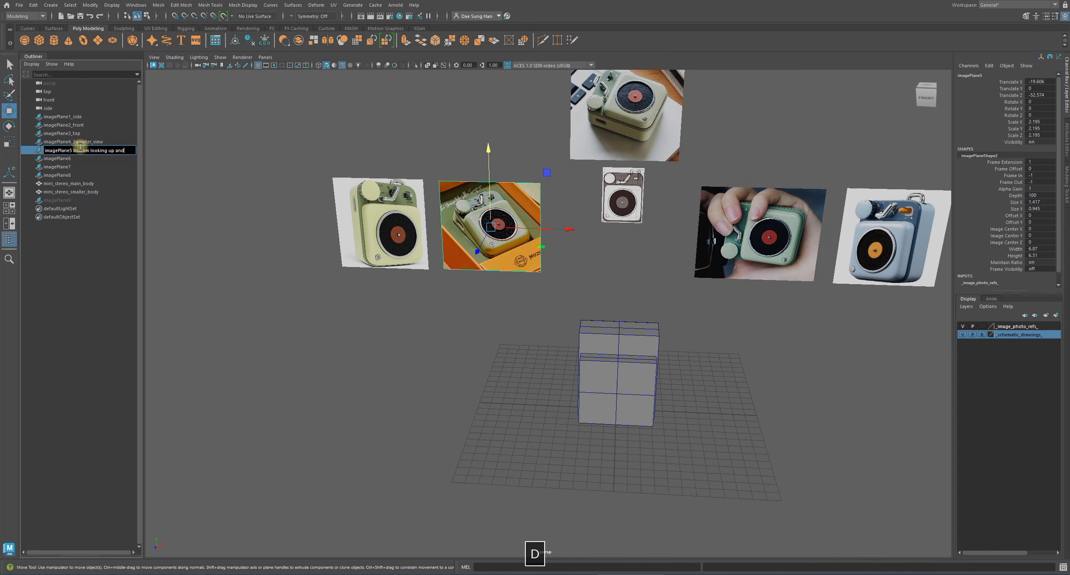
{"action": "type", "text": "gled"}
{"action": "key", "text": "Return"}
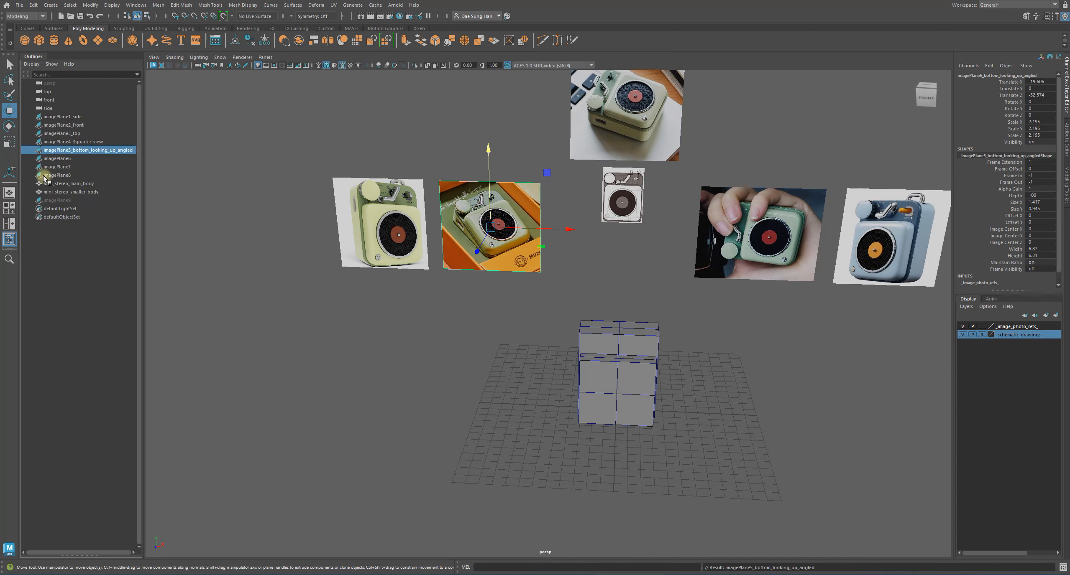
Step: Rename imagePlane6, the upper photo of the speaker lying on a desk, as imagePlane6_bottom_looking_up_2
{"action": "left_click", "coordinate": [60, 158]}
{"action": "middle_click_drag", "start_coordinate": [659, 246], "coordinate": [622, 268], "text": "alt"}
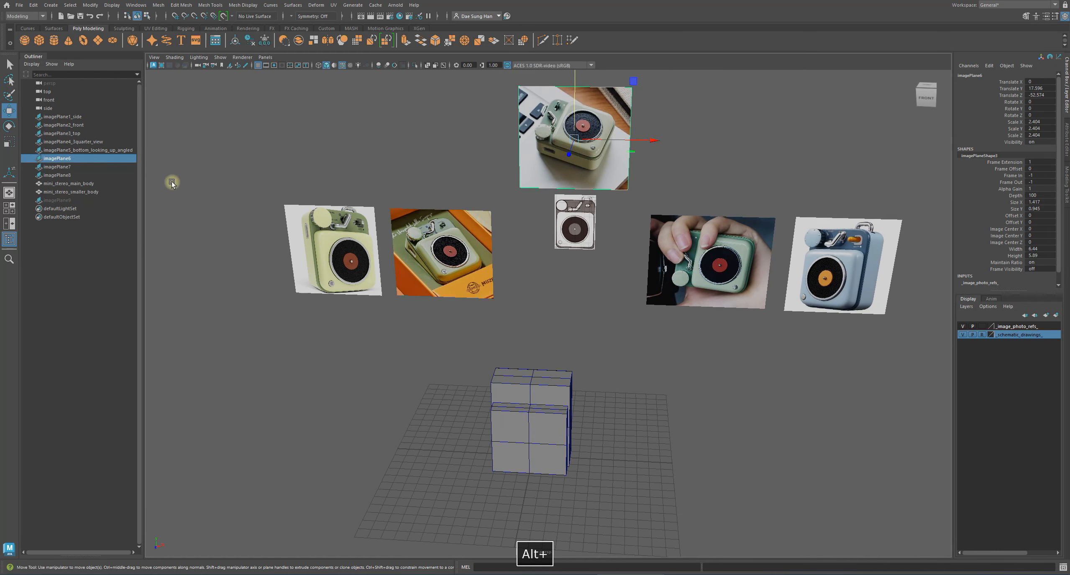
{"action": "double_click", "coordinate": [114, 157]}
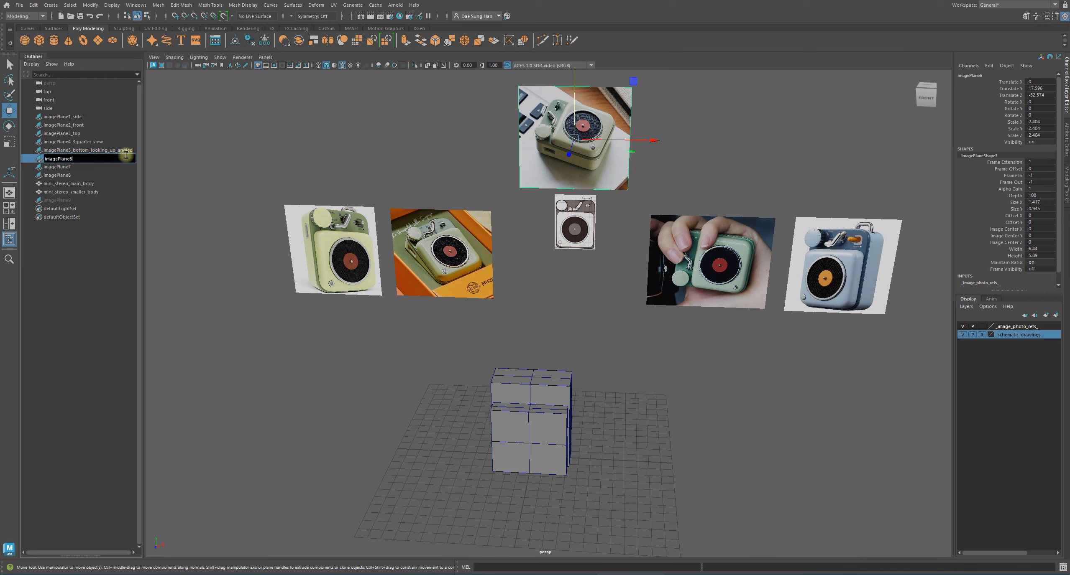
{"action": "type", "text": "top looking"}
{"action": "key", "text": "BackSpace"}
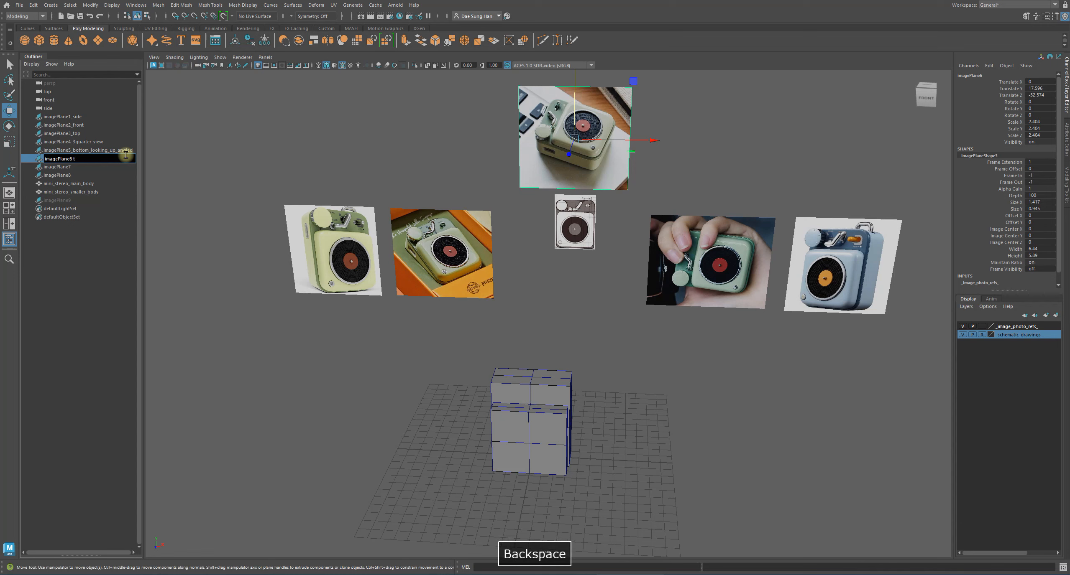
{"action": "key", "text": "BackSpace"}
{"action": "type", "text": "bottom looking"}
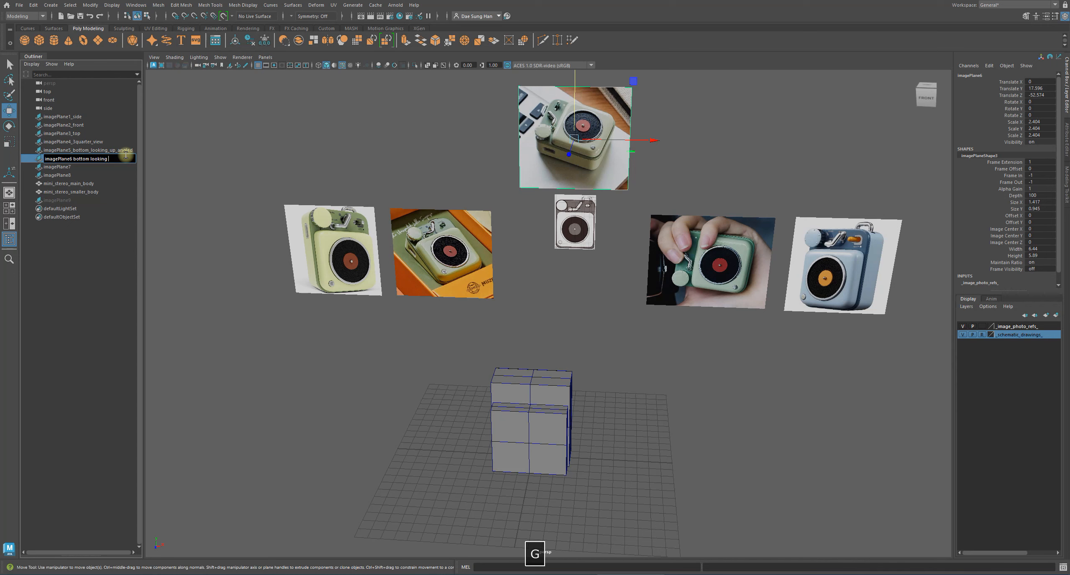
{"action": "type", "text": " up 2"}
{"action": "key", "text": "Return"}
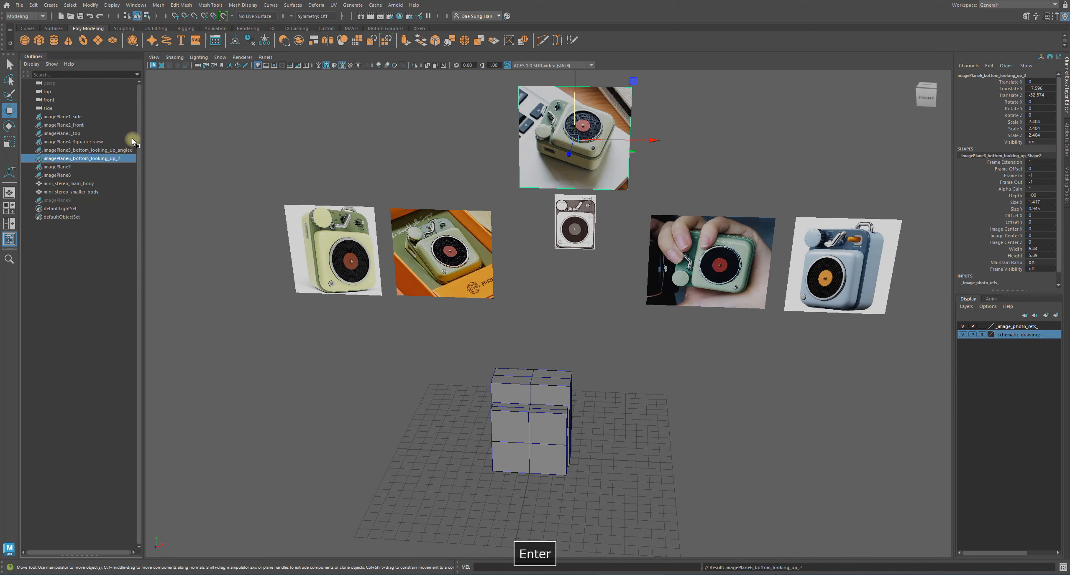
Step: Rename imagePlane5, the orange-box photo, as imagePlane5_bottom_looking_up_1
{"action": "left_click", "coordinate": [120, 150]}
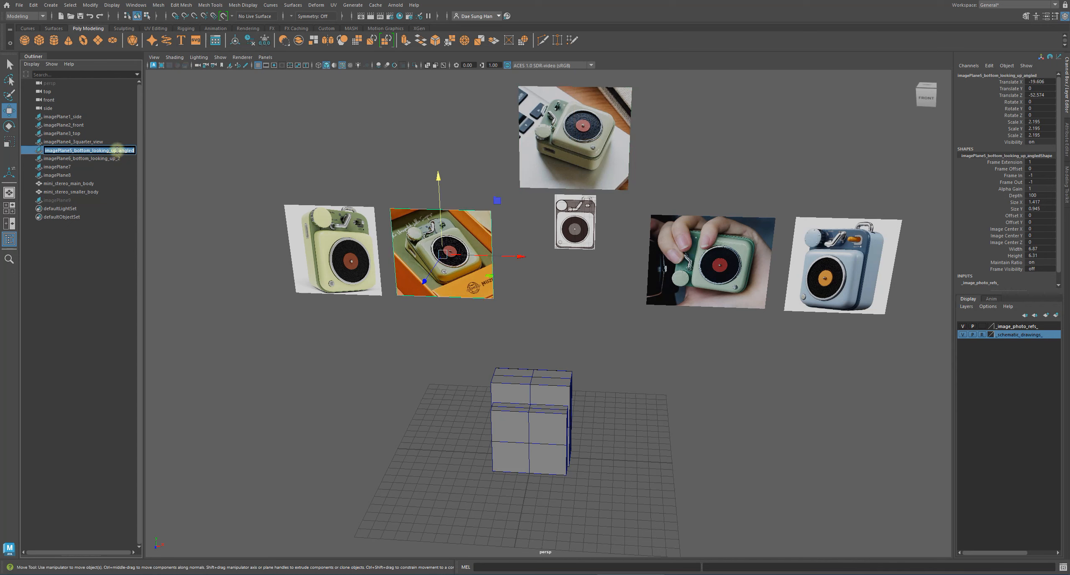
{"action": "double_click", "coordinate": [120, 150]}
{"action": "left_click_drag", "start_coordinate": [119, 150], "coordinate": [148, 152]}
{"action": "type", "text": "1"}
{"action": "key", "text": "Return"}
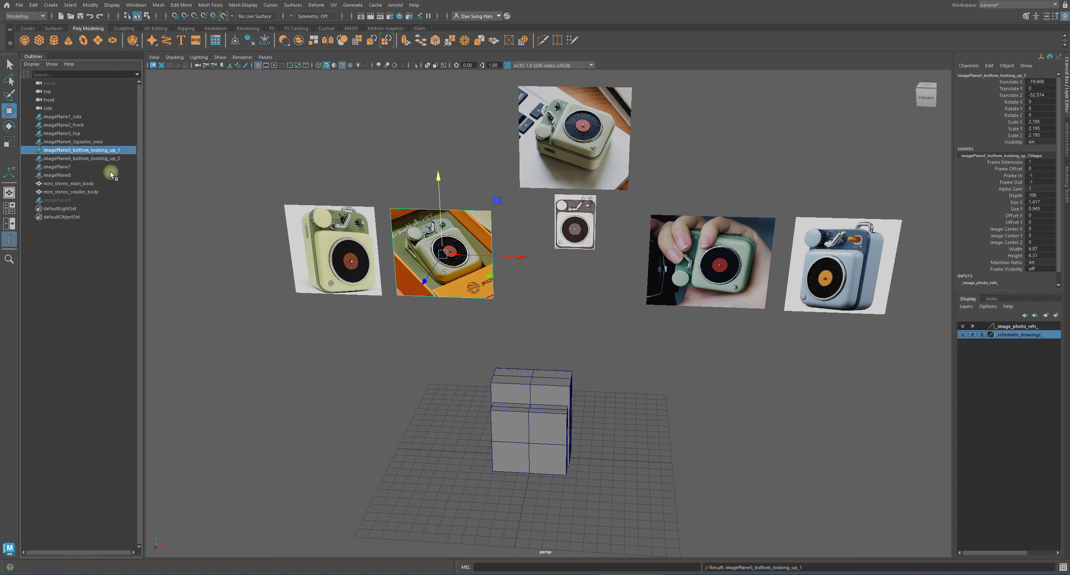
Step: Change the orange-box photo's name to imagePlane5_top_looking_up_1
{"action": "double_click", "coordinate": [88, 151]}
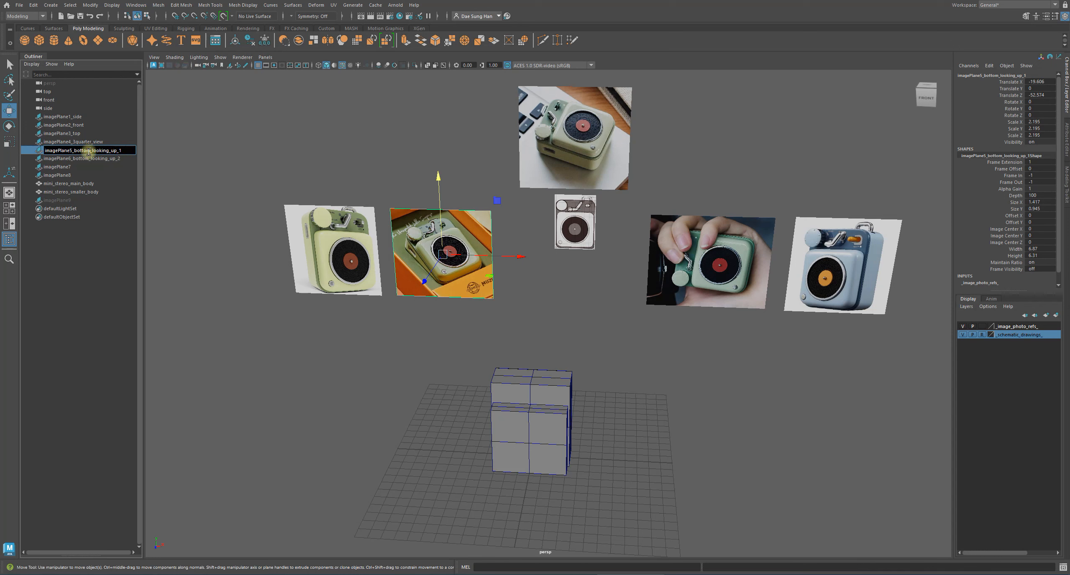
{"action": "type", "text": "top loo"}
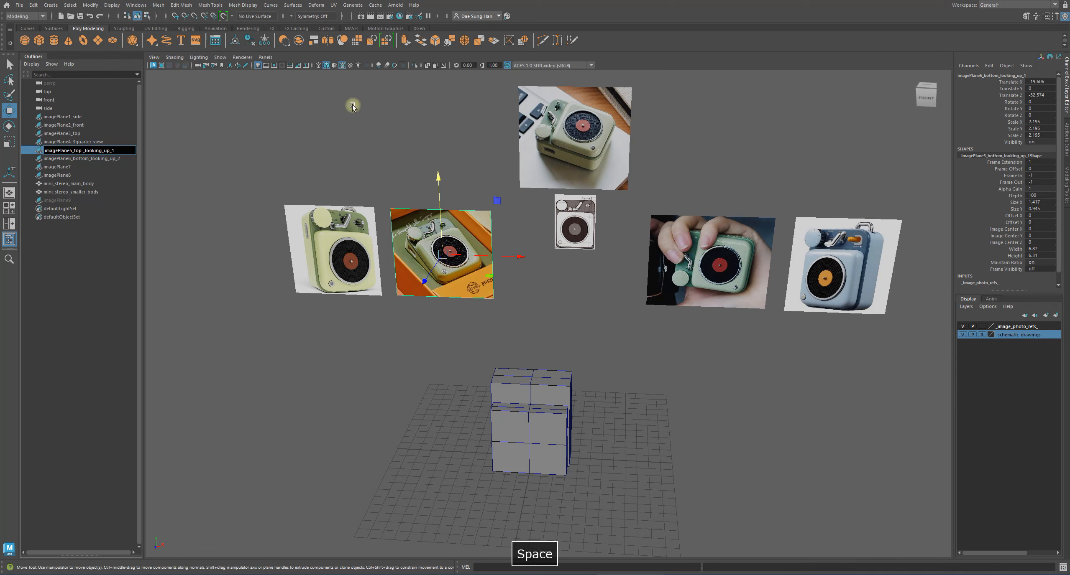
{"action": "key", "text": "BackSpace"}
{"action": "key", "text": "BackSpace"}
{"action": "key", "text": "BackSpace"}
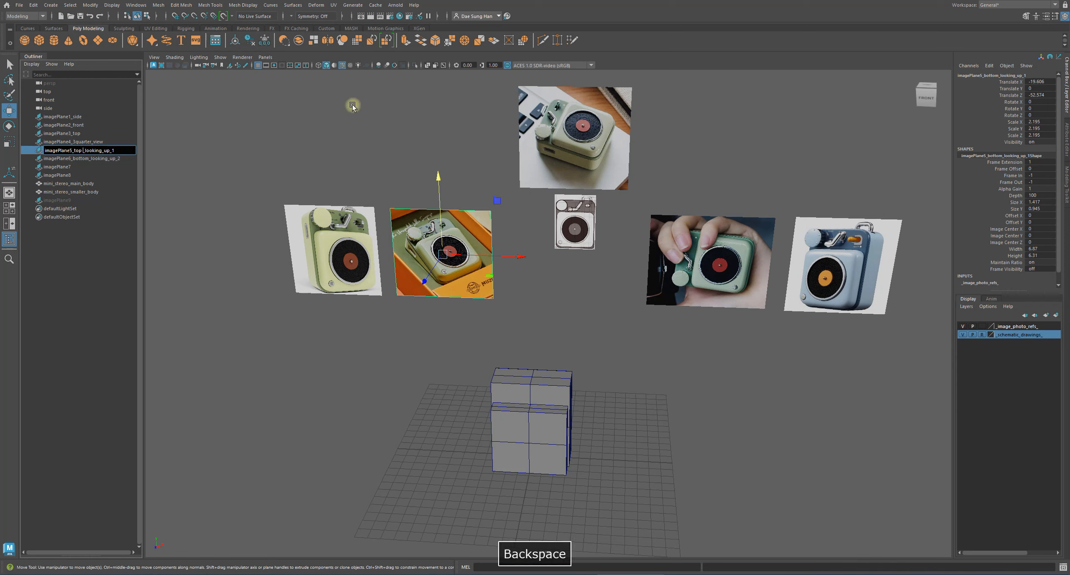
{"action": "key", "text": "BackSpace"}
{"action": "key", "text": "Return"}
Step: Rename imagePlane6, the photo of the speaker lying on a desk, as imagePlane6_top_looking_up_2
{"action": "double_click", "coordinate": [85, 161]}
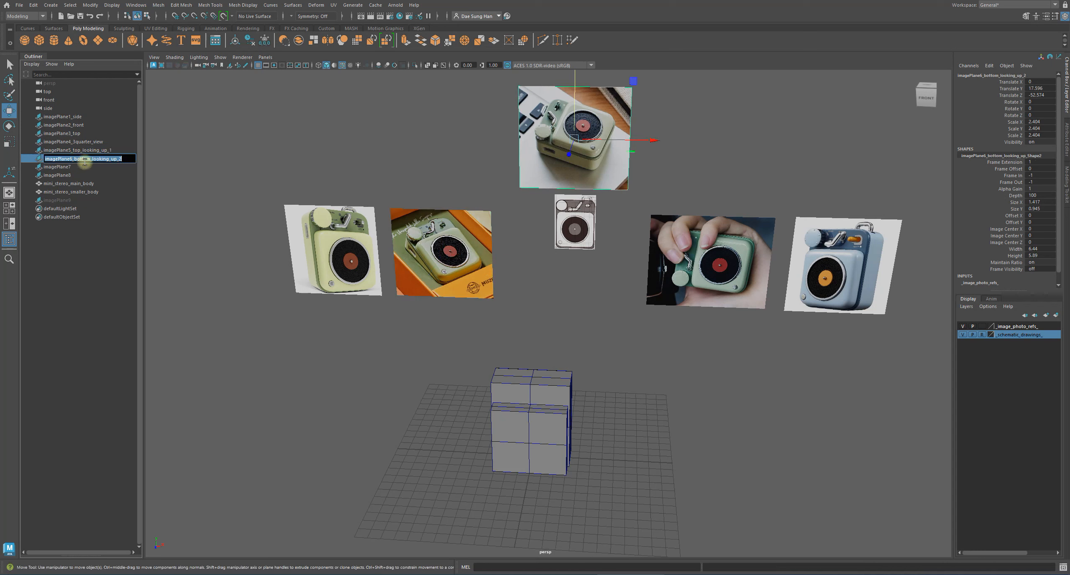
{"action": "left_click", "coordinate": [92, 159]}
{"action": "key", "text": "BackSpace"}
{"action": "key", "text": "BackSpace"}
{"action": "key", "text": "BackSpace"}
{"action": "key", "text": "BackSpace"}
{"action": "key", "text": "BackSpace"}
{"action": "key", "text": "BackSpace"}
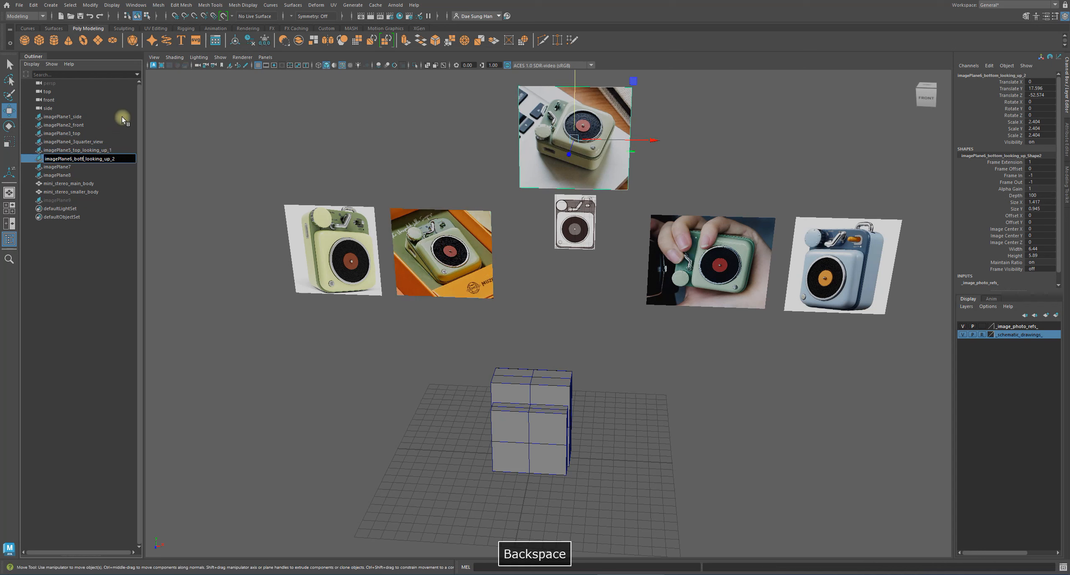
{"action": "type", "text": "top"}
{"action": "key", "text": "Return"}
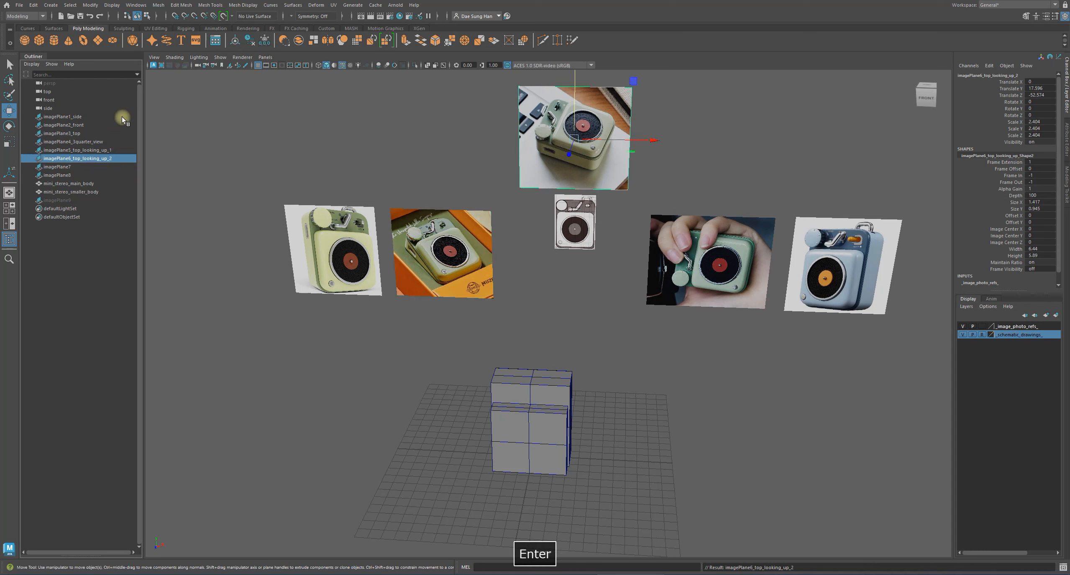
Step: Rename imagePlane7, the photo of the hand holding the green speaker, as imagePlane7_side_view
{"action": "left_click", "coordinate": [92, 167]}
{"action": "double_click", "coordinate": [91, 167]}
{"action": "type", "text": "side view"}
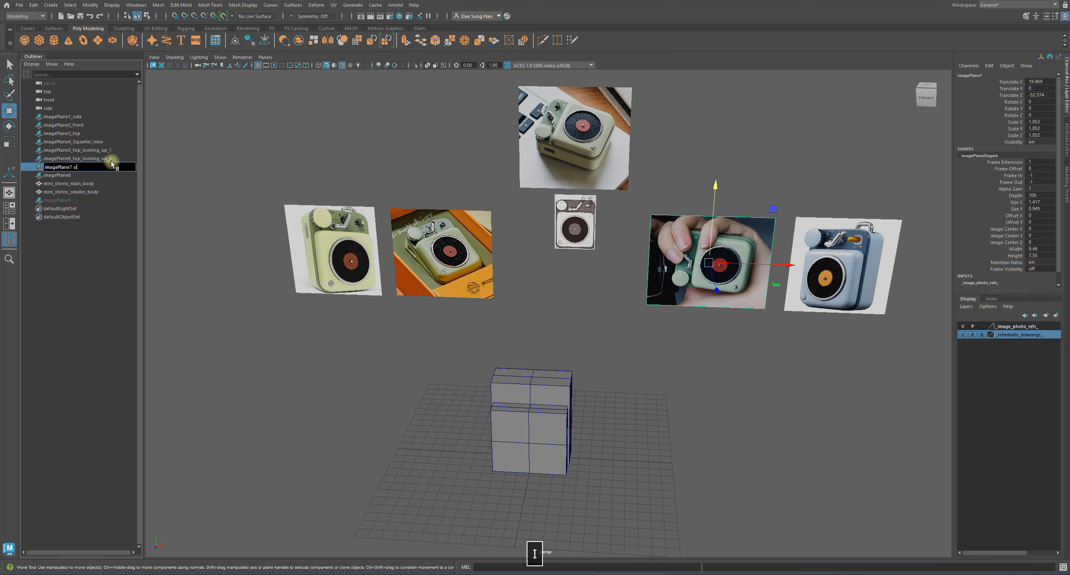
{"action": "key", "text": "BackSpace"}
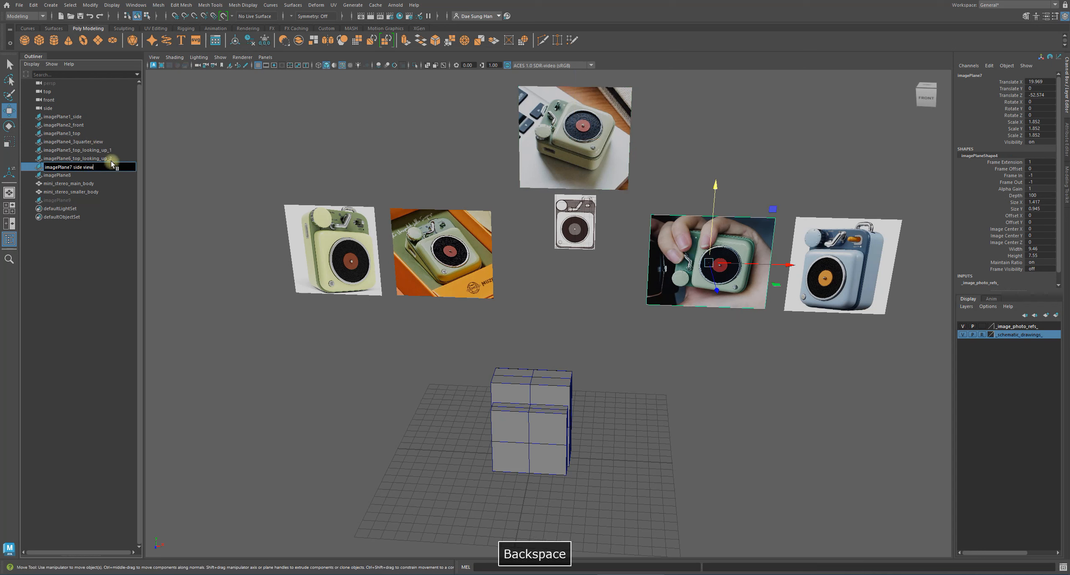
{"action": "key", "text": "Return"}
Step: Rename imagePlane8, the blue speaker photo, as imagePlane8_another_3_quarter_view
{"action": "left_click", "coordinate": [52, 175]}
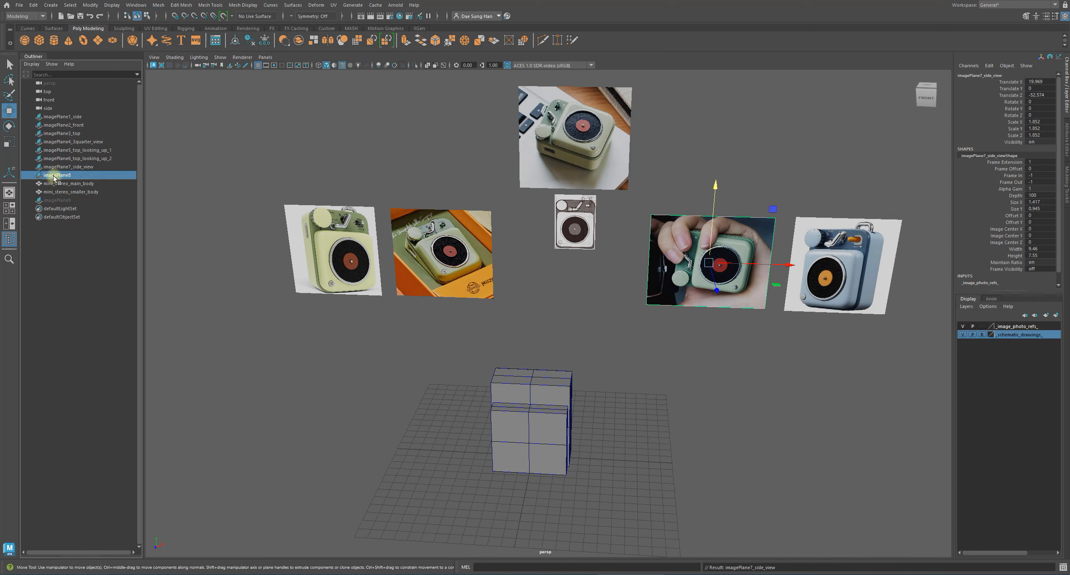
{"action": "double_click", "coordinate": [86, 175]}
{"action": "type", "text": "a"}
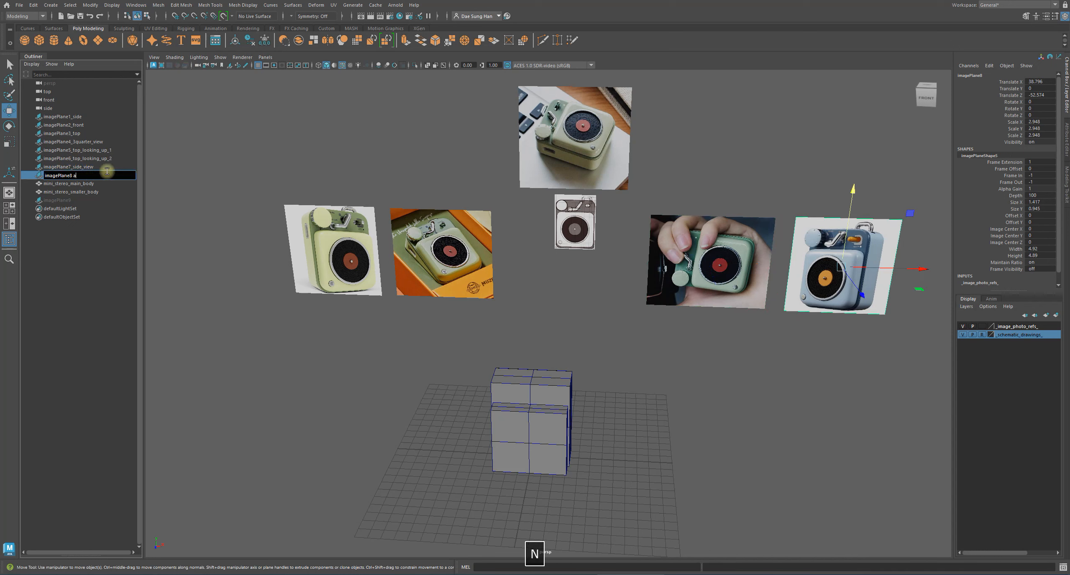
{"action": "type", "text": "nother 3"}
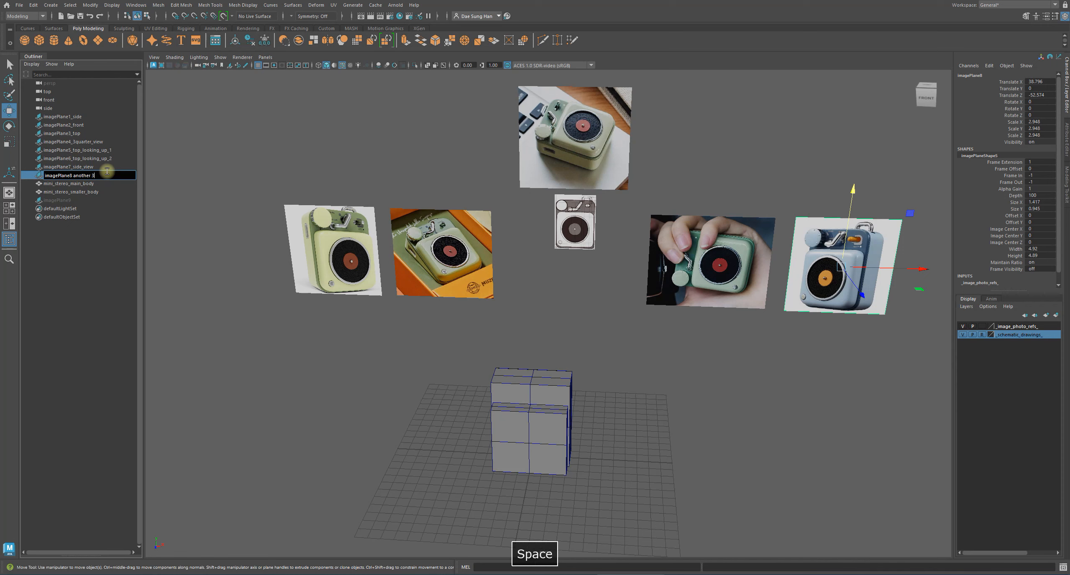
{"action": "type", "text": " quart"}
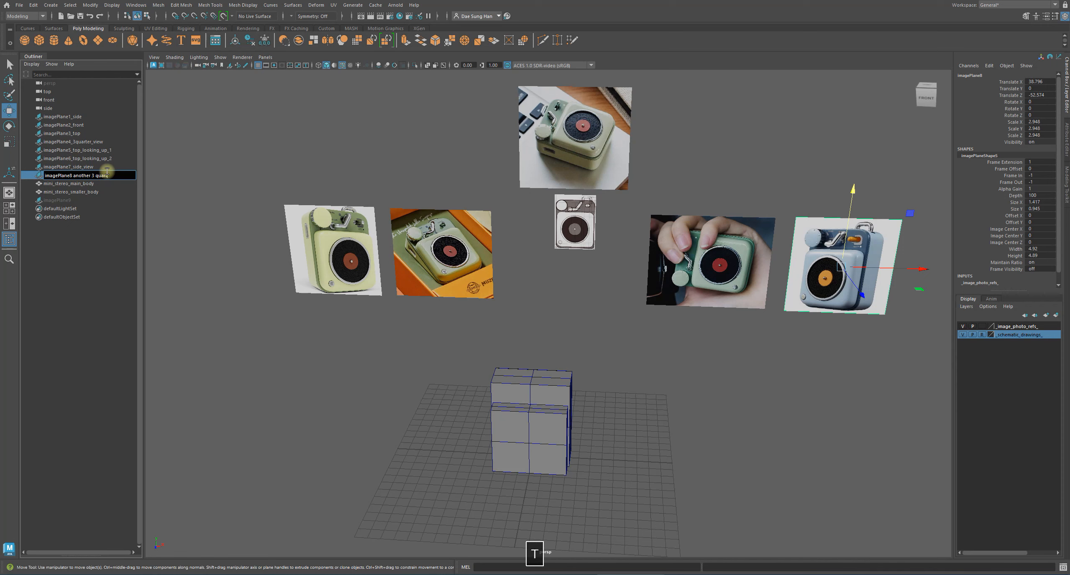
{"action": "type", "text": "er iew"}
{"action": "key", "text": "BackSpace"}
{"action": "key", "text": "BackSpace"}
{"action": "key", "text": "BackSpace"}
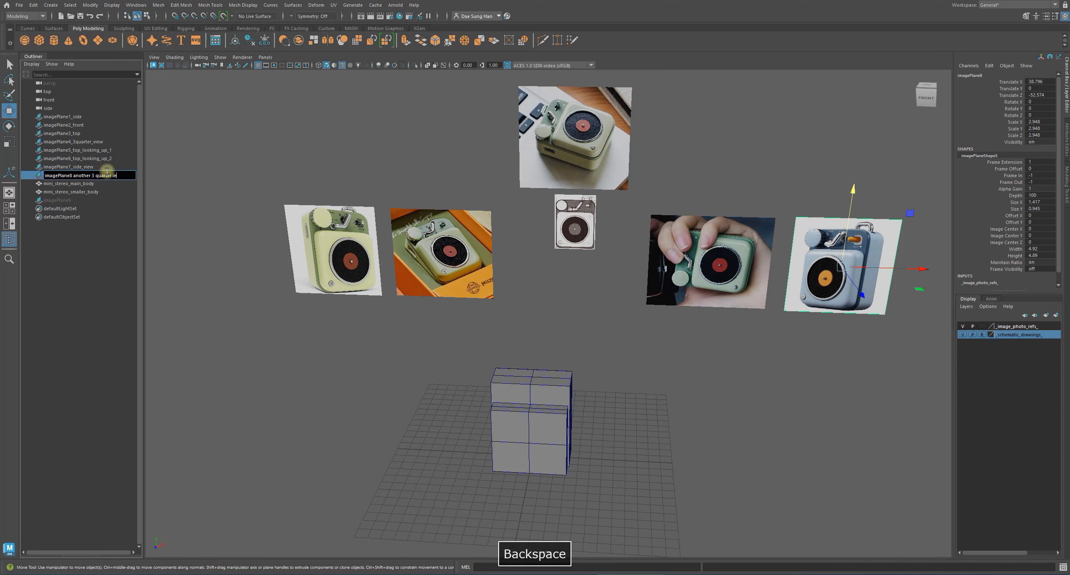
{"action": "type", "text": "view"}
{"action": "key", "text": "Return"}
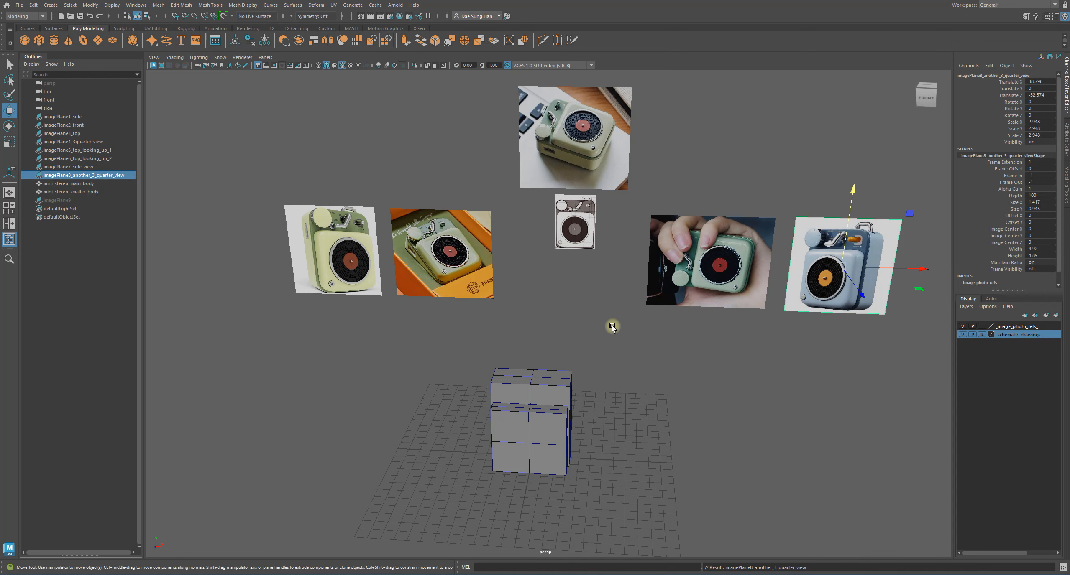
Step: Clear the selection and make sure the duplicate photo plane imagePlane9 is hidden
{"action": "left_click", "coordinate": [678, 355]}
{"action": "left_click_drag", "start_coordinate": [679, 358], "coordinate": [684, 350], "text": "alt"}
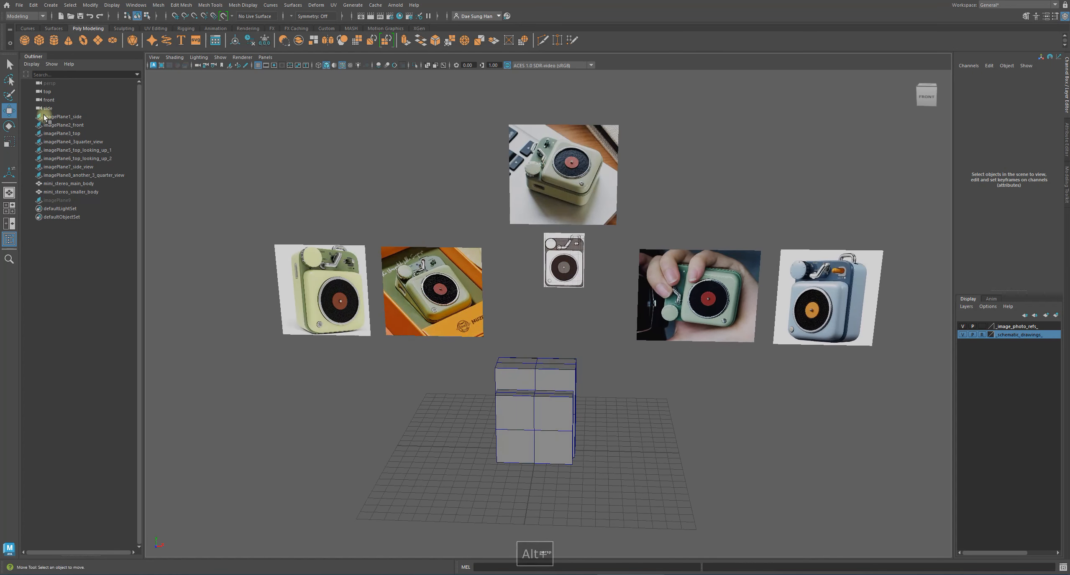
{"action": "right_click_drag", "start_coordinate": [517, 340], "coordinate": [562, 364], "text": "alt"}
{"action": "middle_click_drag", "start_coordinate": [562, 364], "coordinate": [541, 313], "text": "alt"}
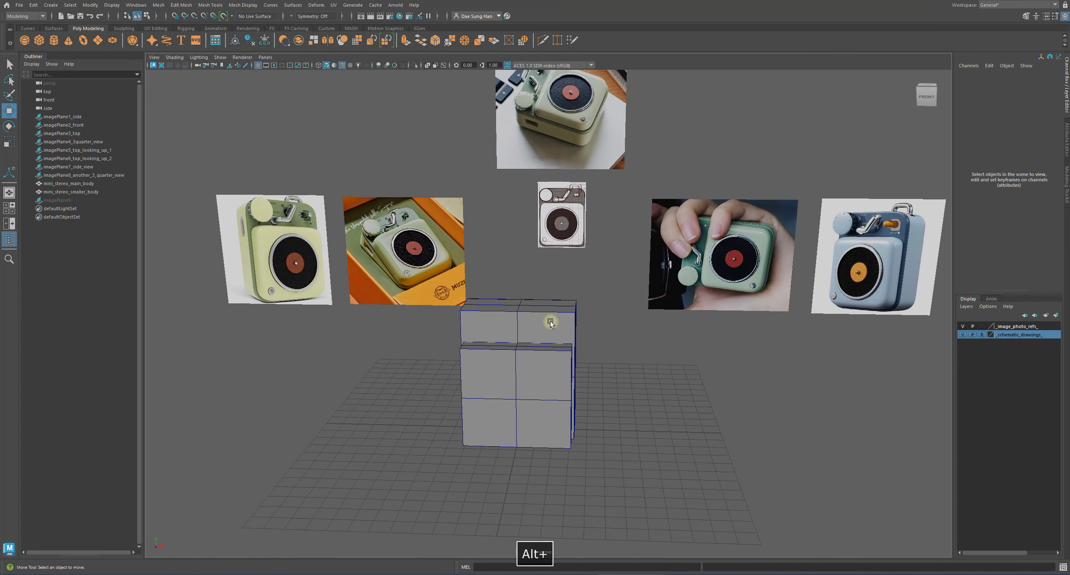
{"action": "left_click", "coordinate": [553, 329]}
{"action": "left_click", "coordinate": [84, 201]}
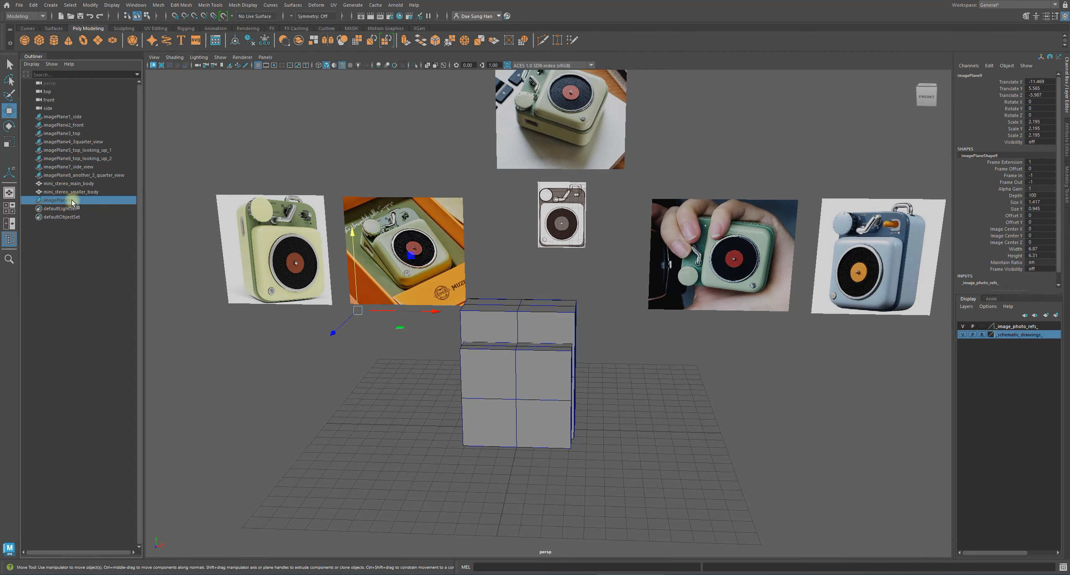
{"action": "key", "text": "ctrl+h"}
Step: Create a polygon cylinder at the origin, inside the blocked-out speaker bodies
{"action": "left_click_drag", "start_coordinate": [518, 358], "coordinate": [615, 313], "text": "alt"}
{"action": "right_click_drag", "start_coordinate": [615, 312], "coordinate": [686, 220], "text": "alt"}
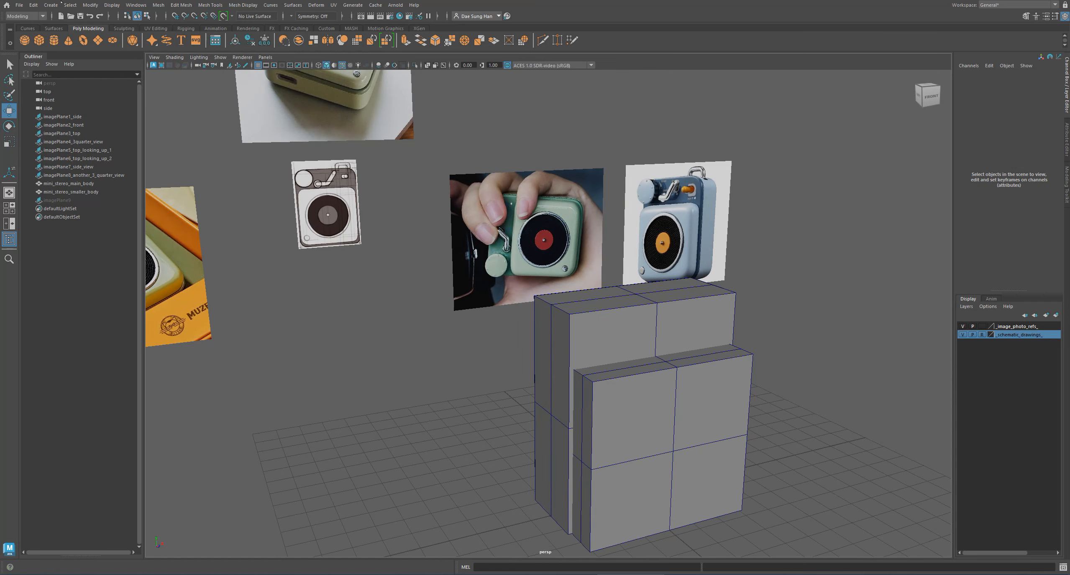
{"action": "left_click", "coordinate": [51, 4]}
{"action": "mouse_move", "coordinate": [77, 36]}
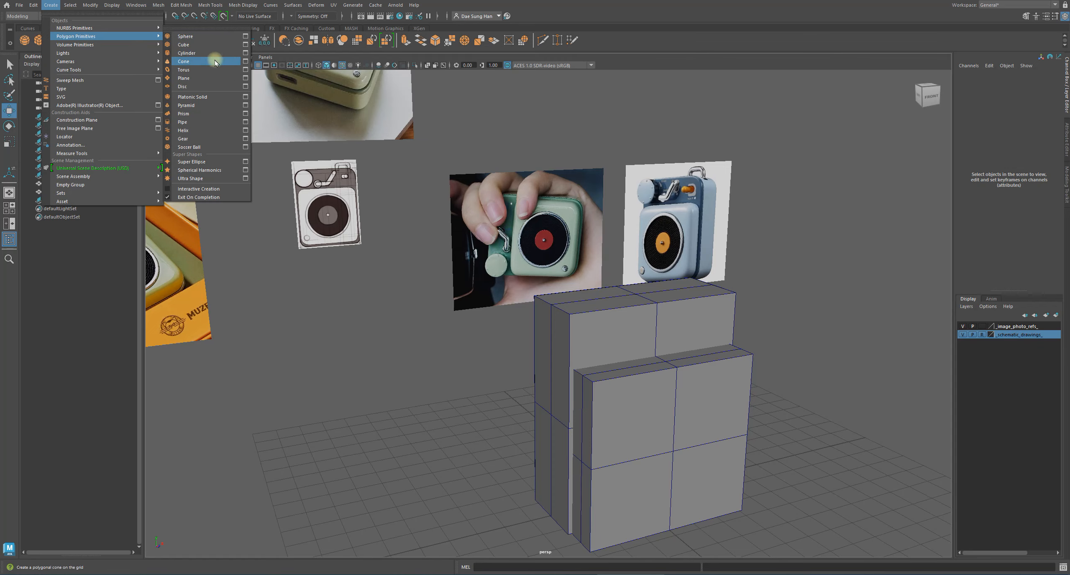
{"action": "left_click", "coordinate": [192, 53]}
{"action": "left_click_drag", "start_coordinate": [663, 319], "coordinate": [564, 285], "text": "alt"}
{"action": "right_click_drag", "start_coordinate": [559, 291], "coordinate": [627, 302], "text": "alt"}
{"action": "middle_click_drag", "start_coordinate": [425, 293], "coordinate": [552, 278], "text": "alt"}
{"action": "left_click_drag", "start_coordinate": [535, 262], "coordinate": [526, 311], "text": "alt"}
Step: Switch to wireframe display and rotate the cylinder to 90 degrees in X with stepped snapping
{"action": "key", "text": "e"}
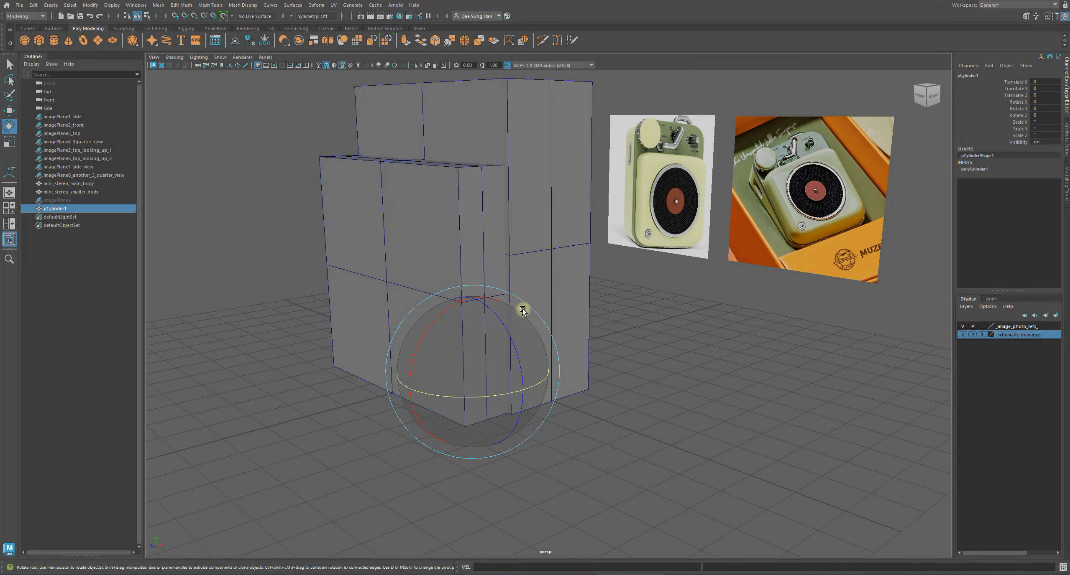
{"action": "key", "text": "4"}
{"action": "left_click_drag", "start_coordinate": [477, 303], "coordinate": [676, 331], "text": "alt"}
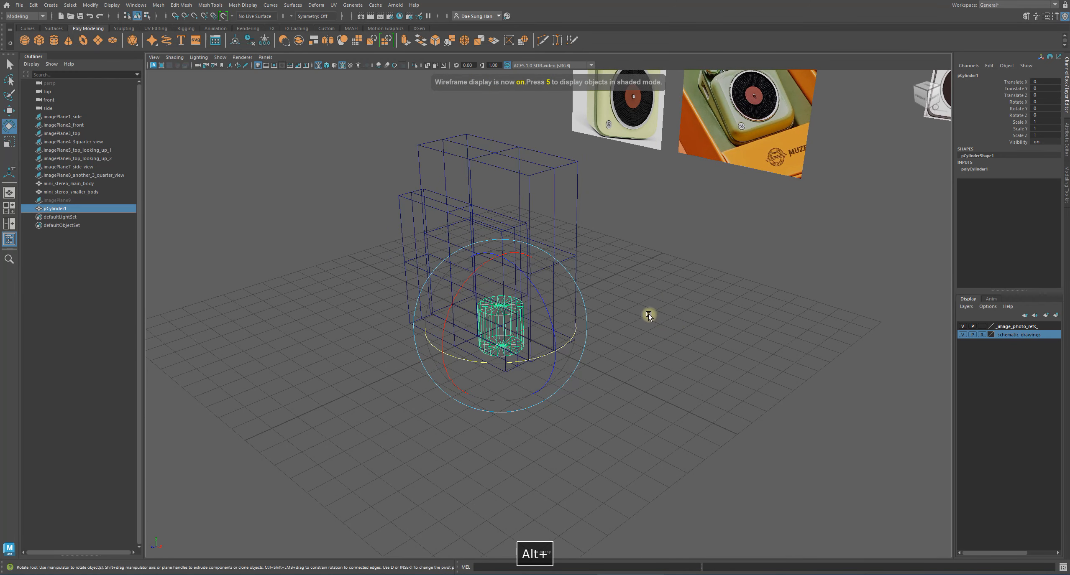
{"action": "key", "text": "j"}
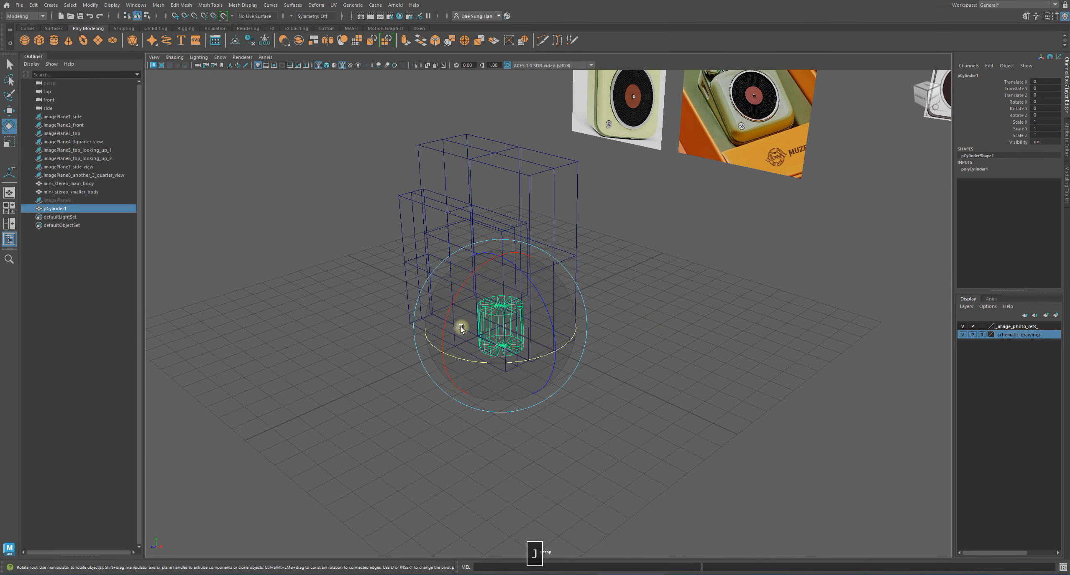
{"action": "left_click_drag", "start_coordinate": [462, 291], "coordinate": [444, 320]}
{"action": "left_click_drag", "start_coordinate": [677, 347], "coordinate": [765, 354], "text": "alt"}
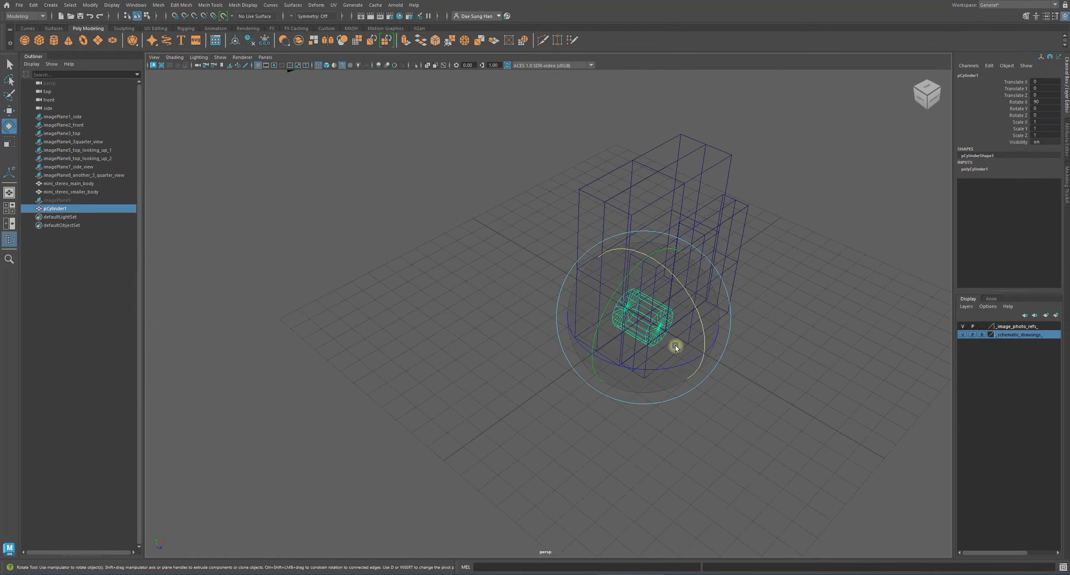
{"action": "left_click_drag", "start_coordinate": [675, 346], "coordinate": [717, 329], "text": "alt"}
Step: Snap the cylinder's pivot to the centre vertex of its back cap
{"action": "key", "text": "w"}
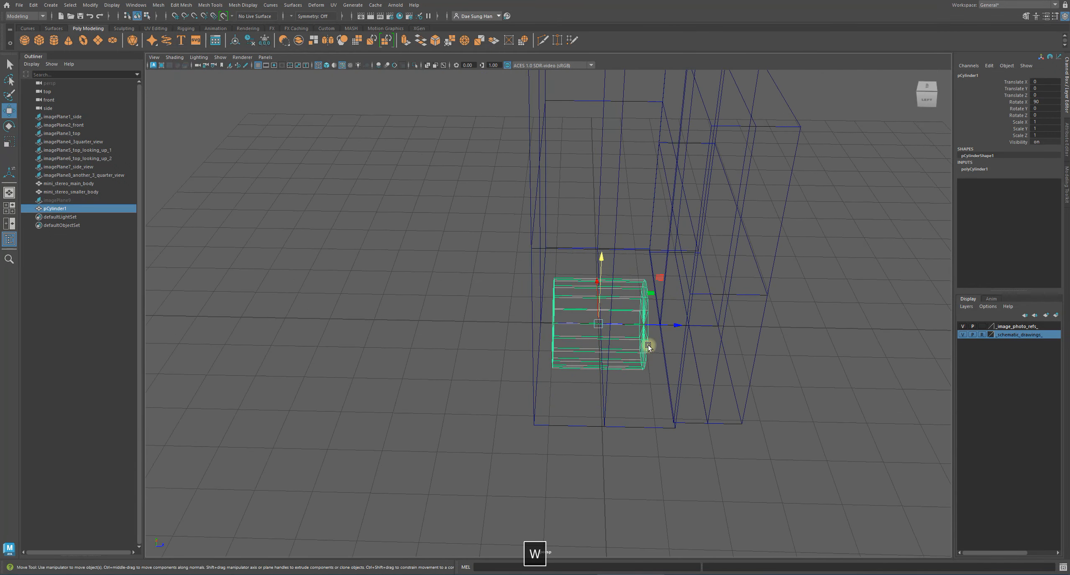
{"action": "left_click_drag", "start_coordinate": [648, 345], "coordinate": [611, 336], "text": "alt"}
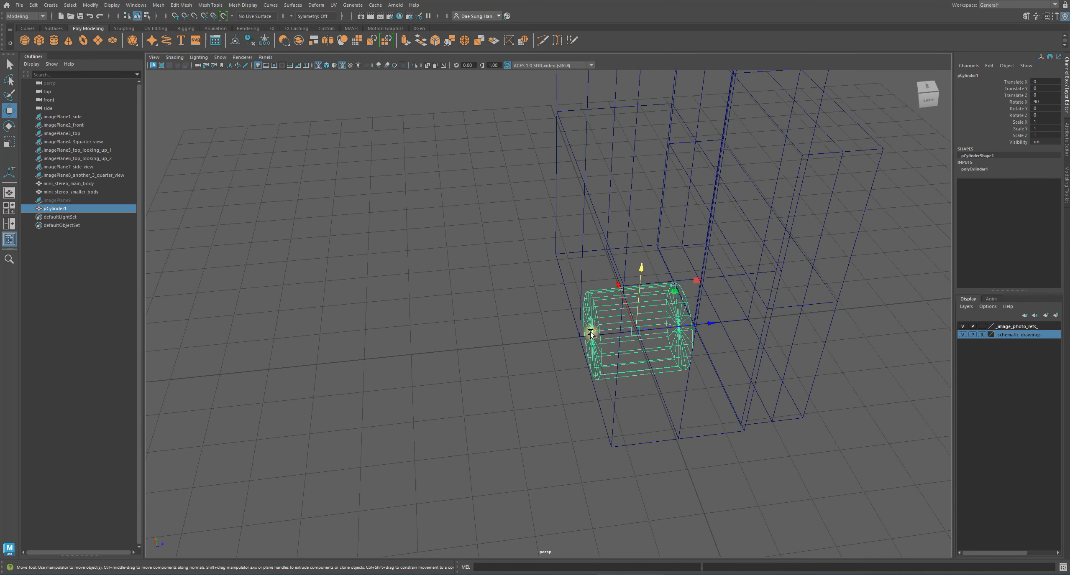
{"action": "key", "text": "d"}
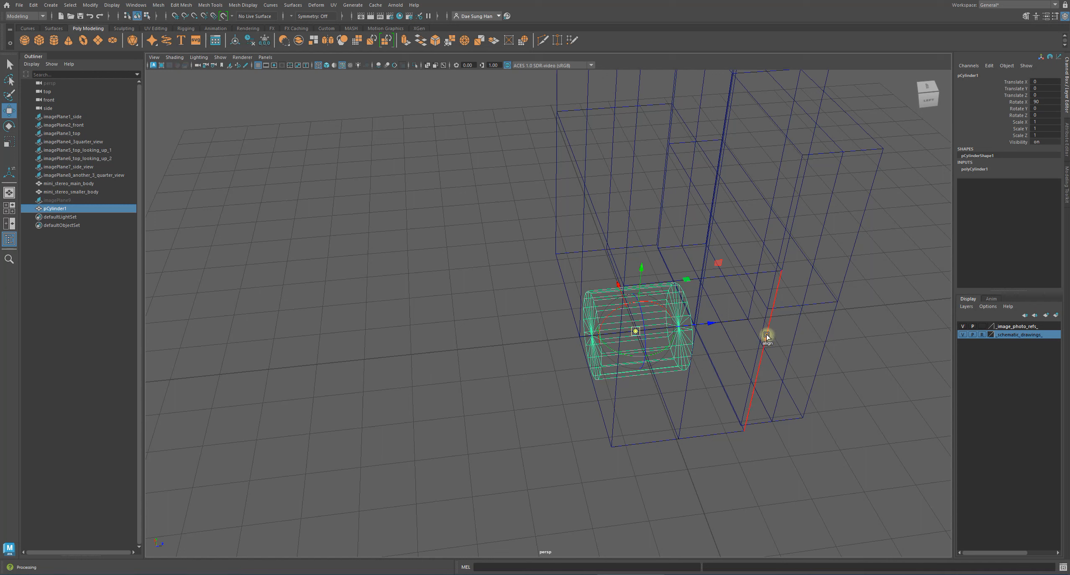
{"action": "key", "text": "v"}
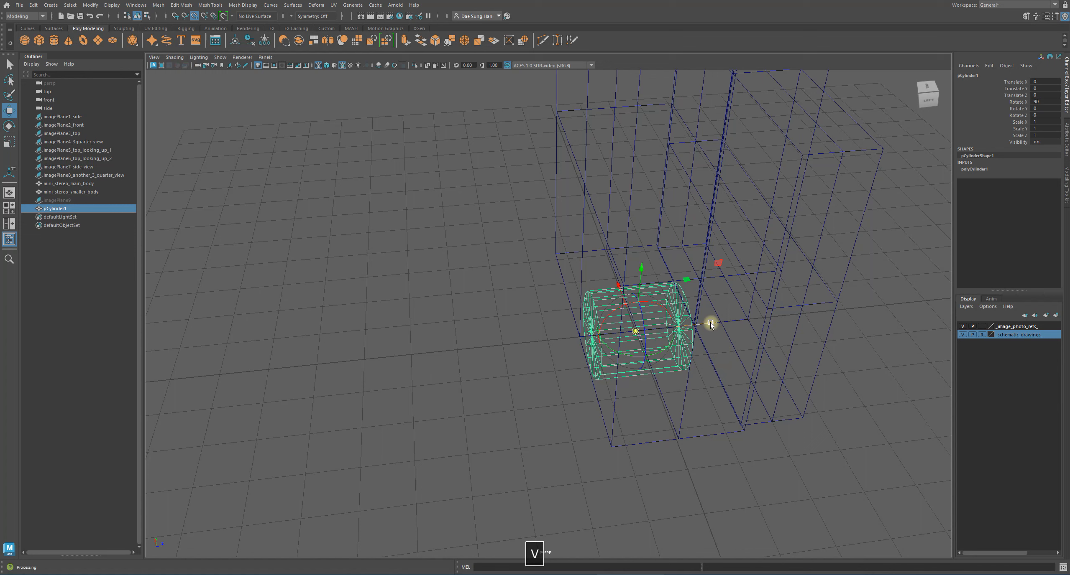
{"action": "left_click_drag", "start_coordinate": [710, 324], "coordinate": [596, 335]}
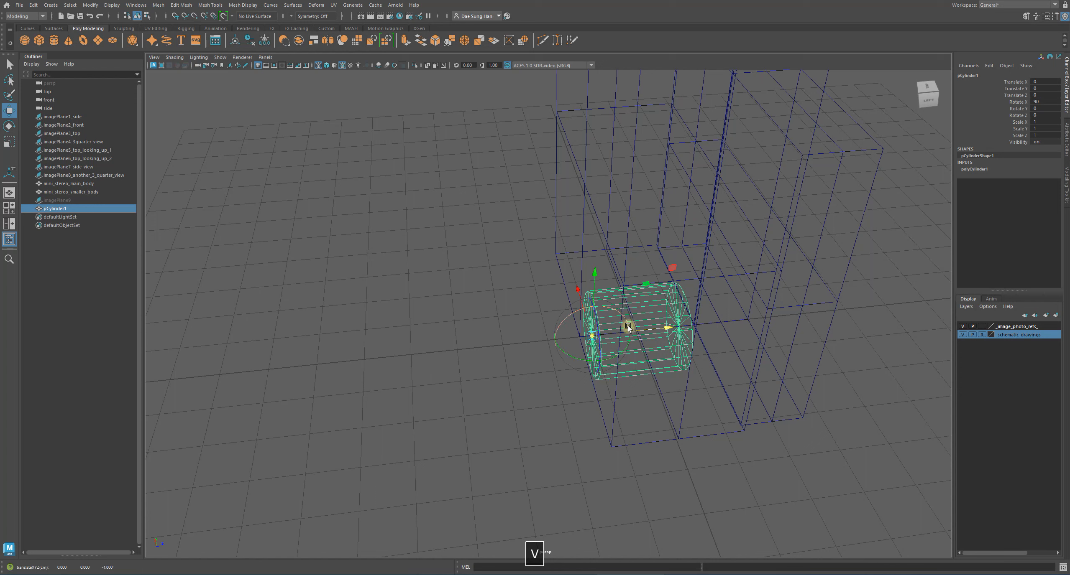
{"action": "key", "text": "w"}
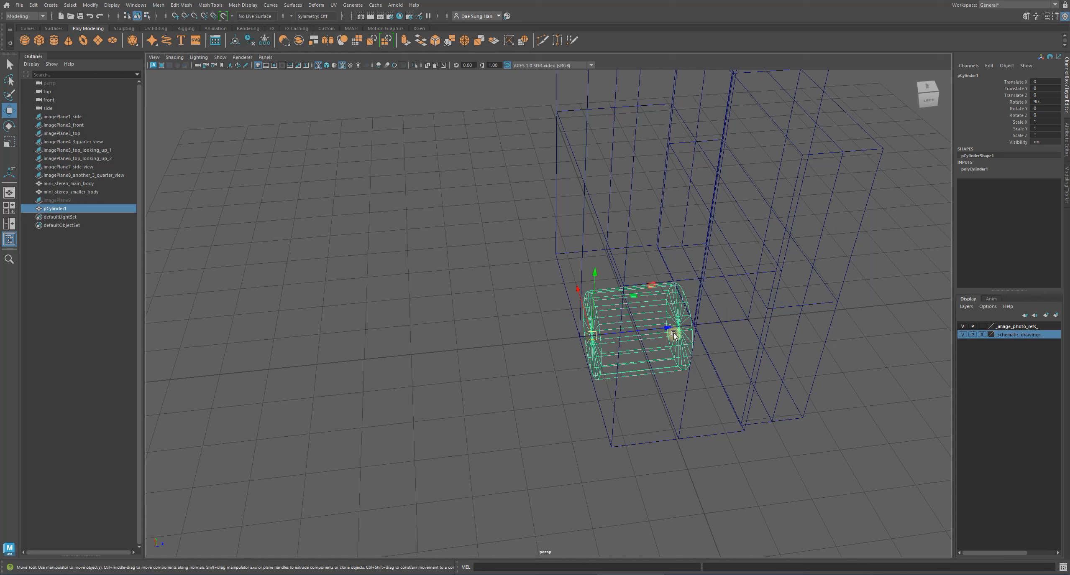
Step: Return to shaded display and move the cylinder up and forward in front of the main body, to Translate Y 5.879 and Z about 2.35
{"action": "left_click_drag", "start_coordinate": [727, 329], "coordinate": [747, 278], "text": "alt"}
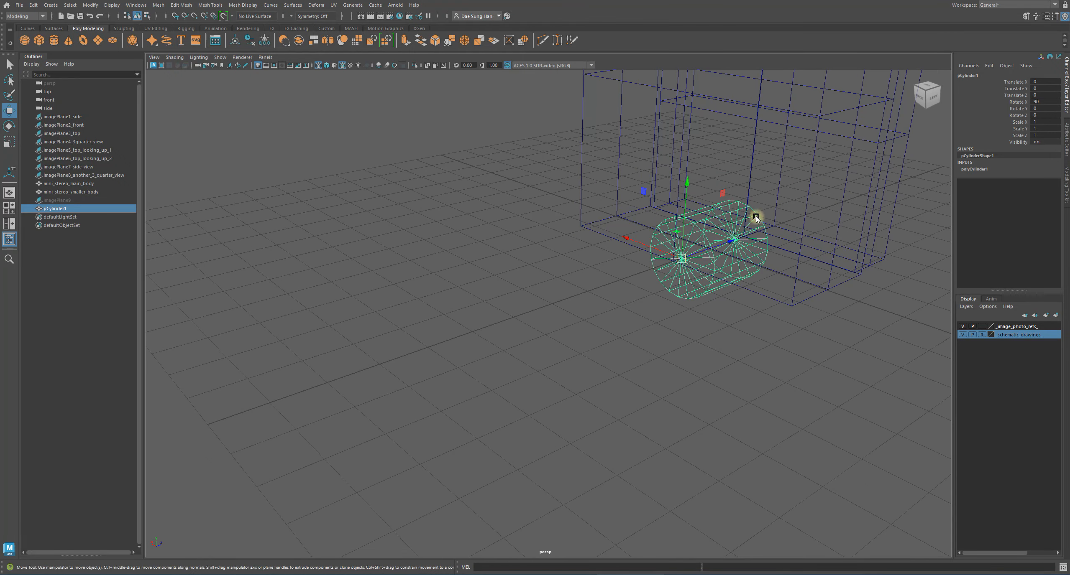
{"action": "left_click_drag", "start_coordinate": [646, 273], "coordinate": [720, 376], "text": "alt"}
{"action": "key", "text": "w"}
{"action": "mouse_move", "coordinate": [747, 214]}
{"action": "left_mouse_down", "text": "alt"}
{"action": "mouse_move", "coordinate": [681, 294]}
{"action": "mouse_move", "coordinate": [626, 296]}
{"action": "mouse_move", "coordinate": [699, 293]}
{"action": "mouse_move", "coordinate": [593, 277]}
{"action": "mouse_move", "coordinate": [533, 292]}
{"action": "mouse_move", "coordinate": [603, 384]}
{"action": "mouse_move", "coordinate": [592, 370]}
{"action": "mouse_move", "coordinate": [652, 365]}
{"action": "mouse_move", "coordinate": [602, 346]}
{"action": "mouse_move", "coordinate": [631, 340]}
{"action": "left_mouse_up", "text": "alt"}
{"action": "key", "text": "5"}
{"action": "key", "text": "w"}
{"action": "left_click_drag", "start_coordinate": [580, 289], "coordinate": [545, 139]}
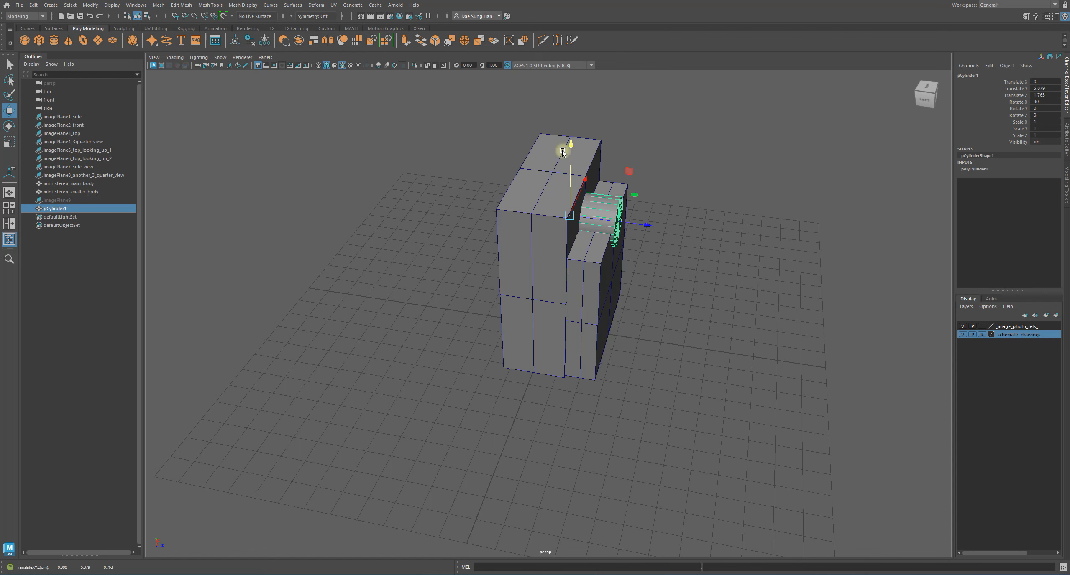
{"action": "left_click_drag", "start_coordinate": [653, 225], "coordinate": [485, 253]}
Step: Scale the cylinder down uniformly to 0.595
{"action": "right_click_drag", "start_coordinate": [485, 253], "coordinate": [573, 265], "text": "alt"}
{"action": "left_click_drag", "start_coordinate": [573, 265], "coordinate": [465, 238], "text": "alt"}
{"action": "middle_click_drag", "start_coordinate": [464, 238], "coordinate": [568, 348], "text": "alt"}
{"action": "key", "text": "f"}
{"action": "left_click_drag", "start_coordinate": [594, 381], "coordinate": [645, 375], "text": "alt"}
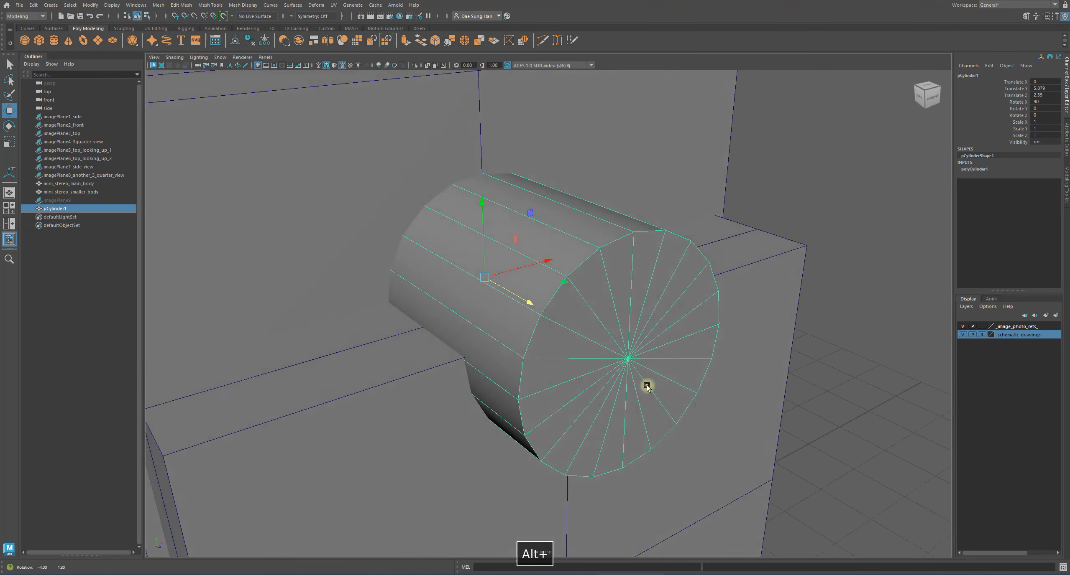
{"action": "right_click_drag", "start_coordinate": [645, 375], "coordinate": [475, 371], "text": "alt"}
{"action": "key", "text": "r"}
{"action": "mouse_move", "coordinate": [511, 293]}
{"action": "left_mouse_down"}
{"action": "mouse_move", "coordinate": [489, 305]}
{"action": "mouse_move", "coordinate": [496, 297]}
{"action": "left_mouse_up"}
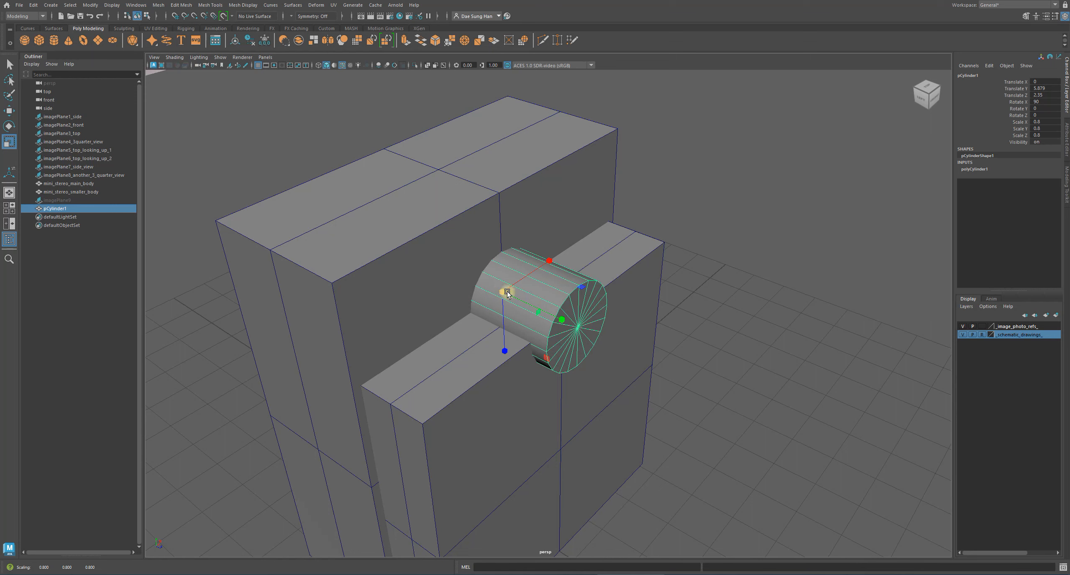
{"action": "left_click_drag", "start_coordinate": [505, 289], "coordinate": [515, 269]}
Step: Raise the cylinder to Translate Y 6.74, above the smaller body's top face
{"action": "key", "text": "w"}
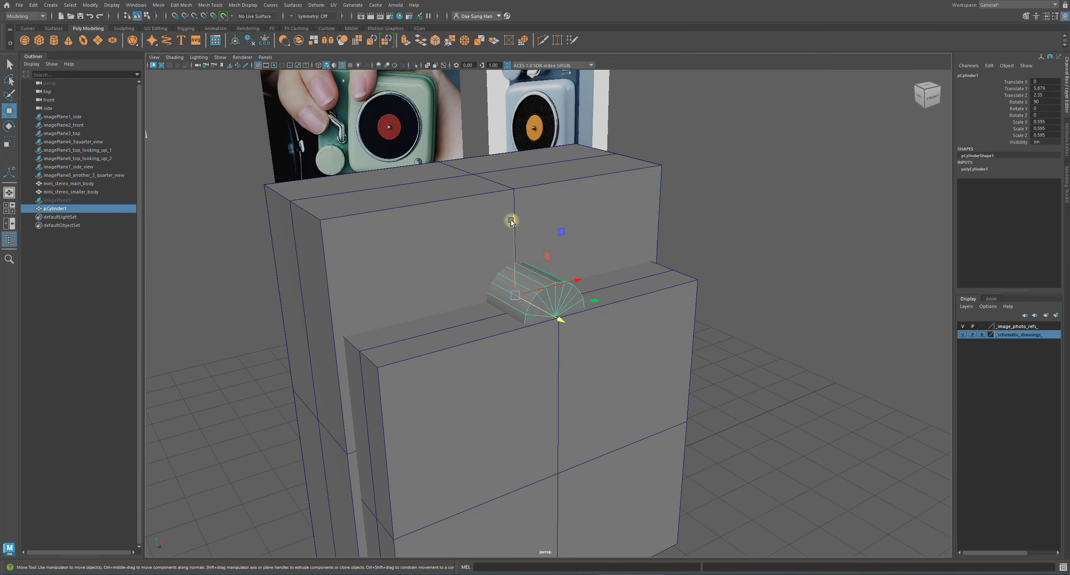
{"action": "left_click_drag", "start_coordinate": [510, 221], "coordinate": [562, 229]}
{"action": "key", "text": "r"}
{"action": "left_click_drag", "start_coordinate": [605, 268], "coordinate": [621, 317], "text": "alt"}
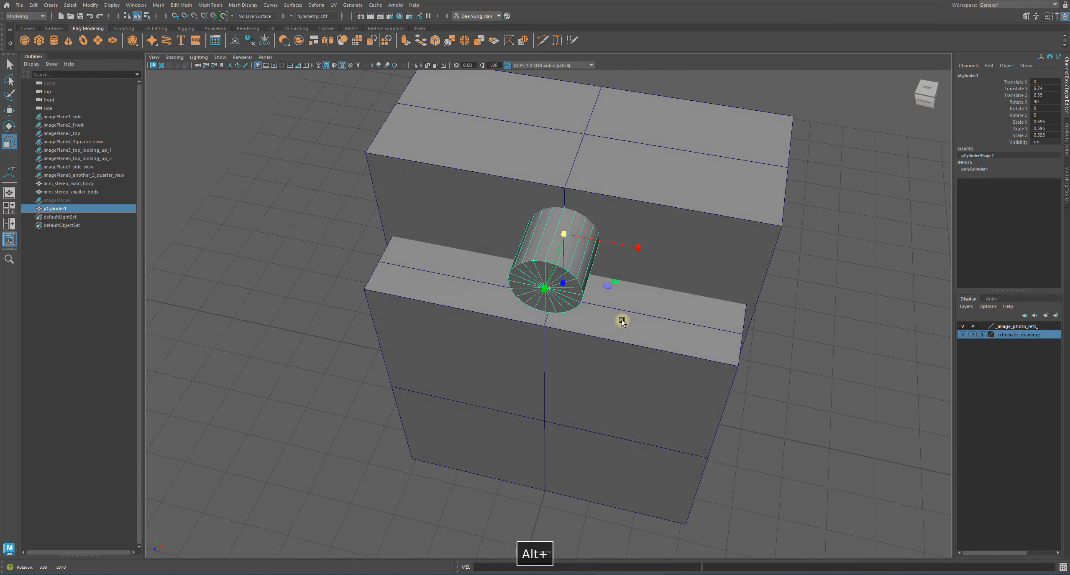
{"action": "left_click_drag", "start_coordinate": [613, 279], "coordinate": [624, 300], "text": "alt"}
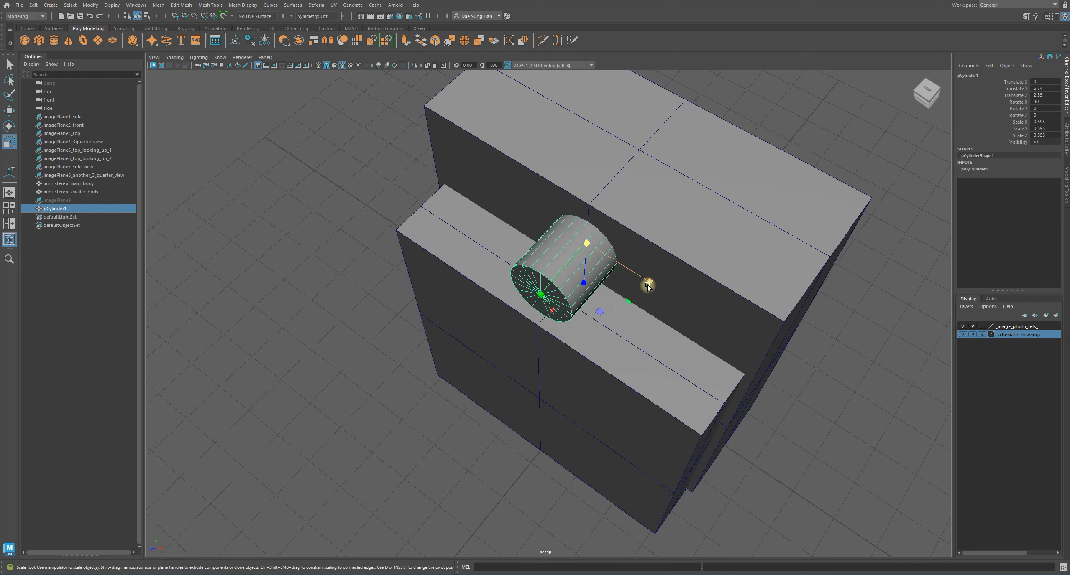
{"action": "left_click_drag", "start_coordinate": [631, 300], "coordinate": [573, 242]}
{"action": "key", "text": "ctrl+z"}
Step: Flatten the cylinder to Scale Y 0.179 and place it near the main body's upper front corner, at Translate X -2.316 and Y 6.762
{"action": "key", "text": "w"}
{"action": "left_click_drag", "start_coordinate": [560, 228], "coordinate": [561, 209]}
{"action": "left_click_drag", "start_coordinate": [559, 211], "coordinate": [573, 250], "text": "alt"}
{"action": "left_click_drag", "start_coordinate": [635, 278], "coordinate": [604, 309], "text": "alt"}
{"action": "key", "text": "r"}
{"action": "key", "text": "z"}
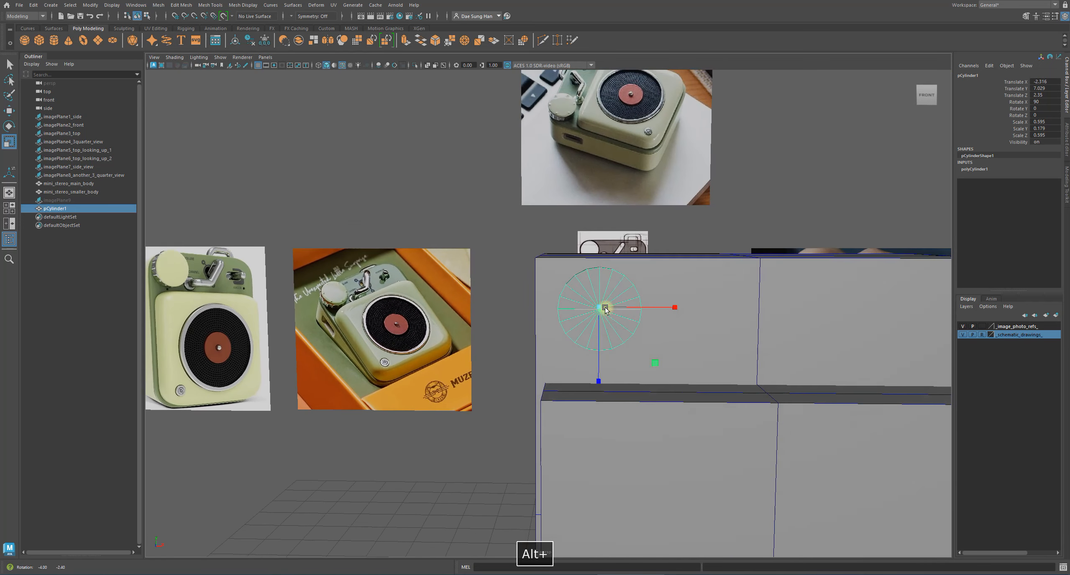
{"action": "key", "text": "w"}
{"action": "left_click_drag", "start_coordinate": [600, 233], "coordinate": [601, 251]}
Step: Toggle the wireframe-on-shaded display repeatedly to inspect the blocked-out shapes
{"action": "left_click_drag", "start_coordinate": [565, 301], "coordinate": [617, 308], "text": "alt"}
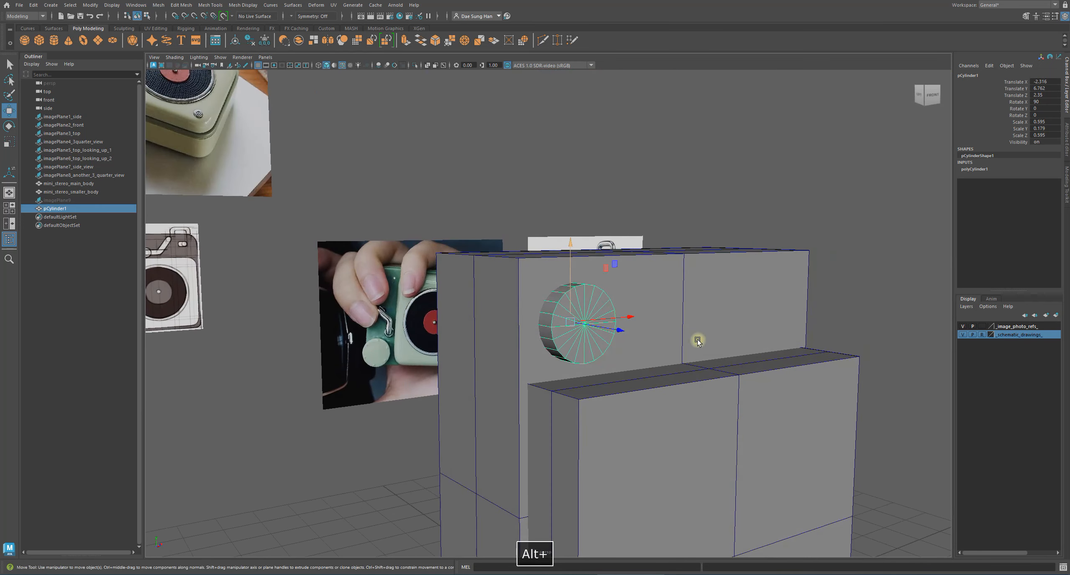
{"action": "key", "text": "alt+5"}
{"action": "key", "text": "alt+5"}
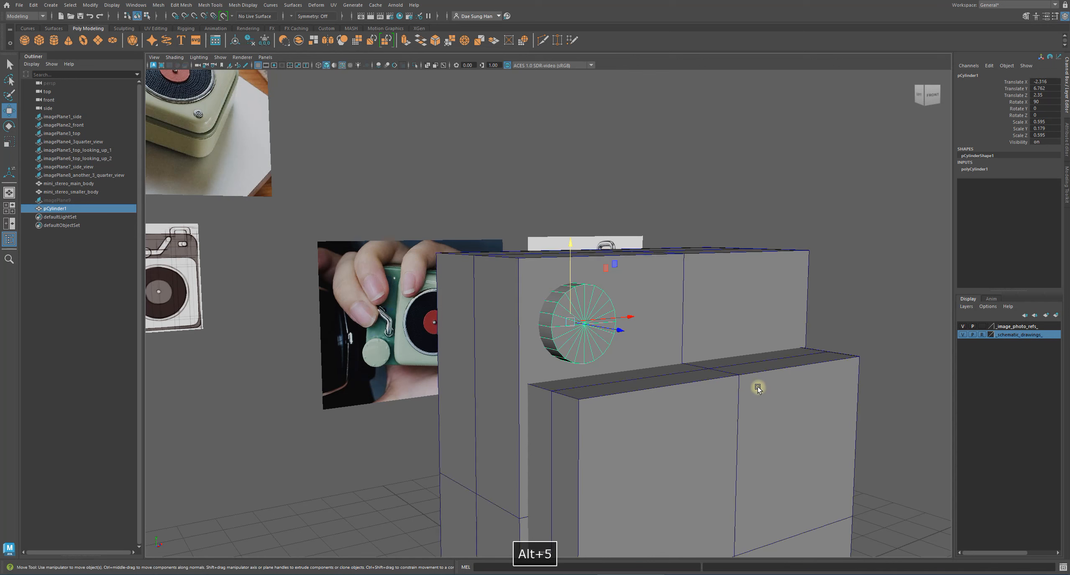
{"action": "key", "text": "alt+5"}
{"action": "key", "text": "alt+5"}
{"action": "key", "text": "alt+5"}
{"action": "key", "text": "alt+5"}
{"action": "mouse_move", "coordinate": [712, 388]}
{"action": "left_mouse_down", "text": "alt"}
{"action": "mouse_move", "coordinate": [651, 350]}
{"action": "mouse_move", "coordinate": [586, 348]}
{"action": "mouse_move", "coordinate": [609, 324]}
{"action": "mouse_move", "coordinate": [564, 318]}
{"action": "mouse_move", "coordinate": [628, 333]}
{"action": "left_mouse_up", "text": "alt"}
Step: Thicken the cylinder to Scale Y 0.212 and compare its depth with the knob in the reference photos
{"action": "key", "text": "r"}
{"action": "left_click_drag", "start_coordinate": [691, 349], "coordinate": [652, 347], "text": "alt"}
{"action": "middle_click_drag", "start_coordinate": [362, 295], "coordinate": [442, 354], "text": "alt"}
{"action": "right_click_drag", "start_coordinate": [442, 354], "coordinate": [452, 258], "text": "alt"}
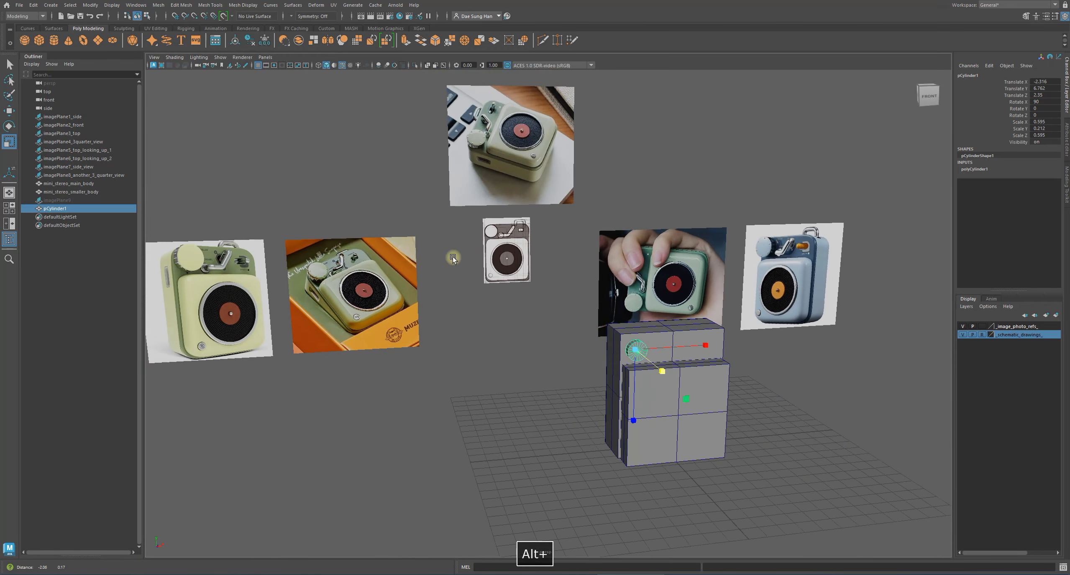
{"action": "middle_click_drag", "start_coordinate": [452, 257], "coordinate": [533, 262], "text": "alt"}
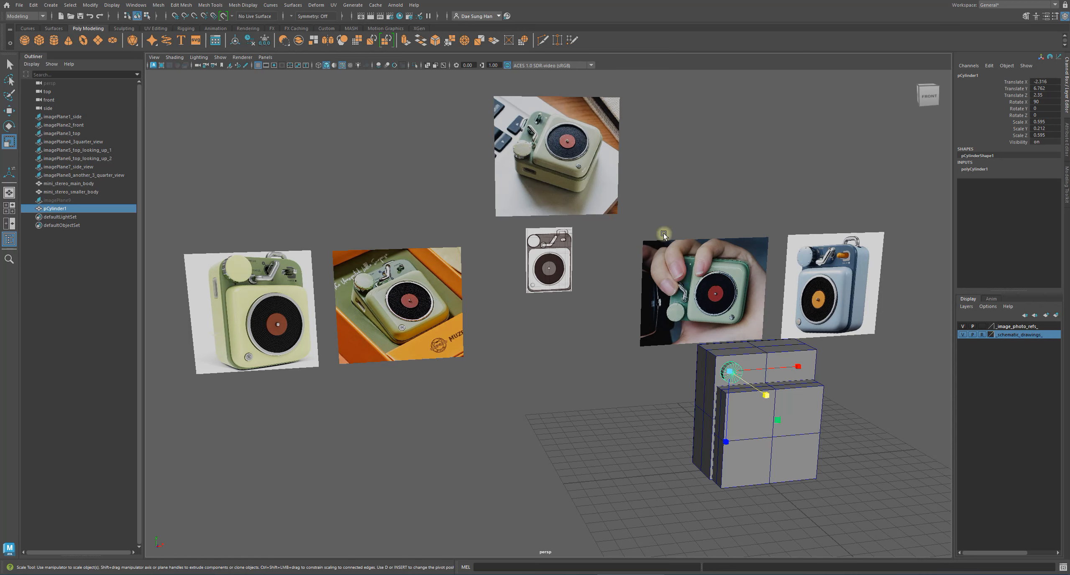
{"action": "middle_click_drag", "start_coordinate": [723, 335], "coordinate": [494, 366], "text": "alt"}
{"action": "right_click_drag", "start_coordinate": [493, 366], "coordinate": [603, 294], "text": "alt"}
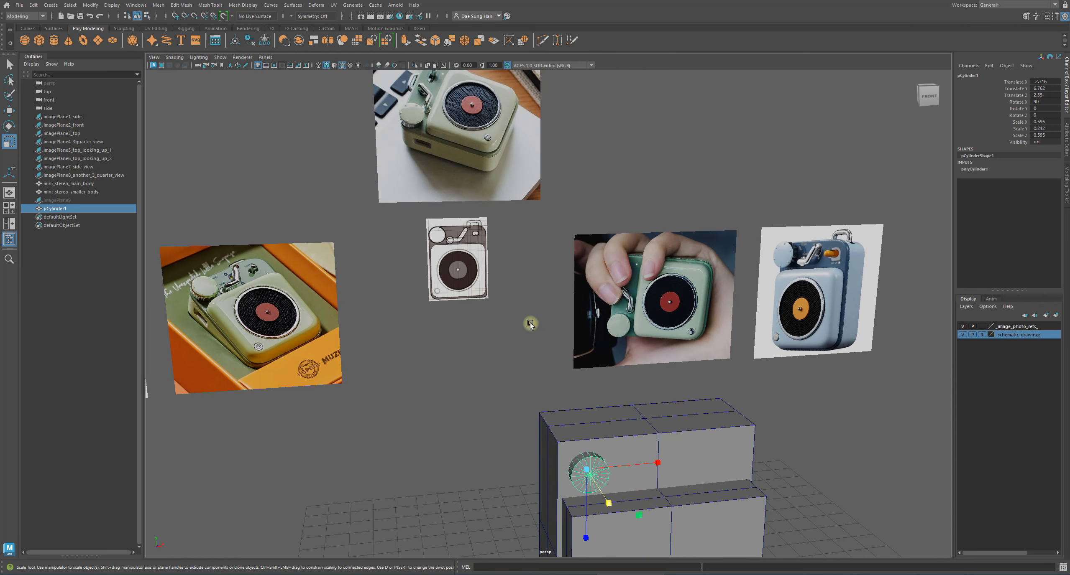
{"action": "left_click_drag", "start_coordinate": [529, 324], "coordinate": [649, 435], "text": "alt"}
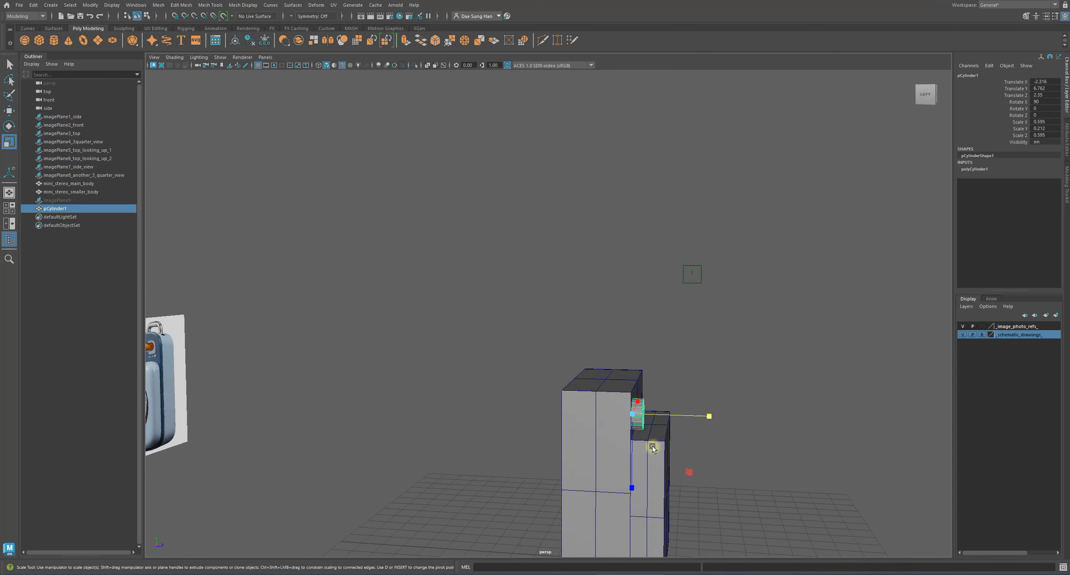
Step: Extend the cylinder's depth to Scale Y 0.44 from a side view
{"action": "middle_click_drag", "start_coordinate": [660, 441], "coordinate": [528, 305], "text": "alt"}
{"action": "right_click_drag", "start_coordinate": [527, 306], "coordinate": [805, 445], "text": "alt"}
{"action": "middle_click_drag", "start_coordinate": [653, 376], "coordinate": [624, 326], "text": "alt"}
{"action": "right_click_drag", "start_coordinate": [624, 327], "coordinate": [740, 393], "text": "alt"}
{"action": "left_click_drag", "start_coordinate": [670, 381], "coordinate": [500, 382]}
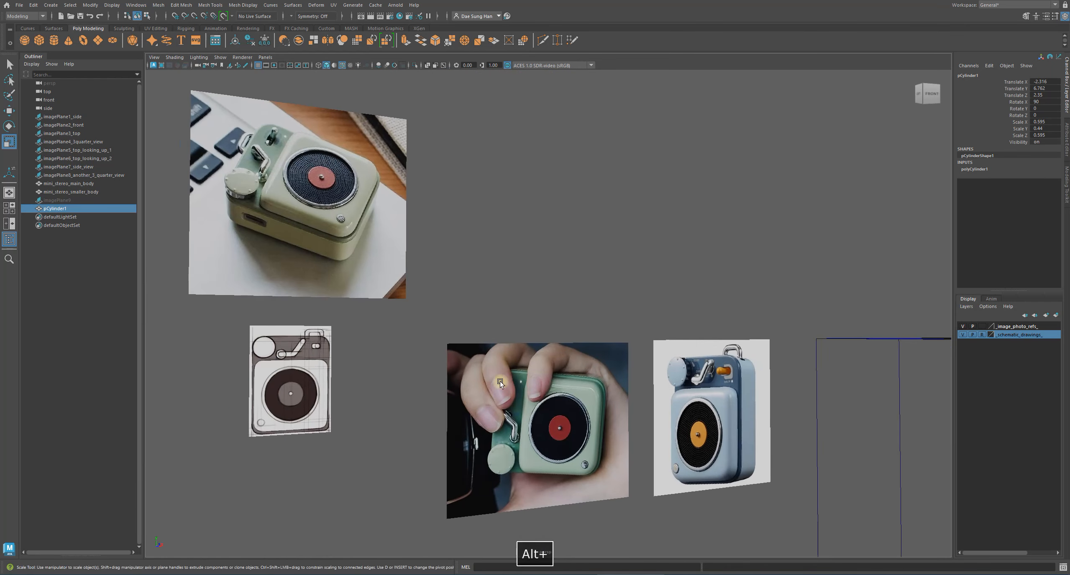
Step: Compare the knob's size with the reference photos and widen the cylinder to Scale X and Z 0.878
{"action": "key", "text": "f"}
{"action": "left_click_drag", "start_coordinate": [816, 416], "coordinate": [707, 412], "text": "alt"}
{"action": "right_click_drag", "start_coordinate": [707, 412], "coordinate": [504, 408], "text": "alt"}
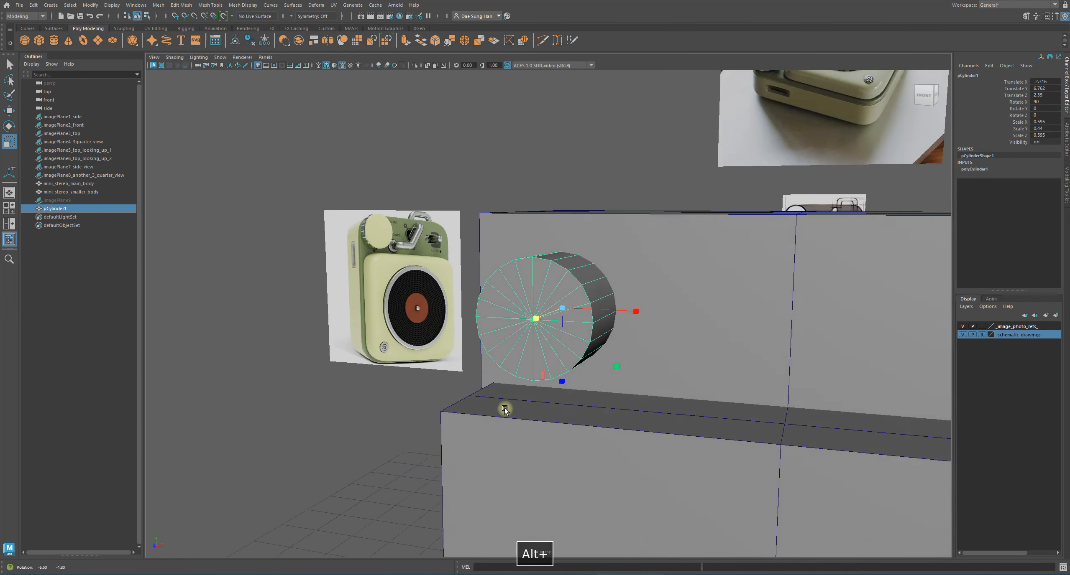
{"action": "left_click_drag", "start_coordinate": [504, 409], "coordinate": [513, 319], "text": "alt"}
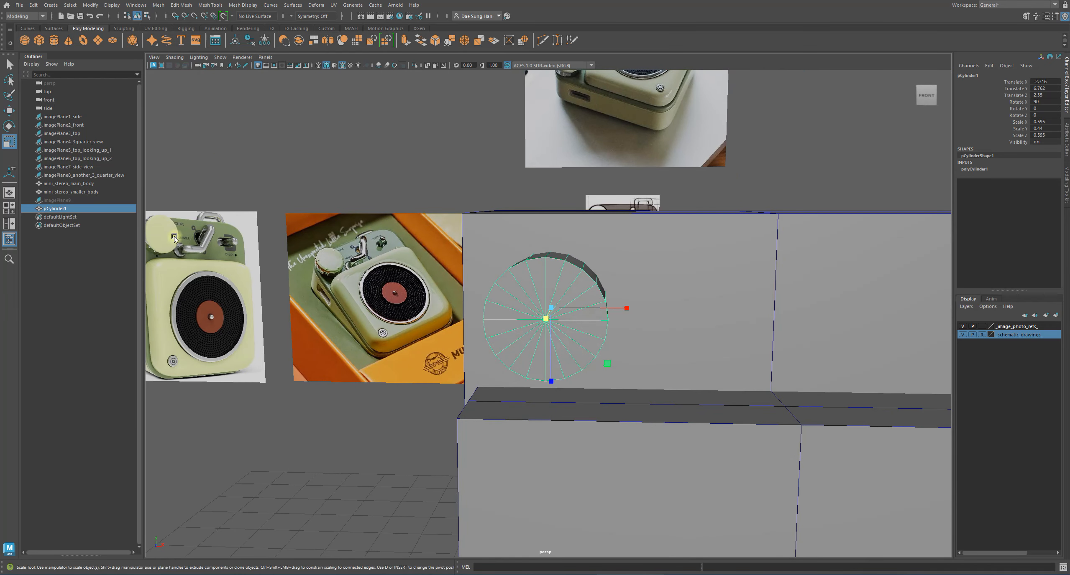
{"action": "right_click_drag", "start_coordinate": [271, 264], "coordinate": [253, 261], "text": "alt"}
{"action": "middle_click_drag", "start_coordinate": [253, 260], "coordinate": [425, 280], "text": "alt"}
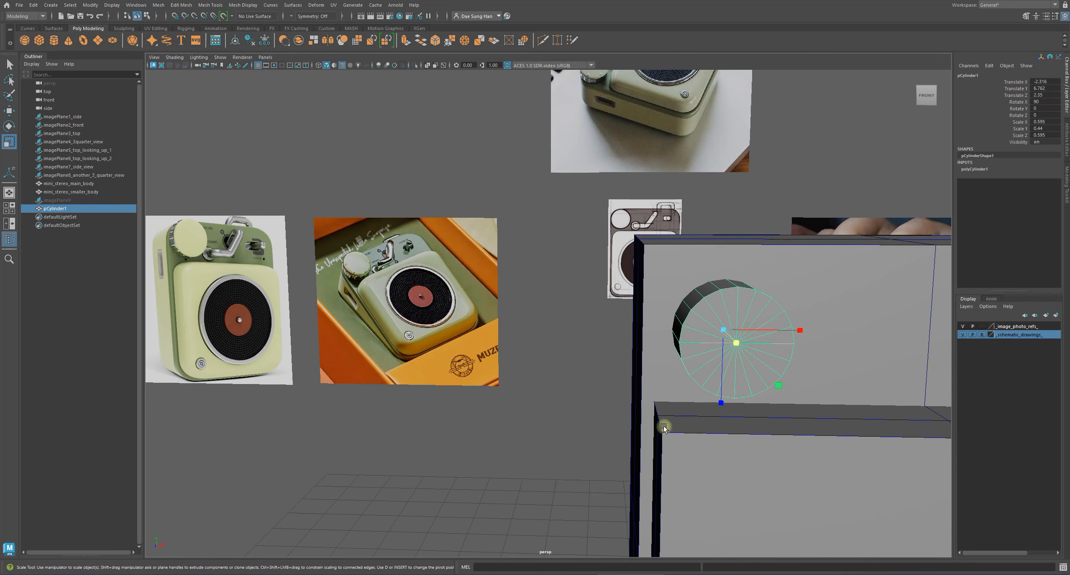
{"action": "middle_click_drag", "start_coordinate": [813, 370], "coordinate": [578, 354], "text": "alt"}
{"action": "left_click_drag", "start_coordinate": [534, 331], "coordinate": [514, 343], "text": "alt"}
{"action": "left_click_drag", "start_coordinate": [577, 393], "coordinate": [570, 383], "text": "alt"}
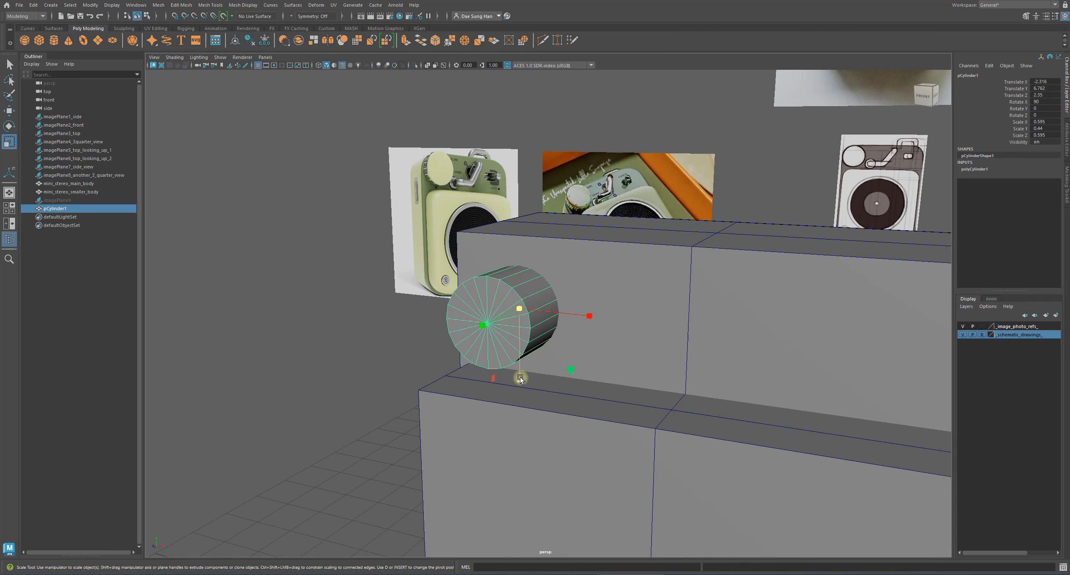
{"action": "mouse_move", "coordinate": [569, 372]}
{"action": "left_mouse_down"}
{"action": "mouse_move", "coordinate": [580, 381]}
{"action": "mouse_move", "coordinate": [626, 353]}
{"action": "mouse_move", "coordinate": [676, 359]}
{"action": "mouse_move", "coordinate": [570, 363]}
{"action": "left_mouse_up"}
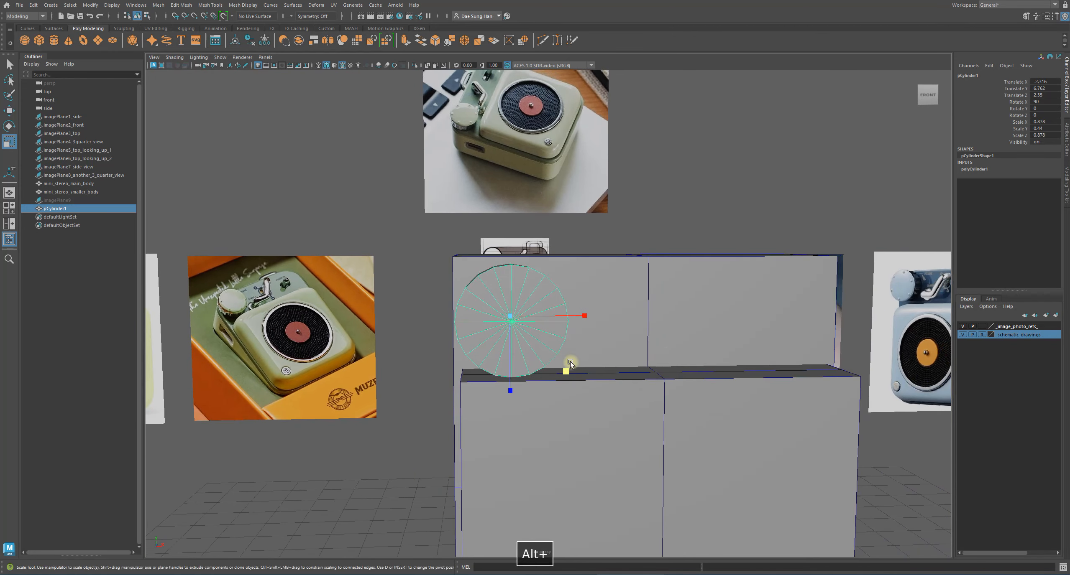
Step: Nudge the cylinder slightly along X inside the main body's side edge and compare its placement with the reference photos
{"action": "left_click_drag", "start_coordinate": [676, 382], "coordinate": [640, 377], "text": "alt"}
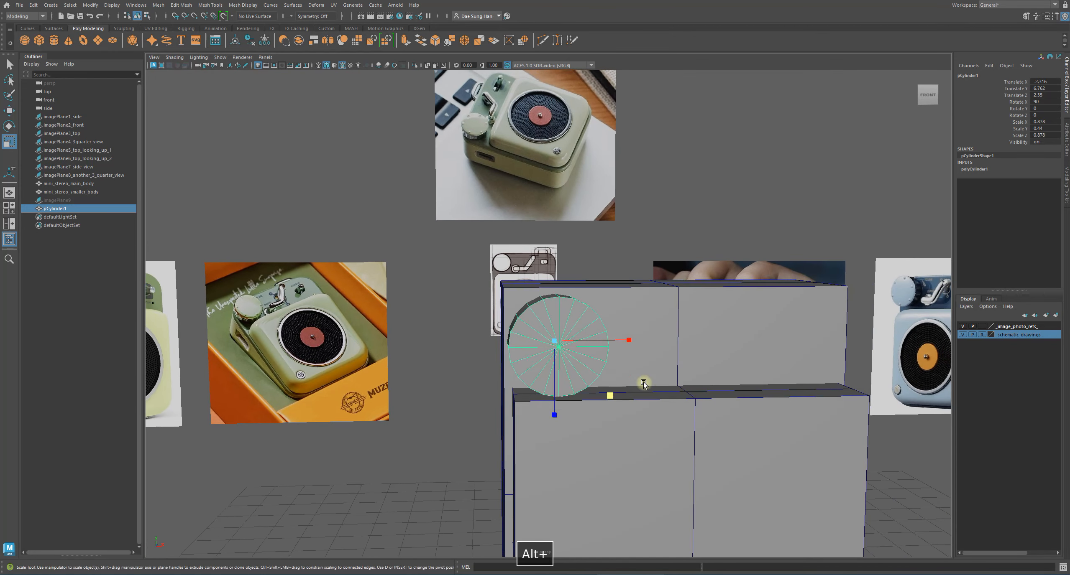
{"action": "key", "text": "w"}
{"action": "left_click_drag", "start_coordinate": [639, 338], "coordinate": [424, 260]}
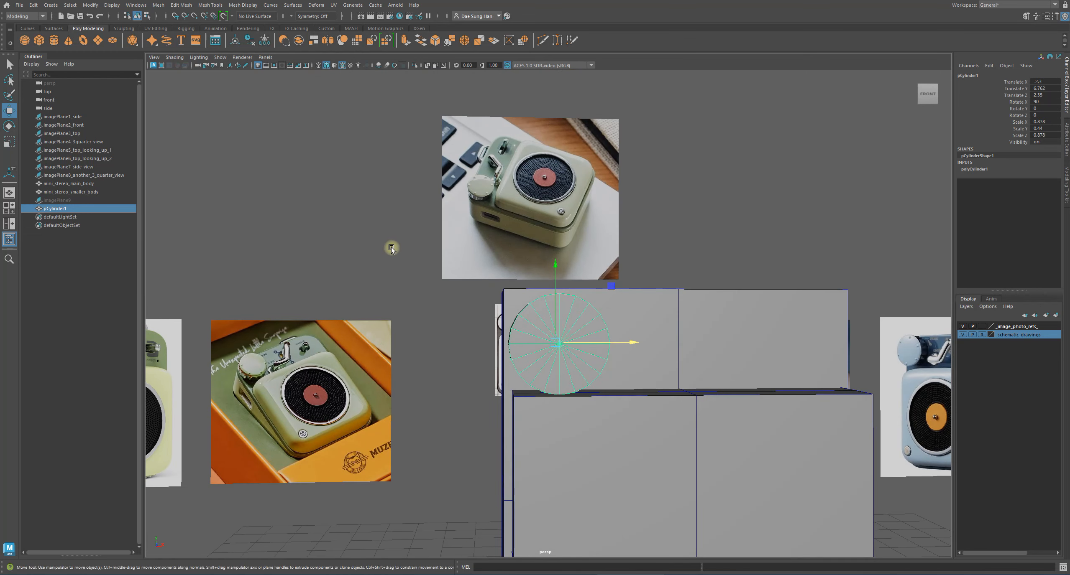
{"action": "left_click_drag", "start_coordinate": [709, 363], "coordinate": [523, 301], "text": "alt"}
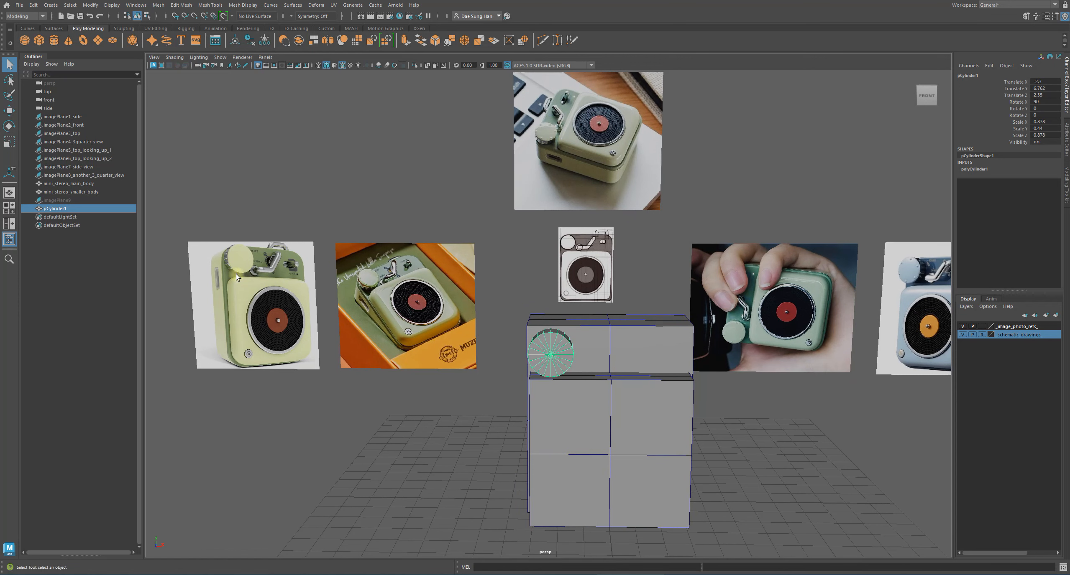
{"action": "left_click_drag", "start_coordinate": [787, 301], "coordinate": [382, 394], "text": "alt"}
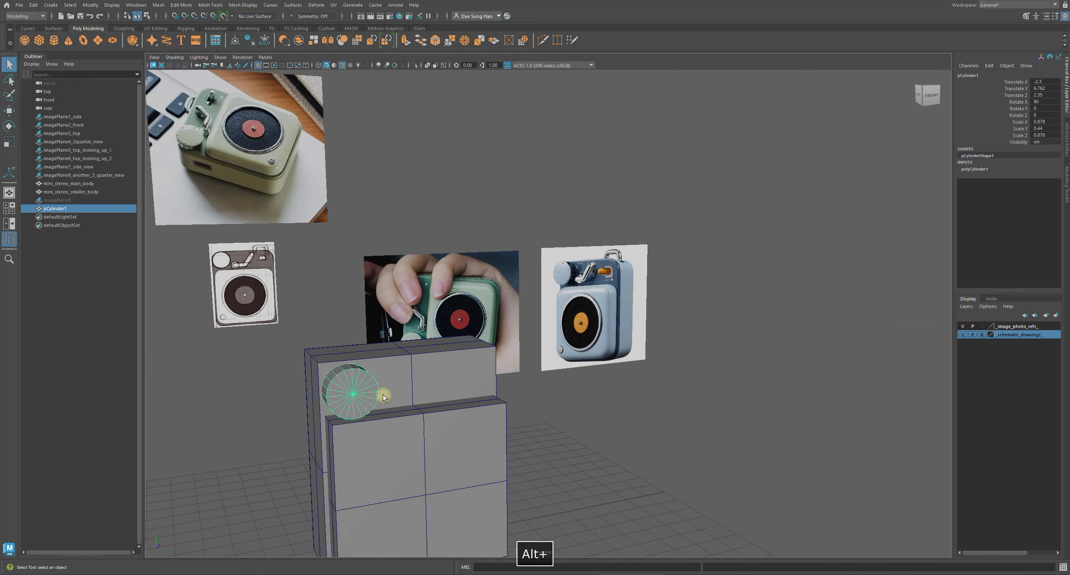
Step: Reduce the cylinder's diameter to Scale X and Z 0.791, keeping its depth
{"action": "key", "text": "f"}
{"action": "left_click_drag", "start_coordinate": [628, 407], "coordinate": [521, 432], "text": "alt"}
{"action": "key", "text": "r"}
{"action": "left_click_drag", "start_coordinate": [607, 444], "coordinate": [554, 342], "text": "alt"}
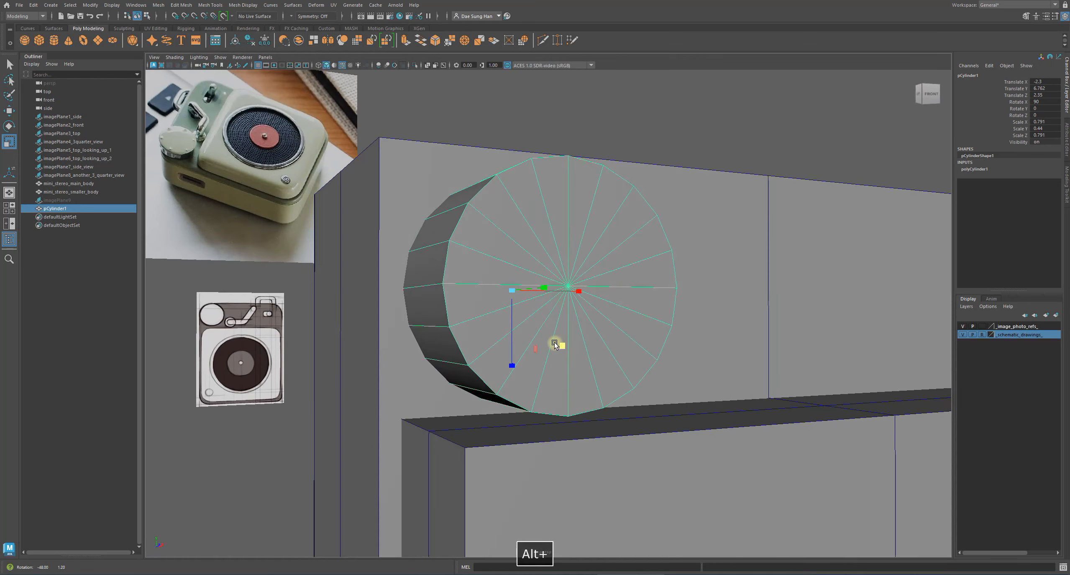
Step: Move the cylinder closer to the main body's side edge, to Translate X -2.425 and Y 6.669, and deselect it
{"action": "key", "text": "w"}
{"action": "left_click_drag", "start_coordinate": [511, 212], "coordinate": [655, 312]}
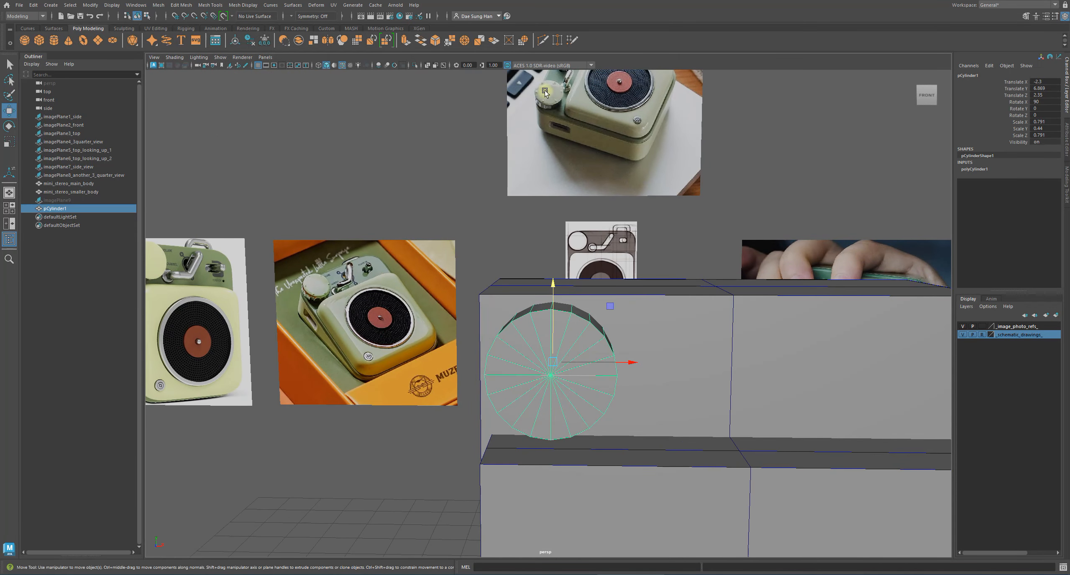
{"action": "left_click_drag", "start_coordinate": [634, 363], "coordinate": [687, 199]}
{"action": "left_click", "coordinate": [687, 199]}
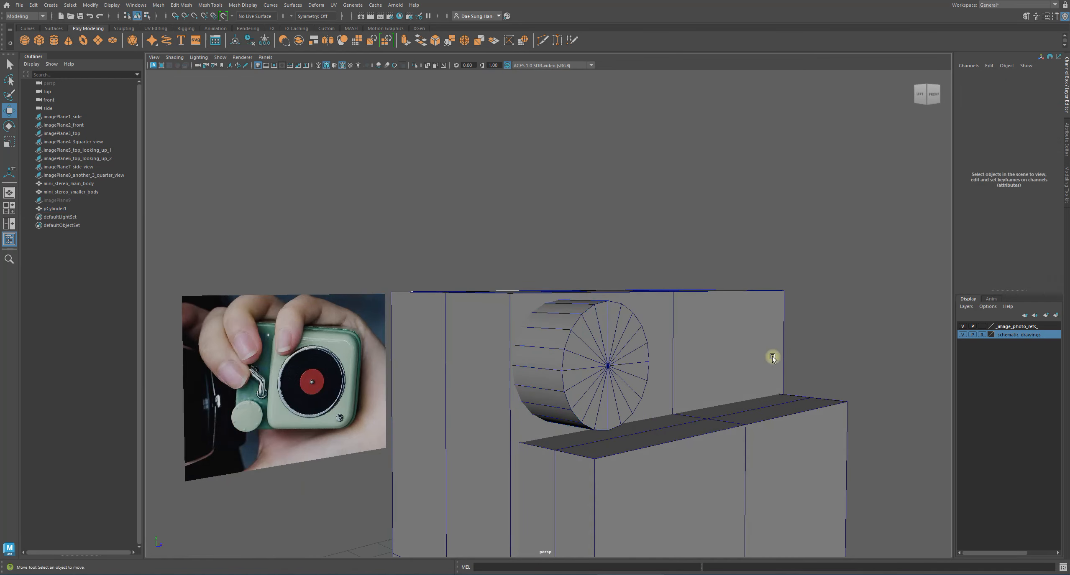
Step: Check the whole block-out from the front and at an angle, and reselect the cylinder
{"action": "left_click_drag", "start_coordinate": [771, 359], "coordinate": [615, 346], "text": "alt"}
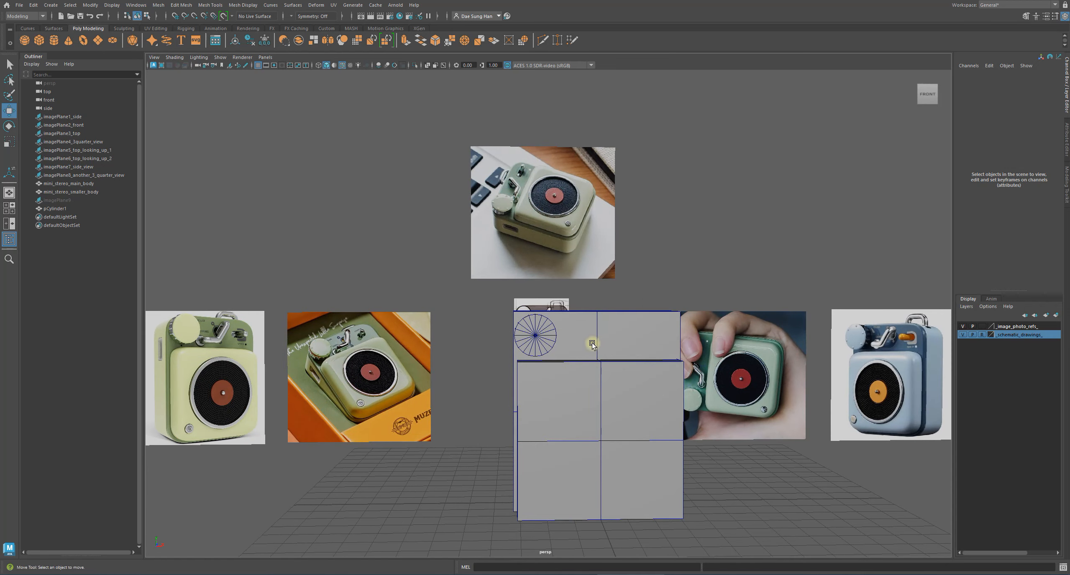
{"action": "left_click_drag", "start_coordinate": [513, 324], "coordinate": [544, 346], "text": "alt"}
{"action": "right_click_drag", "start_coordinate": [544, 347], "coordinate": [605, 363], "text": "alt"}
{"action": "left_click", "coordinate": [549, 346]}
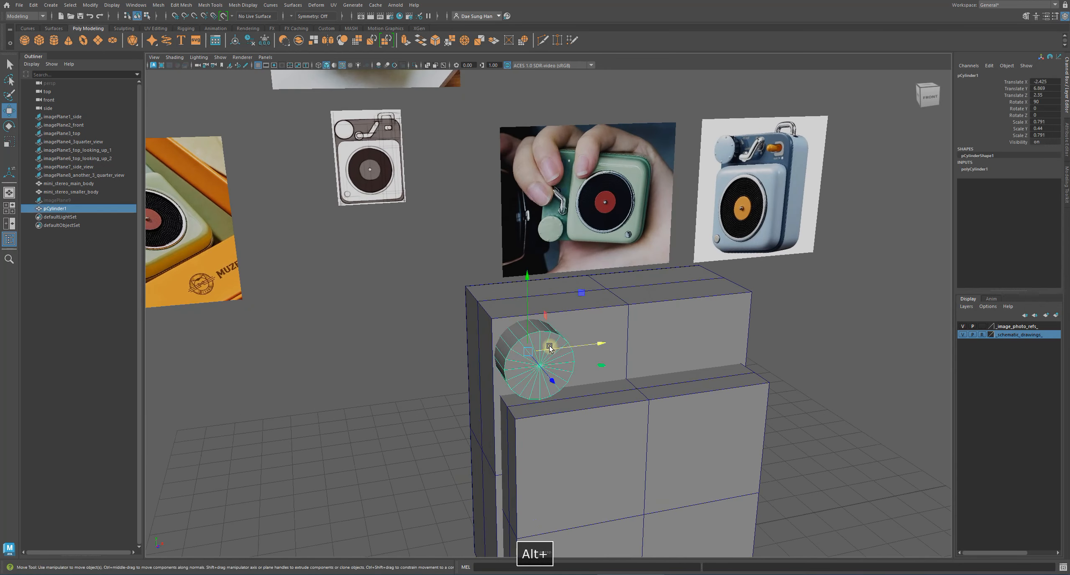
Step: Examine the knob's size, depth and position in each reference photo against the blocked-out cylinder
{"action": "left_click_drag", "start_coordinate": [589, 403], "coordinate": [584, 372], "text": "alt"}
{"action": "right_click_drag", "start_coordinate": [583, 372], "coordinate": [342, 330], "text": "alt"}
{"action": "middle_click_drag", "start_coordinate": [594, 339], "coordinate": [388, 369], "text": "alt"}
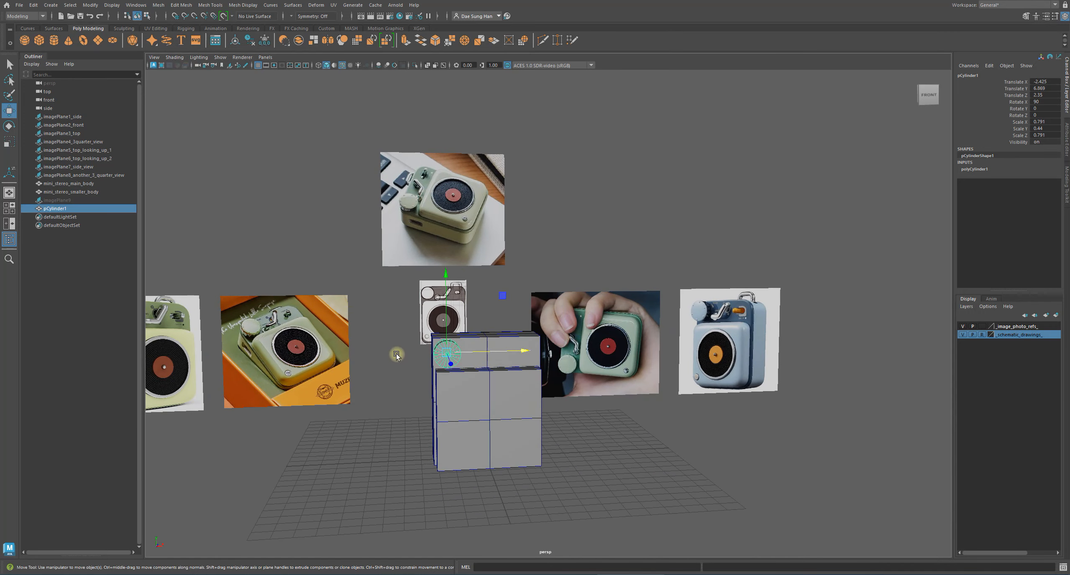
{"action": "key", "text": "q"}
{"action": "right_click_drag", "start_coordinate": [465, 337], "coordinate": [767, 386], "text": "alt"}
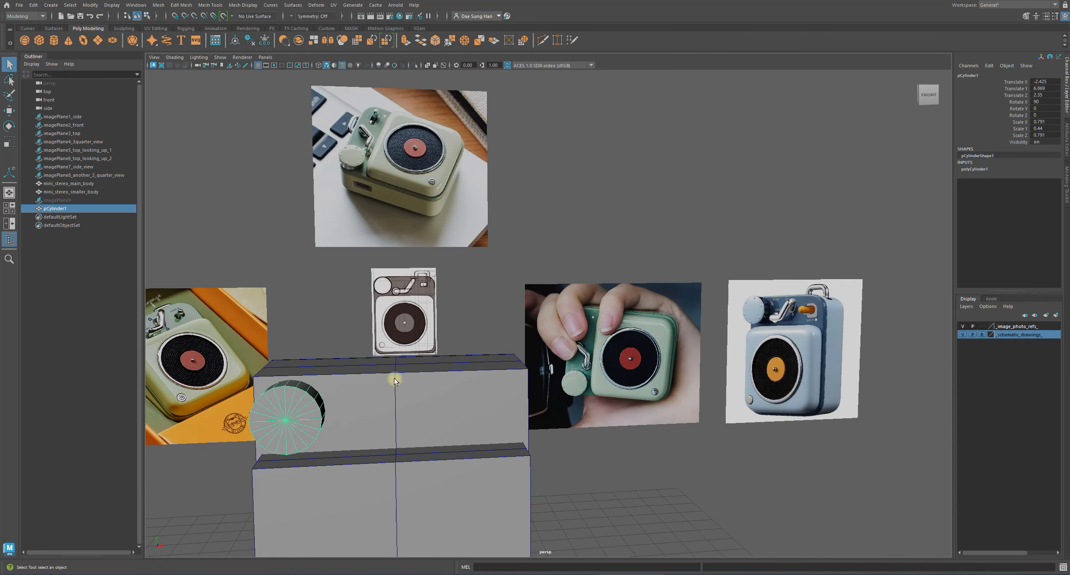
{"action": "middle_click_drag", "start_coordinate": [394, 380], "coordinate": [470, 340], "text": "alt"}
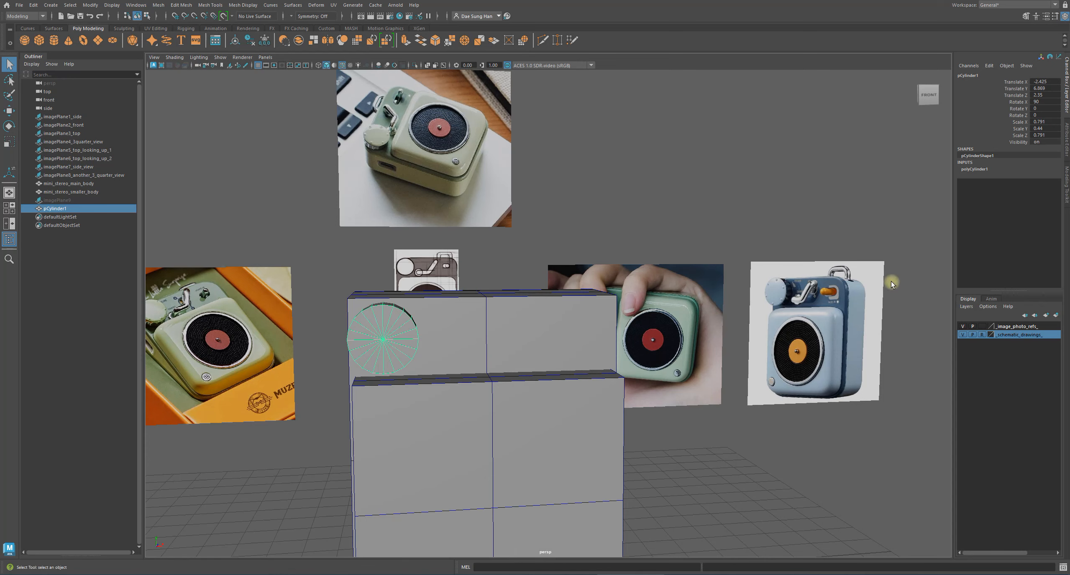
{"action": "right_click_drag", "start_coordinate": [747, 310], "coordinate": [451, 362], "text": "alt"}
{"action": "left_click_drag", "start_coordinate": [451, 362], "coordinate": [471, 314], "text": "alt"}
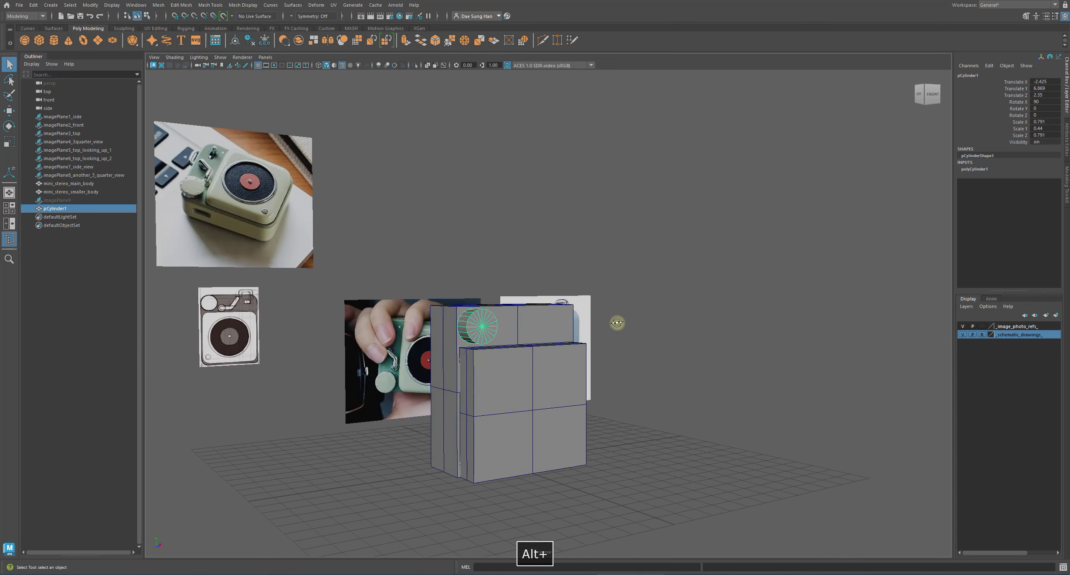
{"action": "left_click_drag", "start_coordinate": [616, 323], "coordinate": [634, 307], "text": "alt"}
{"action": "right_click_drag", "start_coordinate": [596, 317], "coordinate": [626, 329], "text": "alt"}
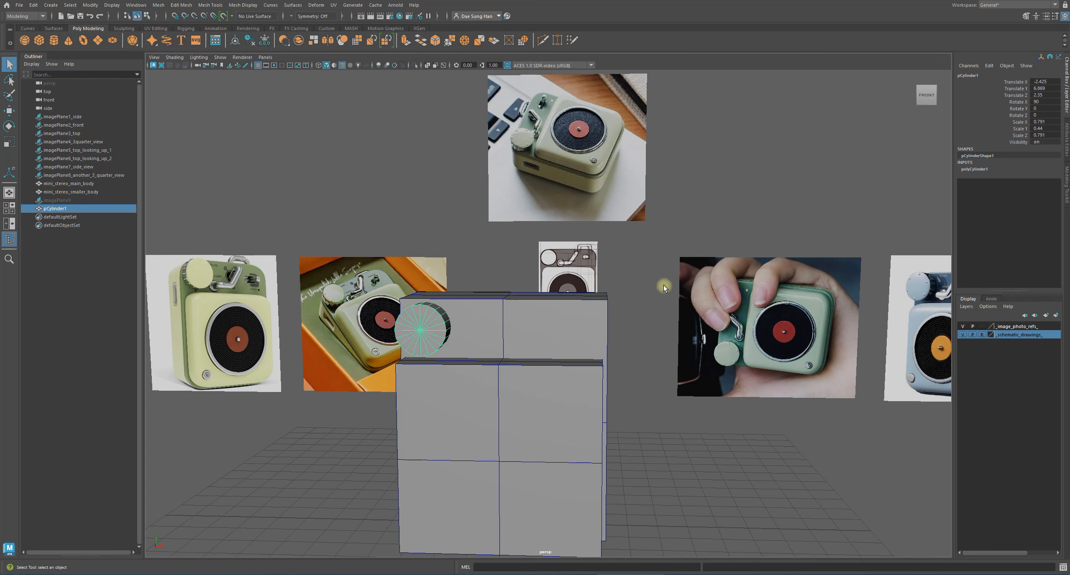
{"action": "left_click_drag", "start_coordinate": [527, 350], "coordinate": [851, 280], "text": "alt"}
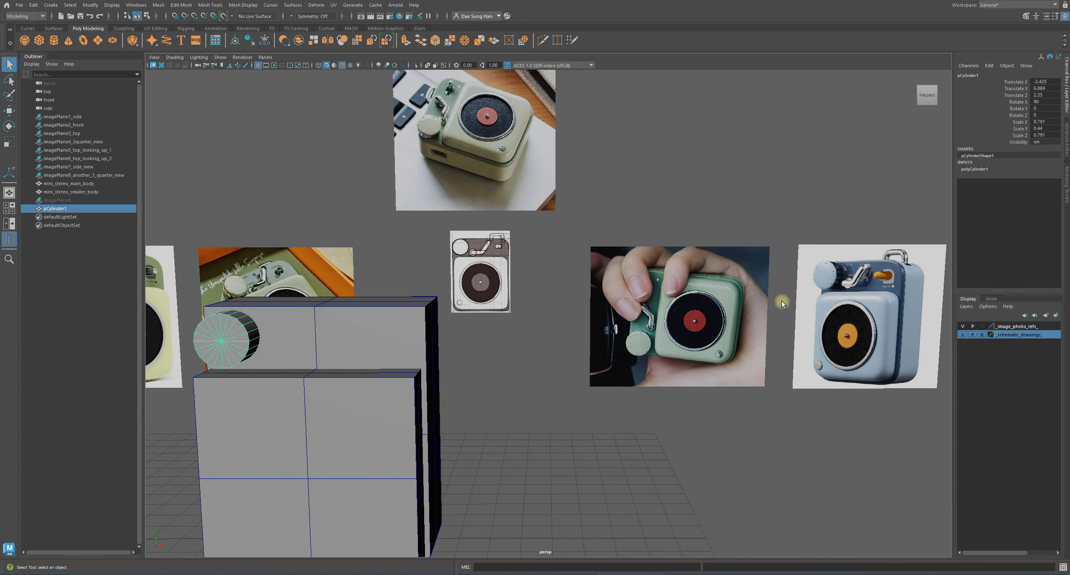
{"action": "right_click_drag", "start_coordinate": [782, 302], "coordinate": [458, 303], "text": "alt"}
{"action": "middle_click_drag", "start_coordinate": [354, 268], "coordinate": [512, 308], "text": "alt"}
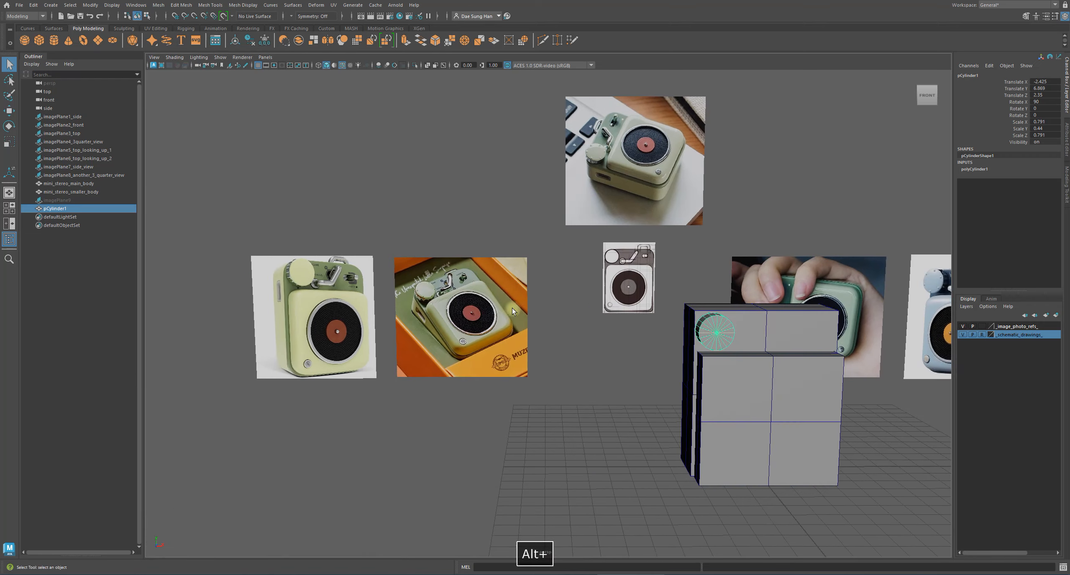
Step: Extend the cylinder's depth slightly to Scale Y 0.462
{"action": "middle_click_drag", "start_coordinate": [785, 361], "coordinate": [600, 343], "text": "alt"}
{"action": "left_click_drag", "start_coordinate": [600, 343], "coordinate": [738, 356], "text": "alt"}
{"action": "right_click_drag", "start_coordinate": [738, 356], "coordinate": [810, 387], "text": "alt"}
{"action": "key", "text": "r"}
{"action": "left_click_drag", "start_coordinate": [811, 387], "coordinate": [620, 372], "text": "alt"}
{"action": "left_click_drag", "start_coordinate": [608, 335], "coordinate": [609, 335]}
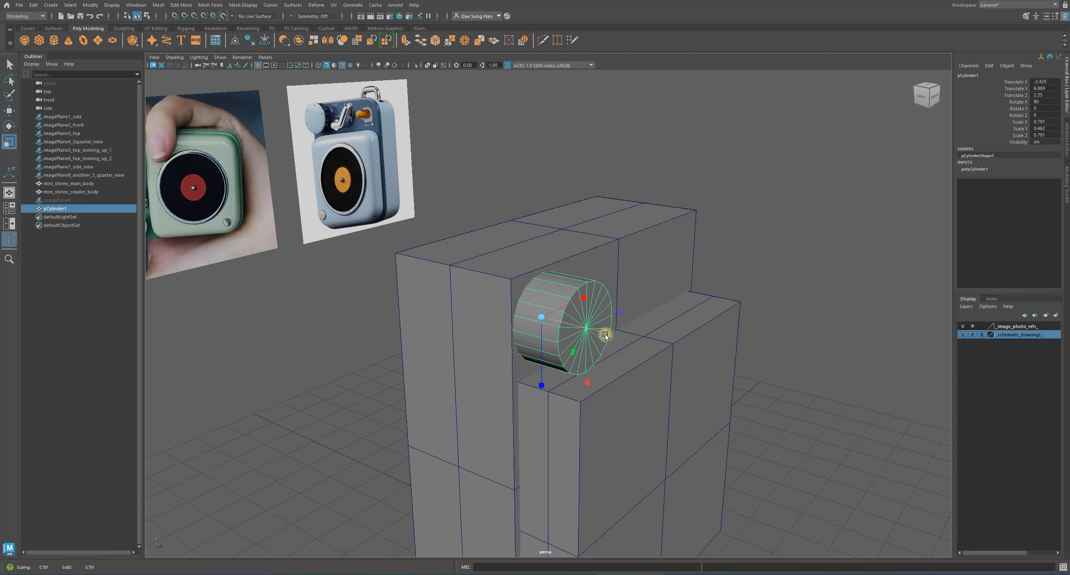
Step: Deselect the cylinder and compare its size and position with the knob in the reference photos from several angles
{"action": "left_click", "coordinate": [644, 375]}
{"action": "left_click_drag", "start_coordinate": [644, 375], "coordinate": [363, 332], "text": "alt"}
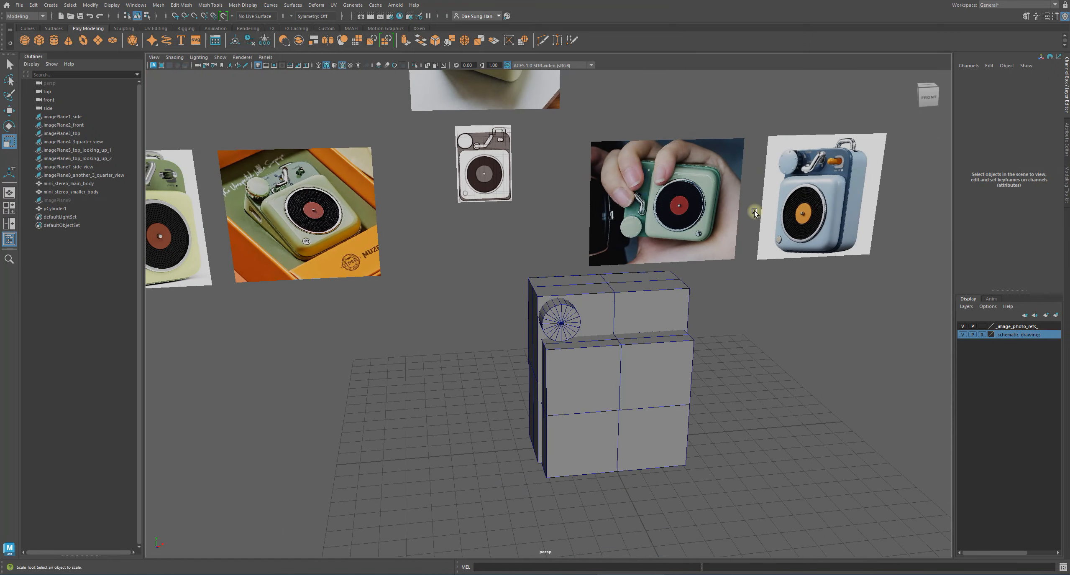
{"action": "left_click_drag", "start_coordinate": [688, 224], "coordinate": [355, 306], "text": "alt"}
{"action": "middle_click_drag", "start_coordinate": [239, 253], "coordinate": [613, 327], "text": "alt"}
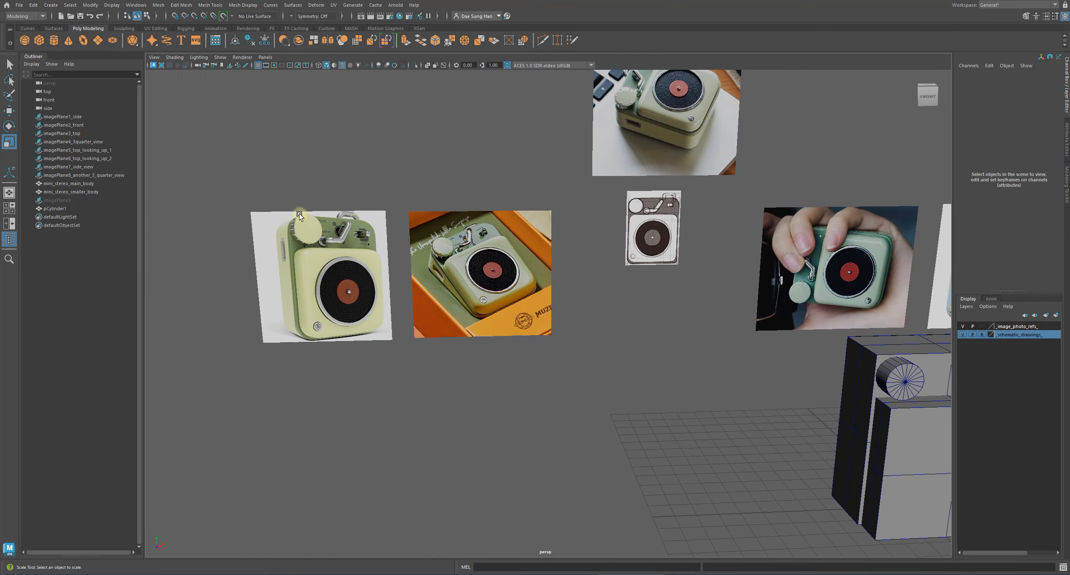
{"action": "left_click_drag", "start_coordinate": [553, 353], "coordinate": [638, 366], "text": "alt"}
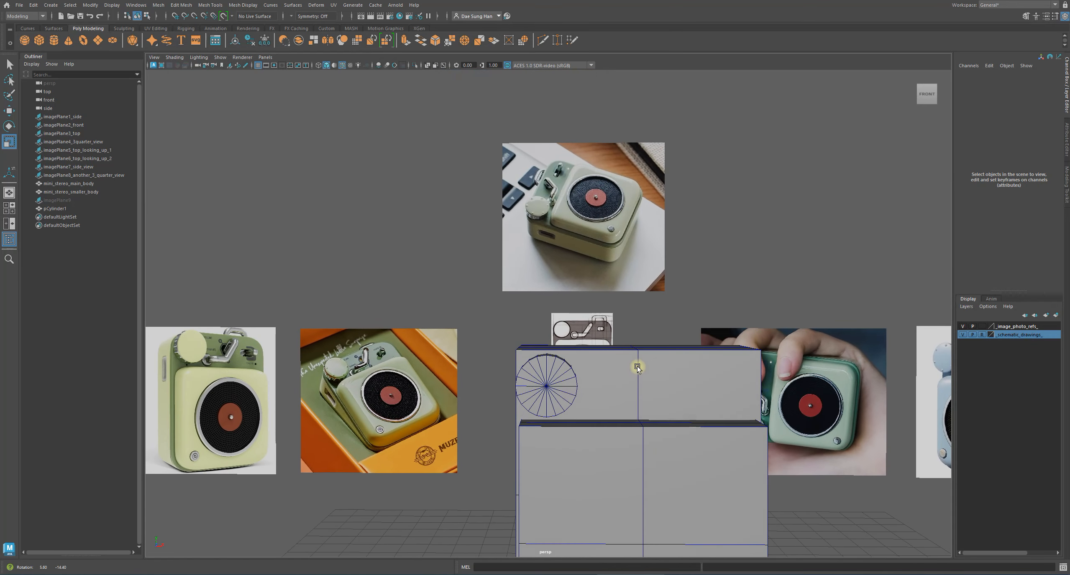
{"action": "left_click_drag", "start_coordinate": [567, 367], "coordinate": [559, 395], "text": "alt"}
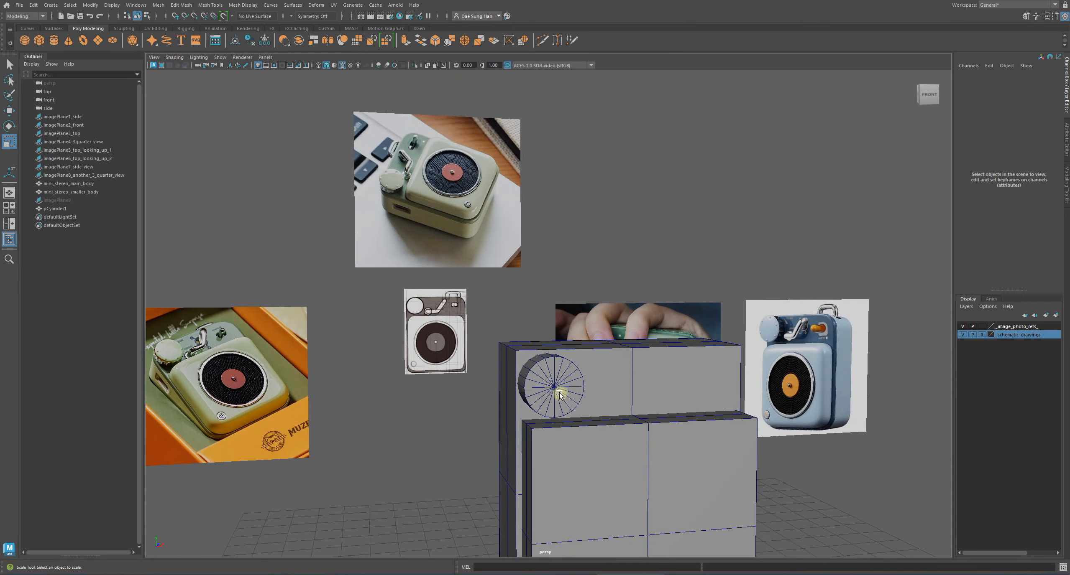
Step: Nudge the cylinder to Translate X -2.402 and Translate Y 6.68, and deselect it
{"action": "left_click", "coordinate": [559, 395]}
{"action": "key", "text": "w"}
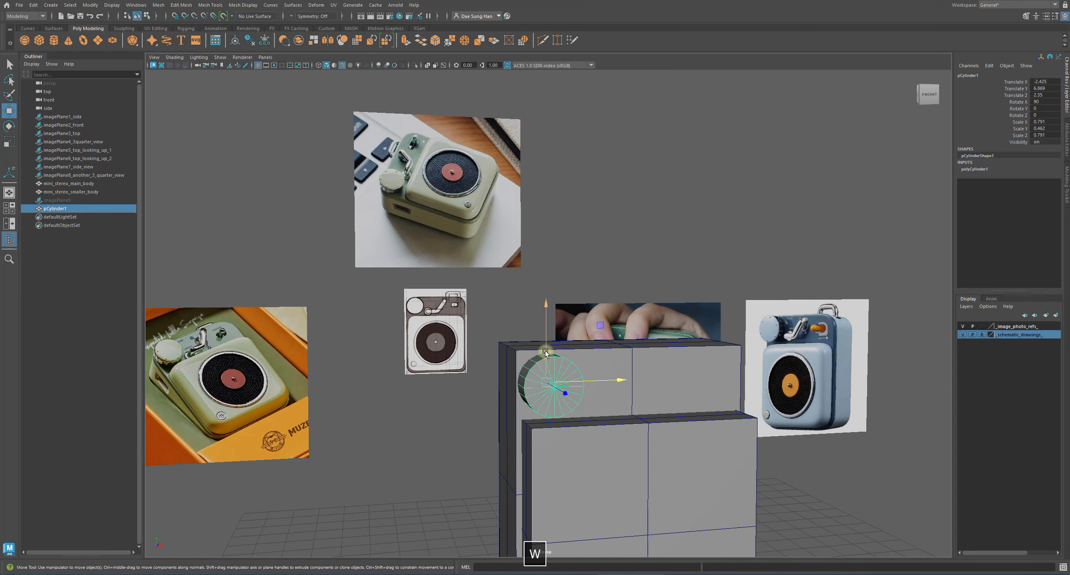
{"action": "left_click_drag", "start_coordinate": [545, 344], "coordinate": [545, 344]}
{"action": "left_click_drag", "start_coordinate": [605, 388], "coordinate": [556, 408], "text": "alt"}
{"action": "left_click", "coordinate": [588, 399]}
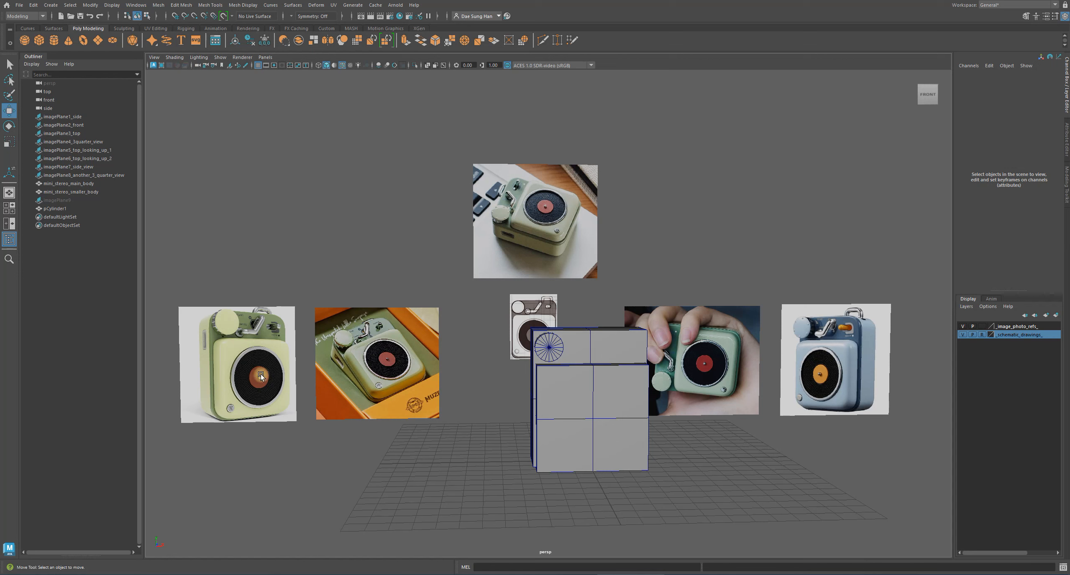
Step: Rename the knob cylinder as fat_dial
{"action": "right_click_drag", "start_coordinate": [667, 440], "coordinate": [763, 418], "text": "alt"}
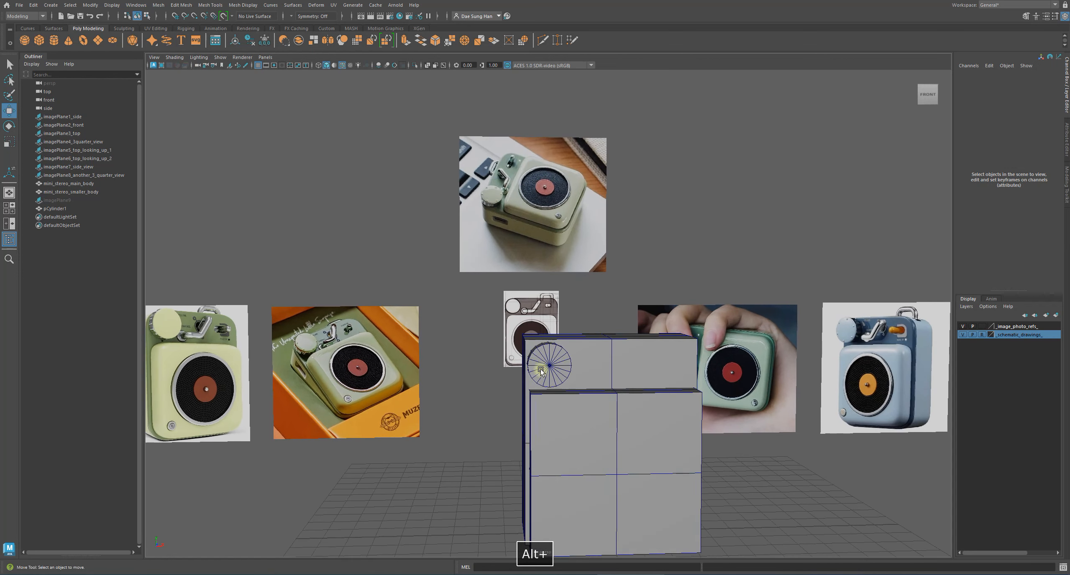
{"action": "left_click", "coordinate": [549, 358]}
{"action": "left_click_drag", "start_coordinate": [550, 357], "coordinate": [495, 367], "text": "alt"}
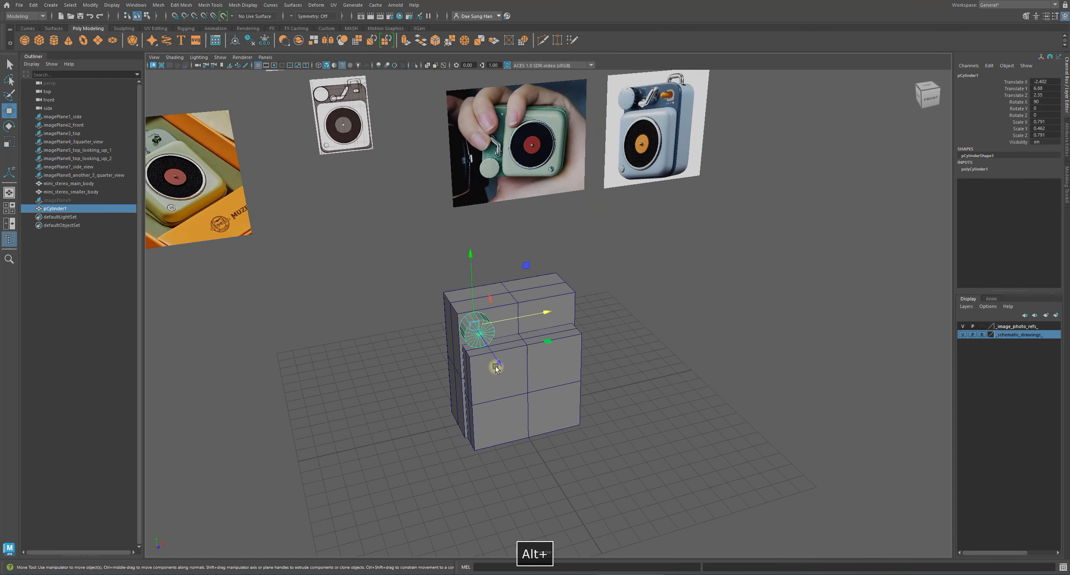
{"action": "double_click", "coordinate": [89, 208]}
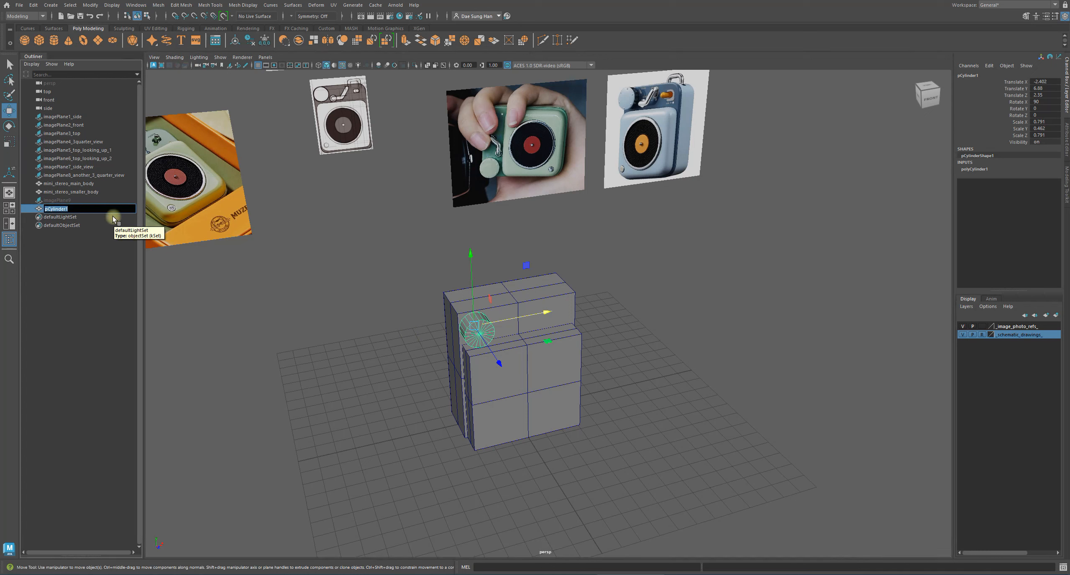
{"action": "type", "text": "m"}
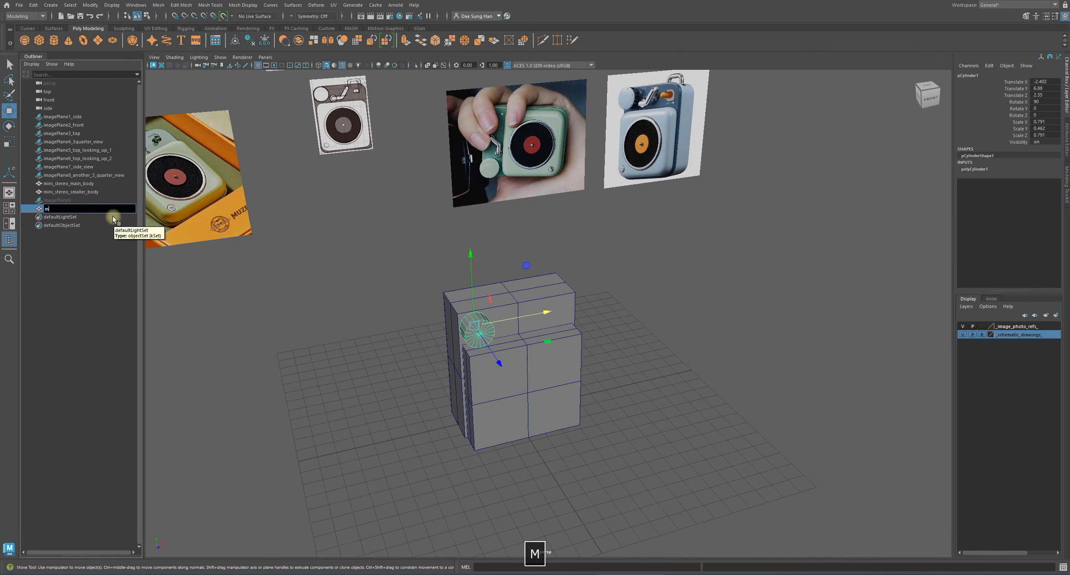
{"action": "key", "text": "BackSpace"}
{"action": "type", "text": "di"}
{"action": "key", "text": "BackSpace"}
{"action": "key", "text": "BackSpace"}
{"action": "key", "text": "BackSpace"}
{"action": "key", "text": "BackSpace"}
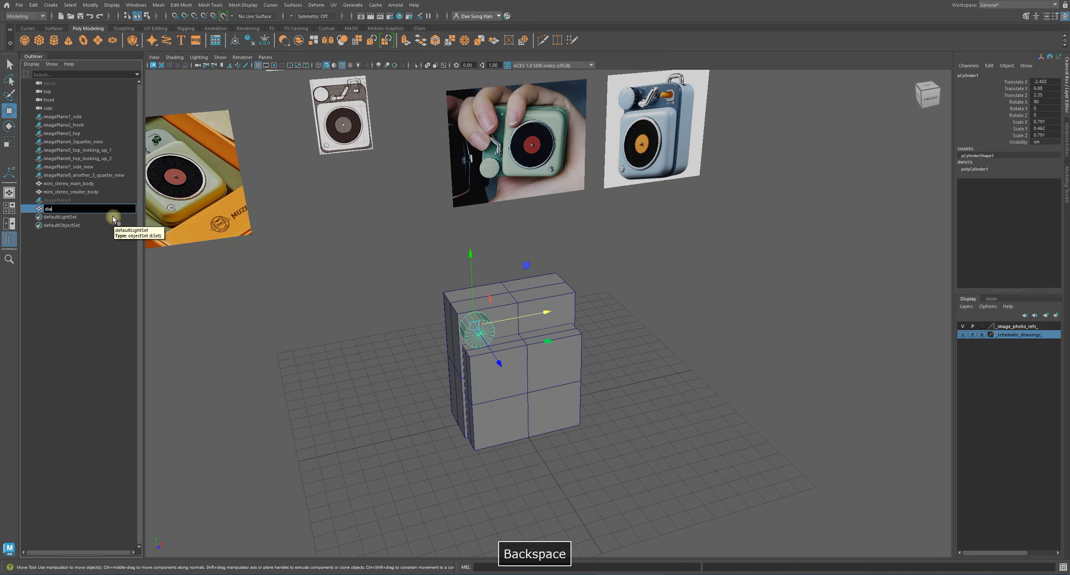
{"action": "type", "text": "fat dial"}
{"action": "key", "text": "Return"}
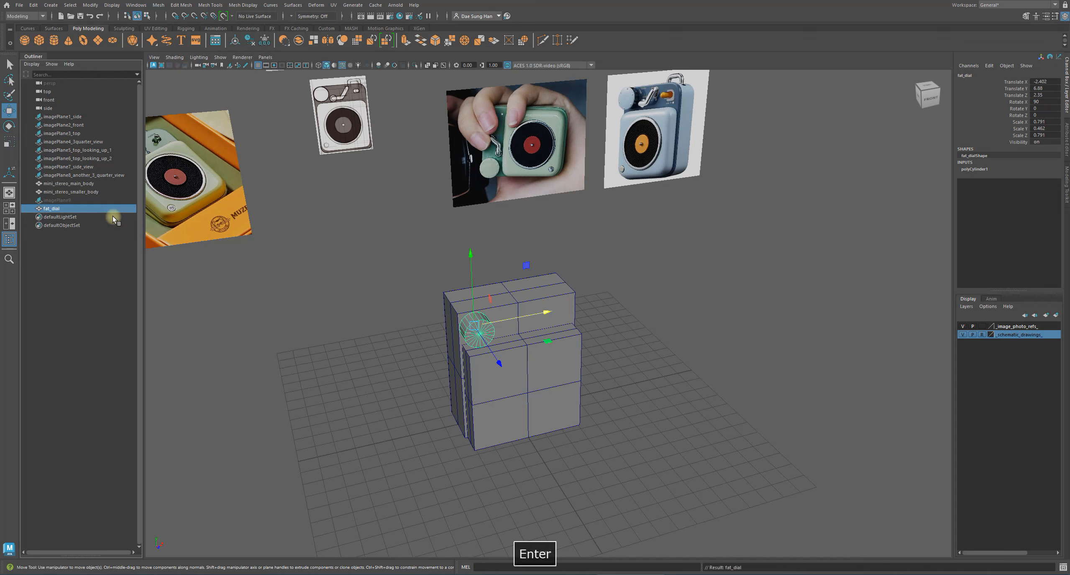
Step: Duplicate fat_dial and rename the copy as circular_speaker_grill
{"action": "left_click_drag", "start_coordinate": [543, 309], "coordinate": [568, 318], "text": "alt"}
{"action": "key", "text": "ctrl+d"}
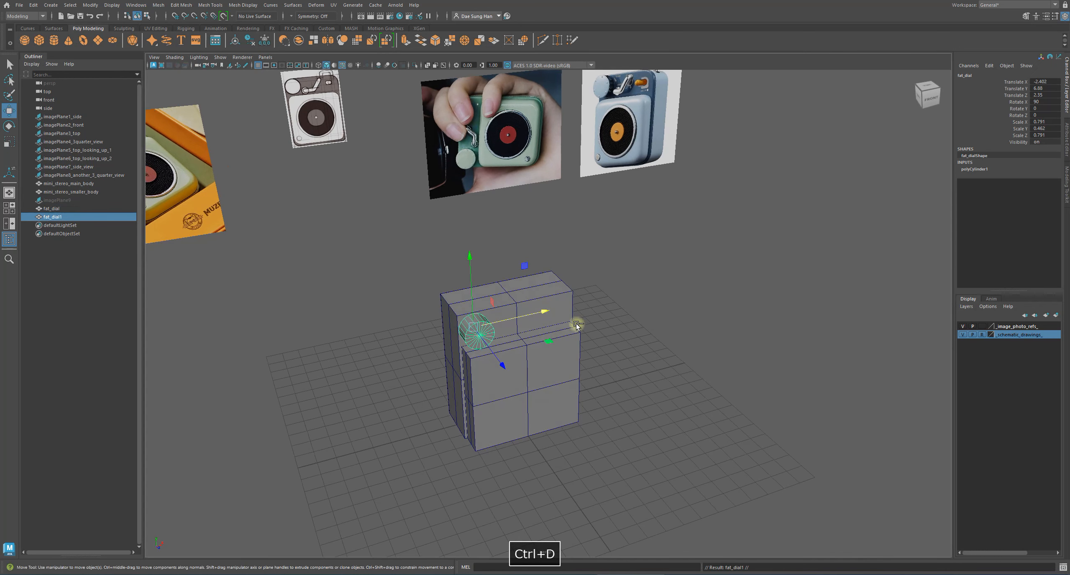
{"action": "double_click", "coordinate": [86, 218]}
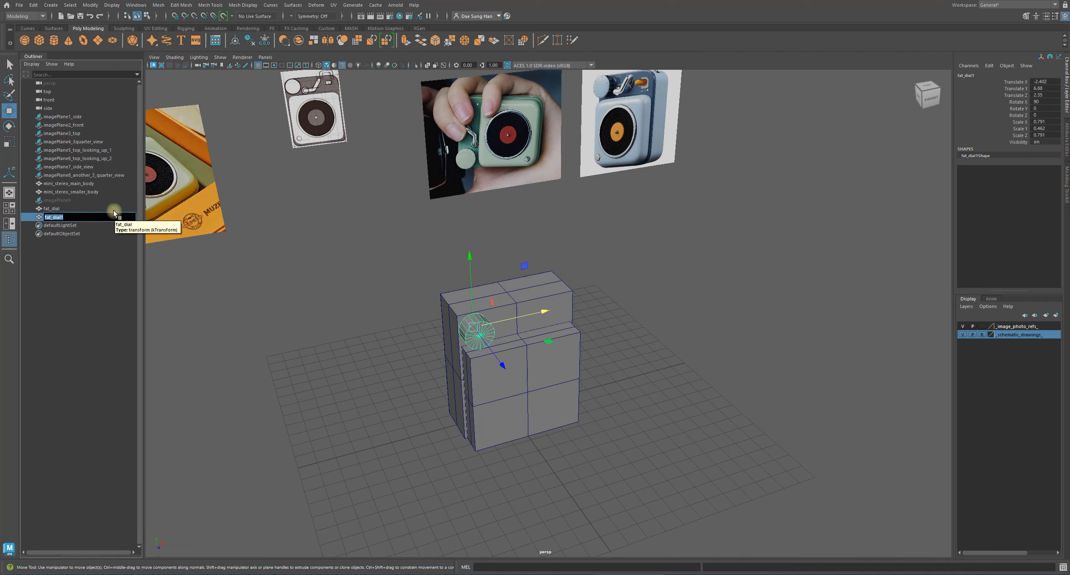
{"action": "type", "text": "circul"}
{"action": "type", "text": "arr"}
{"action": "key", "text": "BackSpace"}
{"action": "type", "text": "s"}
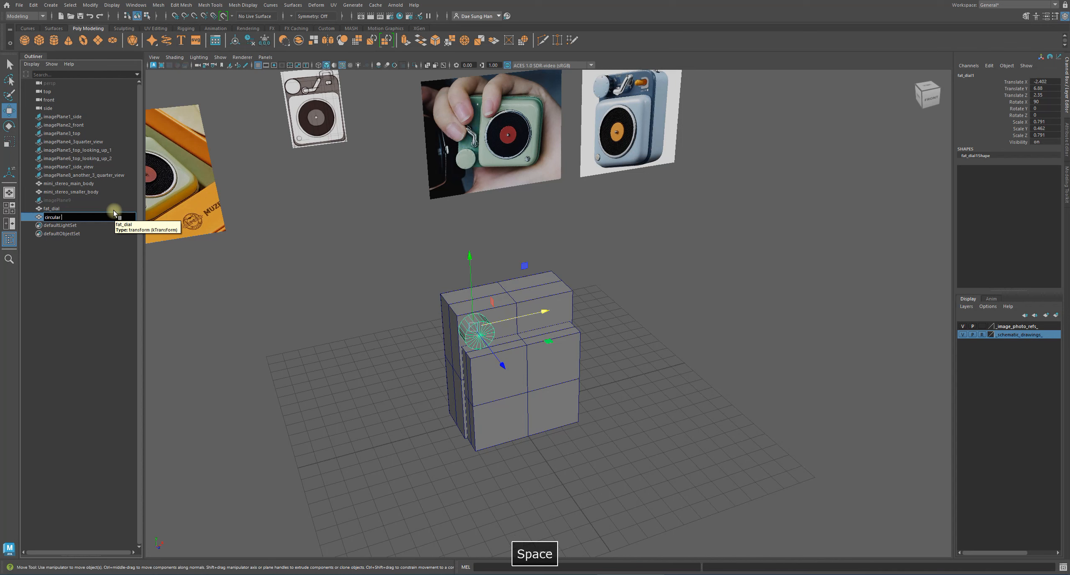
{"action": "type", "text": "peaker "}
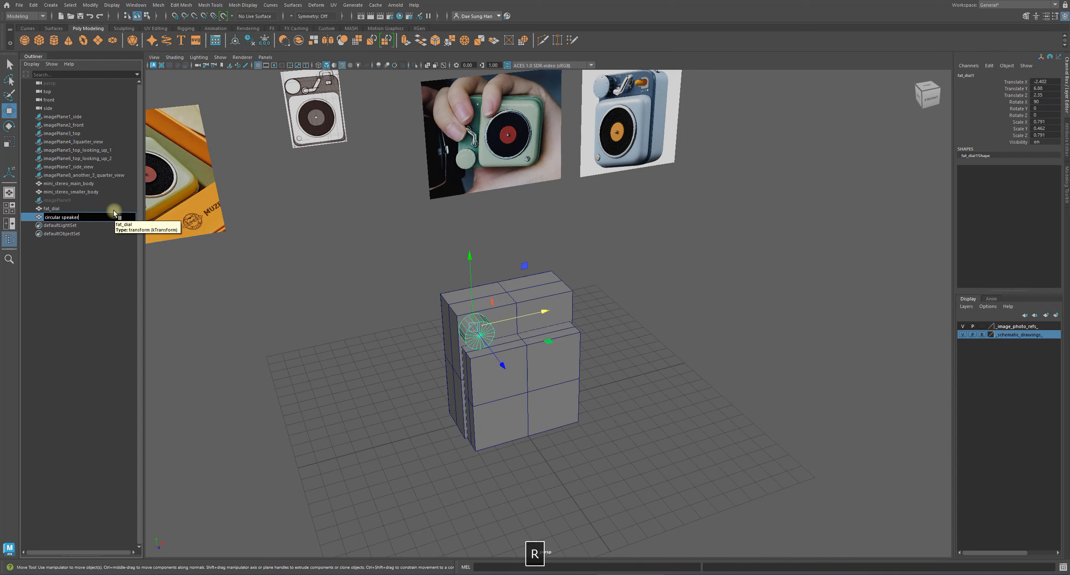
{"action": "type", "text": "grill"}
{"action": "key", "text": "Return"}
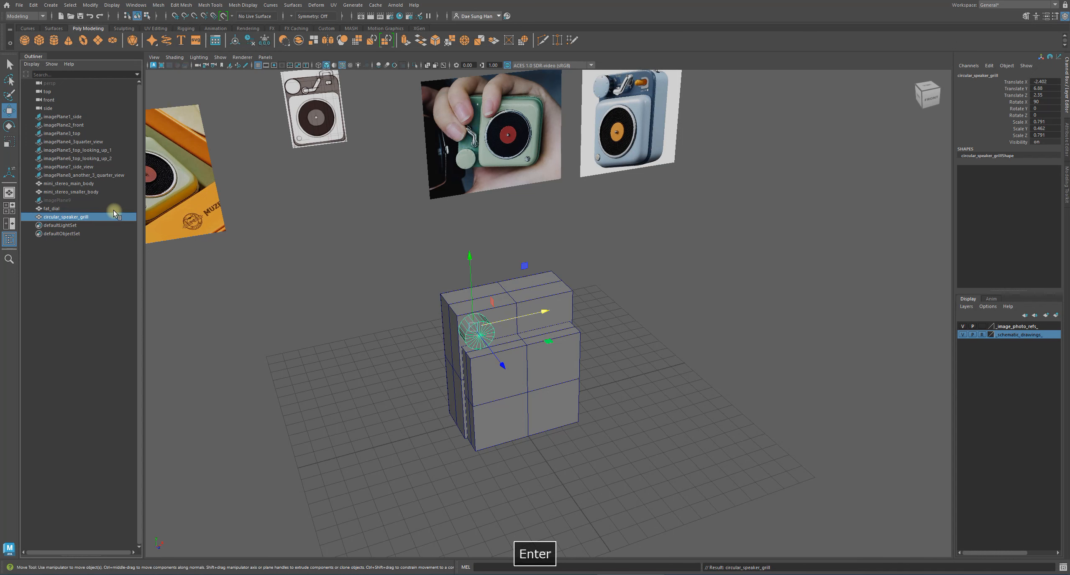
Step: Pull circular_speaker_grill out in front of the body and centre it sideways with Translate X 0
{"action": "left_click_drag", "start_coordinate": [412, 343], "coordinate": [475, 385], "text": "alt"}
{"action": "key", "text": "w"}
{"action": "key", "text": "f"}
{"action": "left_click_drag", "start_coordinate": [720, 395], "coordinate": [652, 371], "text": "alt"}
{"action": "right_click_drag", "start_coordinate": [652, 371], "coordinate": [540, 398], "text": "alt"}
{"action": "middle_click_drag", "start_coordinate": [606, 392], "coordinate": [525, 266], "text": "alt"}
{"action": "mouse_move", "coordinate": [525, 266]}
{"action": "left_mouse_down", "text": "alt"}
{"action": "mouse_move", "coordinate": [575, 366]}
{"action": "mouse_move", "coordinate": [599, 363]}
{"action": "mouse_move", "coordinate": [520, 260]}
{"action": "left_mouse_up", "text": "alt"}
{"action": "left_click_drag", "start_coordinate": [517, 203], "coordinate": [627, 252]}
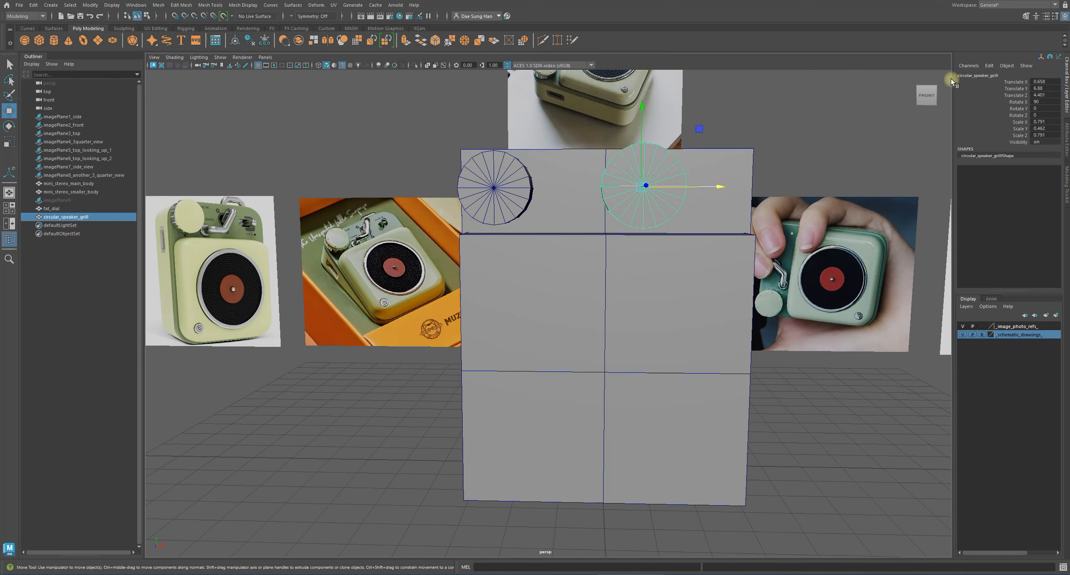
{"action": "right_click_drag", "start_coordinate": [789, 216], "coordinate": [715, 198], "text": "alt"}
{"action": "left_click_drag", "start_coordinate": [709, 206], "coordinate": [675, 223]}
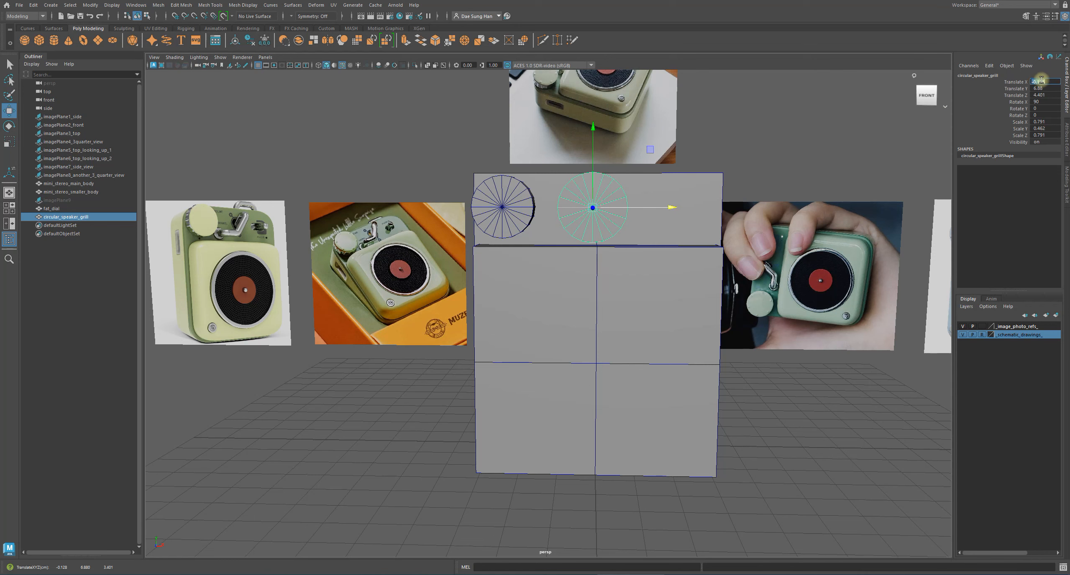
{"action": "type", "text": "0"}
{"action": "key", "text": "Return"}
Step: Lower circular_speaker_grill to Translate Y 2.951 and seat it against the smaller body's front face at Translate Z 3.628
{"action": "left_click_drag", "start_coordinate": [570, 203], "coordinate": [653, 204], "text": "alt"}
{"action": "left_click_drag", "start_coordinate": [572, 119], "coordinate": [575, 222]}
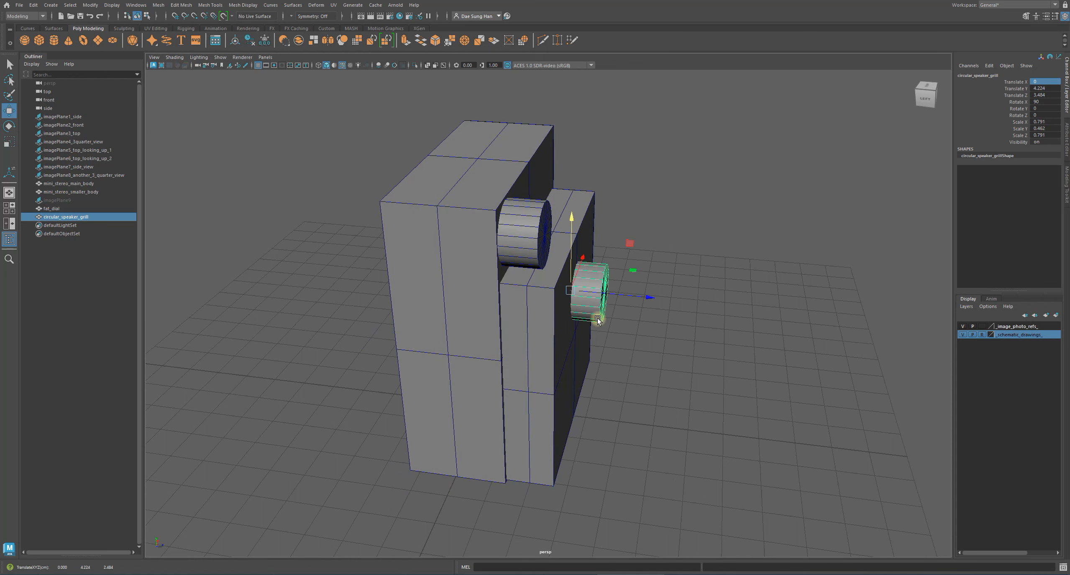
{"action": "key", "text": "f"}
{"action": "right_click_drag", "start_coordinate": [640, 358], "coordinate": [721, 348], "text": "alt"}
{"action": "left_click_drag", "start_coordinate": [564, 314], "coordinate": [498, 296]}
{"action": "right_click_drag", "start_coordinate": [499, 296], "coordinate": [505, 278], "text": "alt"}
{"action": "left_click_drag", "start_coordinate": [539, 244], "coordinate": [467, 365]}
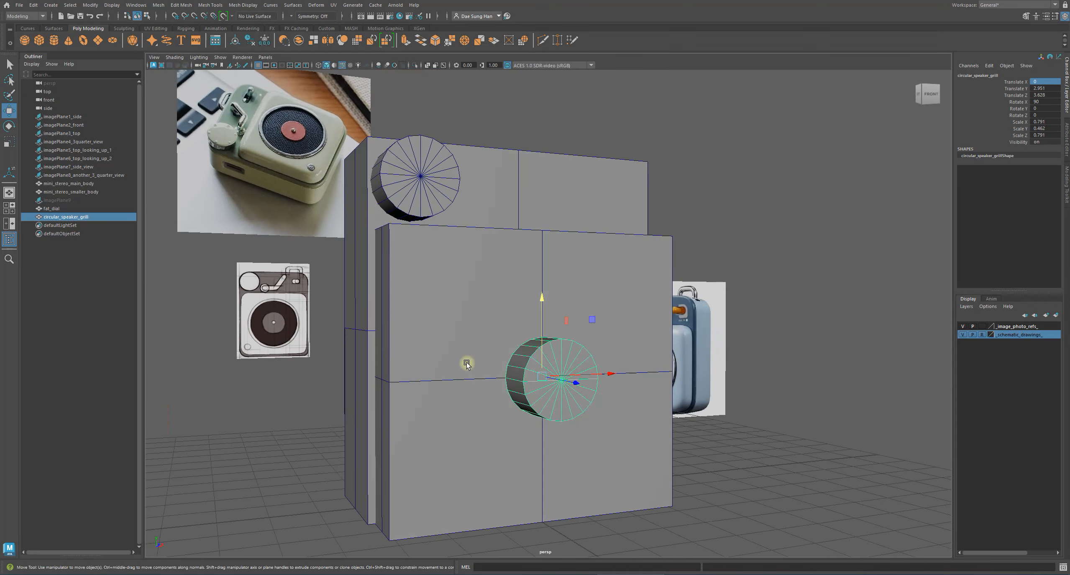
Step: Undo a slight vertical nudge of circular_speaker_grill and set its Translate Y to exactly 3
{"action": "left_click_drag", "start_coordinate": [543, 302], "coordinate": [545, 308]}
{"action": "key", "text": "z"}
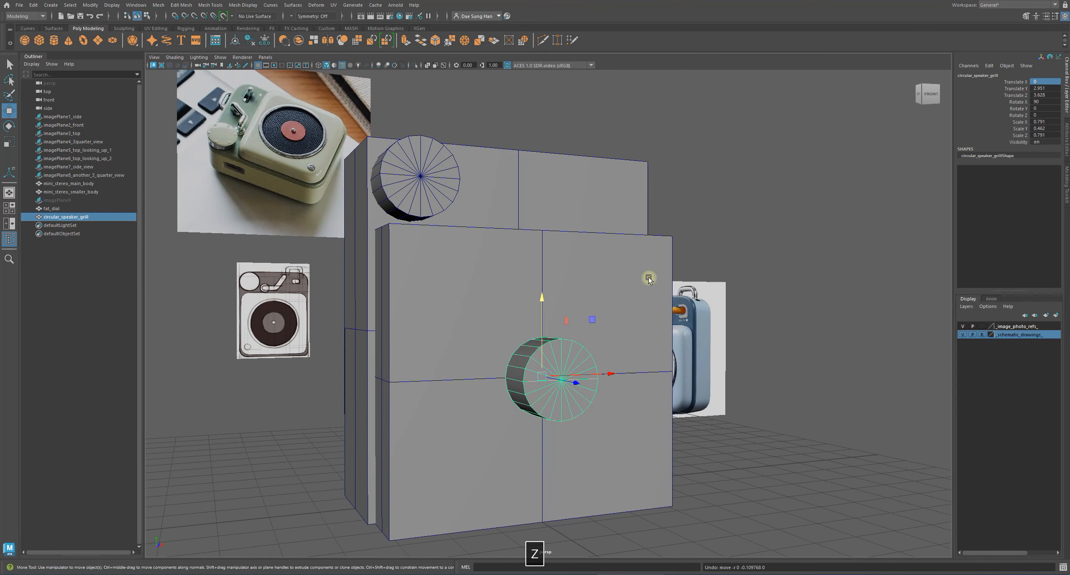
{"action": "double_click", "coordinate": [1044, 89]}
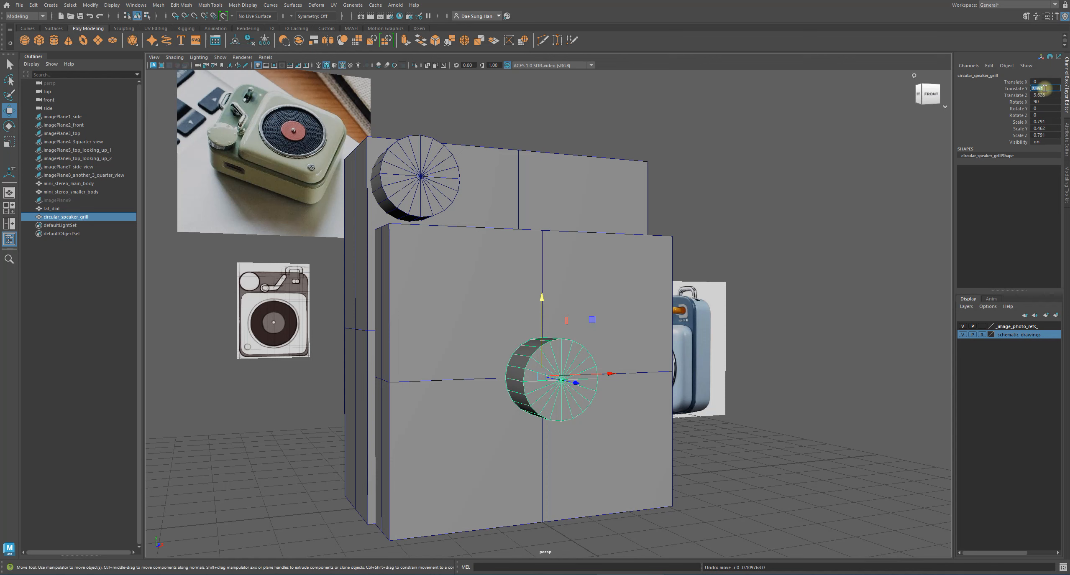
{"action": "type", "text": "3"}
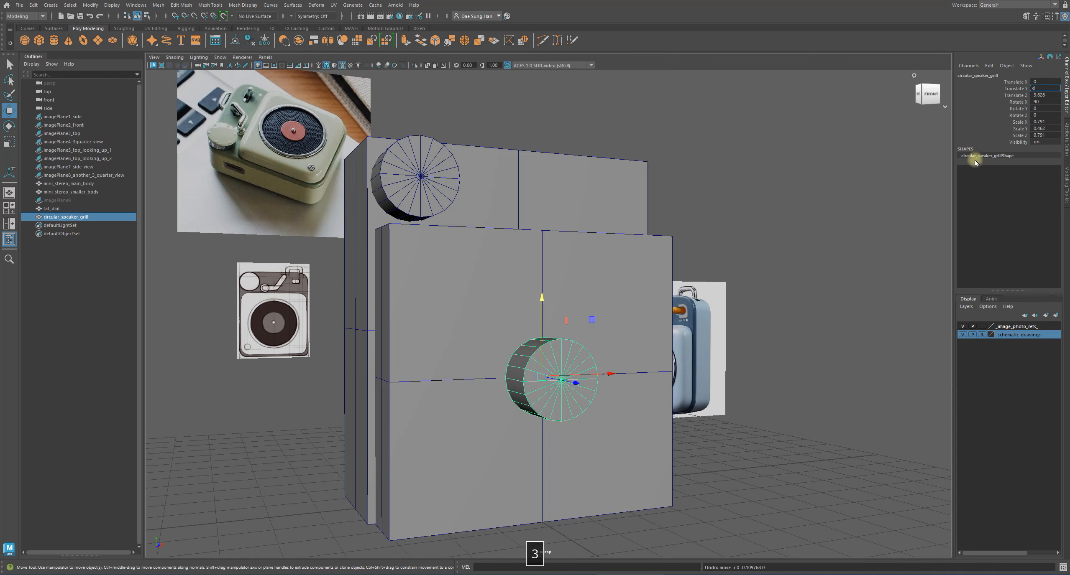
{"action": "key", "text": "Return"}
Step: Show wireframe on the shaded front view, and flatten circular_speaker_grill to a thin disc with Scale Y 0.081
{"action": "mouse_move", "coordinate": [743, 334]}
{"action": "left_mouse_down", "text": "alt"}
{"action": "mouse_move", "coordinate": [673, 333]}
{"action": "mouse_move", "coordinate": [700, 345]}
{"action": "mouse_move", "coordinate": [737, 336]}
{"action": "left_mouse_up", "text": "alt"}
{"action": "key", "text": "space"}
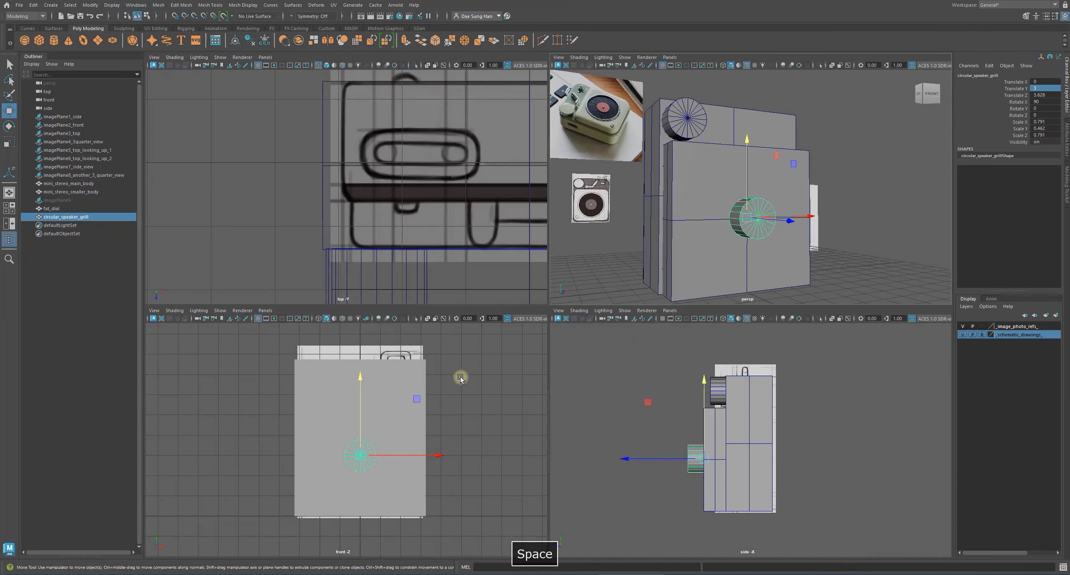
{"action": "middle_click_drag", "start_coordinate": [469, 459], "coordinate": [464, 437], "text": "alt"}
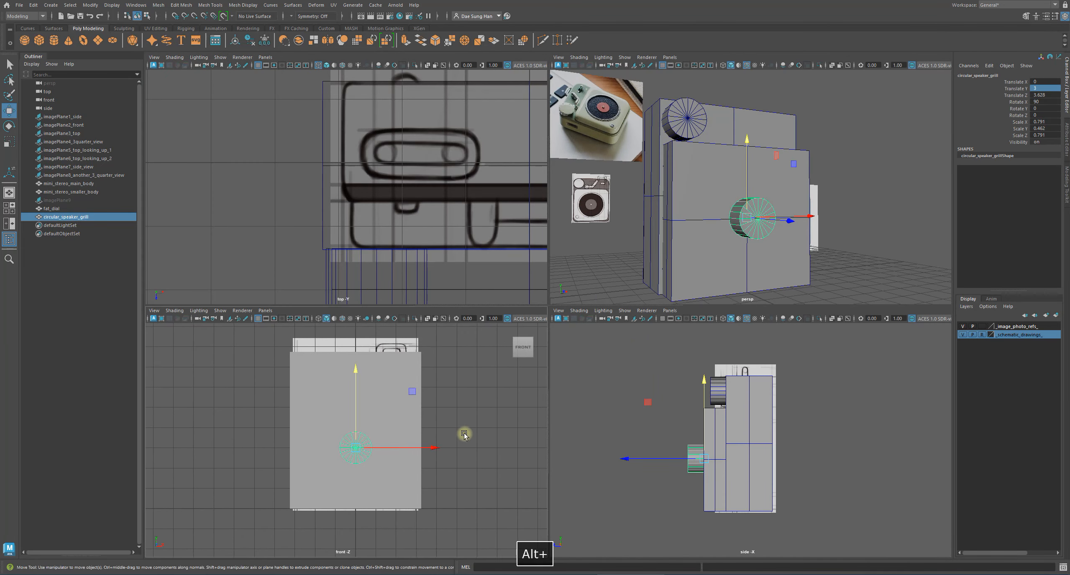
{"action": "key", "text": "alt+5"}
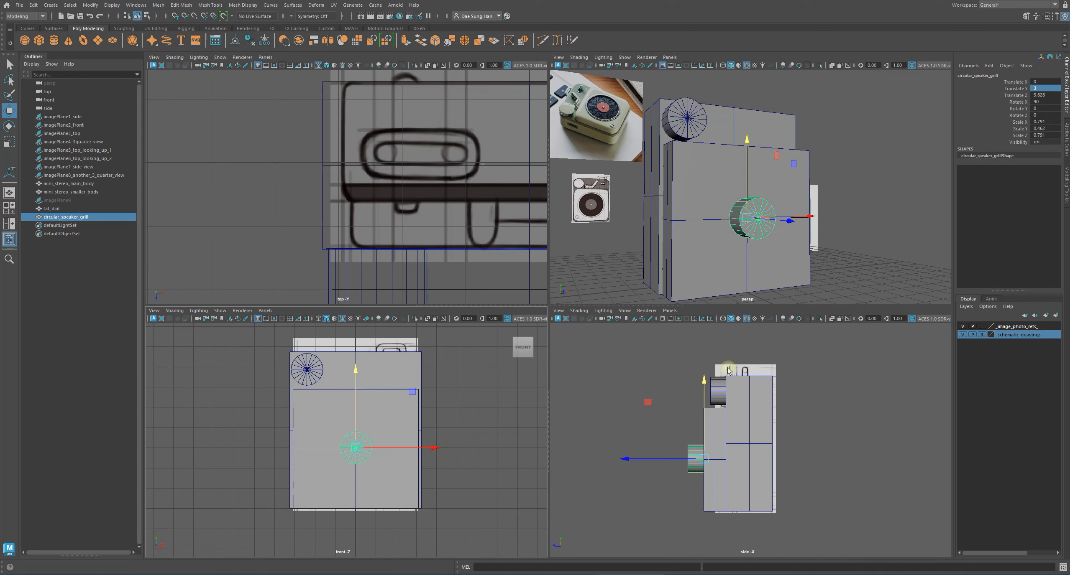
{"action": "right_click_drag", "start_coordinate": [698, 454], "coordinate": [710, 413], "text": "alt"}
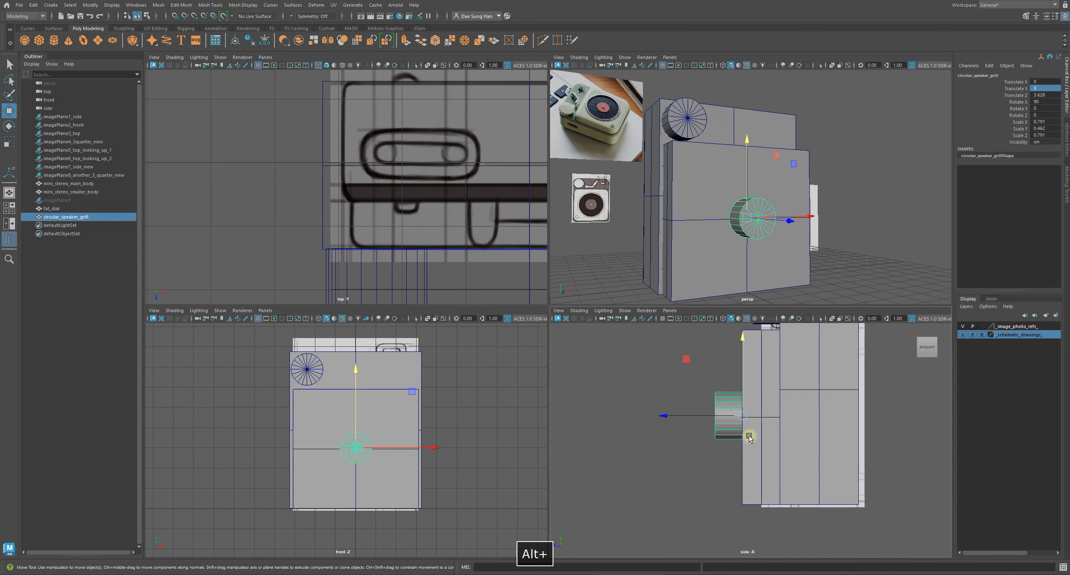
{"action": "key", "text": "r"}
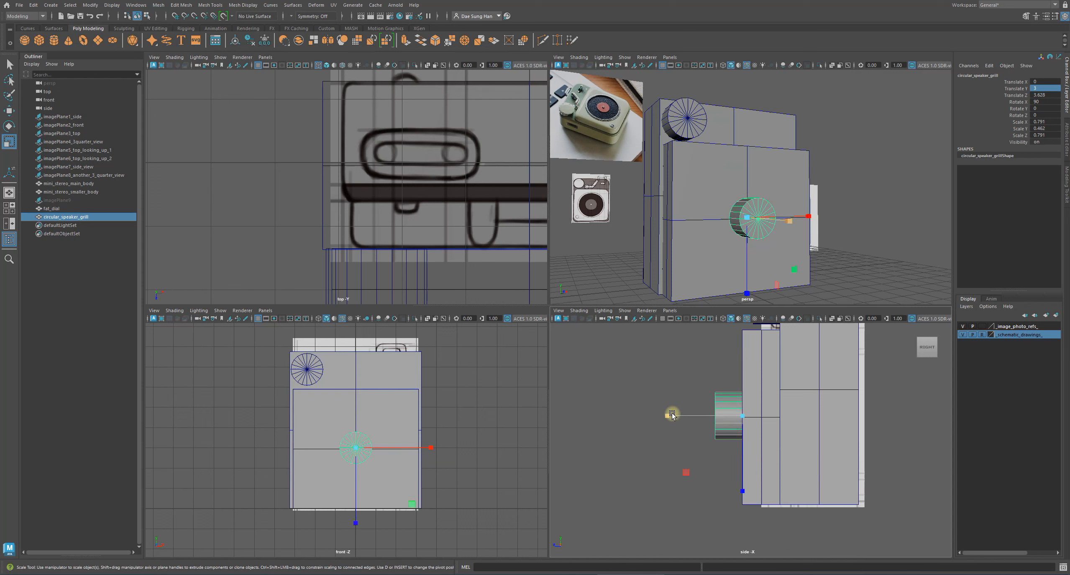
{"action": "left_click_drag", "start_coordinate": [666, 419], "coordinate": [724, 416]}
{"action": "left_click_drag", "start_coordinate": [788, 239], "coordinate": [699, 248], "text": "alt"}
{"action": "key", "text": "space"}
Step: Enlarge the grill disc evenly in width and height to Scale X and Scale Z 2.463, keeping its thickness
{"action": "left_click_drag", "start_coordinate": [784, 397], "coordinate": [582, 372], "text": "alt"}
{"action": "left_click_drag", "start_coordinate": [719, 354], "coordinate": [583, 395], "text": "alt"}
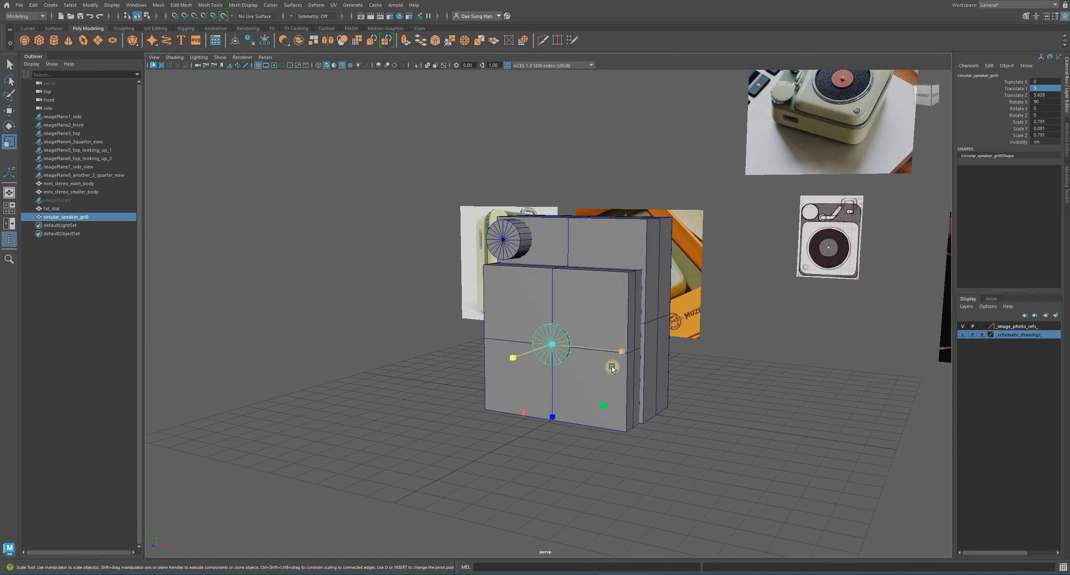
{"action": "left_click_drag", "start_coordinate": [603, 410], "coordinate": [772, 167]}
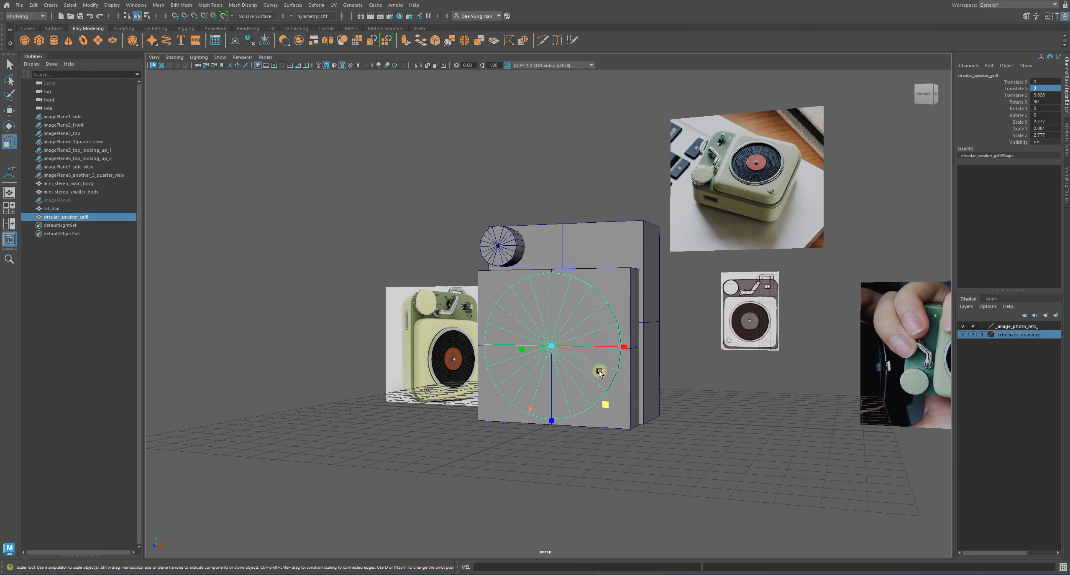
{"action": "left_click_drag", "start_coordinate": [606, 404], "coordinate": [603, 402]}
{"action": "left_click_drag", "start_coordinate": [602, 402], "coordinate": [624, 403], "text": "alt"}
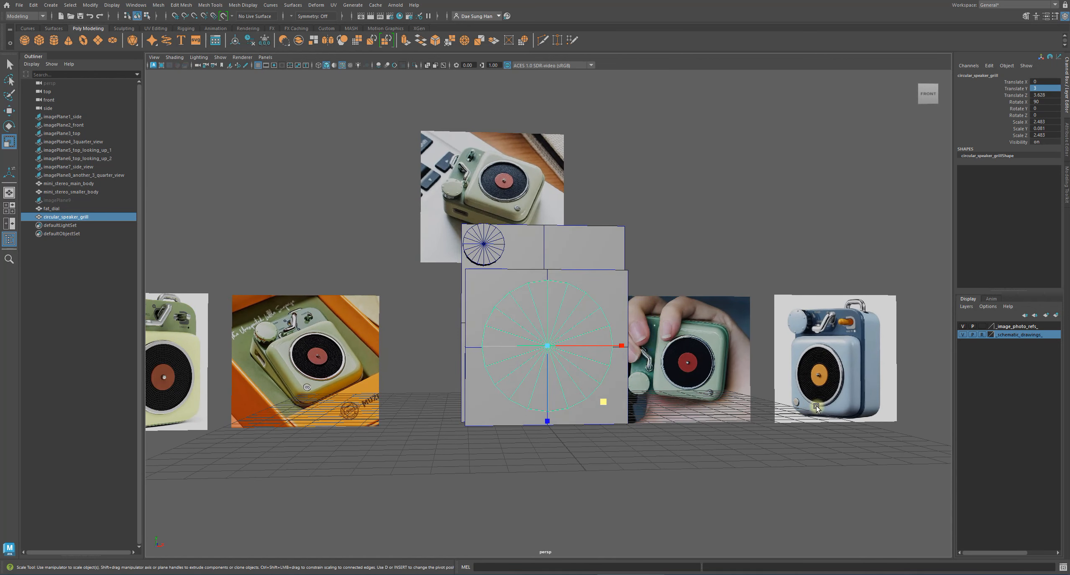
Step: Lower the grill disc on the smaller body's front face to Translate Y 2.826, checking it against the photos
{"action": "left_click_drag", "start_coordinate": [490, 360], "coordinate": [544, 374], "text": "alt"}
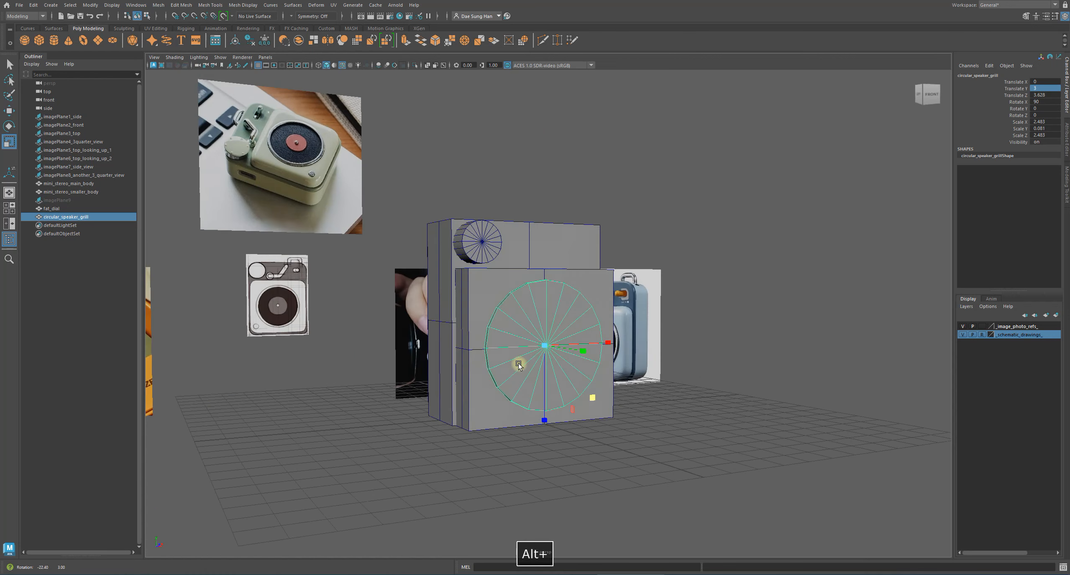
{"action": "key", "text": "w"}
{"action": "left_click_drag", "start_coordinate": [545, 274], "coordinate": [521, 267], "text": "alt"}
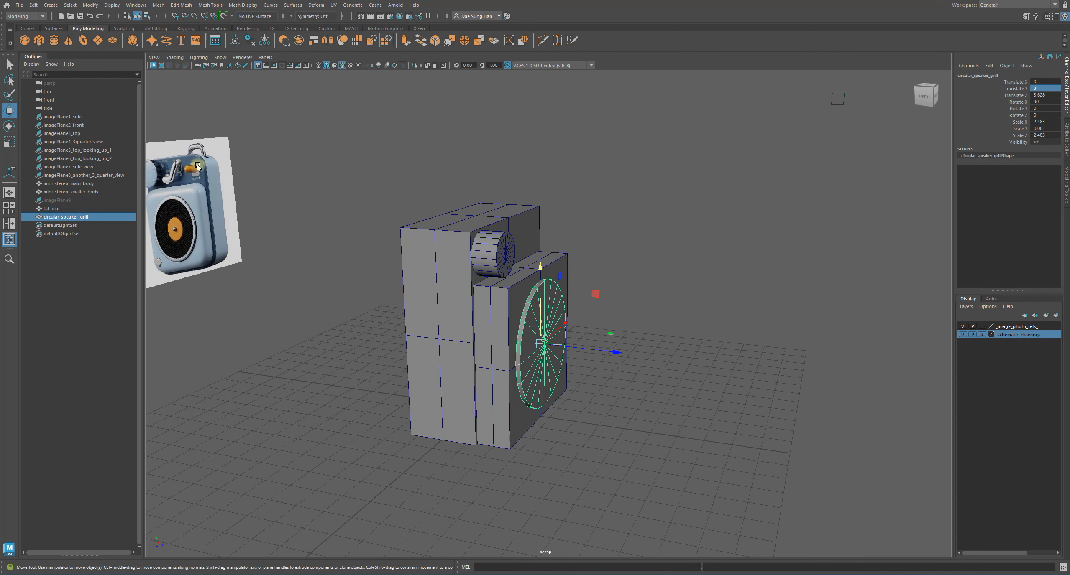
{"action": "left_click_drag", "start_coordinate": [529, 257], "coordinate": [550, 272], "text": "alt"}
{"action": "left_click_drag", "start_coordinate": [687, 355], "coordinate": [832, 343], "text": "alt"}
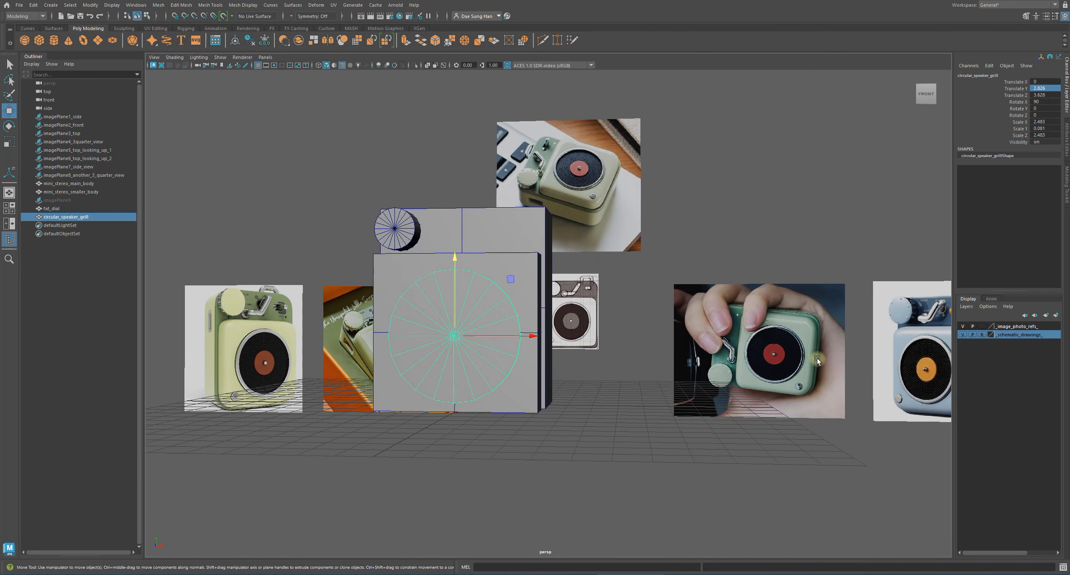
Step: Examine the grill disc on the body from the side and front, and study the reference photos for the small round detail near the lower corner
{"action": "left_click_drag", "start_coordinate": [438, 417], "coordinate": [506, 408], "text": "alt"}
{"action": "right_click_drag", "start_coordinate": [506, 409], "coordinate": [566, 465], "text": "alt"}
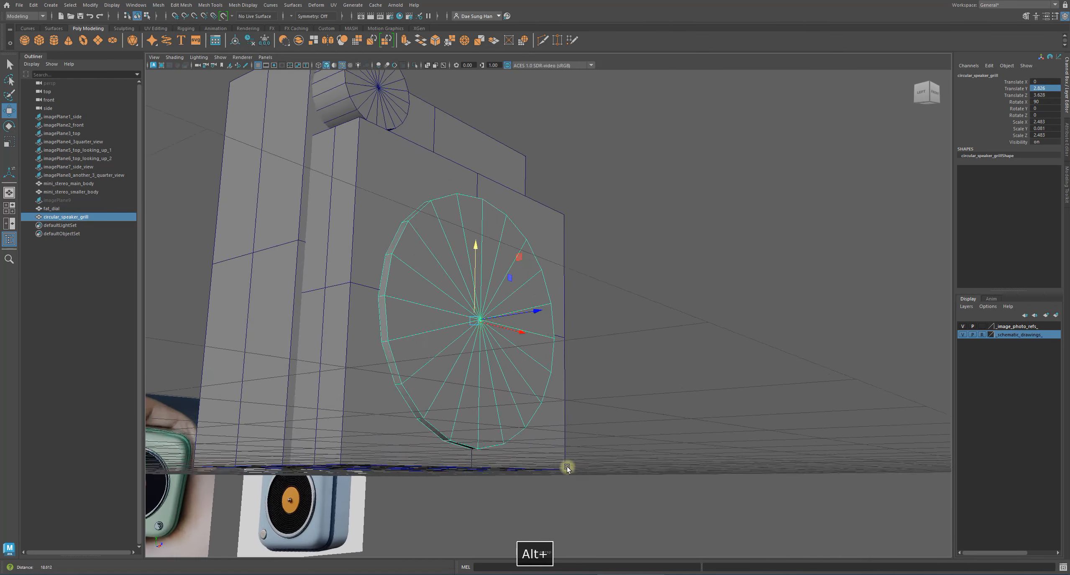
{"action": "left_click_drag", "start_coordinate": [439, 479], "coordinate": [486, 250], "text": "alt"}
{"action": "left_click_drag", "start_coordinate": [521, 337], "coordinate": [515, 365], "text": "alt"}
{"action": "left_click", "coordinate": [672, 410]}
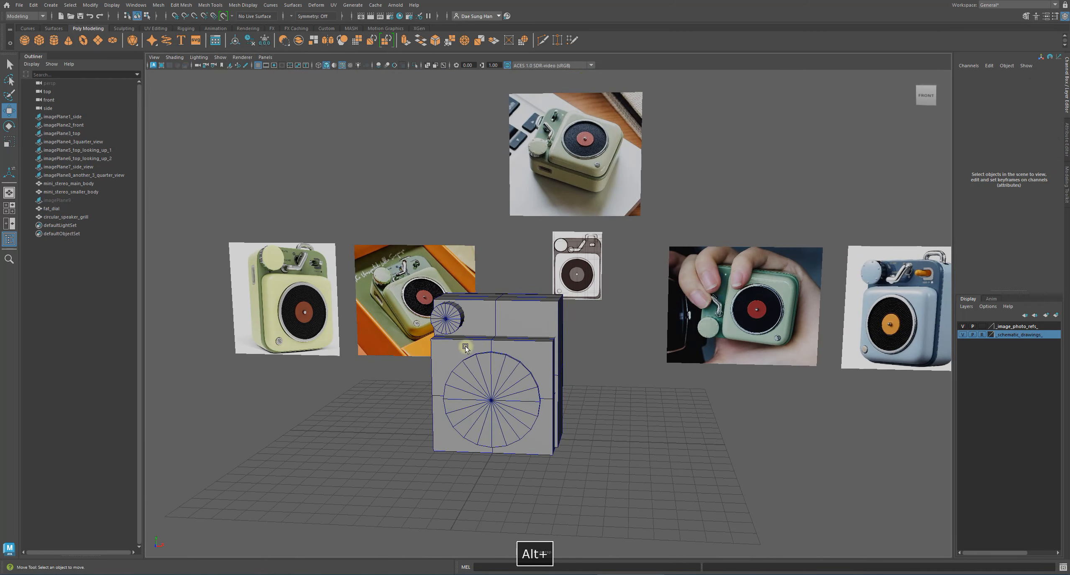
{"action": "right_click_drag", "start_coordinate": [466, 348], "coordinate": [601, 219], "text": "alt"}
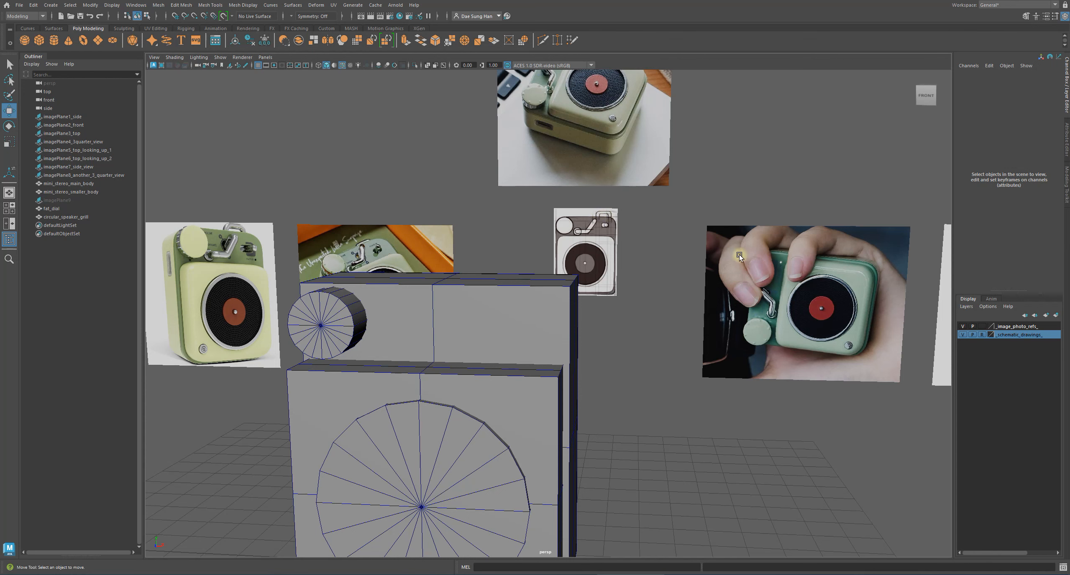
{"action": "right_click_drag", "start_coordinate": [714, 255], "coordinate": [489, 283], "text": "alt"}
{"action": "left_click_drag", "start_coordinate": [503, 293], "coordinate": [217, 387], "text": "alt"}
{"action": "middle_click_drag", "start_coordinate": [211, 398], "coordinate": [307, 383], "text": "alt"}
{"action": "right_click_drag", "start_coordinate": [307, 383], "coordinate": [348, 367], "text": "alt"}
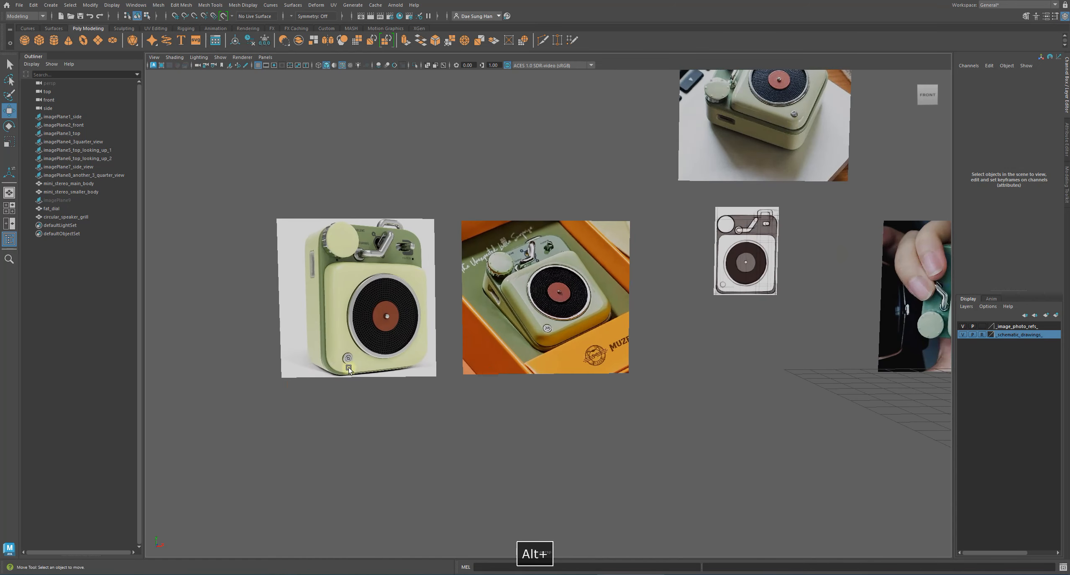
{"action": "right_click_drag", "start_coordinate": [607, 365], "coordinate": [561, 340], "text": "alt"}
{"action": "middle_click_drag", "start_coordinate": [560, 340], "coordinate": [449, 331], "text": "alt"}
{"action": "right_click_drag", "start_coordinate": [450, 331], "coordinate": [501, 313], "text": "alt"}
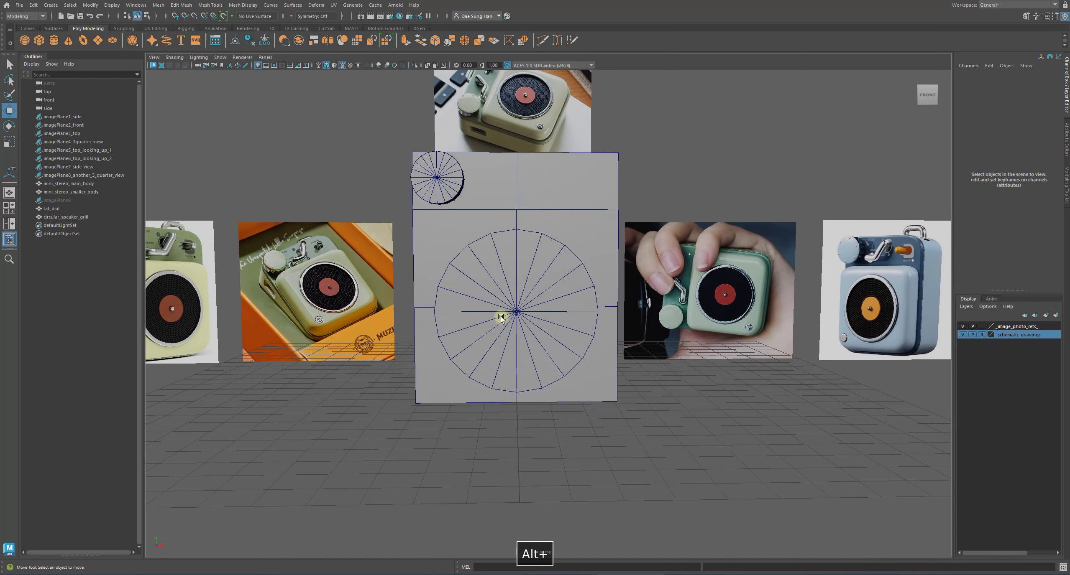
Step: Duplicate circular_speaker_grill and rename the copy circular_small_knick_nack
{"action": "left_click", "coordinate": [503, 292]}
{"action": "left_click_drag", "start_coordinate": [504, 292], "coordinate": [507, 332], "text": "alt"}
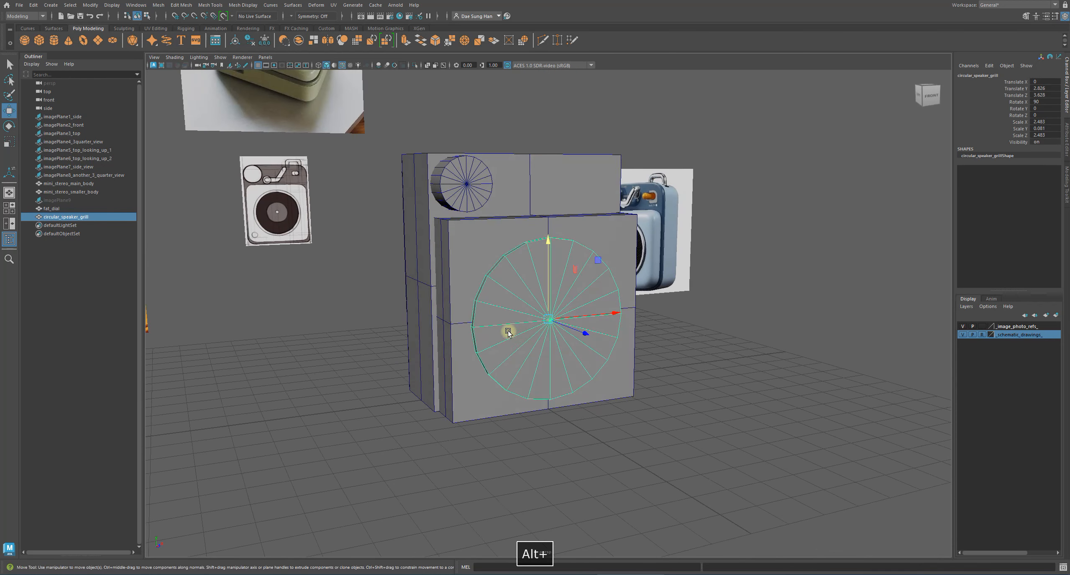
{"action": "key", "text": "ctrl+d"}
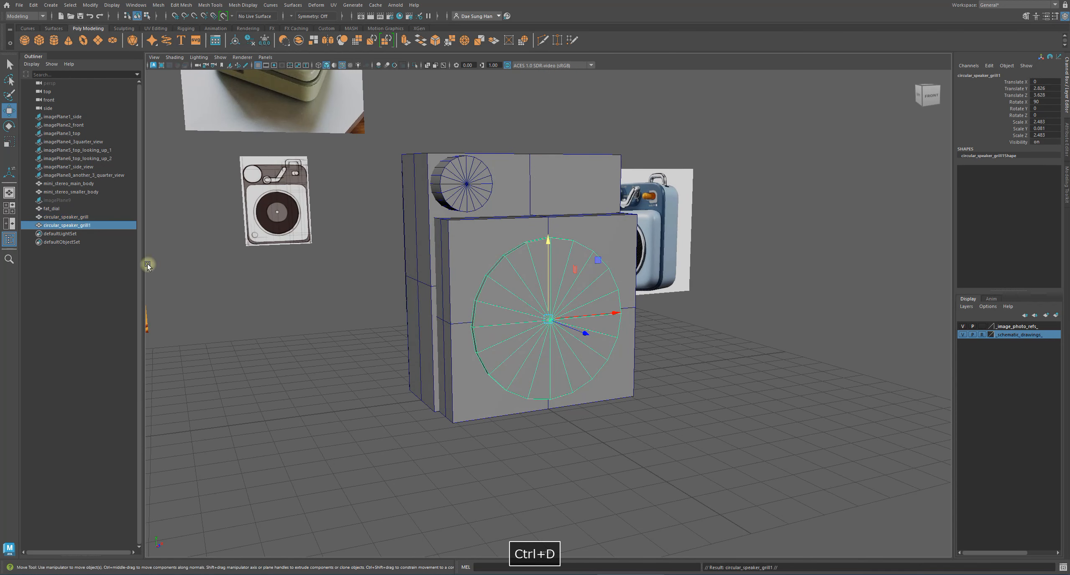
{"action": "double_click", "coordinate": [51, 226]}
{"action": "left_click", "coordinate": [68, 226]}
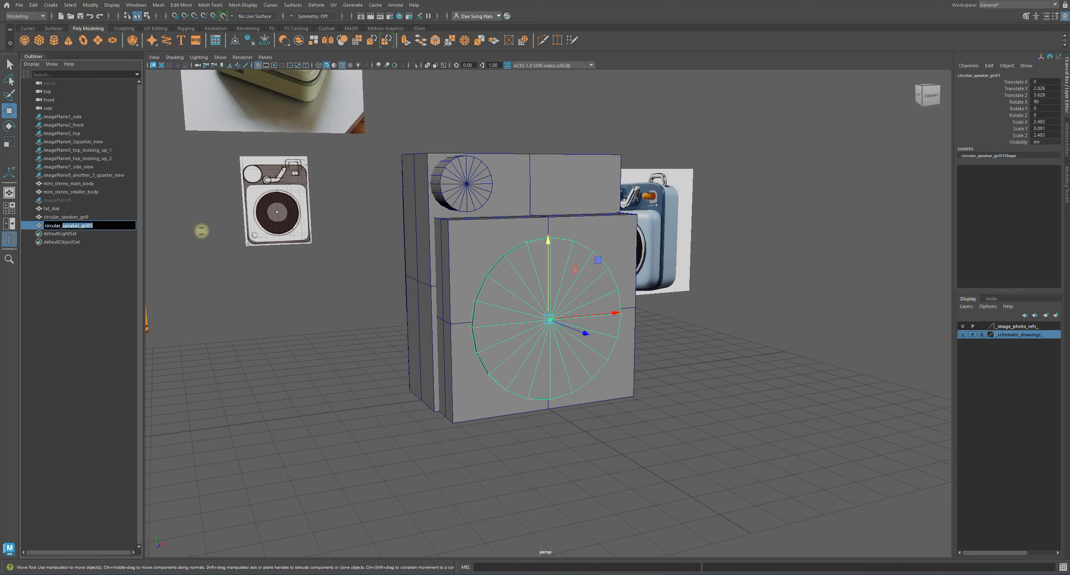
{"action": "type", "text": "small knick nack"}
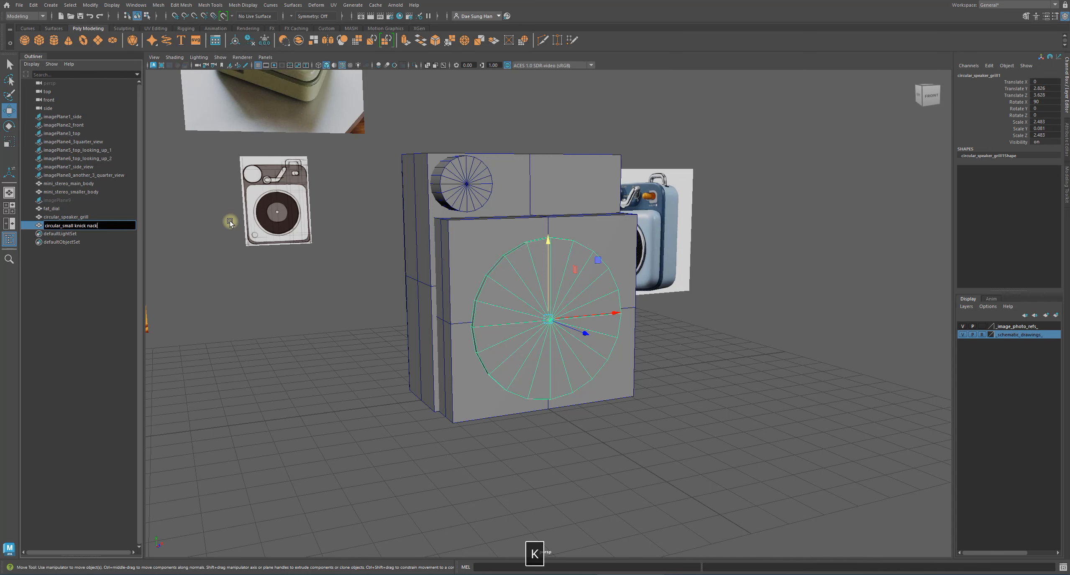
{"action": "key", "text": "Return"}
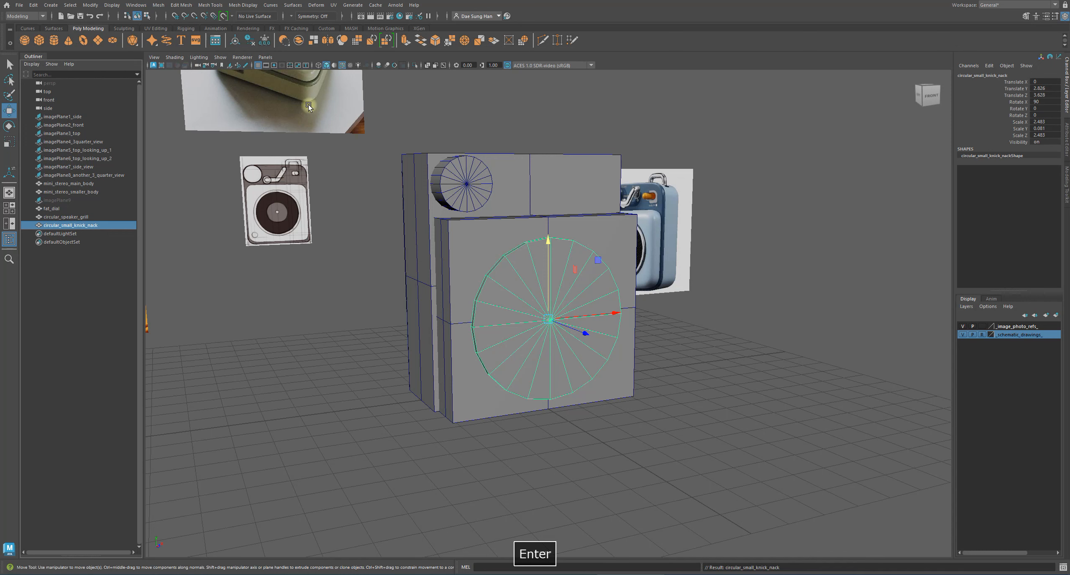
Step: Shrink circular_small_knick_nack evenly in width and height to Scale X and Scale Z 0.107, keeping its thickness
{"action": "left_click_drag", "start_coordinate": [595, 263], "coordinate": [605, 286], "text": "alt"}
{"action": "middle_click_drag", "start_coordinate": [517, 332], "coordinate": [537, 317], "text": "alt"}
{"action": "key", "text": "r"}
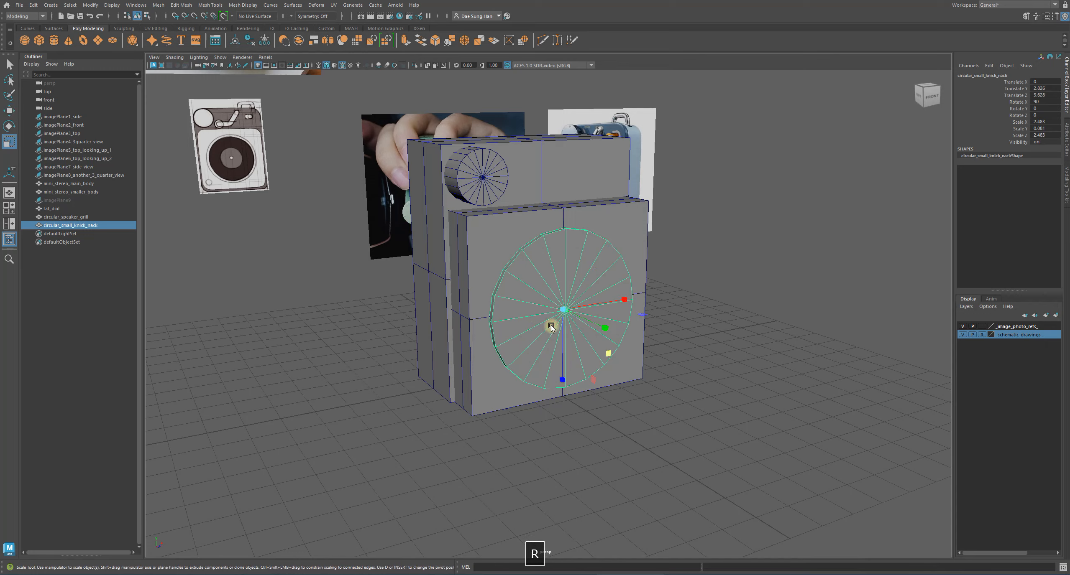
{"action": "right_click_drag", "start_coordinate": [551, 326], "coordinate": [716, 387], "text": "alt"}
{"action": "mouse_move", "coordinate": [716, 387]}
{"action": "left_mouse_down", "text": "alt"}
{"action": "mouse_move", "coordinate": [697, 403]}
{"action": "mouse_move", "coordinate": [599, 293]}
{"action": "mouse_move", "coordinate": [654, 298]}
{"action": "mouse_move", "coordinate": [663, 253]}
{"action": "left_mouse_up", "text": "alt"}
{"action": "key", "text": "4"}
{"action": "key", "text": "5"}
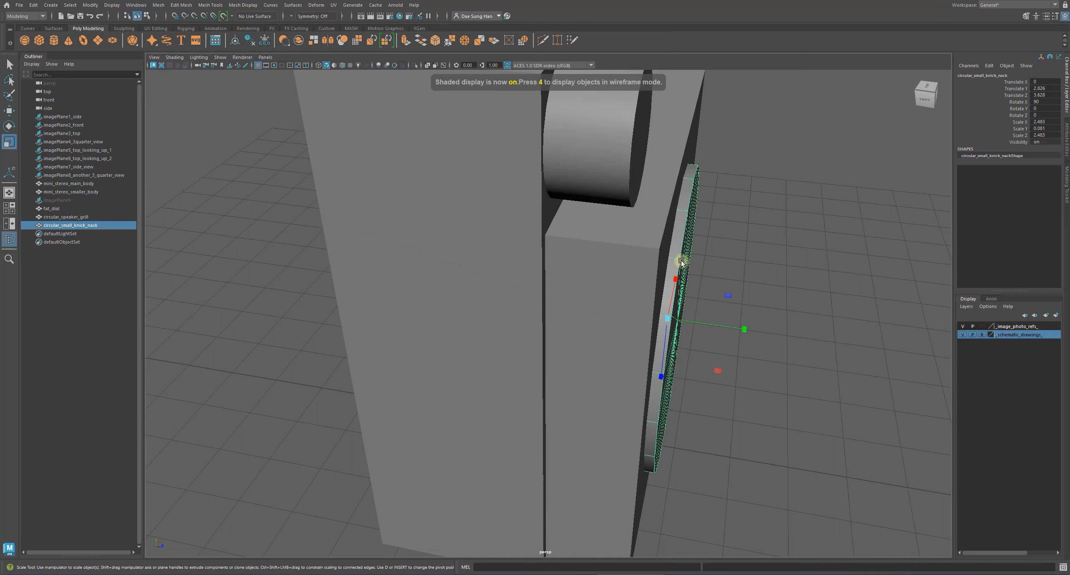
{"action": "left_click_drag", "start_coordinate": [689, 263], "coordinate": [604, 322], "text": "alt"}
{"action": "key", "text": "r"}
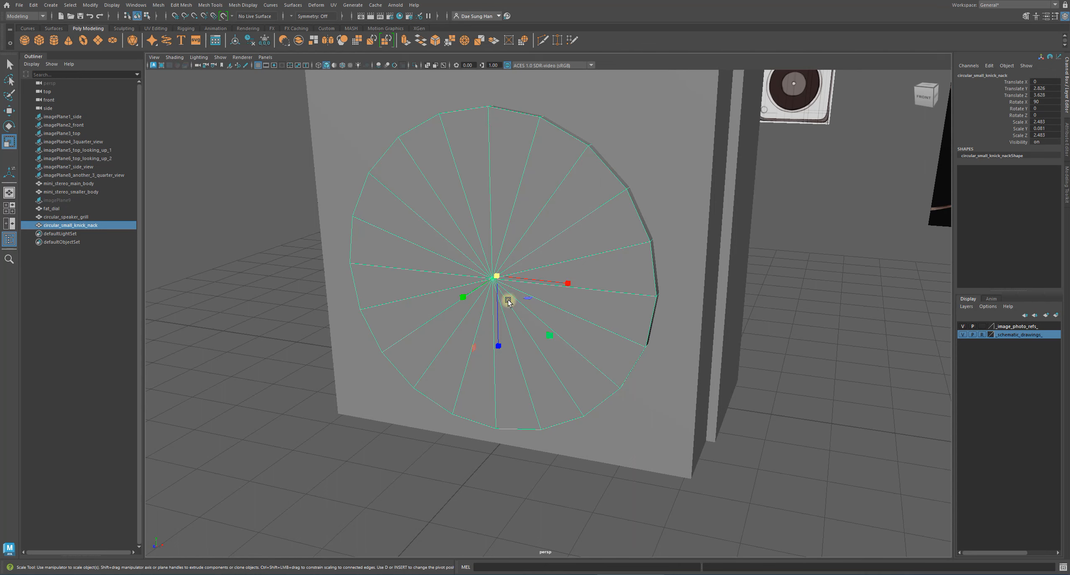
{"action": "mouse_move", "coordinate": [548, 336]}
{"action": "left_mouse_down"}
{"action": "mouse_move", "coordinate": [513, 327]}
{"action": "mouse_move", "coordinate": [631, 305]}
{"action": "left_mouse_up"}
Step: Show wireframe on shaded and move the small disc to the front face's lower-left corner, at Translate X -2.938 and Translate Y 0.213
{"action": "key", "text": "alt+5"}
{"action": "key", "text": "w"}
{"action": "left_click_drag", "start_coordinate": [662, 273], "coordinate": [658, 278]}
{"action": "left_click_drag", "start_coordinate": [509, 301], "coordinate": [484, 308]}
{"action": "left_click_drag", "start_coordinate": [392, 225], "coordinate": [398, 300]}
{"action": "left_click_drag", "start_coordinate": [646, 367], "coordinate": [194, 234], "text": "alt"}
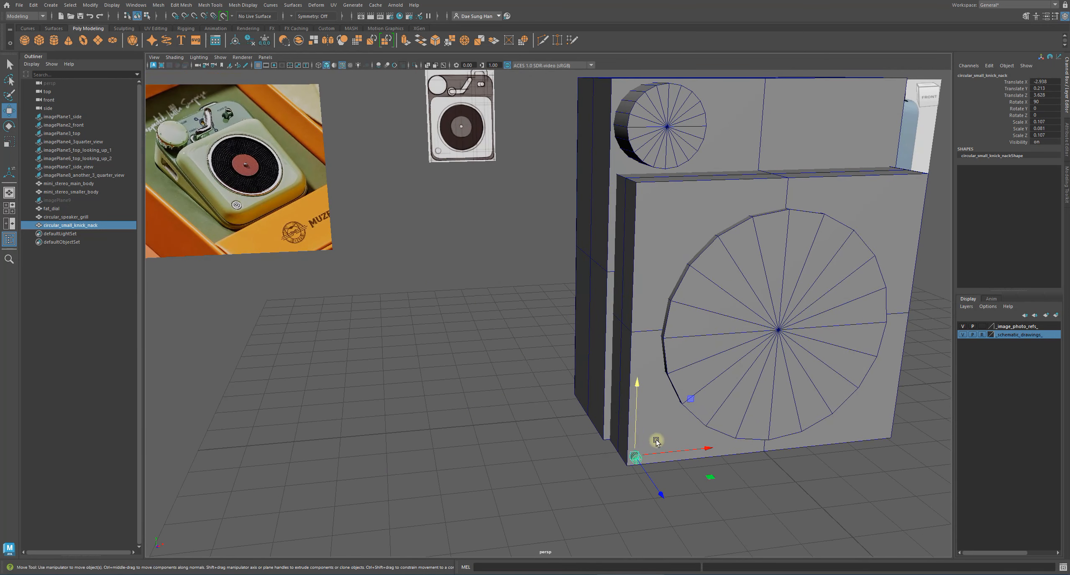
{"action": "key", "text": "f"}
{"action": "left_click_drag", "start_coordinate": [639, 440], "coordinate": [404, 326], "text": "alt"}
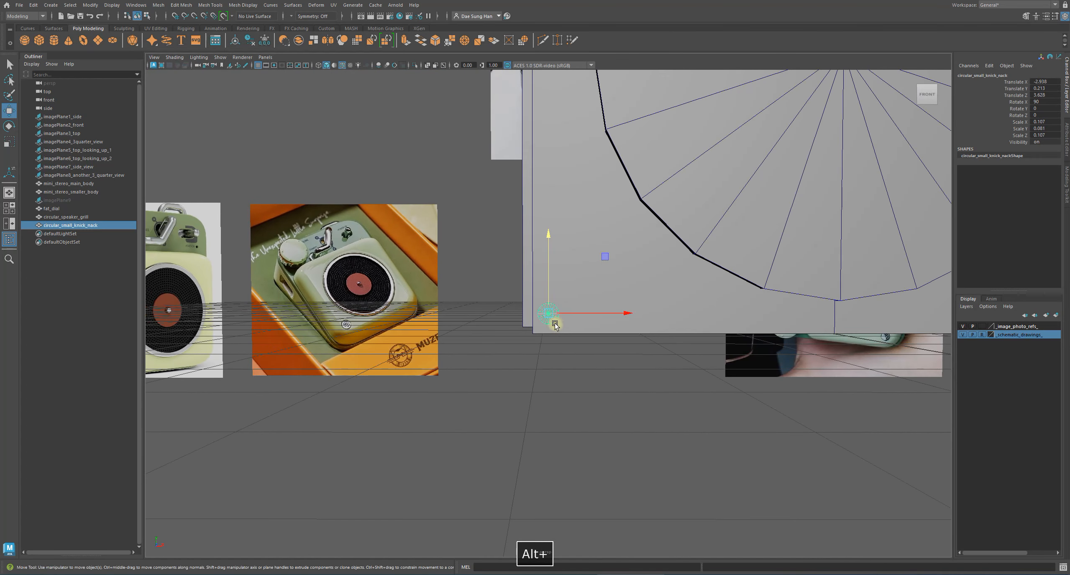
Step: Enlarge the small disc to Scale X and Scale Z 0.187 and shift it slightly inward from the body's side edge
{"action": "right_click_drag", "start_coordinate": [460, 299], "coordinate": [810, 354], "text": "alt"}
{"action": "key", "text": "r"}
{"action": "left_click_drag", "start_coordinate": [575, 352], "coordinate": [649, 305], "text": "alt"}
{"action": "key", "text": "w"}
{"action": "left_click", "coordinate": [658, 304]}
{"action": "key", "text": "z"}
{"action": "left_click_drag", "start_coordinate": [709, 320], "coordinate": [257, 300], "text": "alt"}
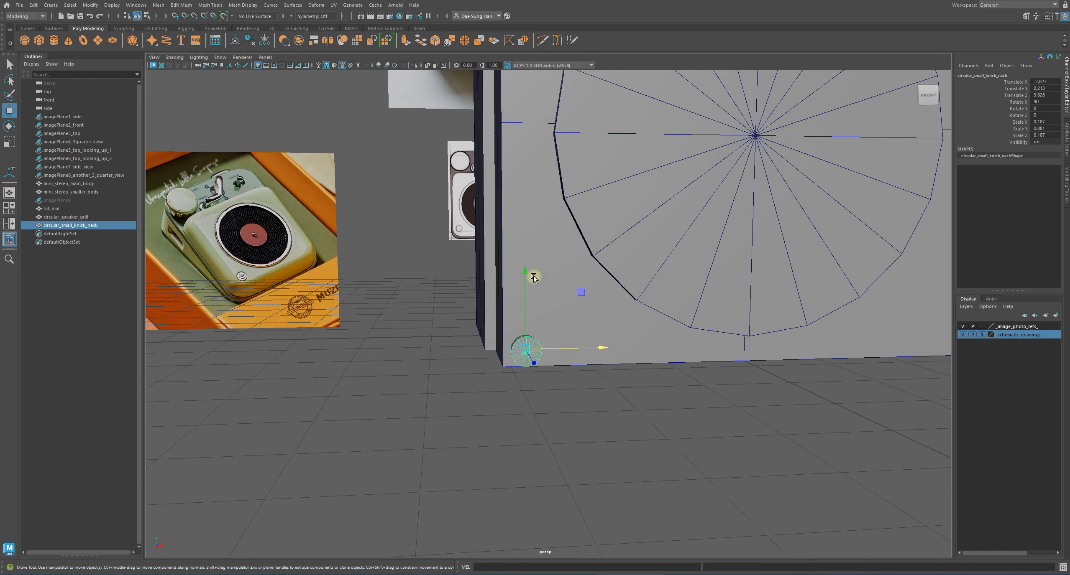
Step: Reposition the small disc up and inward from the front face's lower-left corner, ending at Translate Y 0.42
{"action": "left_click_drag", "start_coordinate": [528, 279], "coordinate": [523, 233]}
{"action": "left_click_drag", "start_coordinate": [589, 307], "coordinate": [622, 307]}
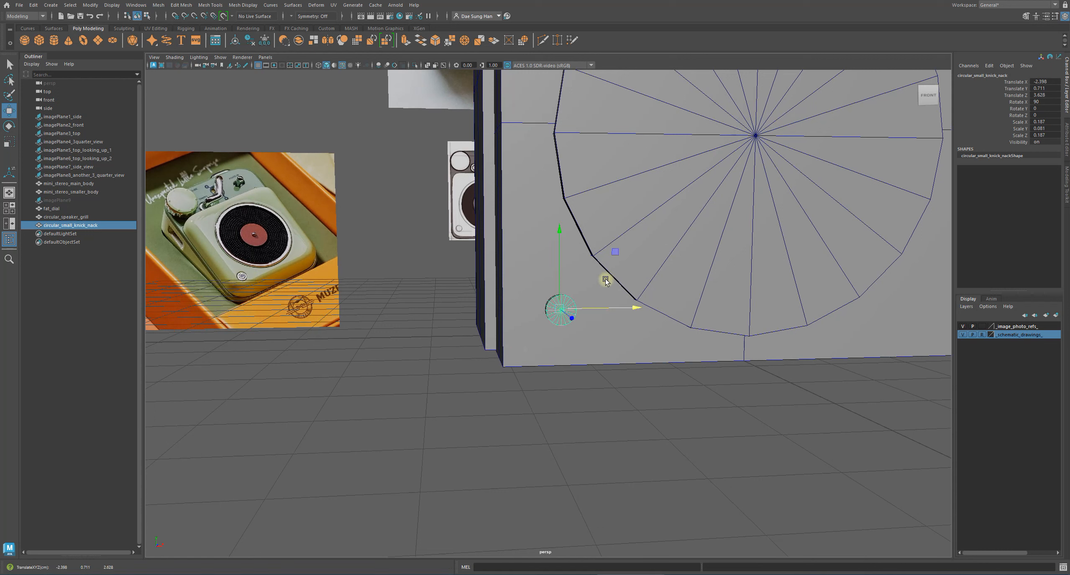
{"action": "left_click_drag", "start_coordinate": [558, 233], "coordinate": [558, 256]}
{"action": "left_click_drag", "start_coordinate": [629, 331], "coordinate": [620, 330]}
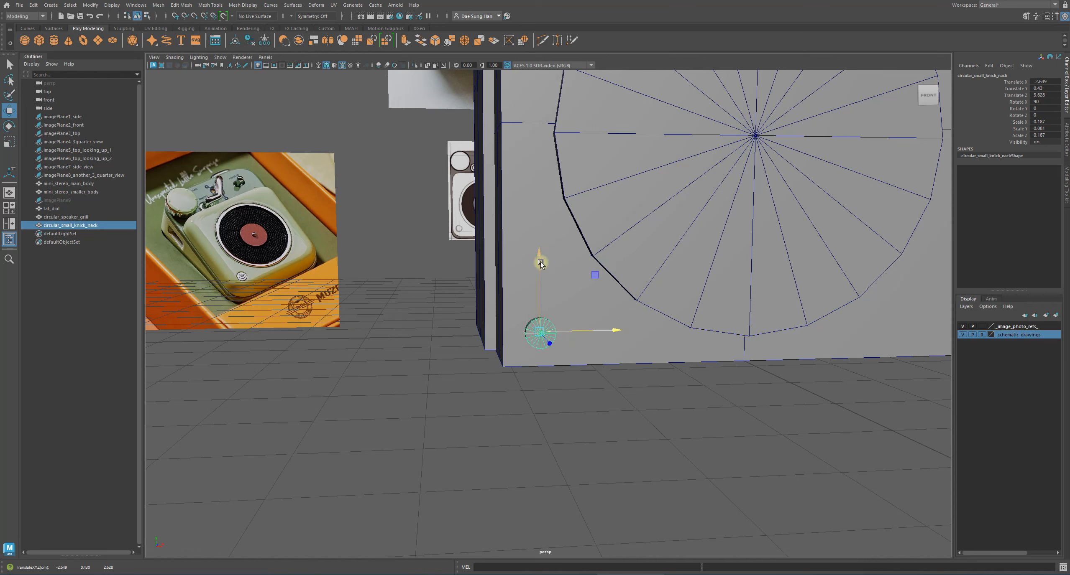
{"action": "left_click", "coordinate": [618, 433]}
{"action": "left_click_drag", "start_coordinate": [650, 411], "coordinate": [612, 360], "text": "alt"}
{"action": "left_click", "coordinate": [551, 322]}
{"action": "middle_click_drag", "start_coordinate": [575, 366], "coordinate": [595, 389], "text": "alt"}
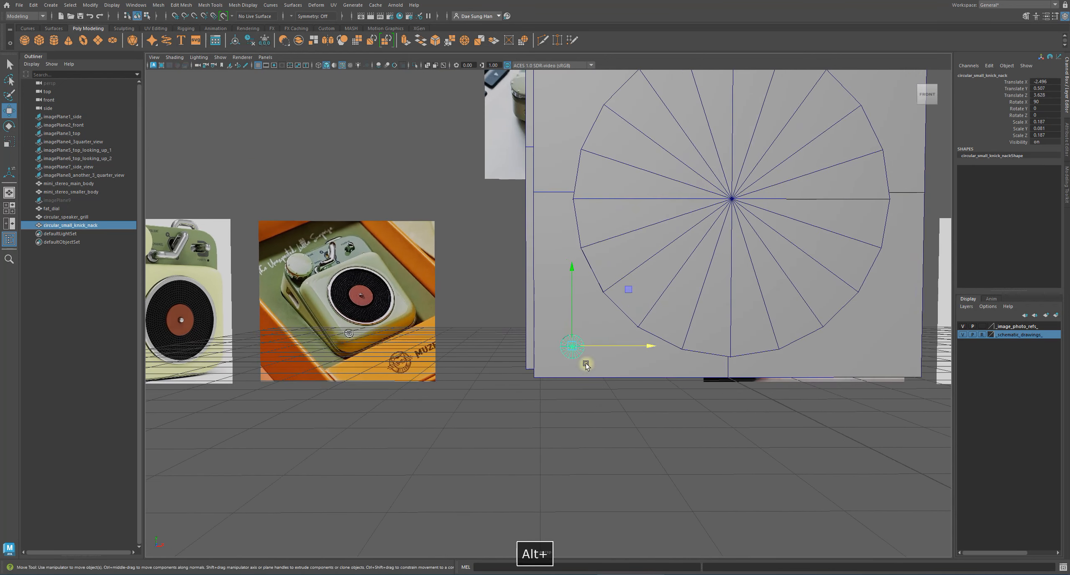
{"action": "left_click_drag", "start_coordinate": [573, 273], "coordinate": [576, 279]}
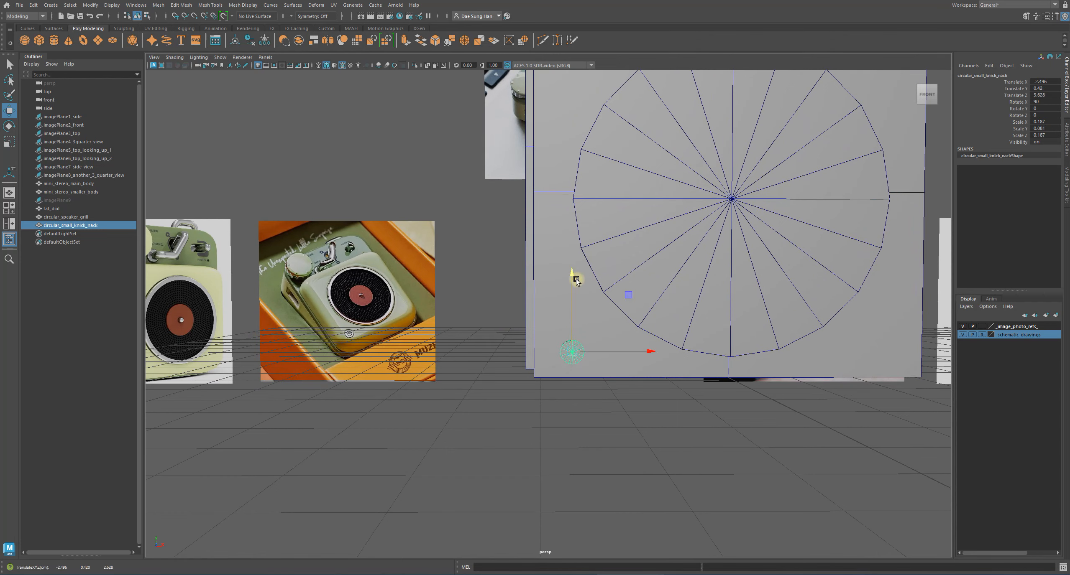
{"action": "left_click", "coordinate": [639, 364]}
Step: Examine from the side how far the small disc and the speaker grill protrude from the smaller body, selecting both discs
{"action": "left_click_drag", "start_coordinate": [639, 364], "coordinate": [502, 368], "text": "alt"}
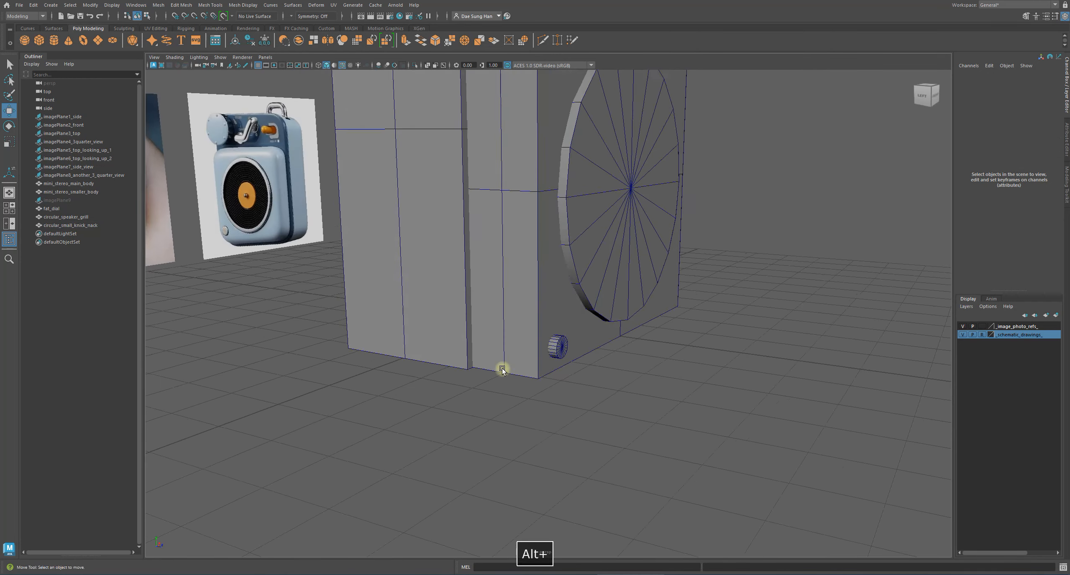
{"action": "right_click_drag", "start_coordinate": [501, 368], "coordinate": [263, 346], "text": "alt"}
{"action": "left_click_drag", "start_coordinate": [263, 346], "coordinate": [454, 375], "text": "alt"}
{"action": "right_click_drag", "start_coordinate": [453, 375], "coordinate": [557, 372], "text": "alt"}
{"action": "left_click_drag", "start_coordinate": [554, 371], "coordinate": [522, 363], "text": "alt"}
{"action": "right_click_drag", "start_coordinate": [523, 363], "coordinate": [750, 387], "text": "alt"}
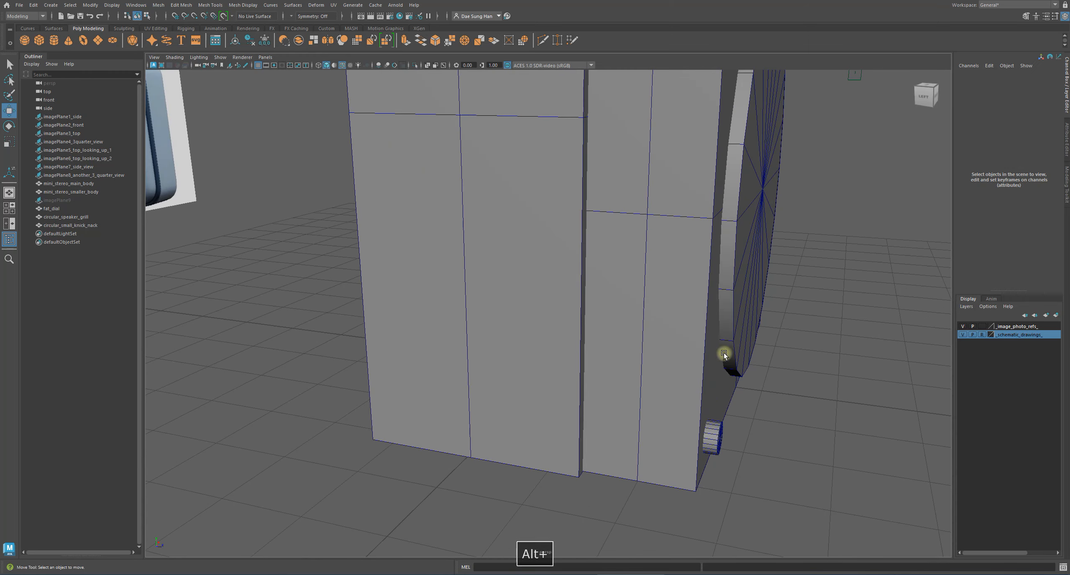
{"action": "left_click", "coordinate": [706, 435]}
{"action": "left_click_drag", "start_coordinate": [807, 408], "coordinate": [596, 312], "text": "alt"}
{"action": "left_click", "coordinate": [596, 311], "text": "shift"}
Step: Compare the thickness of the speaker grill and the small round detail in the reference photos with the blocked-out model
{"action": "right_click_drag", "start_coordinate": [595, 310], "coordinate": [403, 366], "text": "alt"}
{"action": "middle_click_drag", "start_coordinate": [404, 366], "coordinate": [627, 387], "text": "alt"}
{"action": "right_click_drag", "start_coordinate": [627, 387], "coordinate": [289, 391], "text": "alt"}
{"action": "left_click_drag", "start_coordinate": [289, 391], "coordinate": [247, 396], "text": "alt"}
{"action": "middle_click_drag", "start_coordinate": [251, 397], "coordinate": [815, 403], "text": "alt"}
{"action": "right_click_drag", "start_coordinate": [337, 320], "coordinate": [590, 372], "text": "alt"}
{"action": "middle_click_drag", "start_coordinate": [308, 392], "coordinate": [444, 369], "text": "alt"}
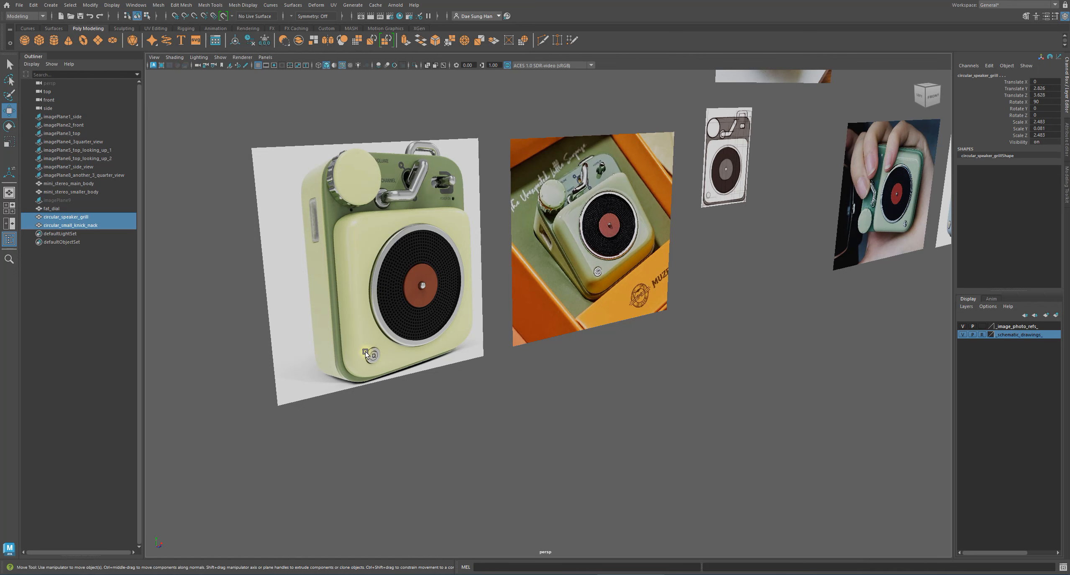
{"action": "right_click_drag", "start_coordinate": [690, 350], "coordinate": [472, 342], "text": "alt"}
{"action": "middle_click_drag", "start_coordinate": [472, 343], "coordinate": [159, 342], "text": "alt"}
{"action": "right_click_drag", "start_coordinate": [560, 368], "coordinate": [789, 388], "text": "alt"}
{"action": "left_click_drag", "start_coordinate": [520, 334], "coordinate": [592, 330], "text": "alt"}
{"action": "middle_click_drag", "start_coordinate": [523, 334], "coordinate": [414, 334], "text": "alt"}
{"action": "right_click_drag", "start_coordinate": [523, 401], "coordinate": [797, 498], "text": "alt"}
Step: Thin circular_small_knick_nack along its depth to Scale Y 0.05
{"action": "left_click", "coordinate": [794, 498]}
{"action": "left_click", "coordinate": [503, 443]}
{"action": "left_click_drag", "start_coordinate": [503, 443], "coordinate": [552, 363], "text": "alt"}
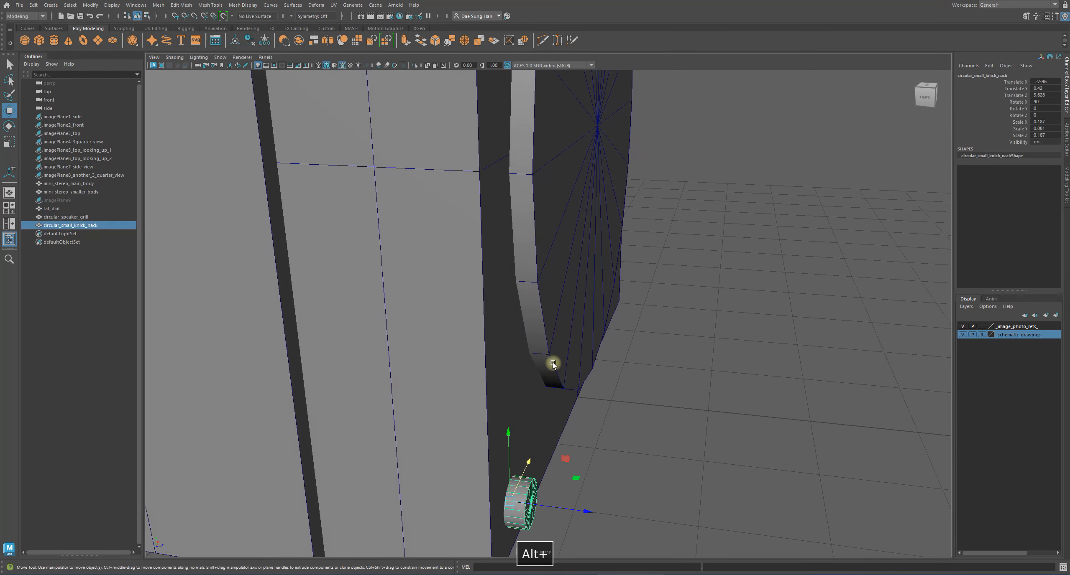
{"action": "key", "text": "r"}
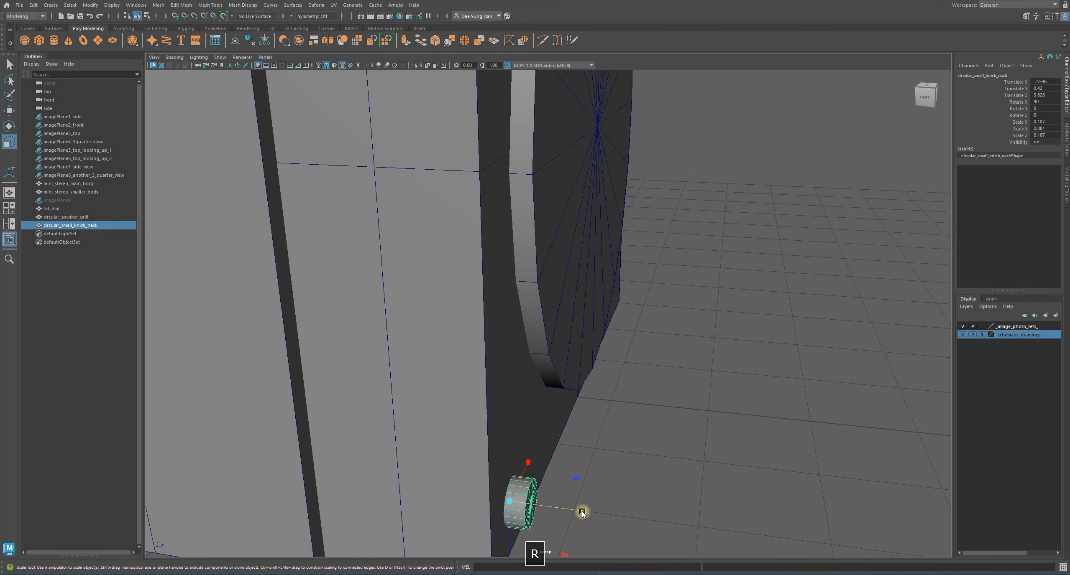
{"action": "left_click_drag", "start_coordinate": [578, 512], "coordinate": [555, 499]}
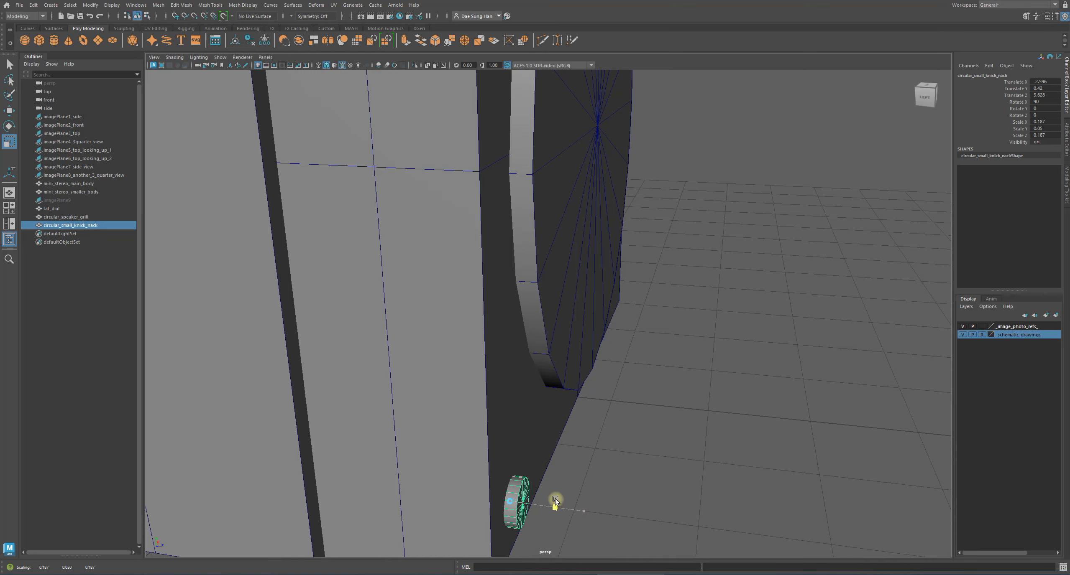
Step: Thin the circular speaker grill along its depth with Scale Y so it protrudes less from the smaller body's front
{"action": "left_click", "coordinate": [681, 495]}
{"action": "left_click_drag", "start_coordinate": [681, 494], "coordinate": [527, 393], "text": "alt"}
{"action": "scroll", "coordinate": [557, 426], "scroll_direction": "down", "scroll_amount": 3}
{"action": "middle_click_drag", "start_coordinate": [686, 317], "coordinate": [711, 425], "text": "alt"}
{"action": "scroll", "coordinate": [712, 425], "scroll_direction": "down", "scroll_amount": 1}
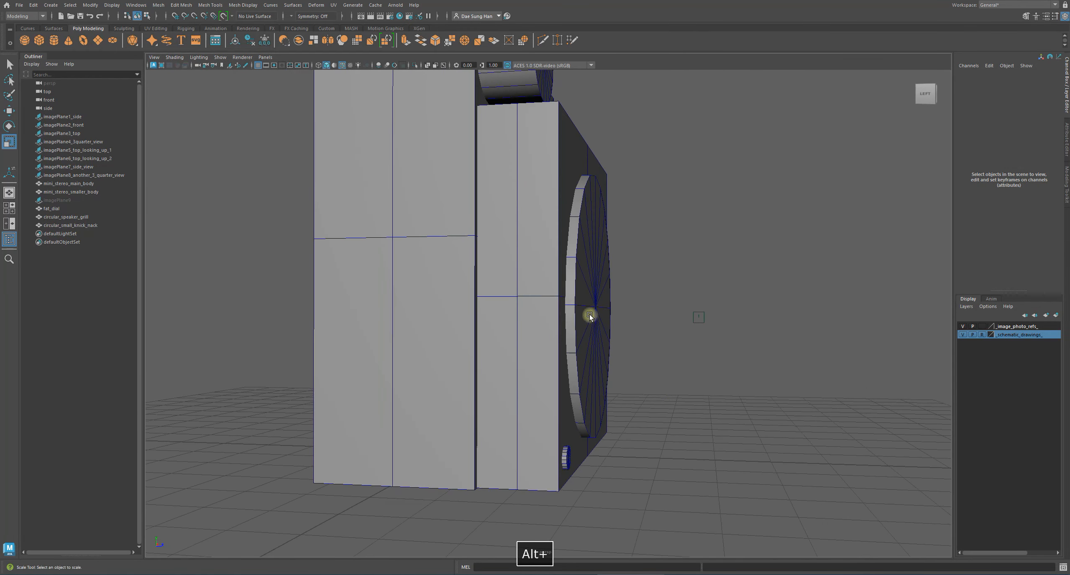
{"action": "left_click", "coordinate": [589, 315]}
{"action": "left_click_drag", "start_coordinate": [589, 314], "coordinate": [619, 334], "text": "alt"}
{"action": "left_click_drag", "start_coordinate": [661, 299], "coordinate": [646, 291]}
{"action": "left_click", "coordinate": [708, 339]}
{"action": "left_click_drag", "start_coordinate": [709, 339], "coordinate": [714, 362], "text": "alt"}
Step: Thin the small disc further along its depth to suit the thinner speaker grill, leaving nothing selected
{"action": "scroll", "coordinate": [627, 487], "scroll_direction": "up", "scroll_amount": 3}
{"action": "left_click_drag", "start_coordinate": [625, 489], "coordinate": [634, 484], "text": "alt"}
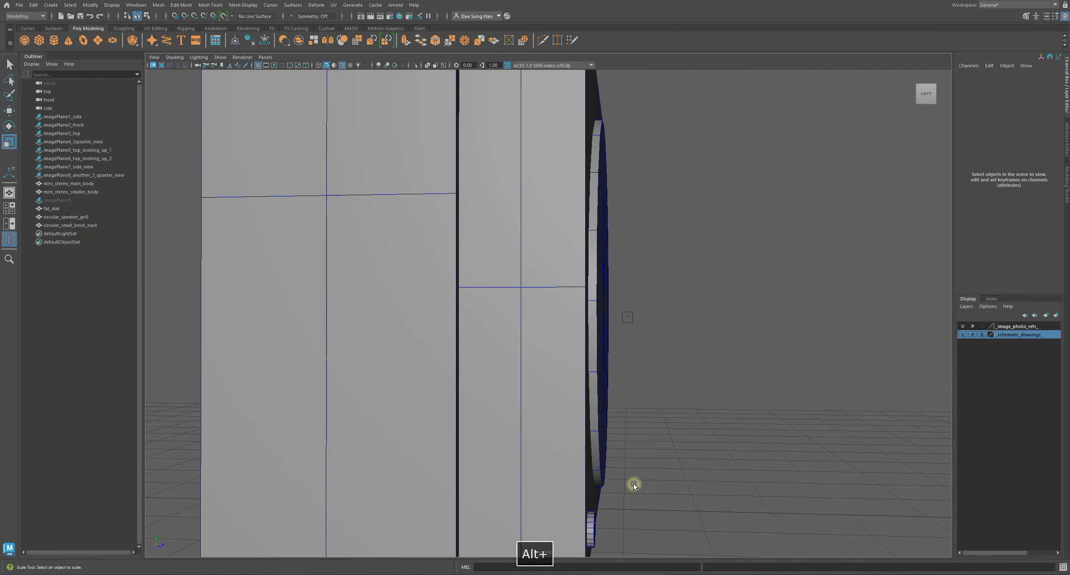
{"action": "middle_click_drag", "start_coordinate": [580, 463], "coordinate": [558, 361], "text": "alt"}
{"action": "scroll", "coordinate": [557, 361], "scroll_direction": "up", "scroll_amount": 3}
{"action": "left_click", "coordinate": [578, 481]}
{"action": "left_click_drag", "start_coordinate": [649, 487], "coordinate": [641, 479]}
{"action": "left_click", "coordinate": [689, 431]}
{"action": "left_click_drag", "start_coordinate": [632, 418], "coordinate": [554, 364], "text": "alt"}
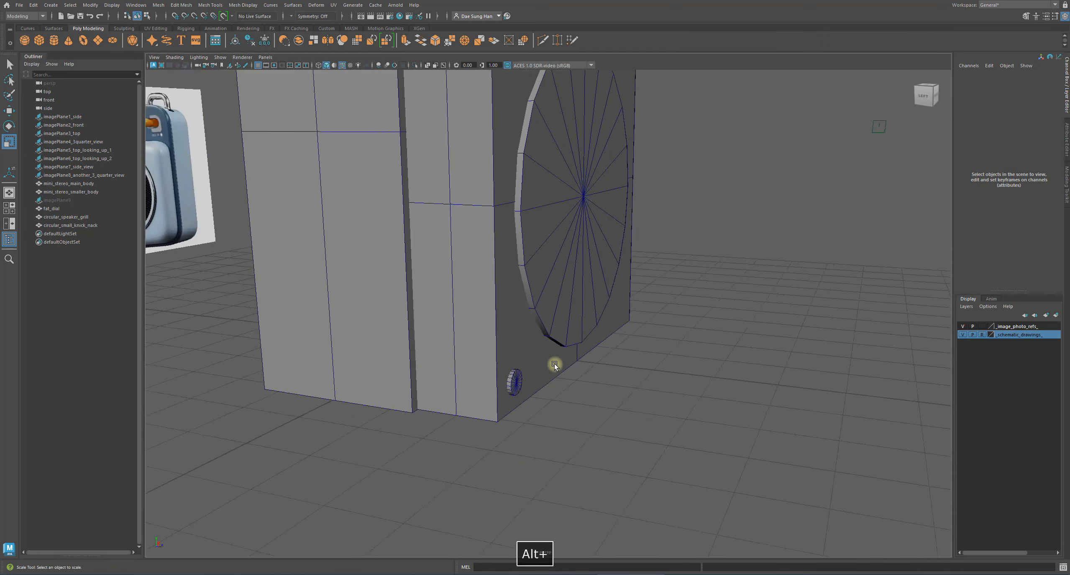
{"action": "right_click_drag", "start_coordinate": [555, 364], "coordinate": [485, 377], "text": "alt"}
{"action": "middle_click_drag", "start_coordinate": [485, 377], "coordinate": [515, 461], "text": "alt"}
{"action": "left_click_drag", "start_coordinate": [607, 391], "coordinate": [614, 397]}
{"action": "left_click_drag", "start_coordinate": [613, 398], "coordinate": [586, 412], "text": "alt"}
{"action": "left_click", "coordinate": [733, 409]}
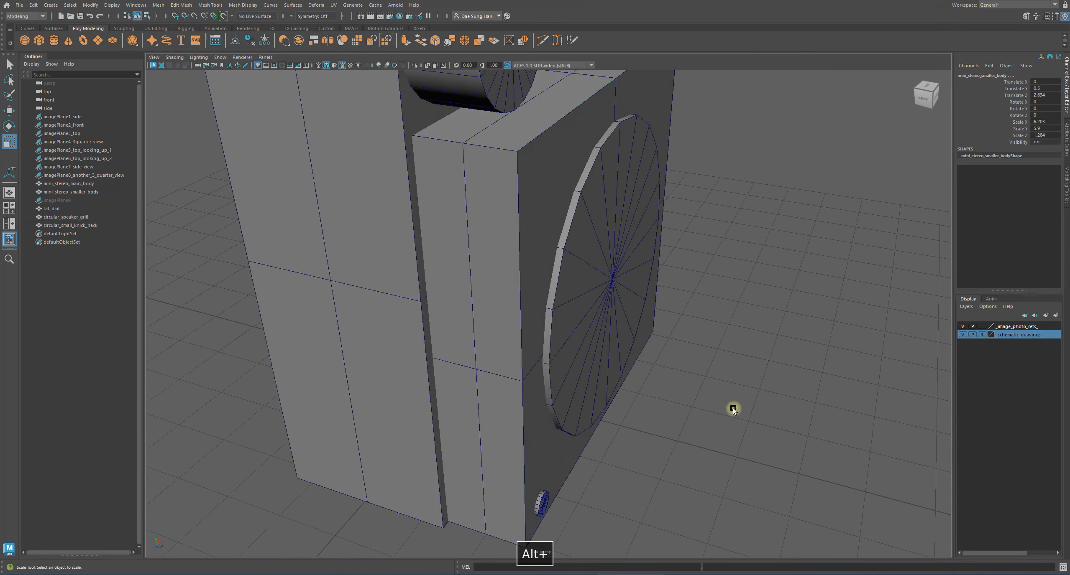
Step: Review the blocked-out bodies, dial, grill and small disc from several angles against the reference photos and schematic drawing
{"action": "left_click_drag", "start_coordinate": [733, 409], "coordinate": [640, 391], "text": "alt"}
{"action": "right_click_drag", "start_coordinate": [640, 391], "coordinate": [540, 411], "text": "alt"}
{"action": "left_click_drag", "start_coordinate": [540, 410], "coordinate": [503, 374], "text": "alt"}
{"action": "right_click_drag", "start_coordinate": [503, 373], "coordinate": [560, 423], "text": "alt"}
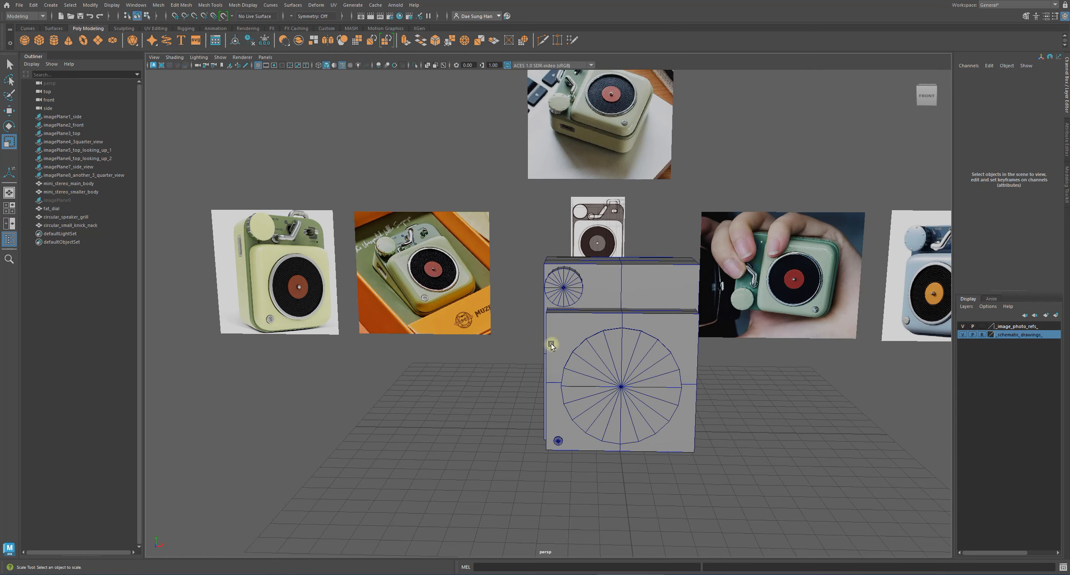
{"action": "left_click_drag", "start_coordinate": [537, 334], "coordinate": [625, 342], "text": "alt"}
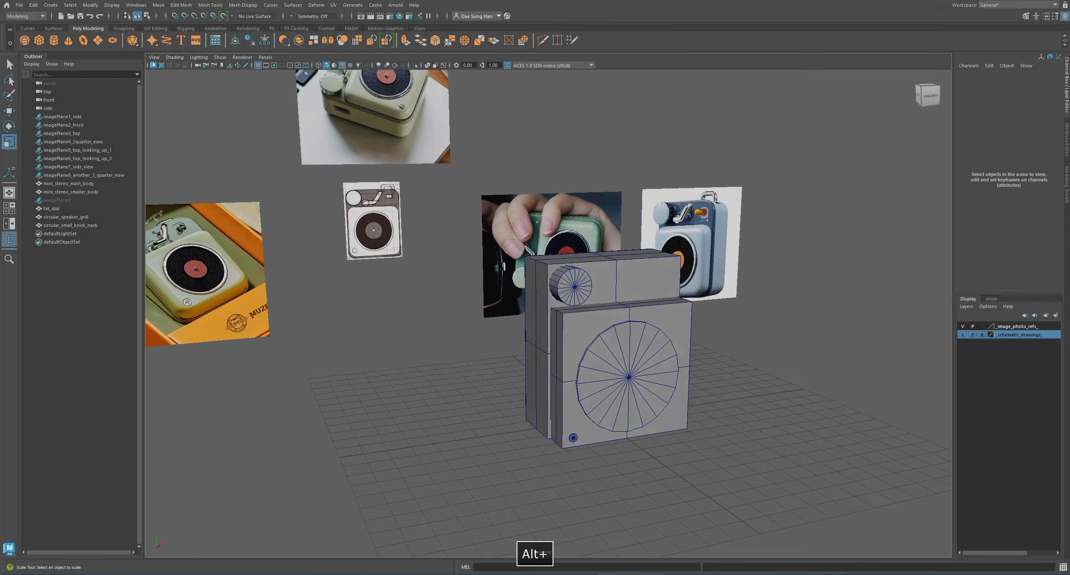
{"action": "left_click_drag", "start_coordinate": [623, 284], "coordinate": [554, 313], "text": "alt"}
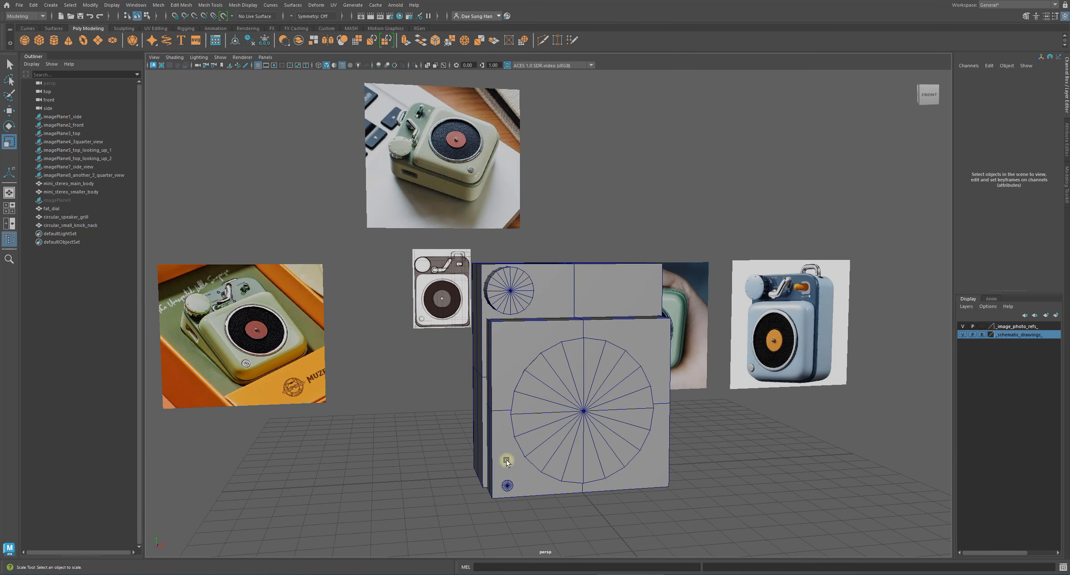
{"action": "left_click_drag", "start_coordinate": [803, 515], "coordinate": [614, 358], "text": "alt"}
{"action": "middle_click_drag", "start_coordinate": [606, 297], "coordinate": [691, 327], "text": "alt"}
{"action": "right_click_drag", "start_coordinate": [805, 332], "coordinate": [580, 319], "text": "alt"}
{"action": "left_click_drag", "start_coordinate": [582, 375], "coordinate": [738, 360], "text": "alt"}
{"action": "right_click_drag", "start_coordinate": [652, 366], "coordinate": [711, 372], "text": "alt"}
{"action": "left_click_drag", "start_coordinate": [688, 391], "coordinate": [669, 443], "text": "alt"}
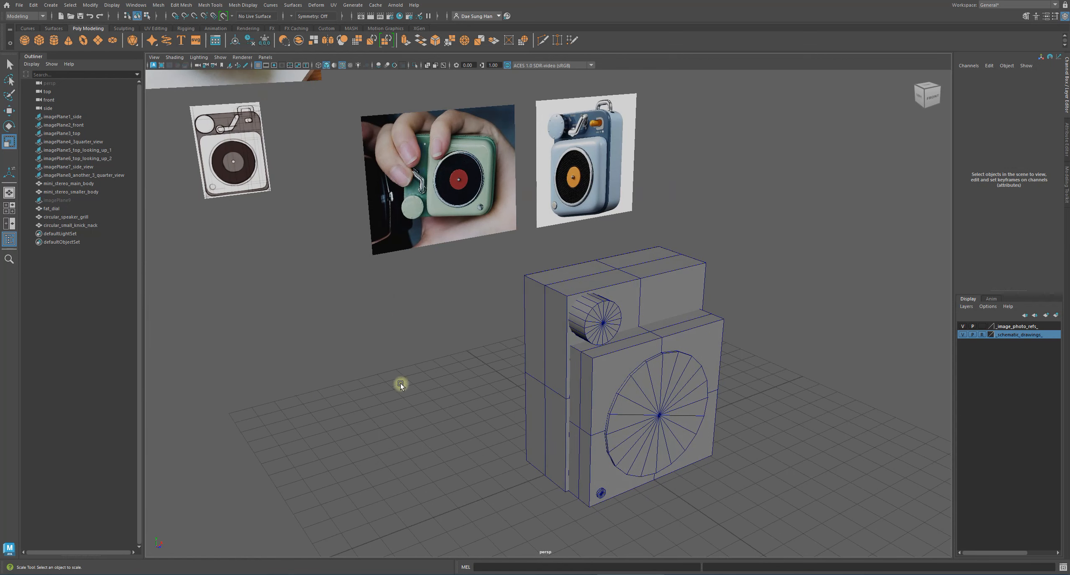
{"action": "left_click_drag", "start_coordinate": [669, 344], "coordinate": [625, 337], "text": "alt"}
{"action": "right_click_drag", "start_coordinate": [626, 337], "coordinate": [578, 320], "text": "alt"}
{"action": "middle_click_drag", "start_coordinate": [578, 320], "coordinate": [489, 313], "text": "alt"}
{"action": "right_click_drag", "start_coordinate": [476, 312], "coordinate": [626, 337], "text": "alt"}
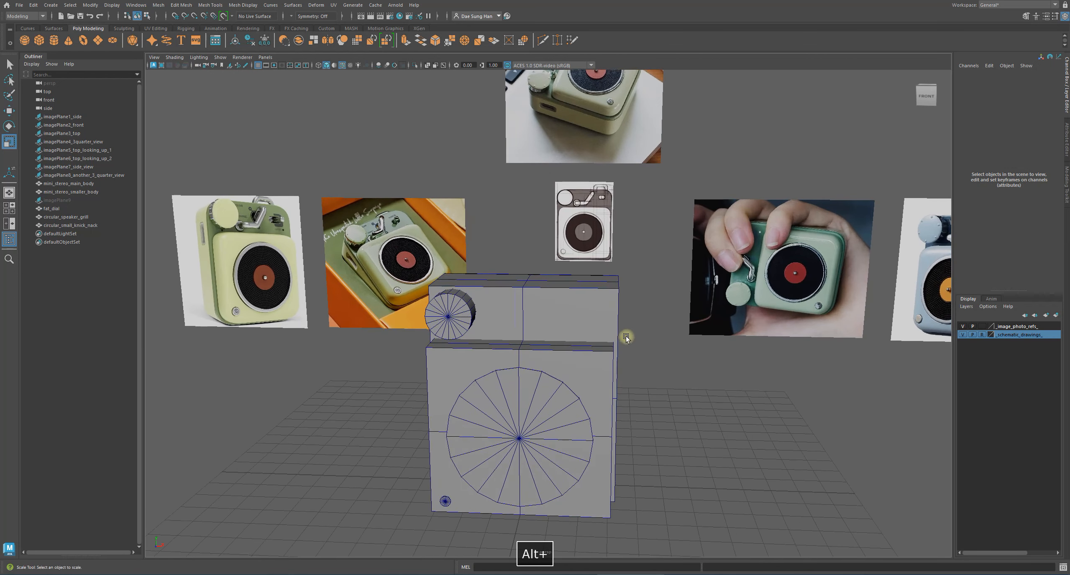
{"action": "left_click_drag", "start_coordinate": [626, 337], "coordinate": [629, 329], "text": "alt"}
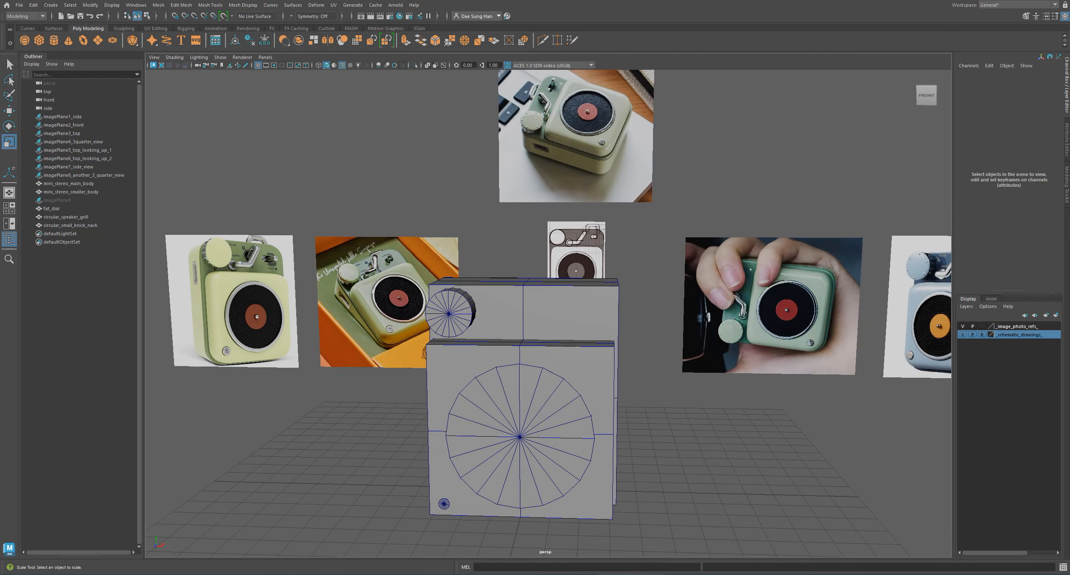
Step: Switch to the course page in the Firefox browser and expand the SURVIVING MAYA: Project Guide tutorial series module
{"action": "left_click_drag", "start_coordinate": [0, 418], "coordinate": [615, 66]}
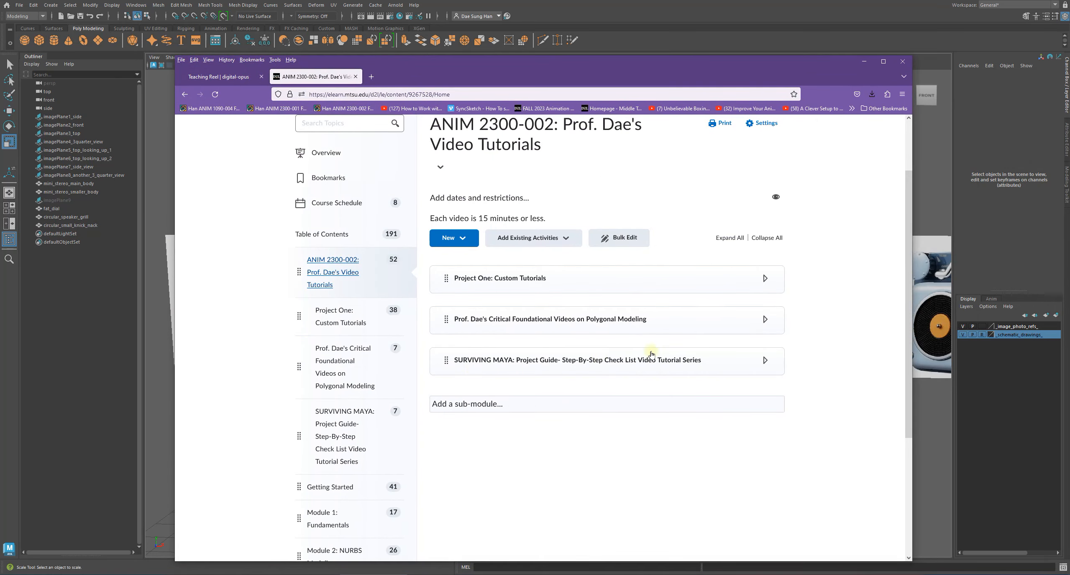
{"action": "left_click", "coordinate": [530, 360]}
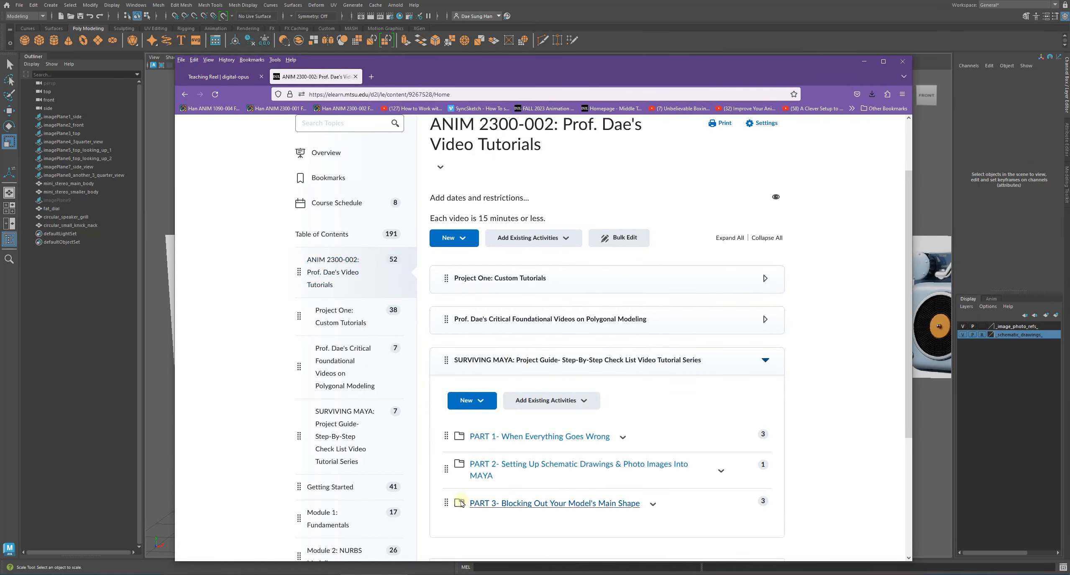